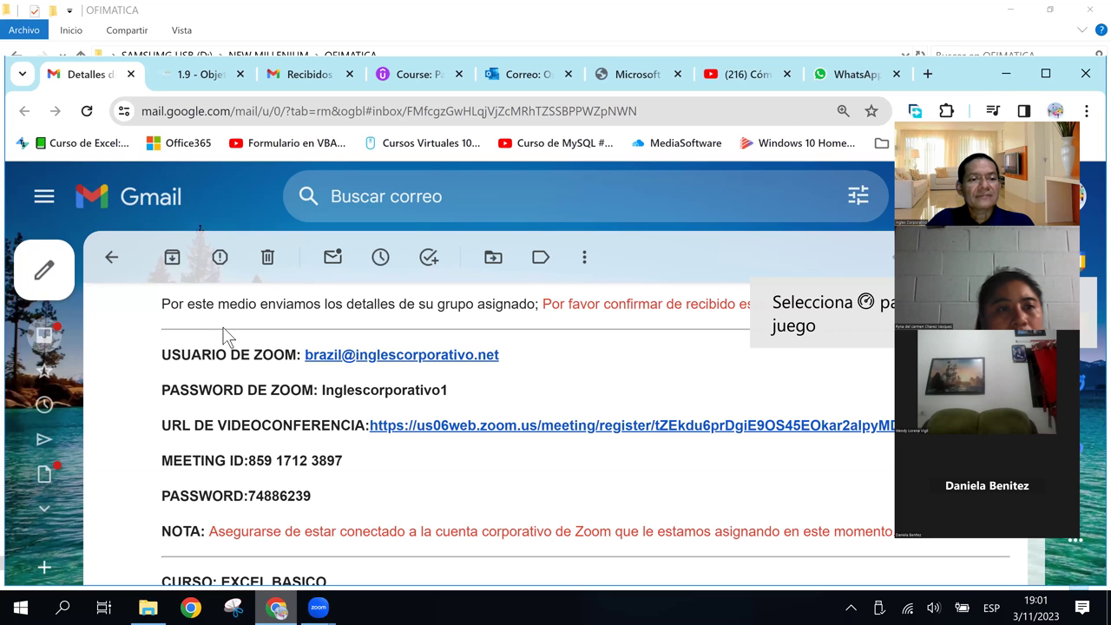
# Switch from Gmail to the '1.9 - Objetivo' course lesson on Opciones de pegado.
pyautogui.click(189, 82)
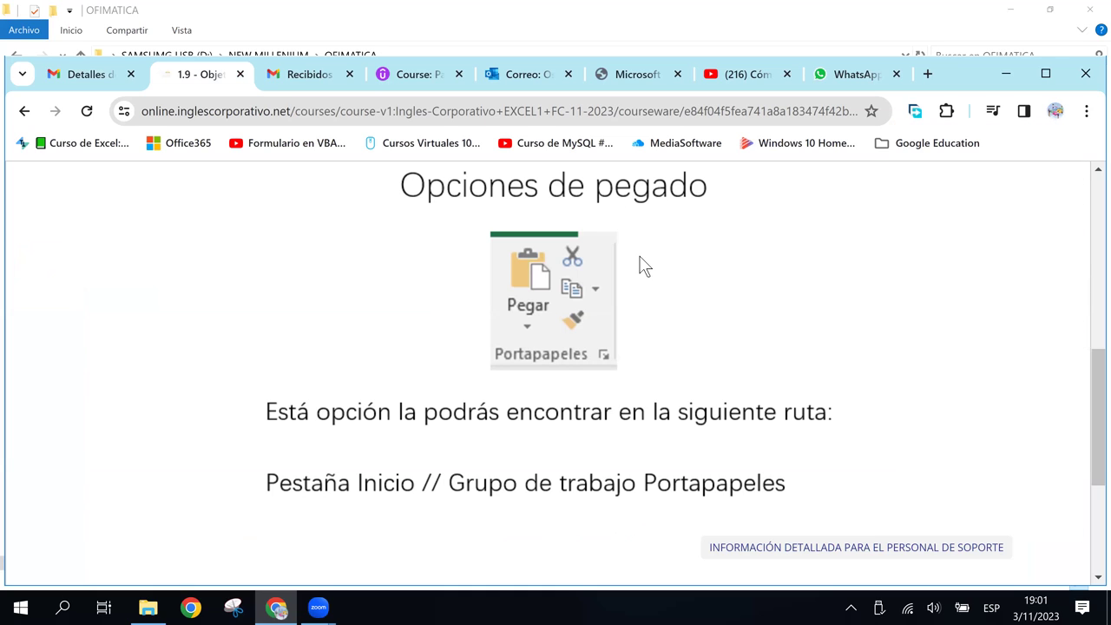
pyautogui.scroll(2, 787, 366)
pyautogui.scroll(2, 787, 366)
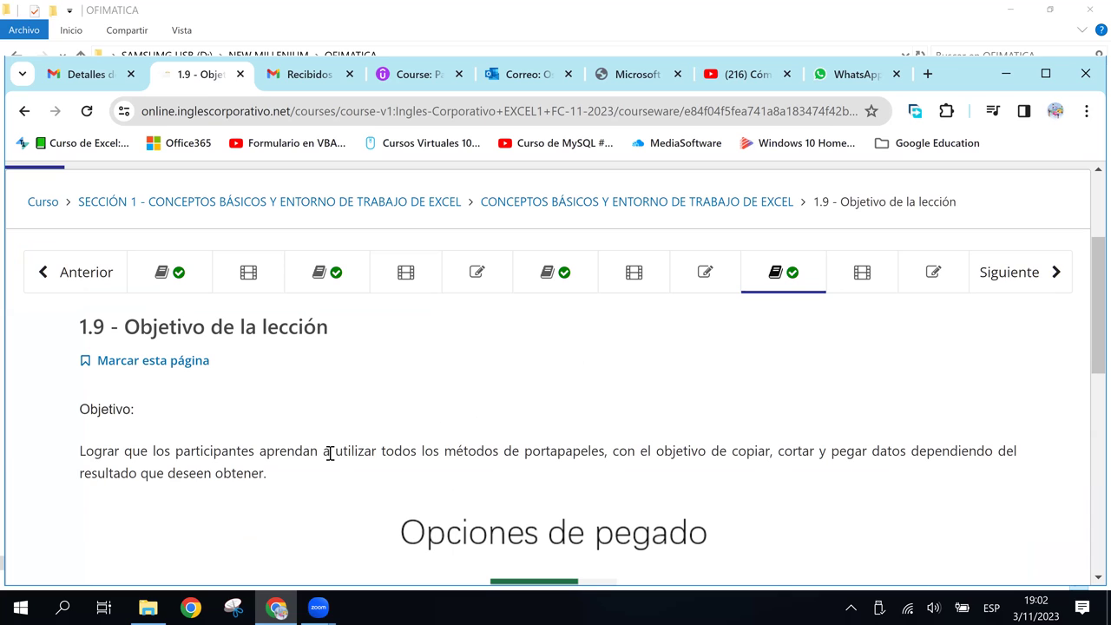
pyautogui.scroll(-1, 396, 440)
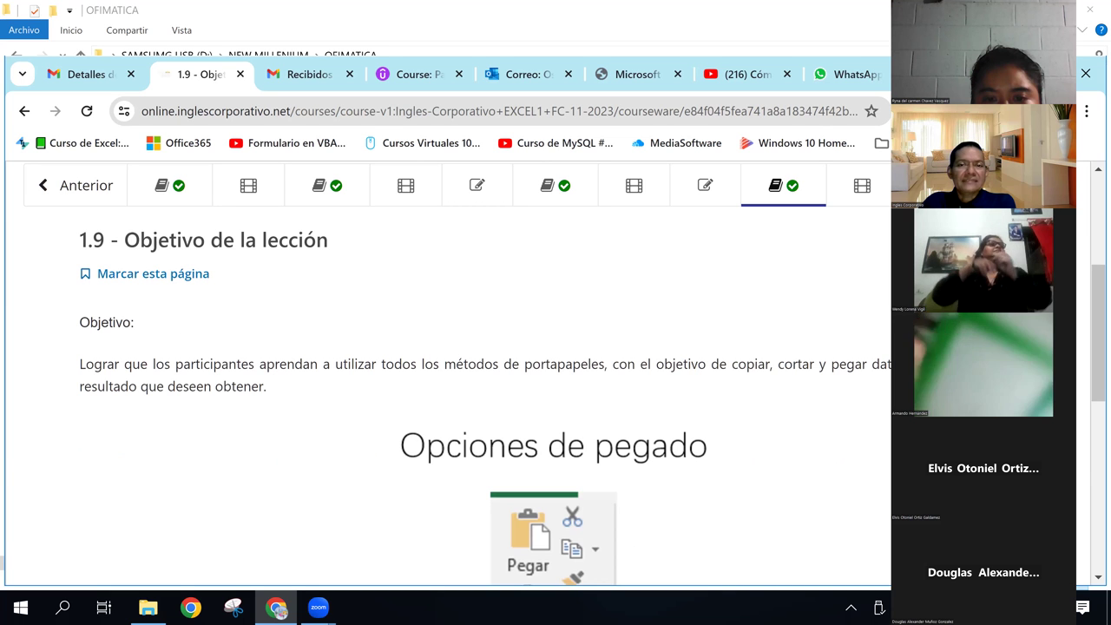
pyautogui.click(520, 365)
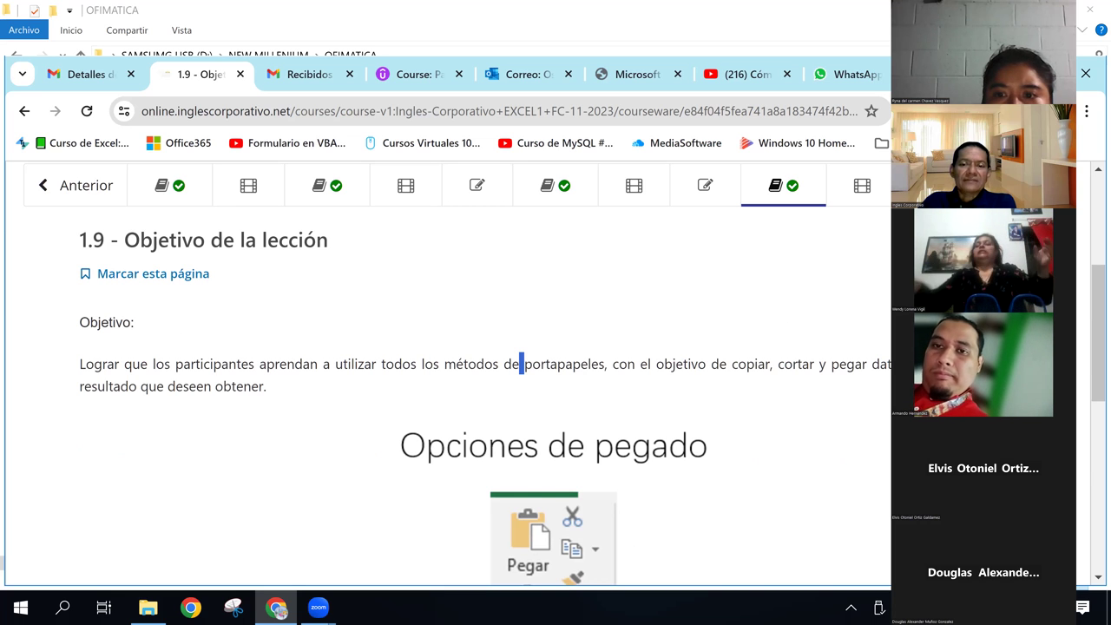
pyautogui.click(538, 362)
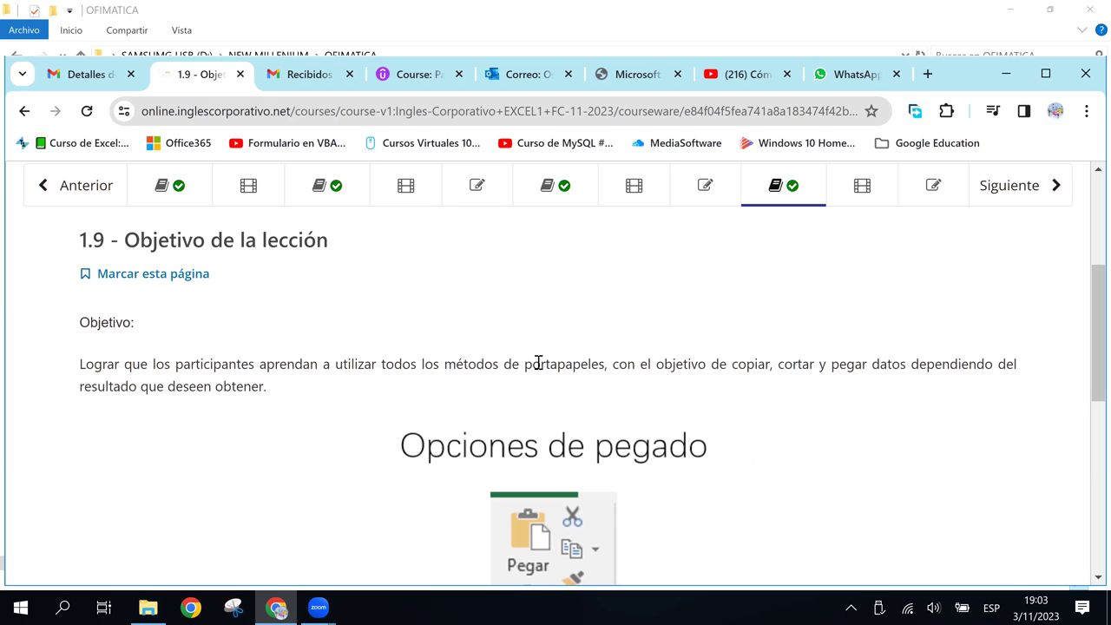
pyautogui.scroll(-2, 521, 386)
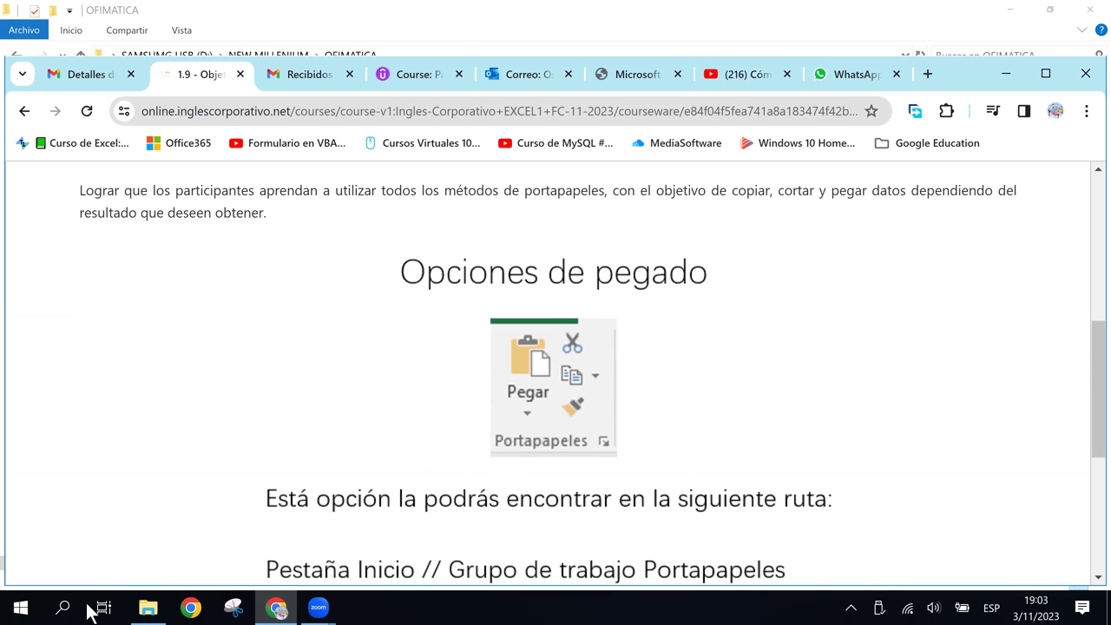
# Search Windows for 'EXCE' and launch Excel from the best match.
pyautogui.click(61, 607)
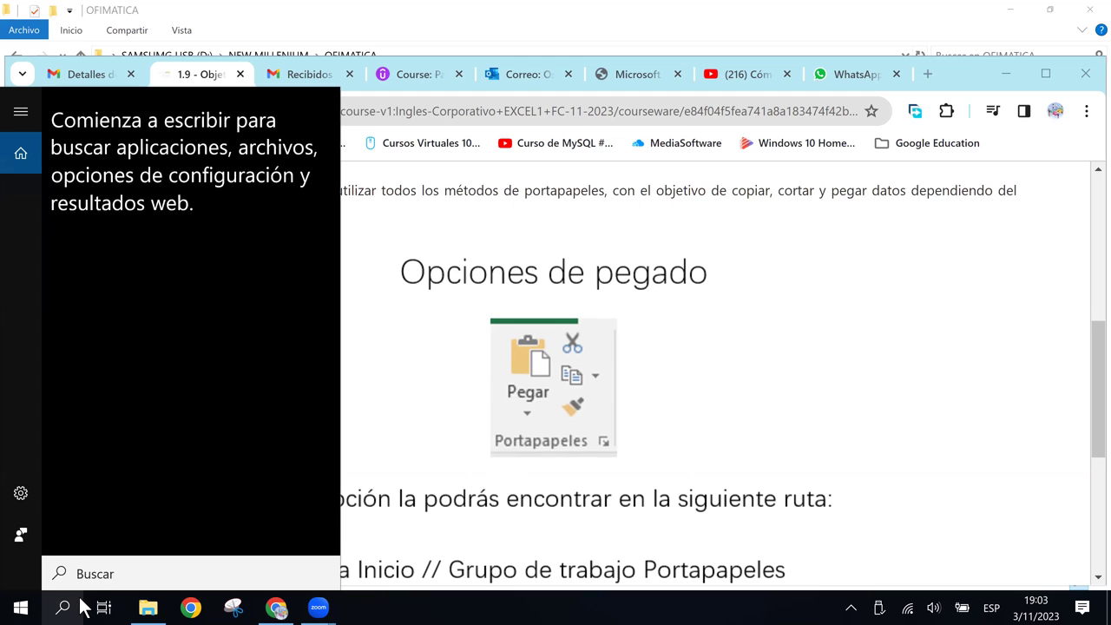
pyautogui.write('EXCE')
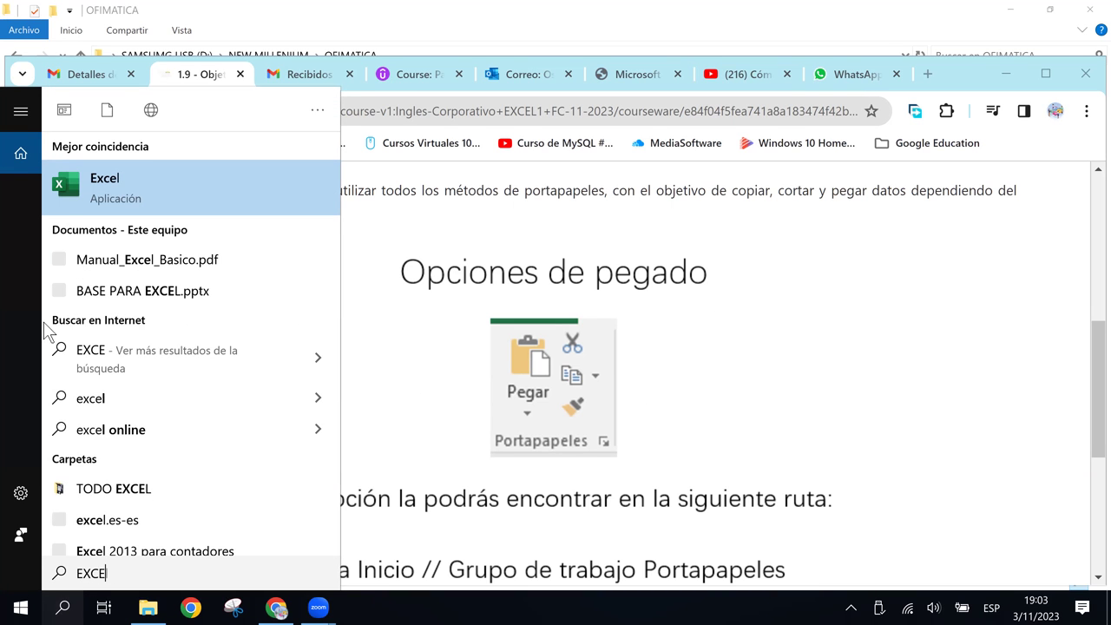
pyautogui.click(62, 194)
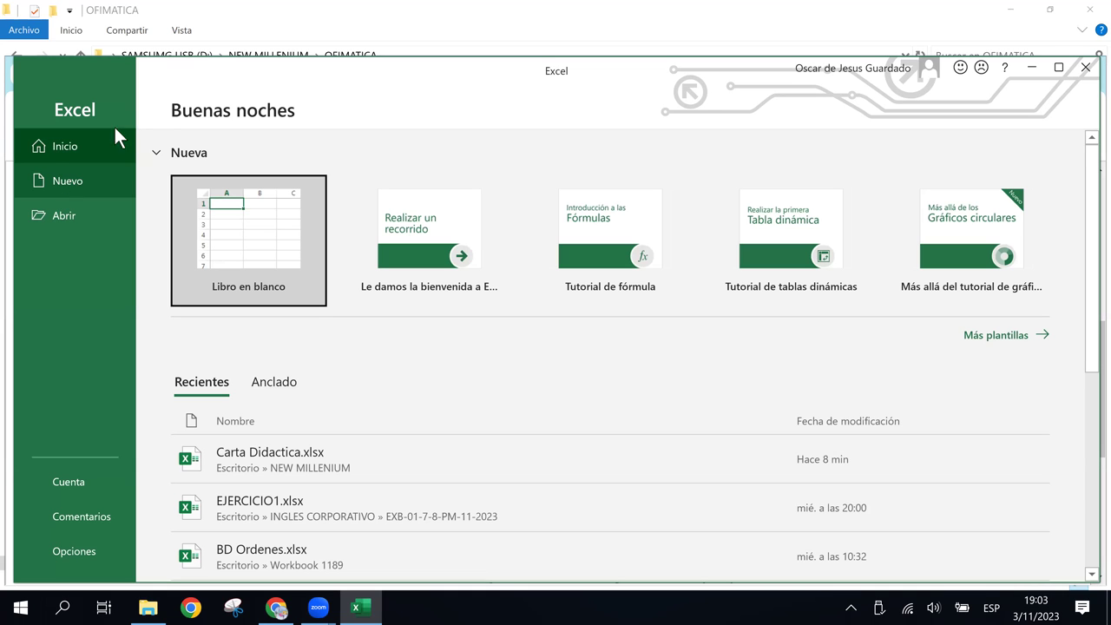
# Create a blank workbook, then open EJERCICIO1.xlsx from the recent files list.
pyautogui.click(242, 245)
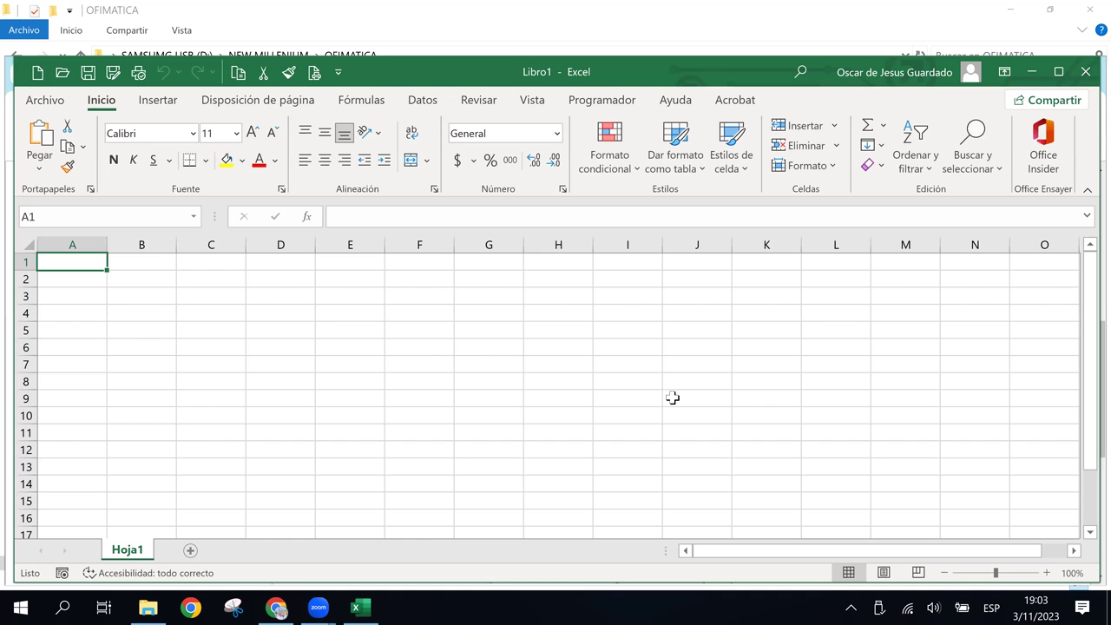
pyautogui.click(674, 397)
pyautogui.click(38, 100)
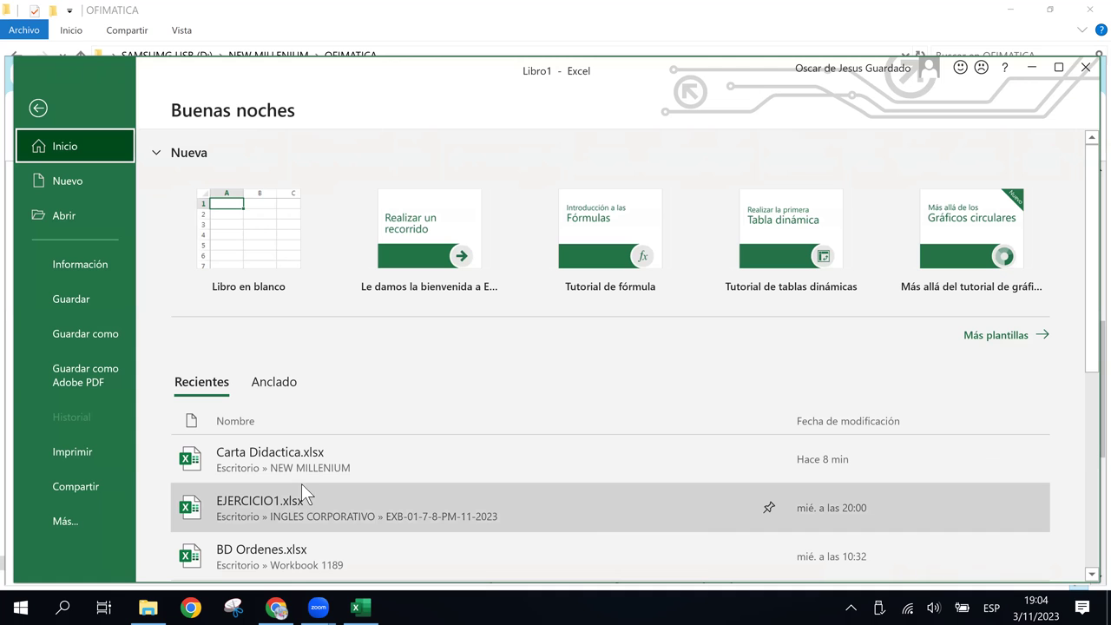
pyautogui.click(314, 500)
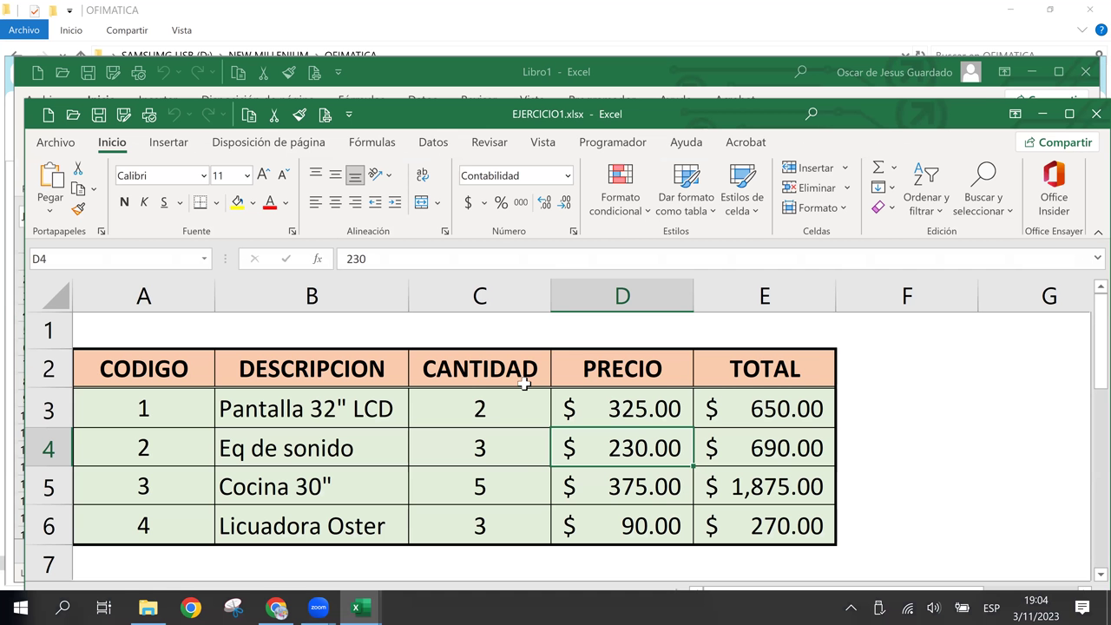
# Inspect the product table's CANTIDAD and PRECIO headers and the TOTAL formula in E3.
pyautogui.click(524, 382)
pyautogui.click(710, 404)
pyautogui.click(676, 383)
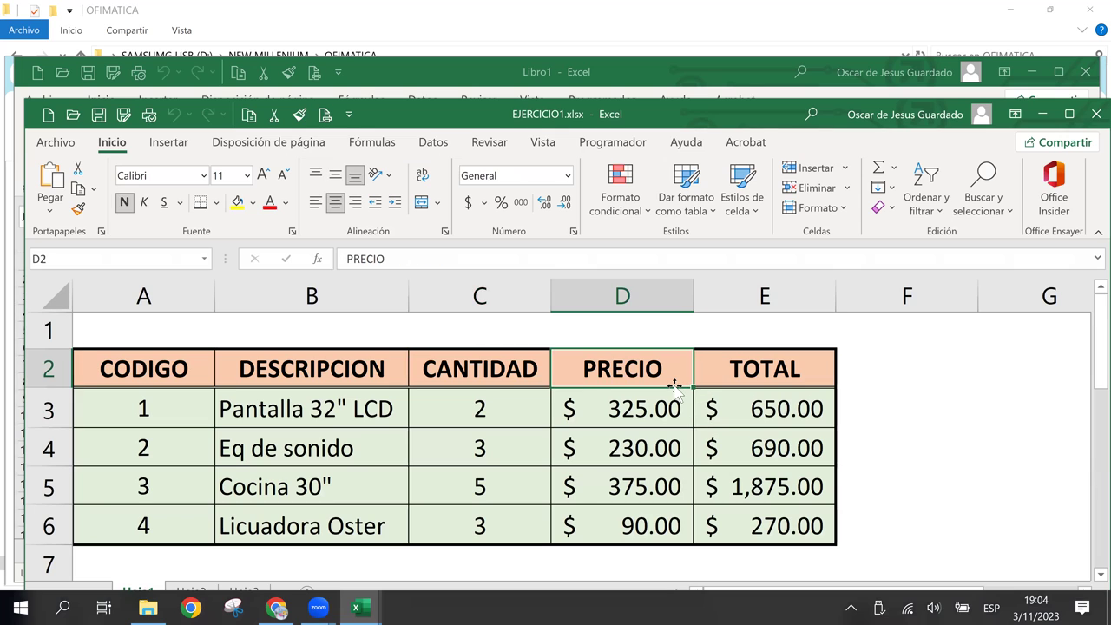
pyautogui.click(906, 384)
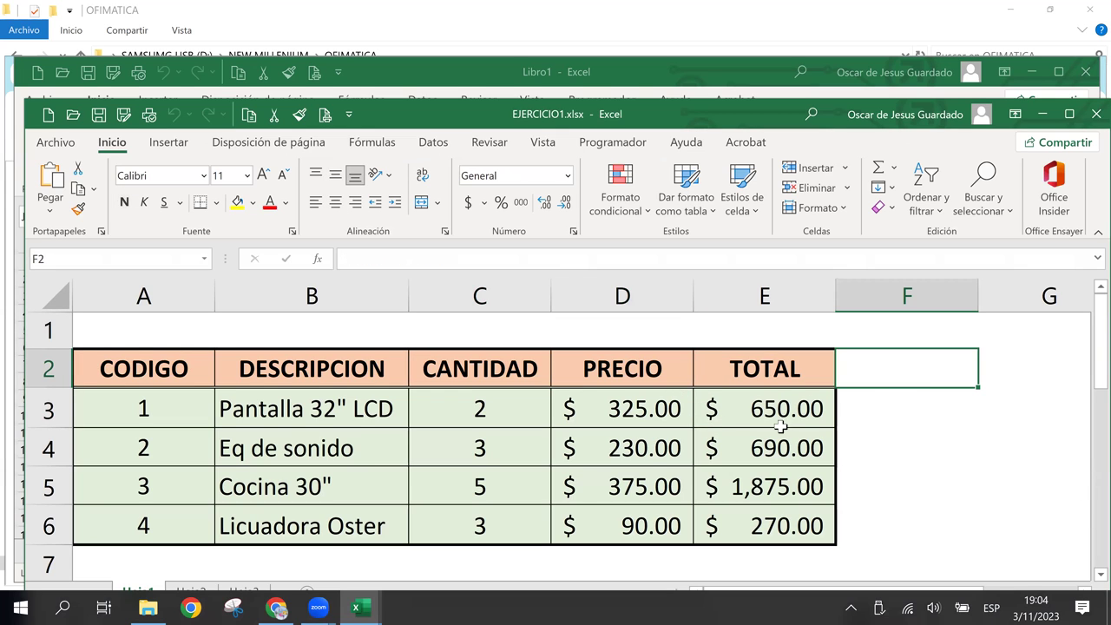
pyautogui.scroll(-2, 712, 420)
pyautogui.scroll(-2, 767, 399)
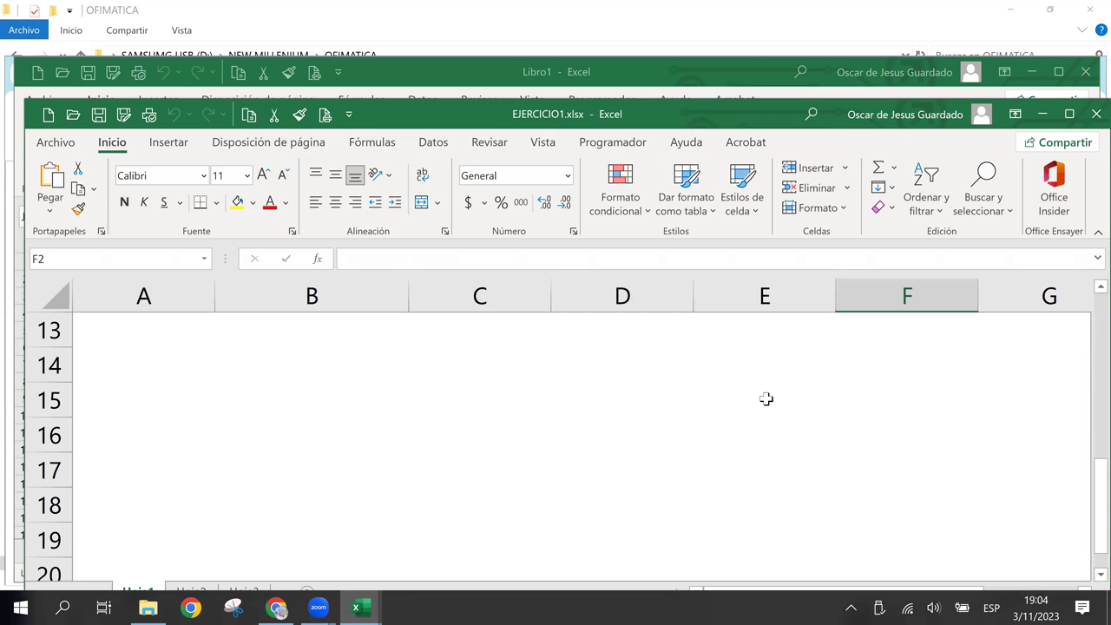
pyautogui.scroll(4, 767, 399)
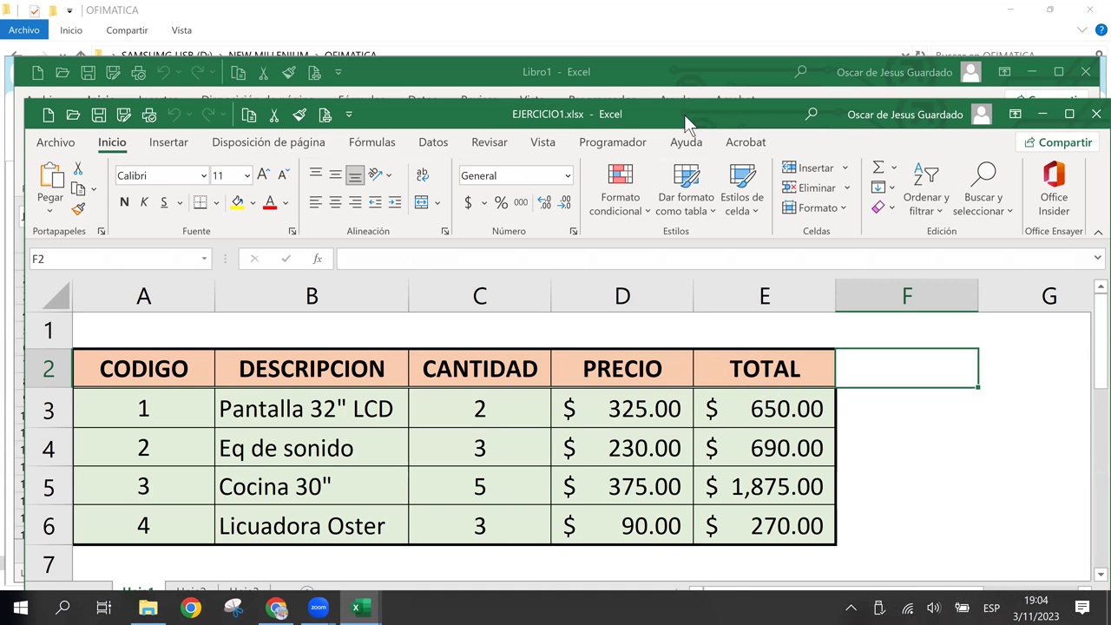
# Move the EJERCICIO1 window down and close the empty Libro1 workbook with Ctrl+W.
pyautogui.moveTo(684, 115); pyautogui.dragTo(683, 187)
pyautogui.click(1025, 77)
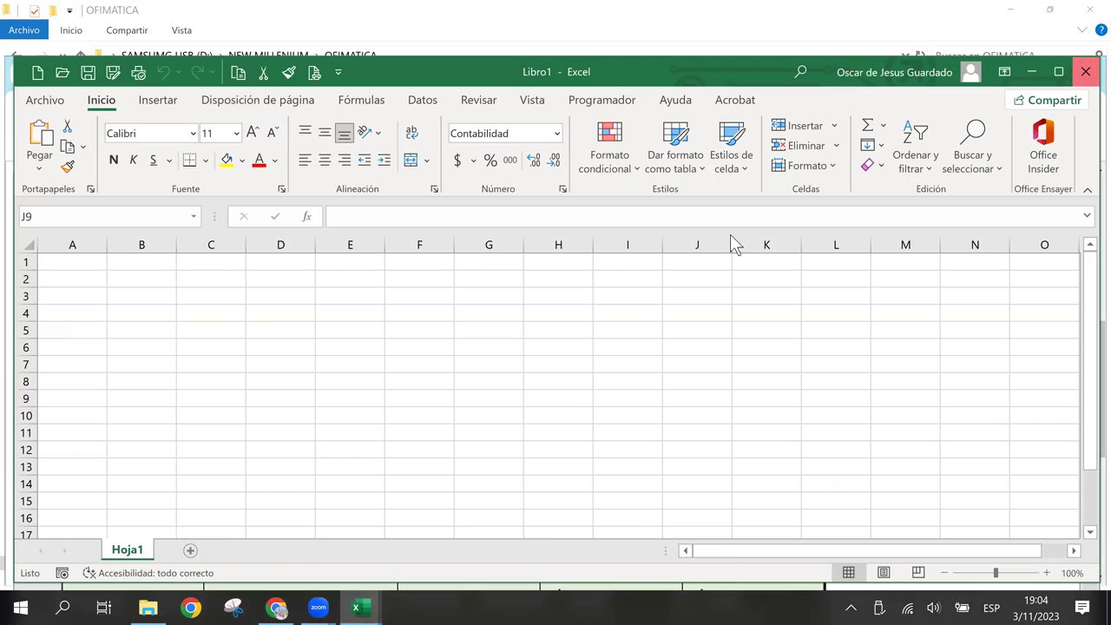
pyautogui.hotkey('ctrl', 'w')
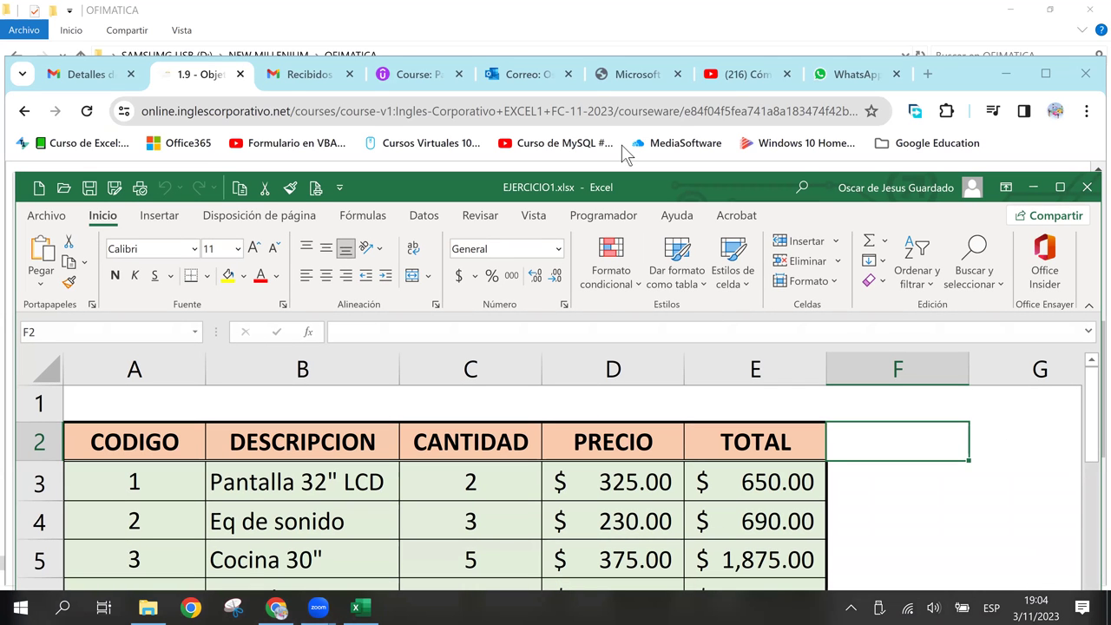
# Move the EJERCICIO1 window up, widen it to the screen edge, and stretch it to full height.
pyautogui.moveTo(623, 187); pyautogui.dragTo(610, 68)
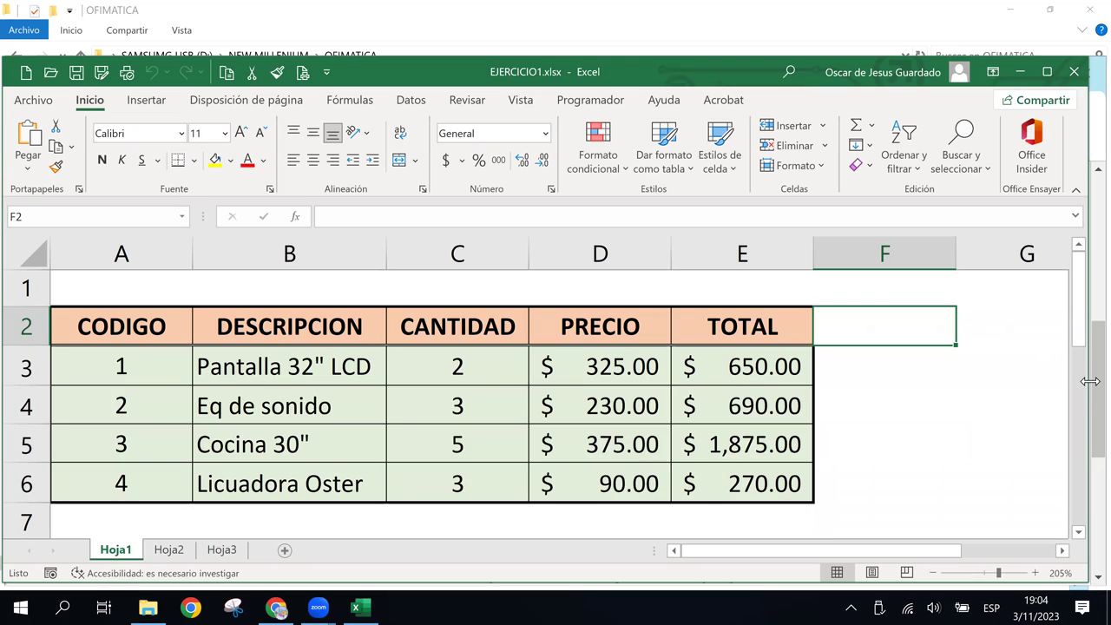
pyautogui.moveTo(1090, 381); pyautogui.dragTo(1110, 381)
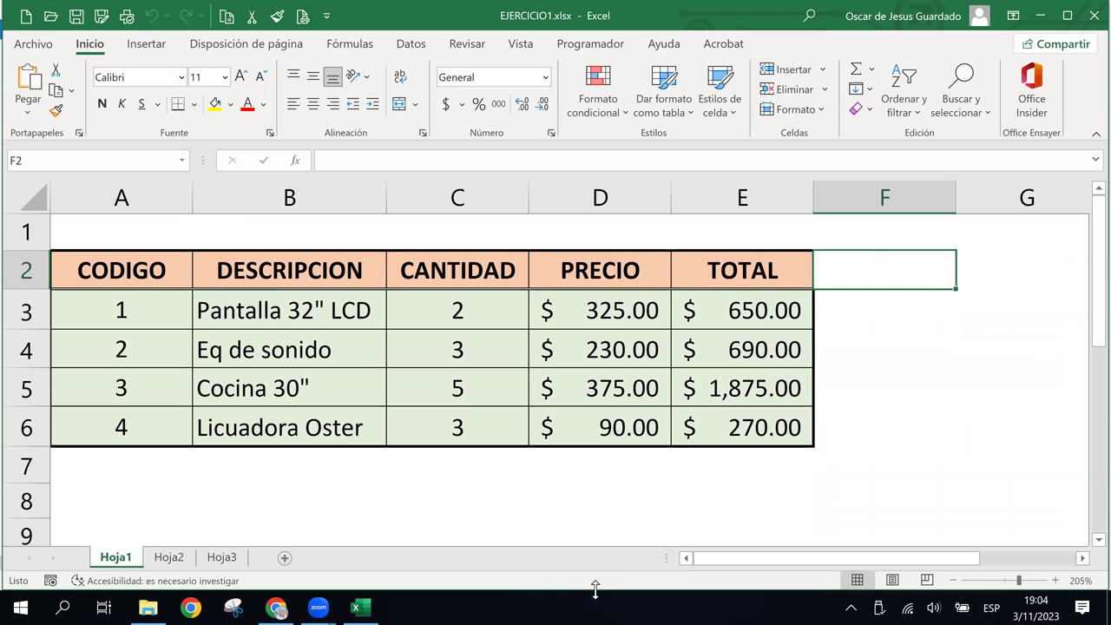
pyautogui.doubleClick(590, 582)
# Zoom the sheet out six steps to 100% so many empty cells show.
pyautogui.click(478, 269)
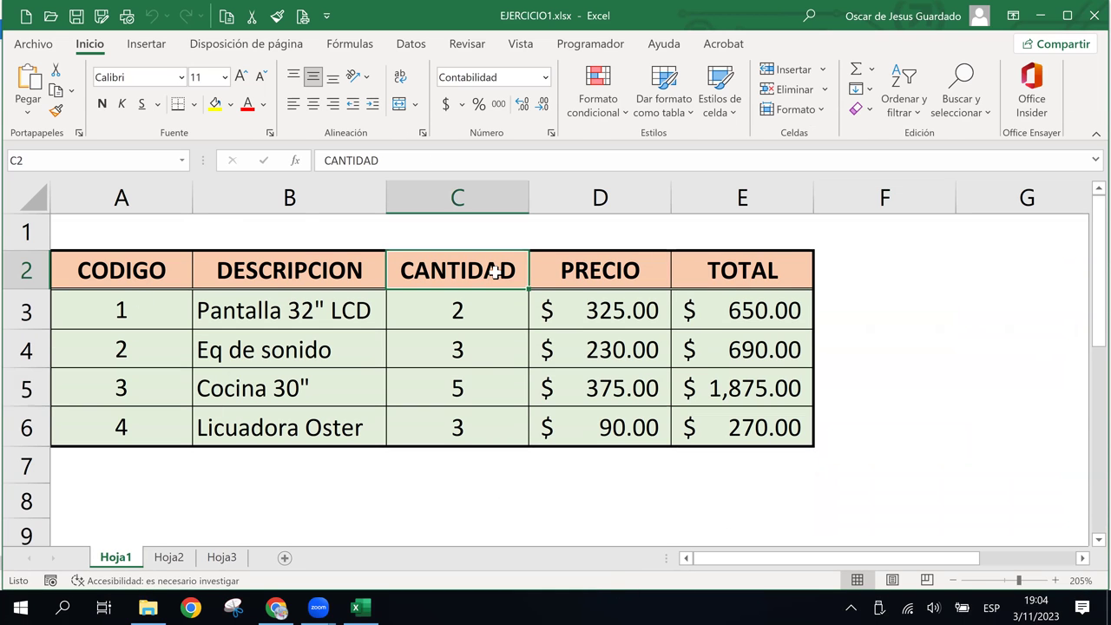
pyautogui.click(951, 580)
pyautogui.click(951, 580)
pyautogui.click(952, 579)
pyautogui.click(952, 580)
pyautogui.click(951, 580)
pyautogui.click(951, 579)
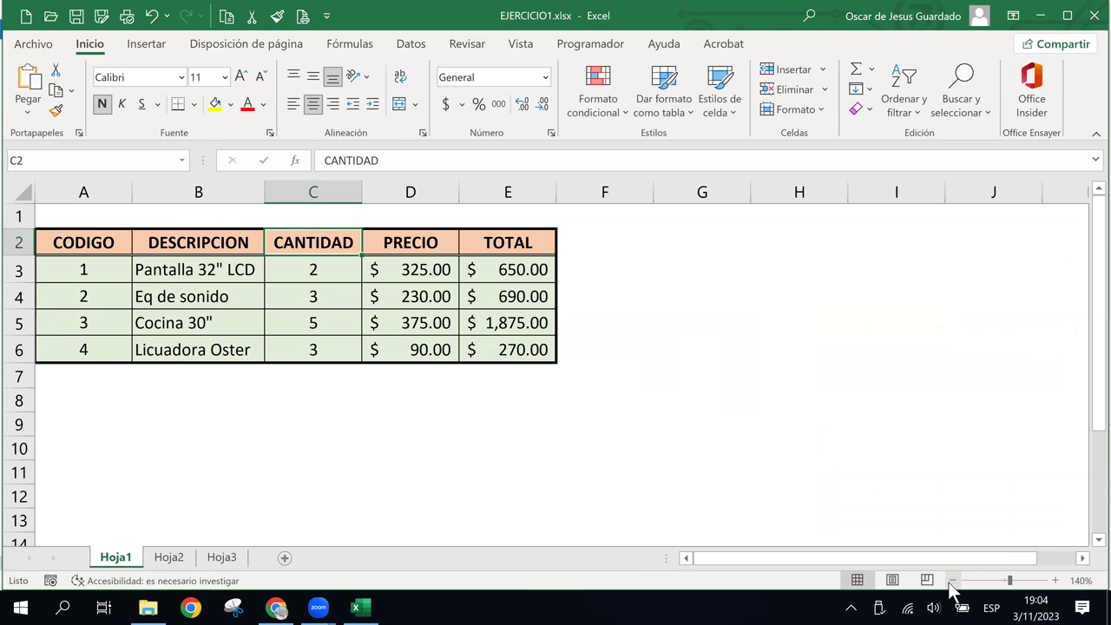
pyautogui.click(951, 580)
pyautogui.click(951, 580)
pyautogui.click(952, 580)
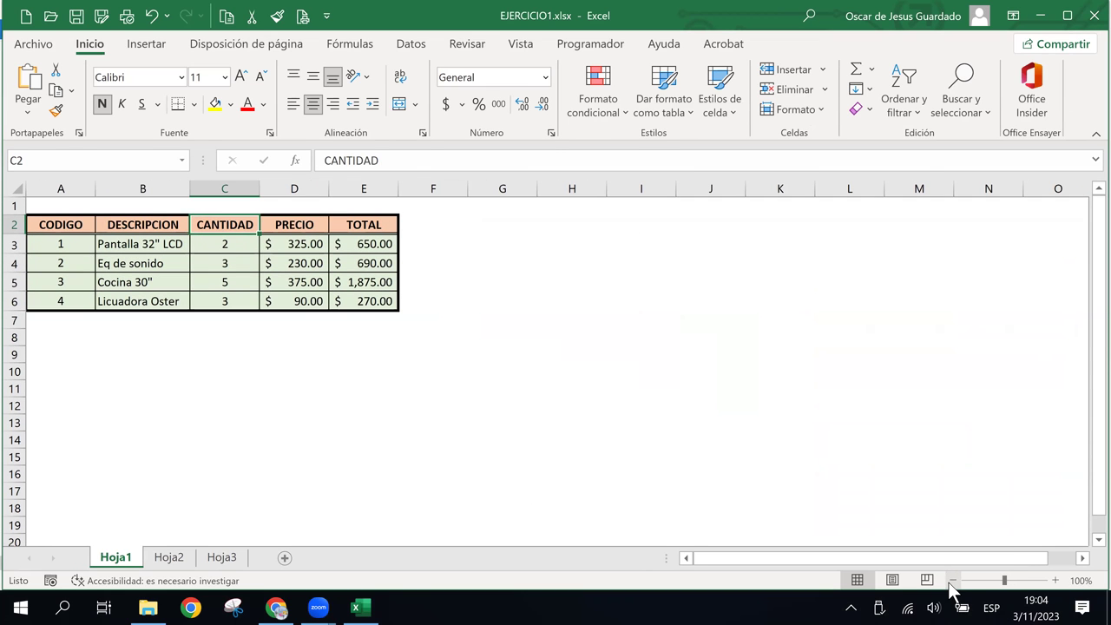
# Select various cells around the table, from H7 to A13, ending on A8.
pyautogui.click(548, 322)
pyautogui.click(505, 372)
pyautogui.click(498, 300)
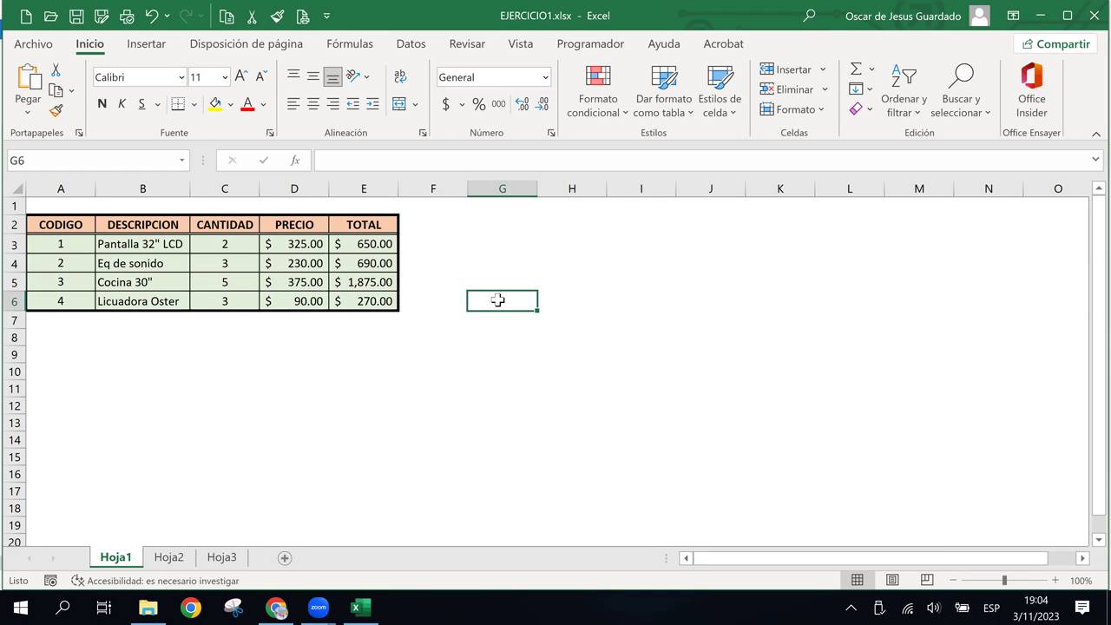
pyautogui.click(382, 369)
pyautogui.click(332, 408)
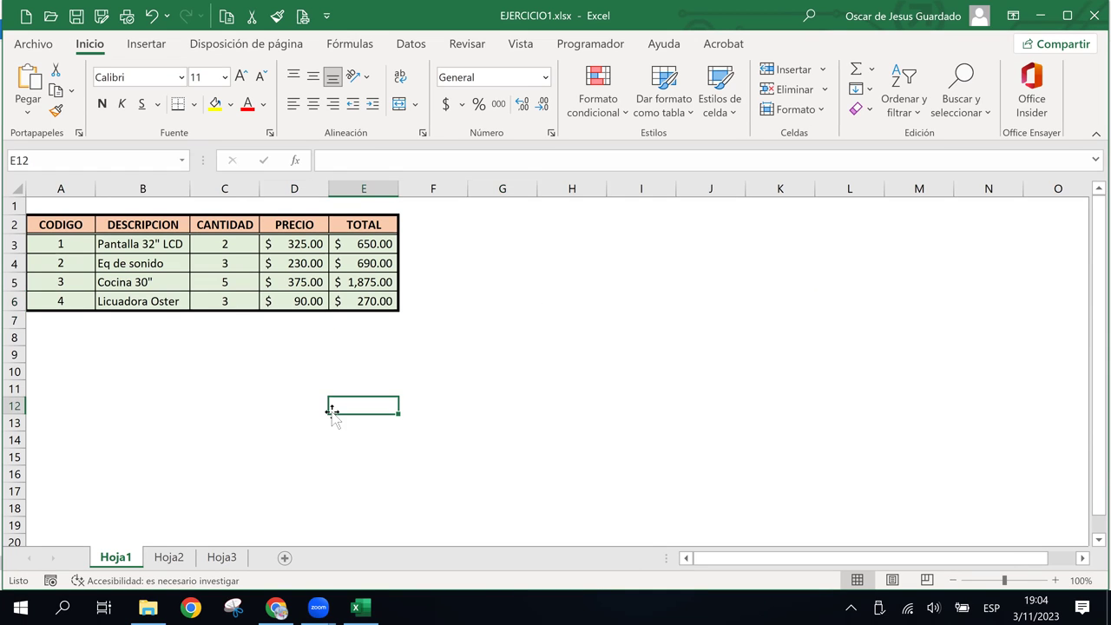
pyautogui.click(94, 417)
pyautogui.click(153, 321)
pyautogui.click(243, 352)
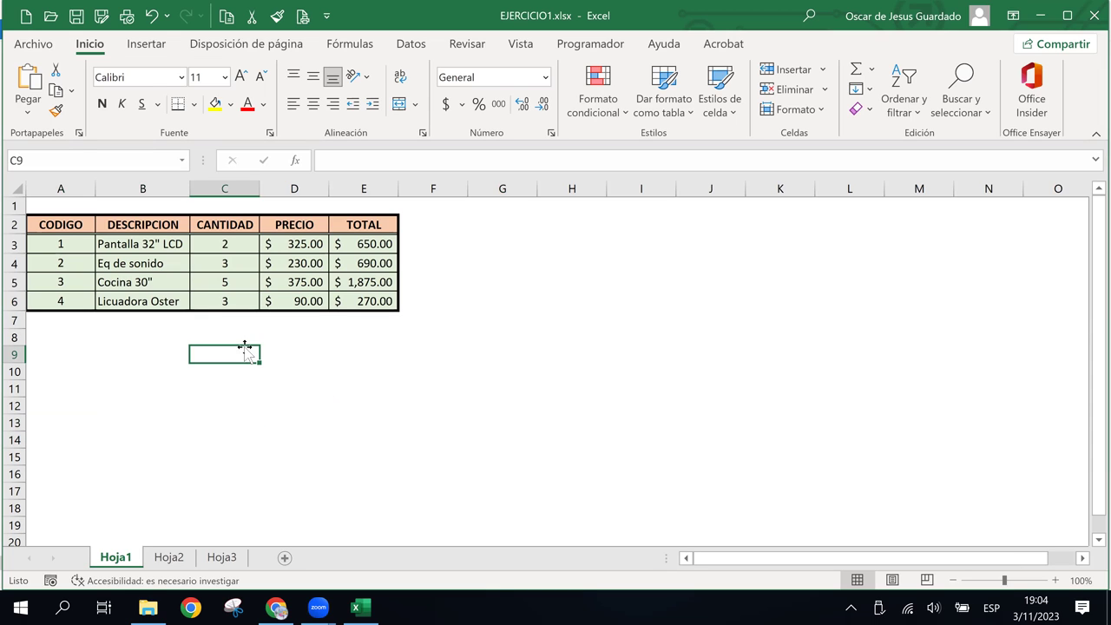
pyautogui.click(54, 368)
pyautogui.click(136, 336)
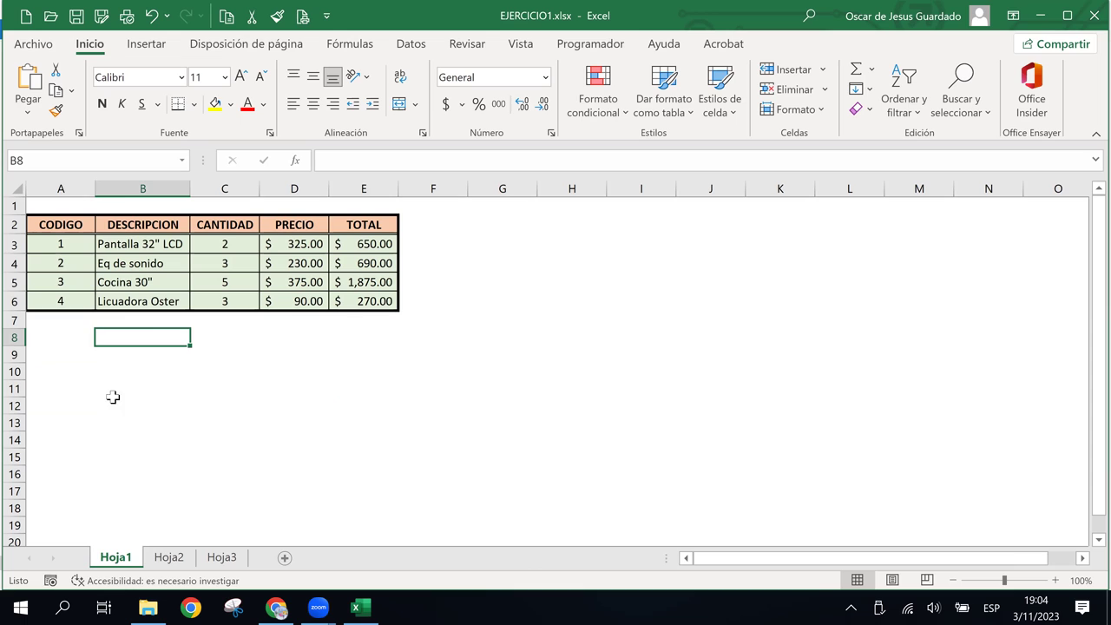
pyautogui.click(45, 337)
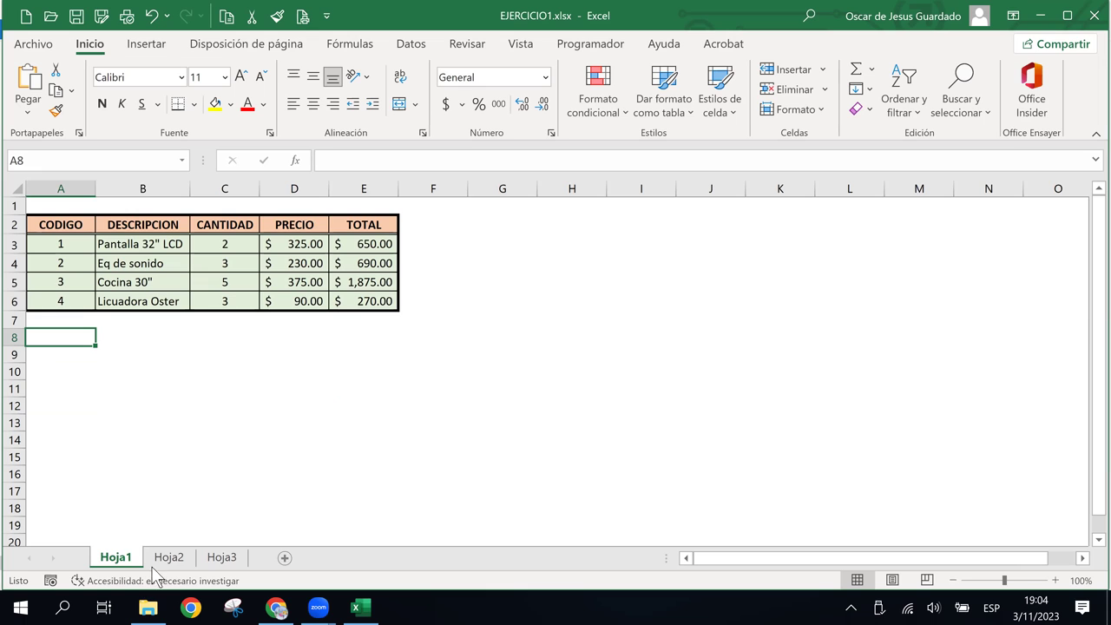
pyautogui.click(167, 559)
pyautogui.click(231, 561)
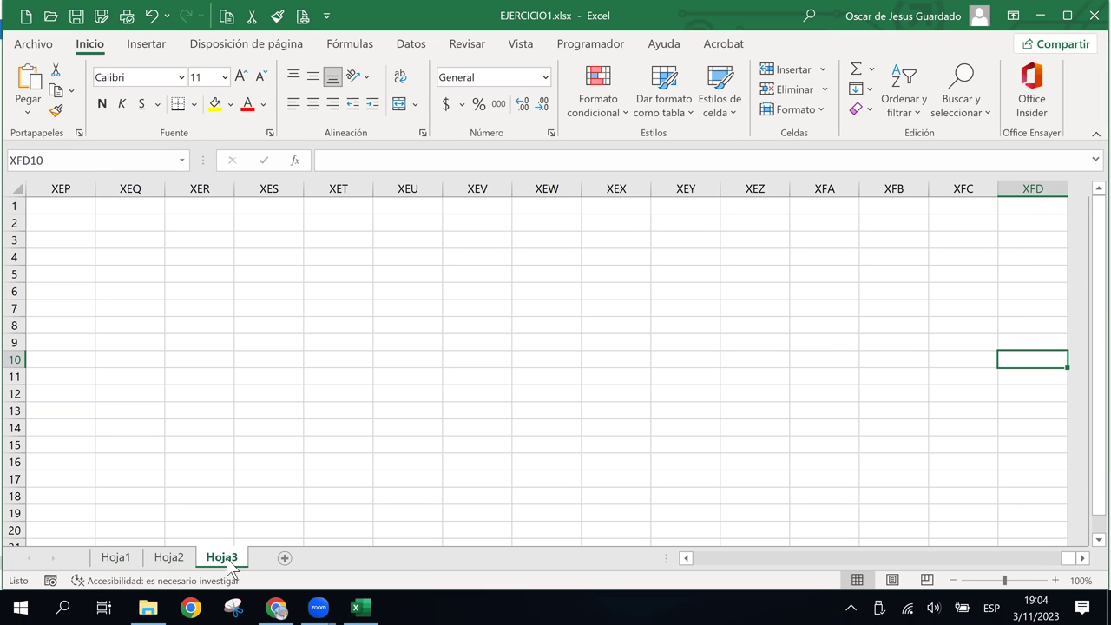
pyautogui.click(132, 558)
pyautogui.click(156, 559)
pyautogui.click(137, 558)
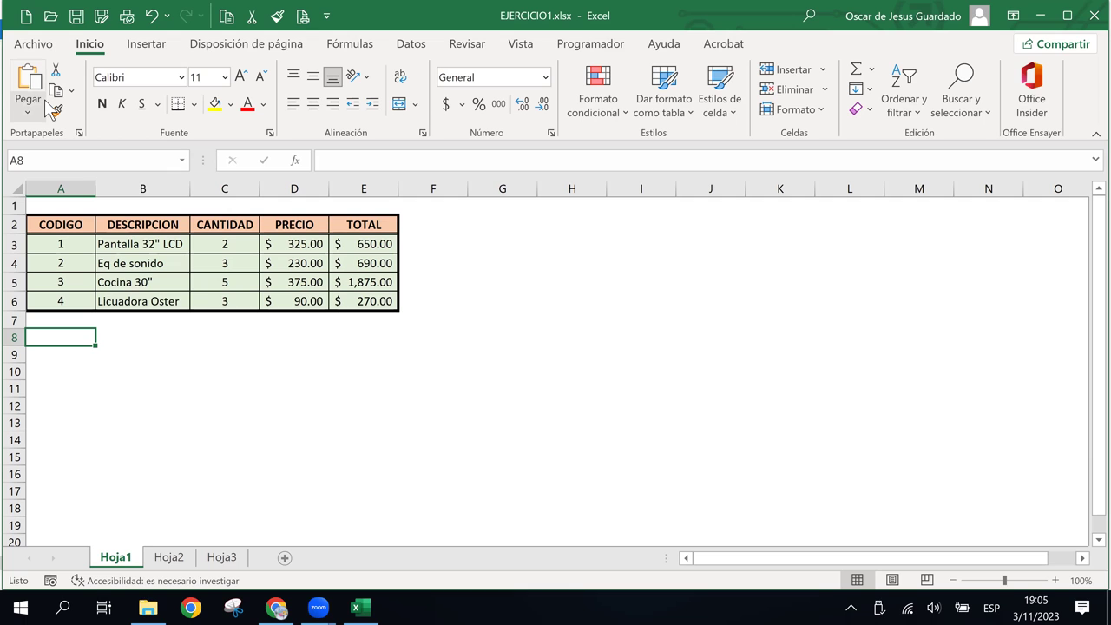
pyautogui.click(1070, 21)
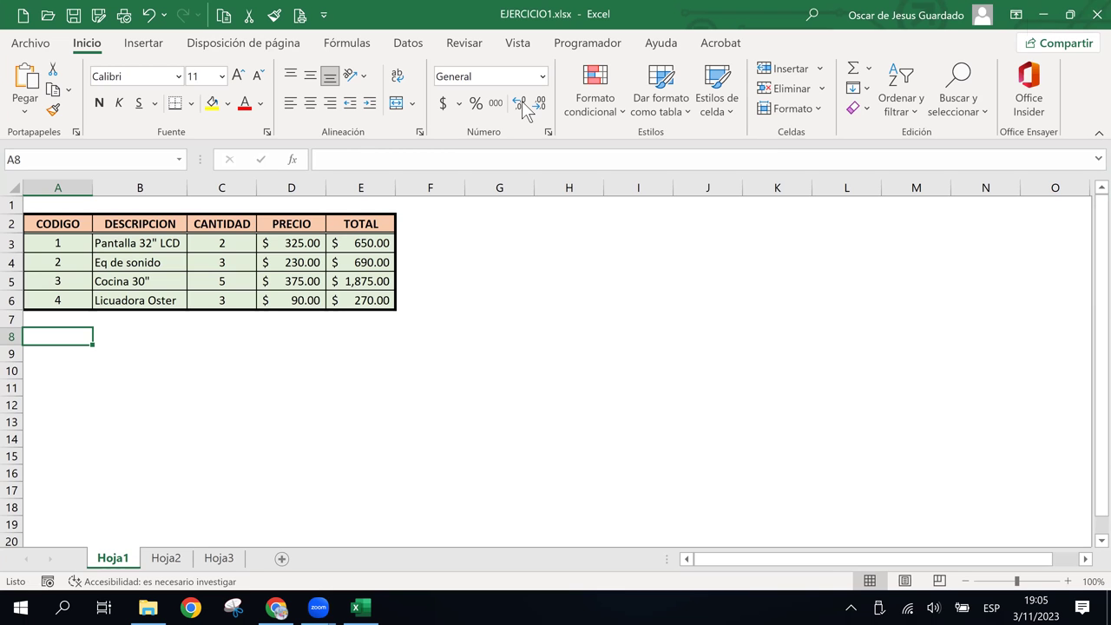
pyautogui.click(1046, 17)
pyautogui.click(358, 607)
pyautogui.click(361, 607)
pyautogui.click(362, 609)
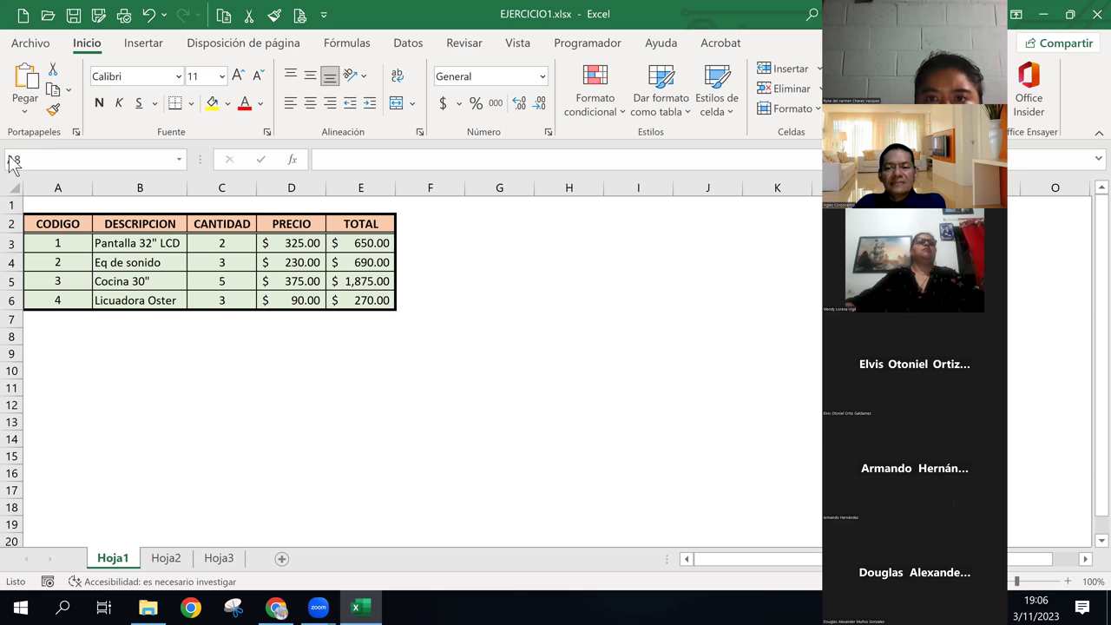
pyautogui.click(232, 258)
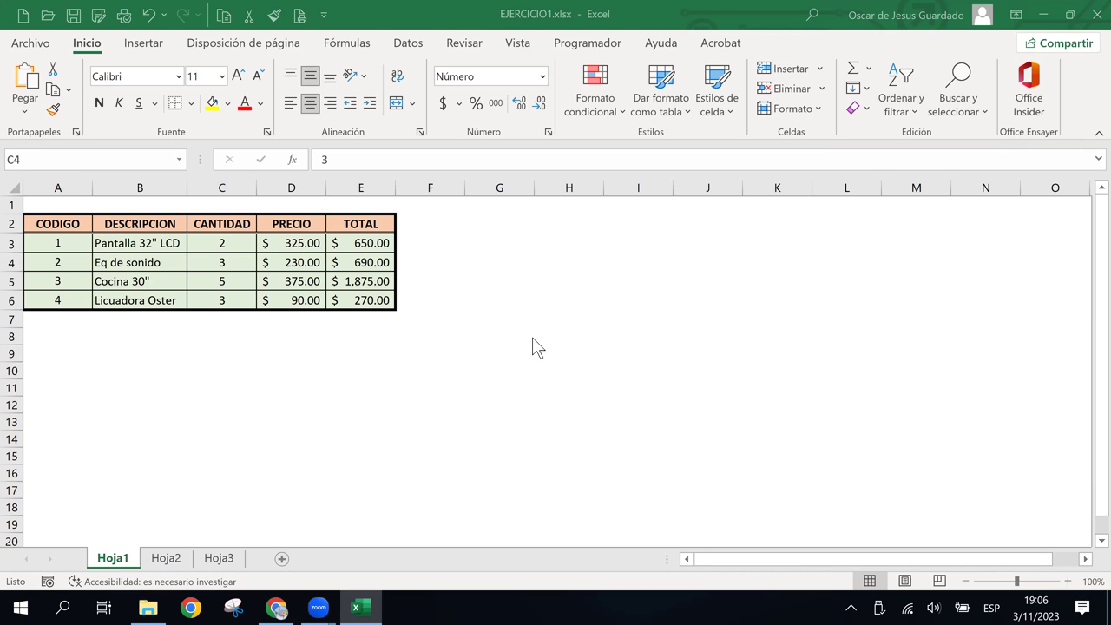
pyautogui.click(270, 261)
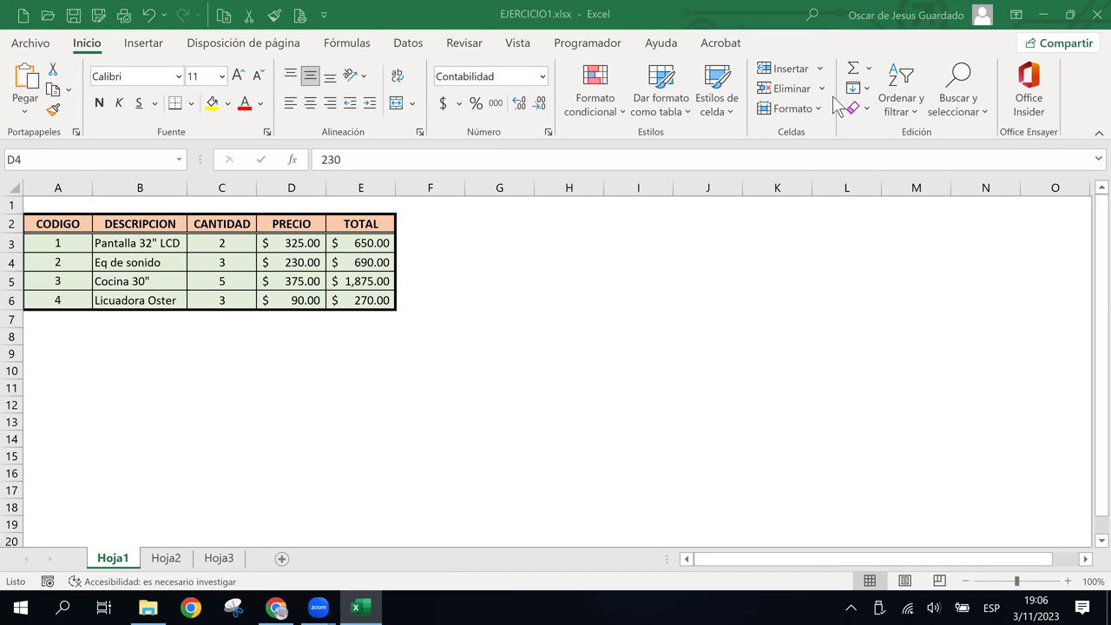
pyautogui.click(308, 240)
pyautogui.click(629, 325)
pyautogui.click(313, 279)
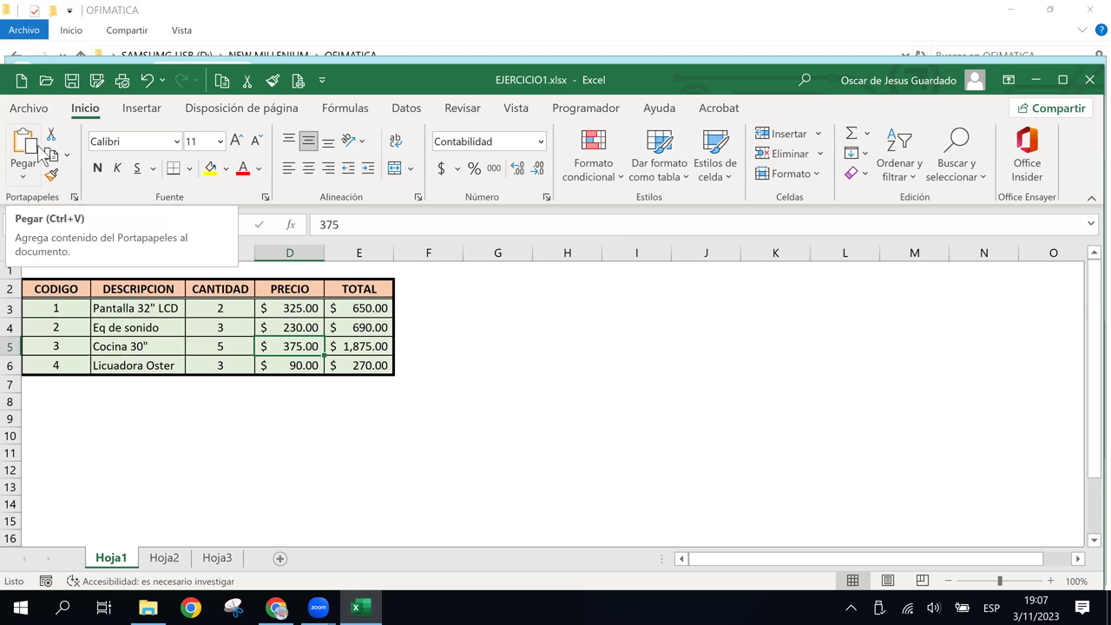
# Drag-select the product table A2:E6 twice, then deselect it leaving A2 active.
pyautogui.click(516, 346)
pyautogui.click(227, 324)
pyautogui.click(624, 461)
pyautogui.click(480, 368)
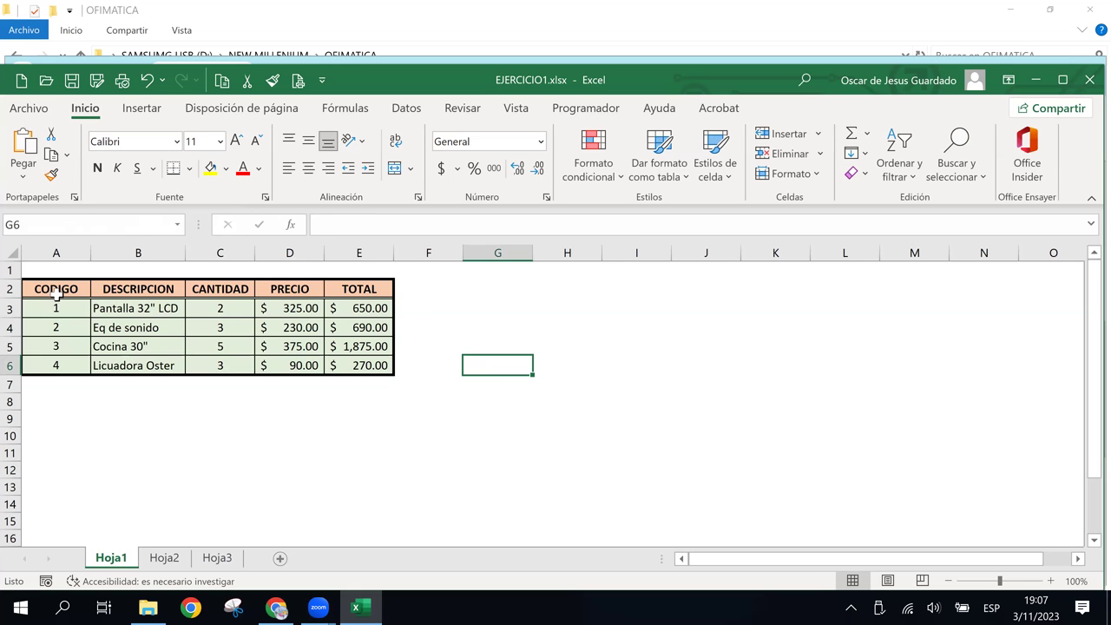
pyautogui.moveTo(56, 296); pyautogui.dragTo(359, 367)
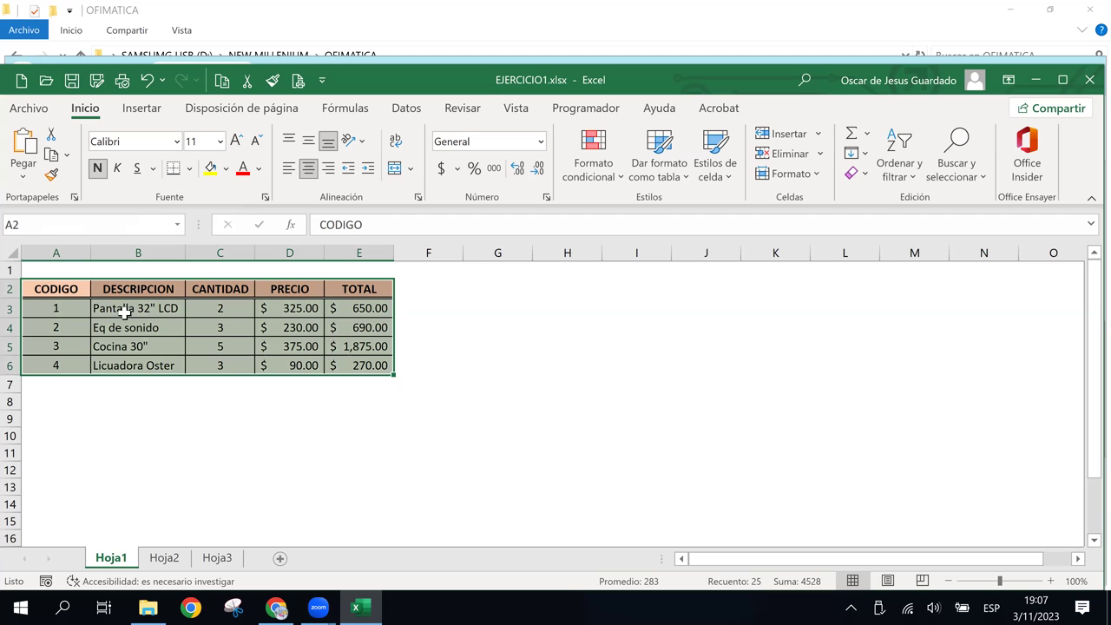
pyautogui.click(170, 311)
pyautogui.moveTo(65, 292); pyautogui.dragTo(342, 363)
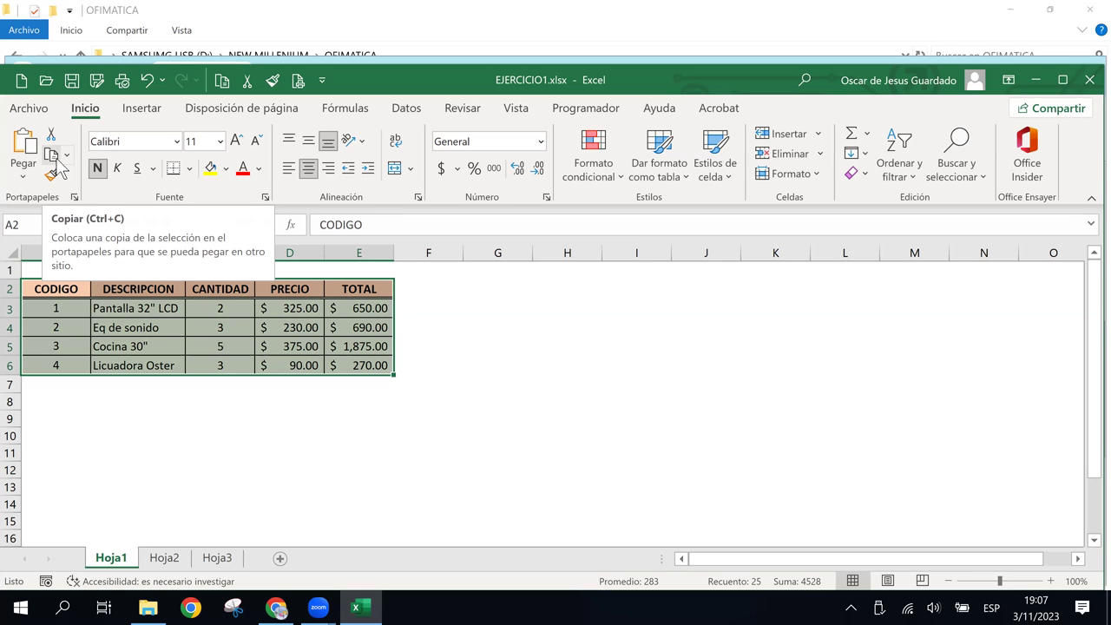
pyautogui.click(70, 294)
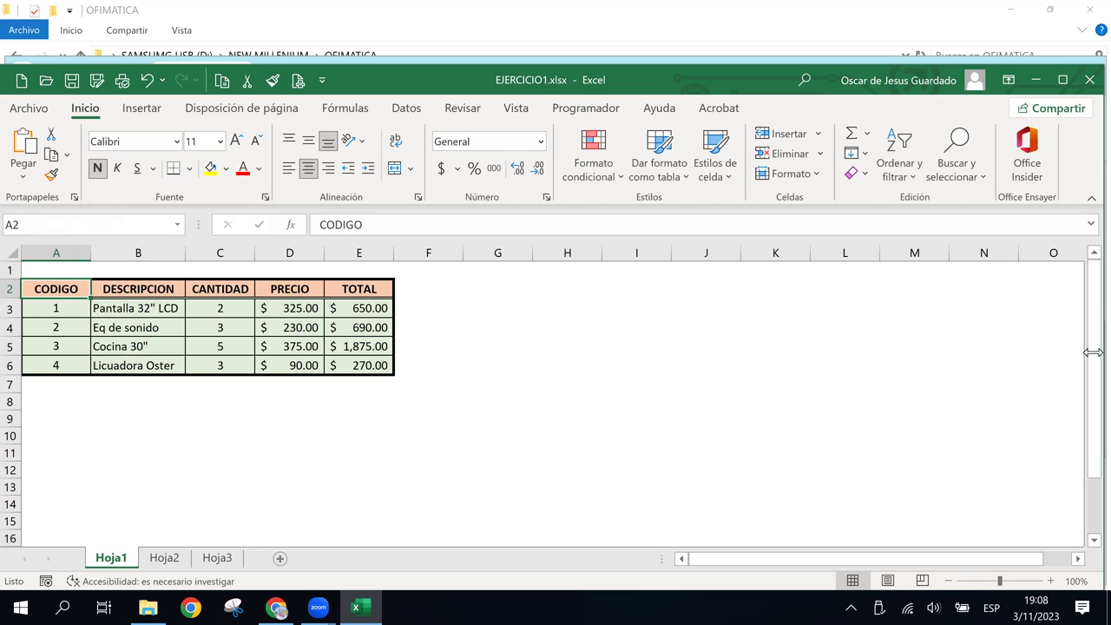
# Extend the selection from A2 with Shift+arrows, then Ctrl+Shift+Right/Down to cover A2:E6.
pyautogui.hotkey('shift', 'Right')
pyautogui.hotkey('shift', 'Right')
pyautogui.hotkey('shift', 'Right')
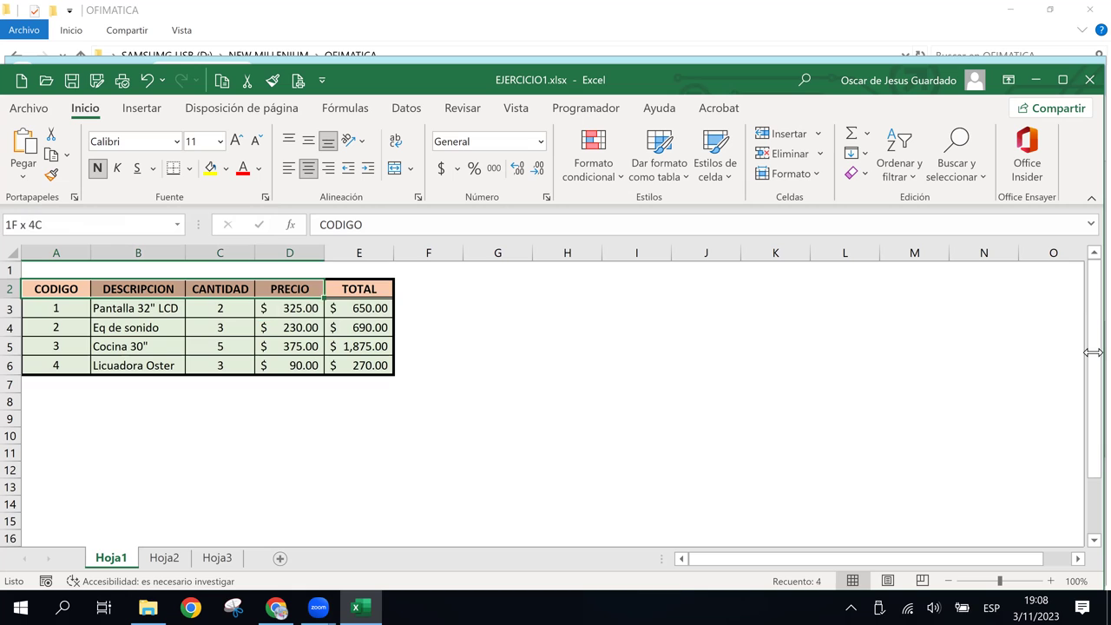
pyautogui.hotkey('shift', 'Right')
pyautogui.hotkey('shift', 'Down')
pyautogui.hotkey('shift', 'Down')
pyautogui.hotkey('shift', 'Down')
pyautogui.hotkey('shift', 'Down')
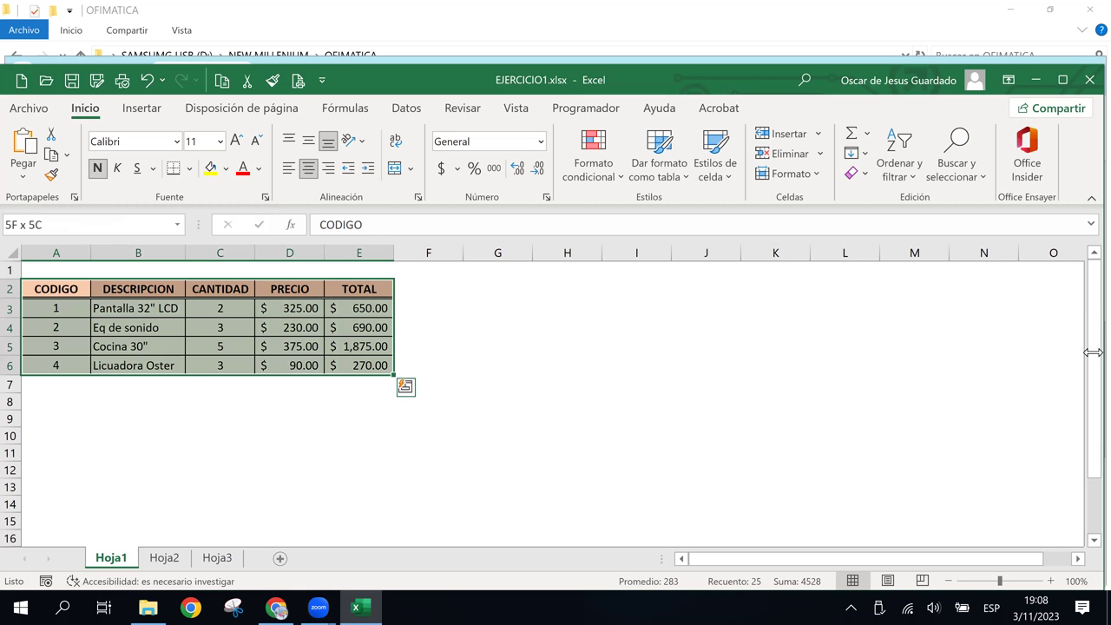
pyautogui.press('Left')
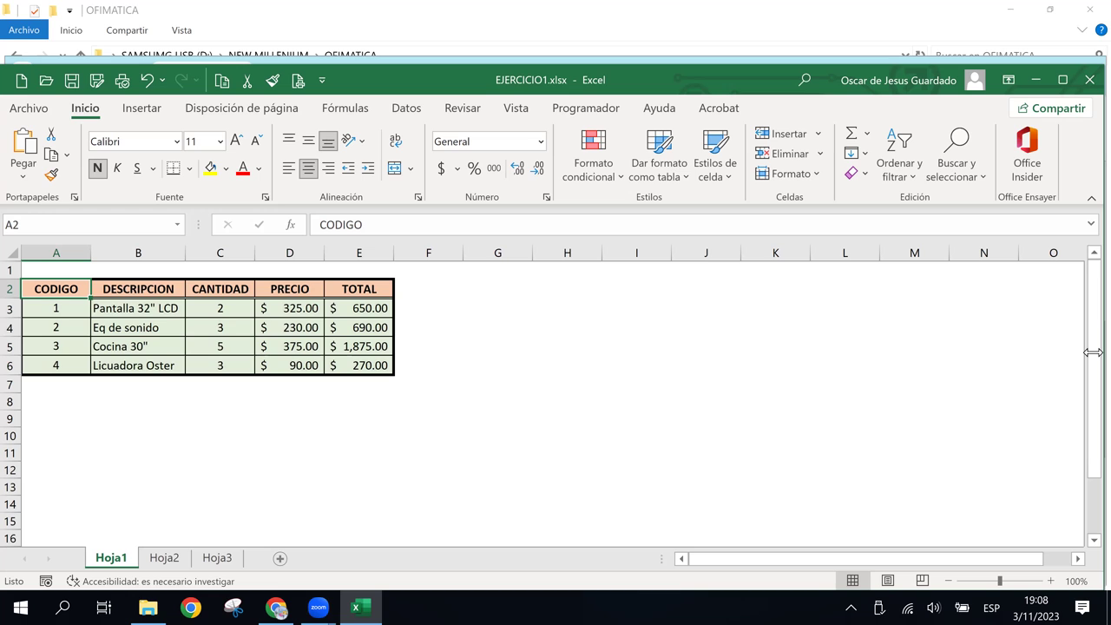
pyautogui.hotkey('ctrl', 'shift', 'Right')
pyautogui.hotkey('ctrl', 'shift', 'Down')
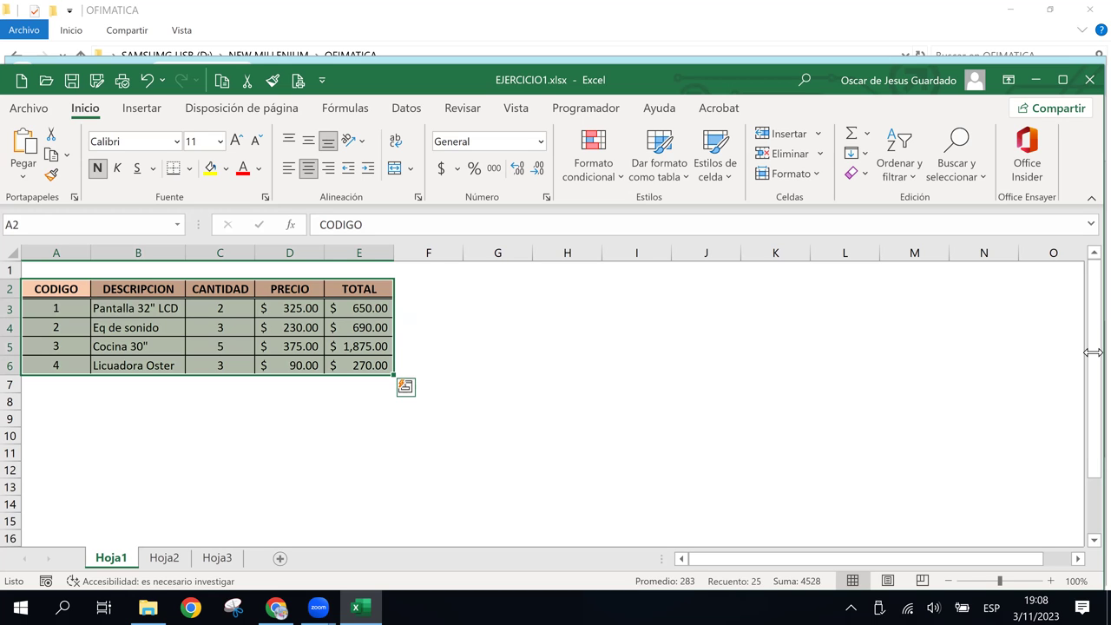
pyautogui.press('Left')
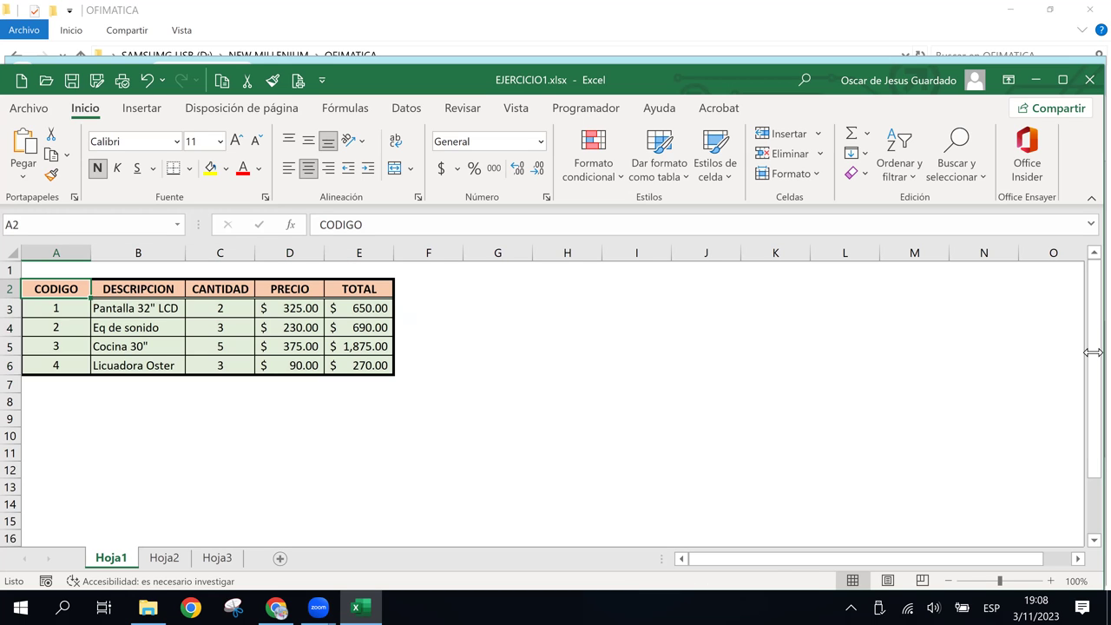
# Reselect A2:E6 with Ctrl+Shift+arrows and Ctrl+Shift+End, collapsing back to A2 each time.
pyautogui.hotkey('ctrl', 'shift', 'Right')
pyautogui.hotkey('ctrl', 'shift', 'Down')
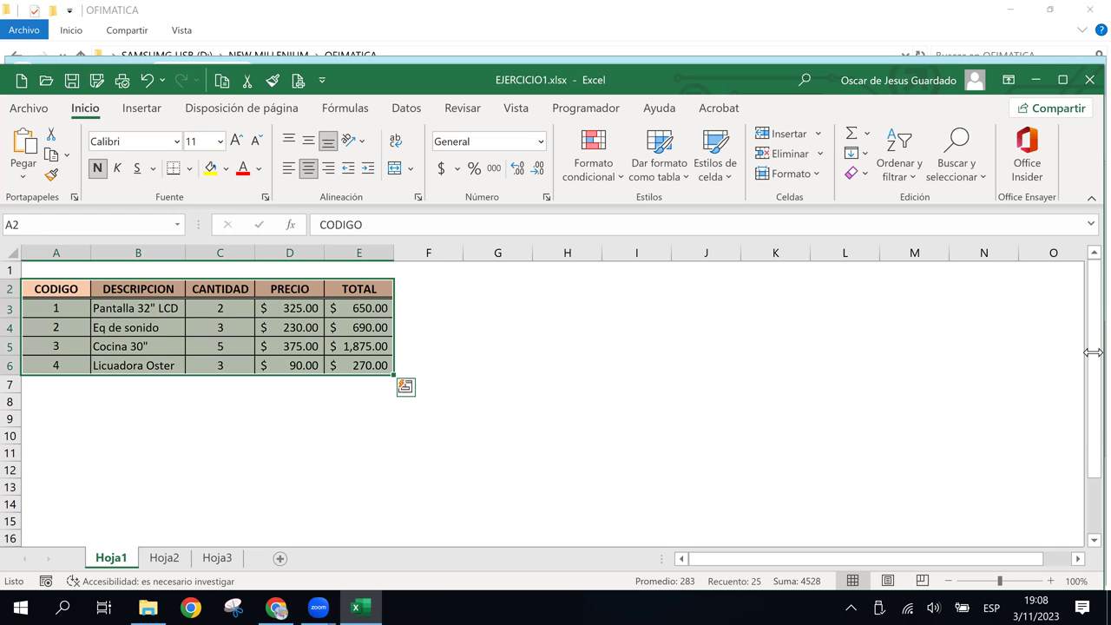
pyautogui.press('Left')
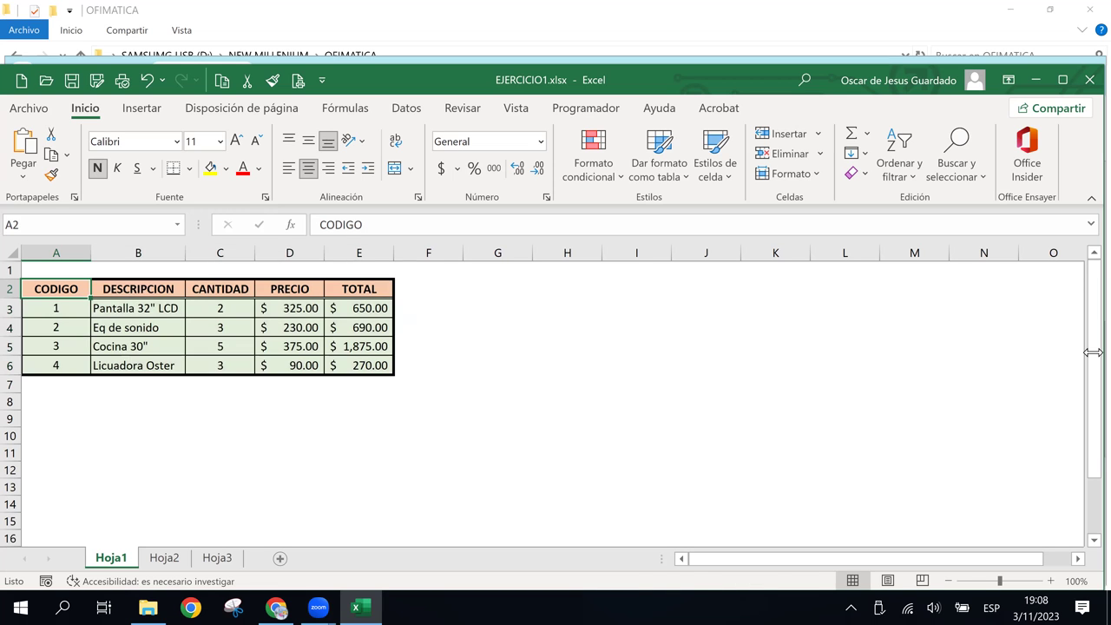
pyautogui.hotkey('ctrl', 'shift', 'End')
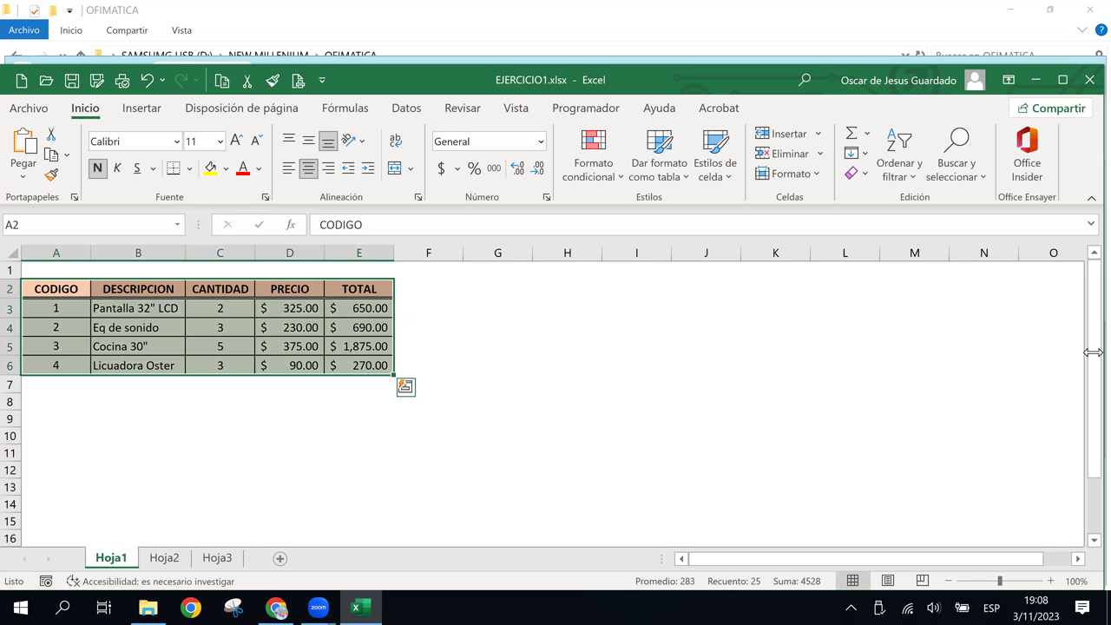
pyautogui.press('Left')
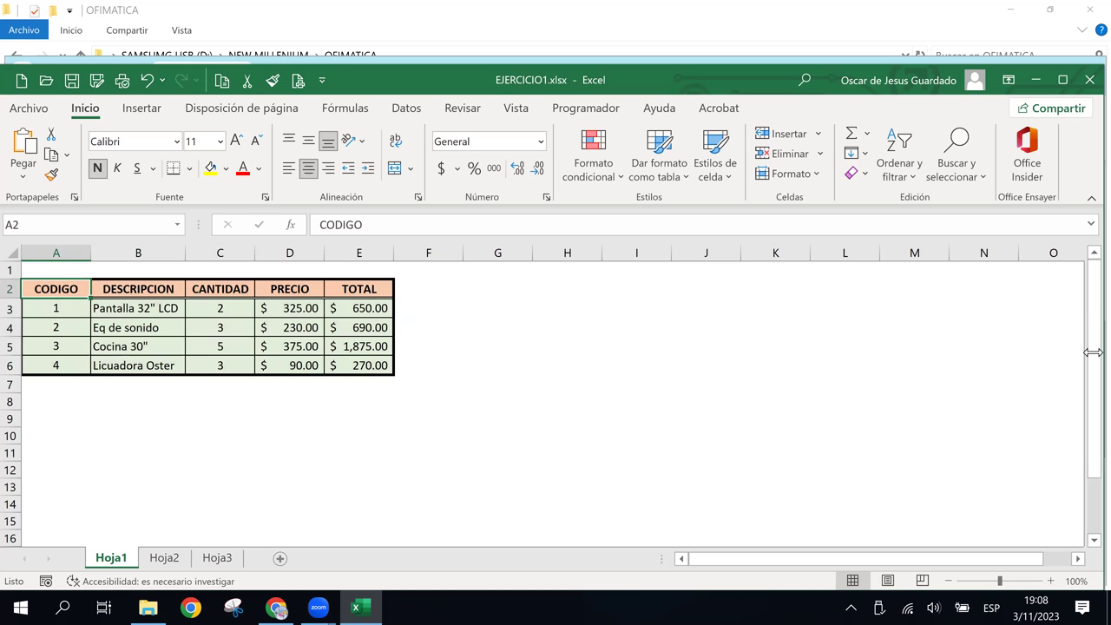
pyautogui.press('Up')
pyautogui.press('Down')
# Check the TOTAL formula in E6, then select A2:E6 with Ctrl+A from cell A2.
pyautogui.click(334, 365)
pyautogui.click(409, 415)
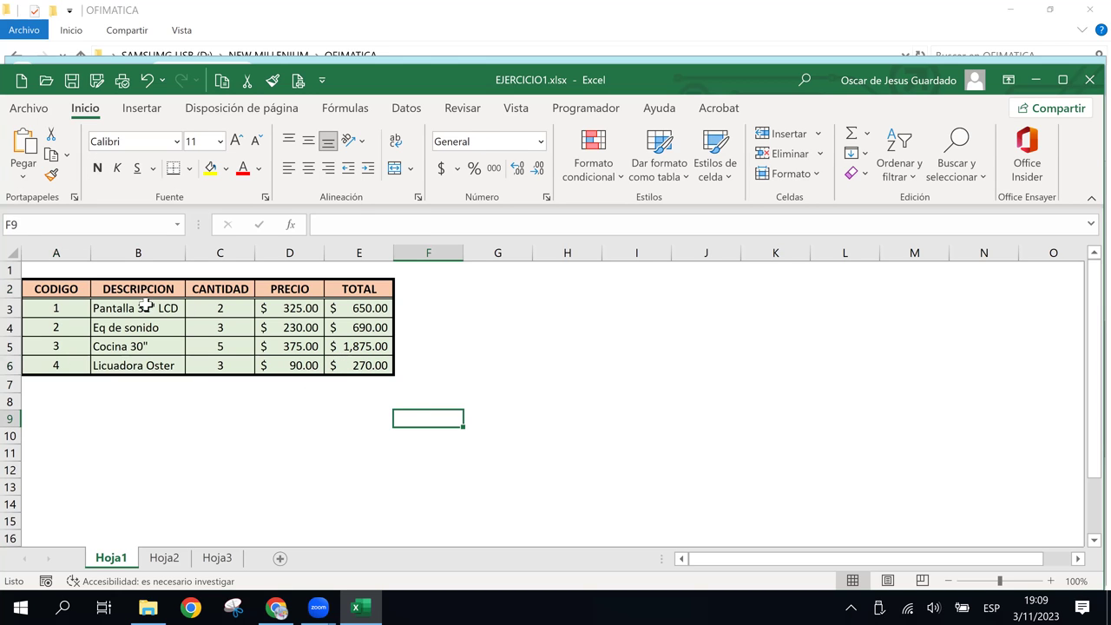
pyautogui.click(48, 290)
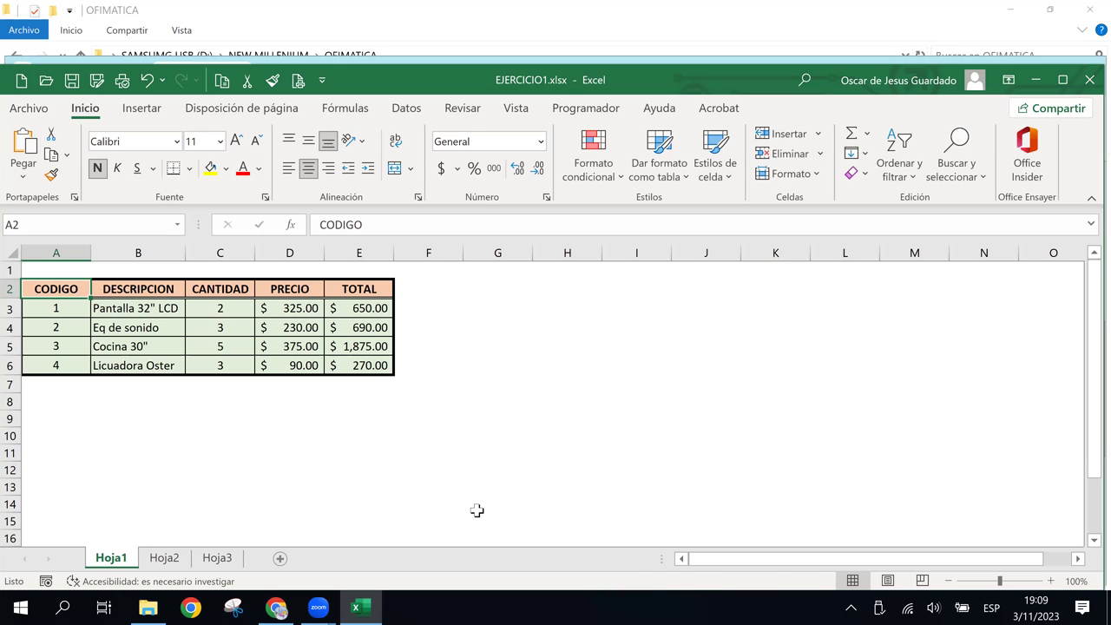
pyautogui.hotkey('ctrl', 'a')
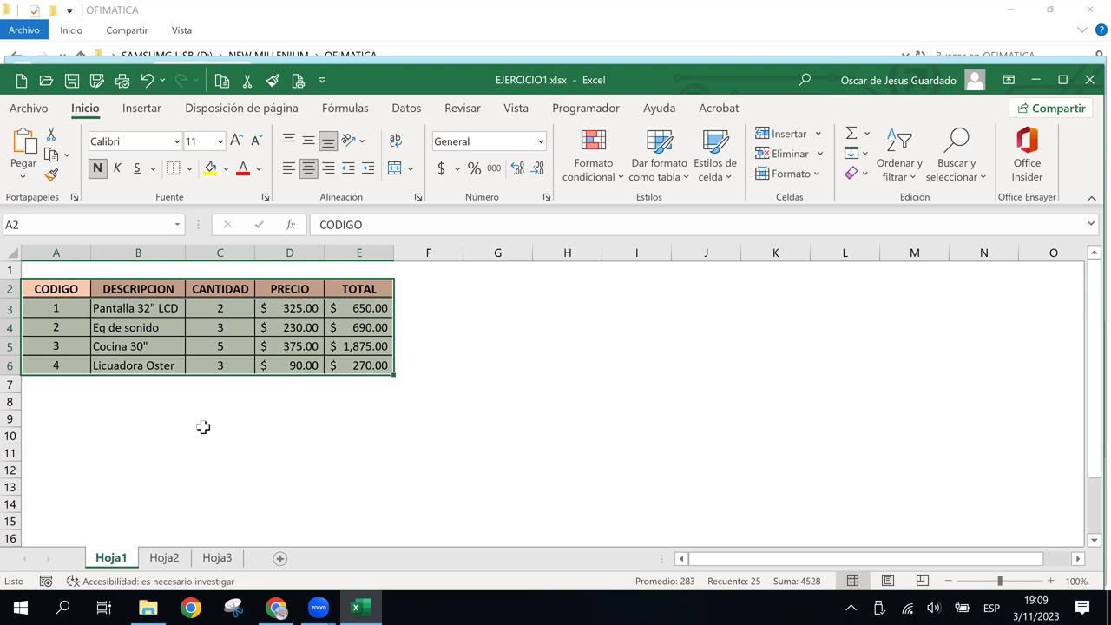
pyautogui.click(69, 293)
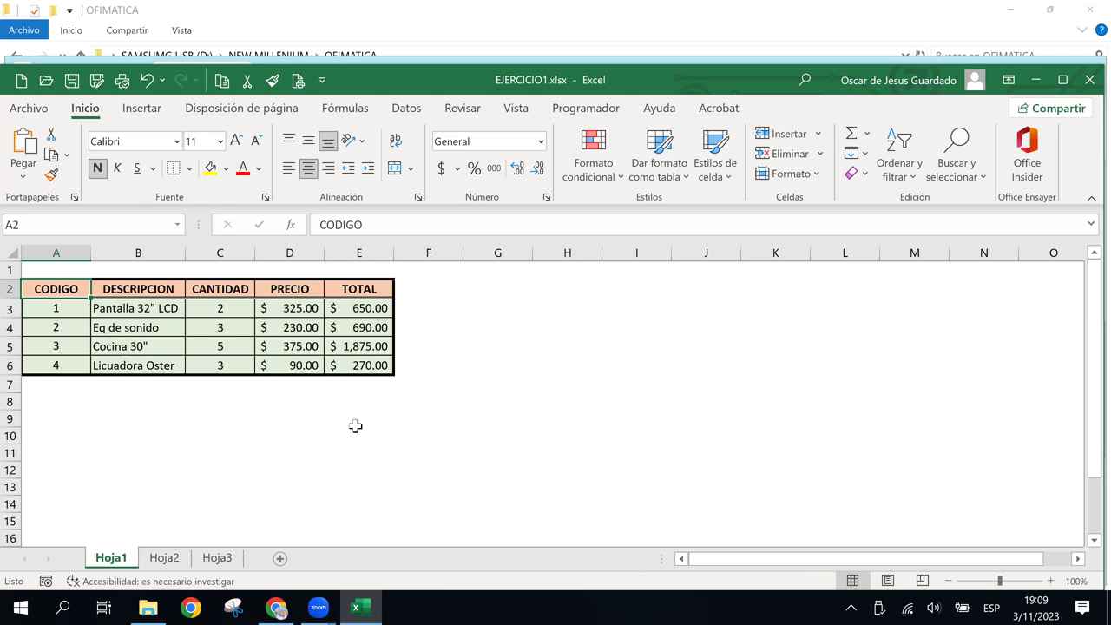
pyautogui.keyDown('shift'); pyautogui.click(375, 366); pyautogui.keyUp('shift')
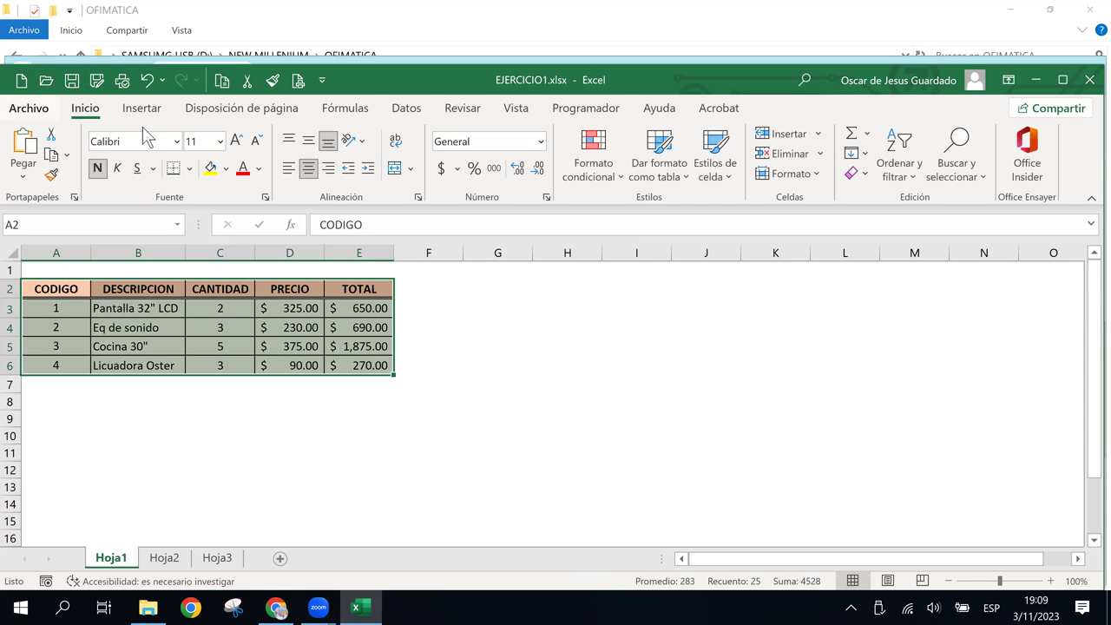
pyautogui.click(48, 289)
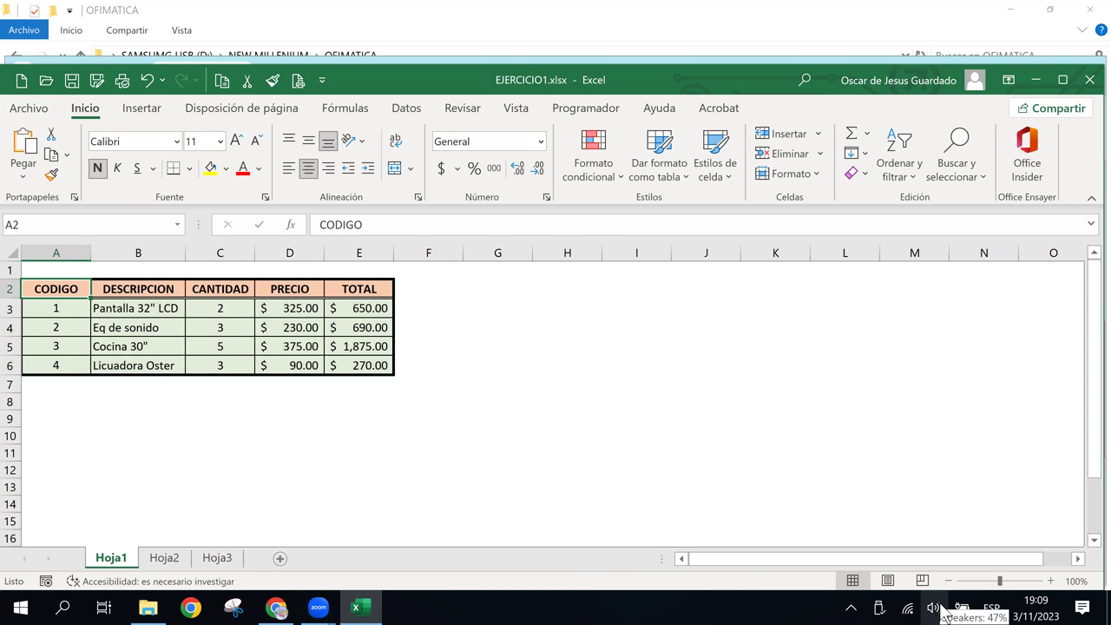
pyautogui.hotkey('ctrl', 'a')
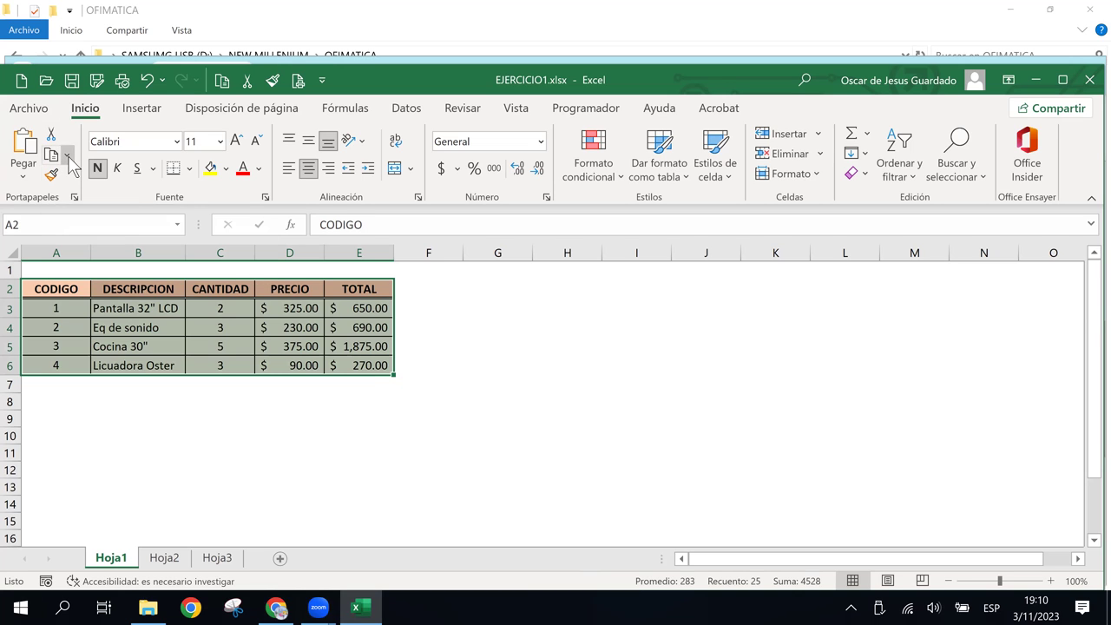
# Copy A2:E6 via Copiar and paste it at H2, creating a duplicate in H2:L6.
pyautogui.click(68, 156)
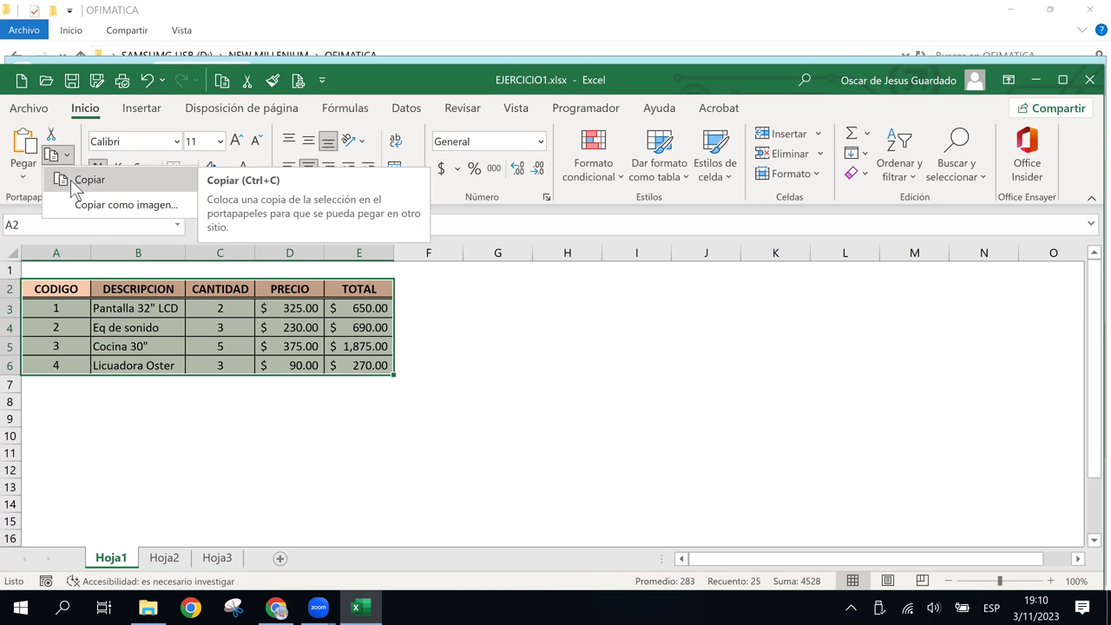
pyautogui.click(68, 185)
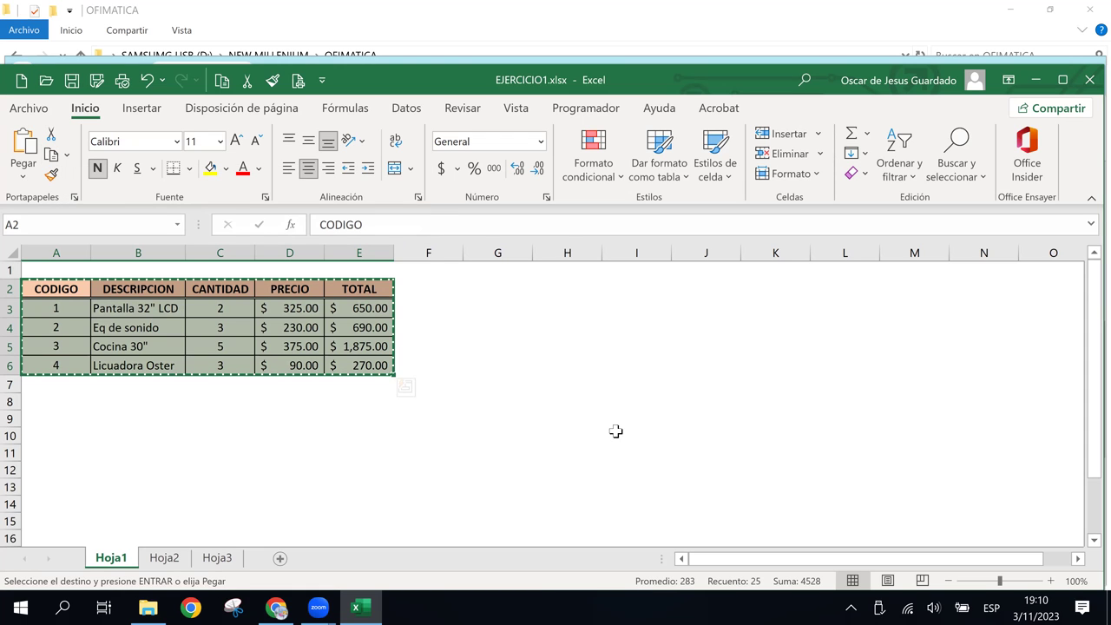
pyautogui.click(566, 286)
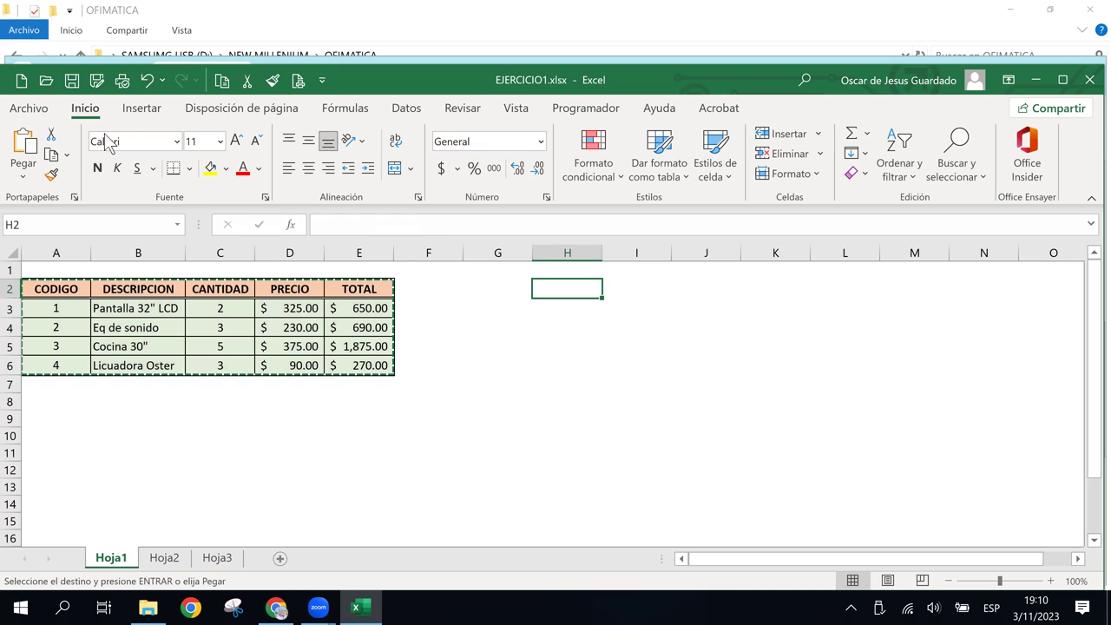
pyautogui.click(18, 143)
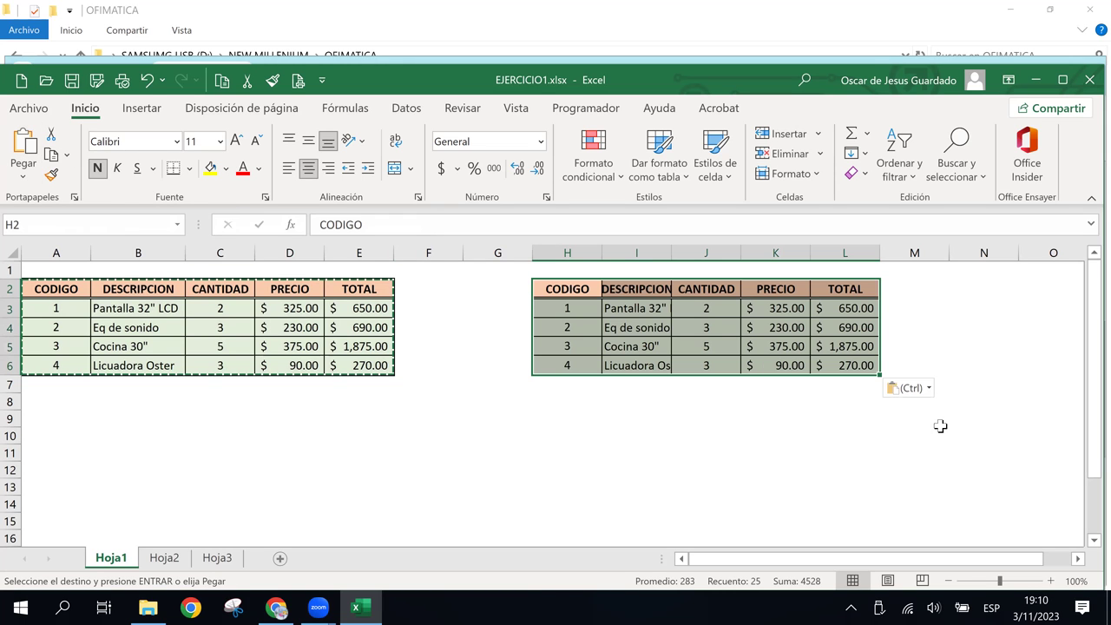
pyautogui.click(751, 351)
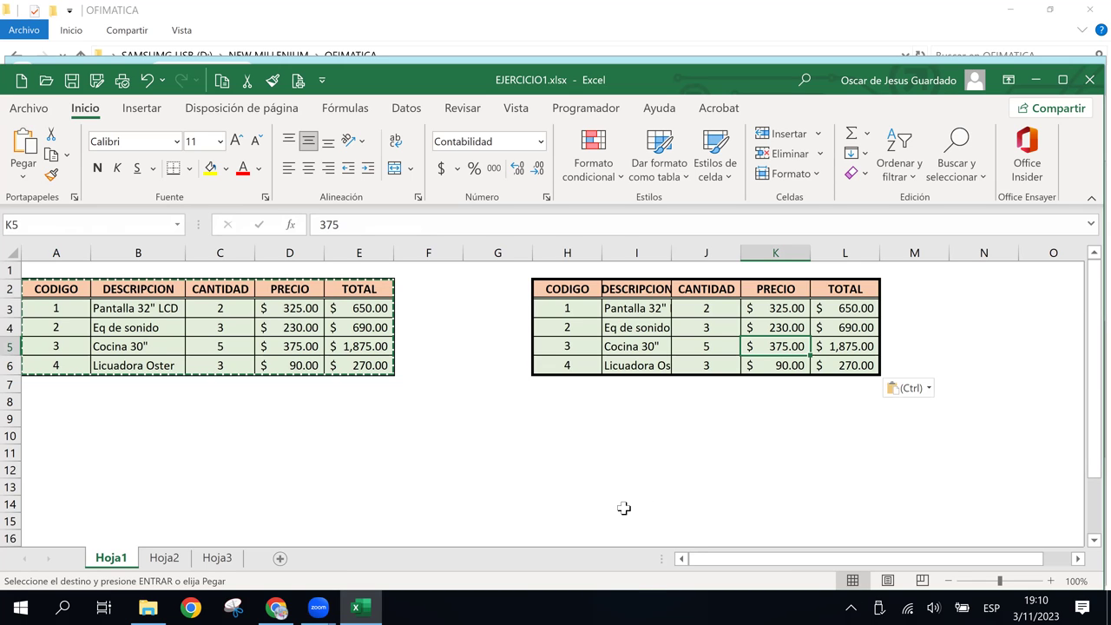
# Copy the product table with Ctrl+A and Ctrl+C, then paste it at H9 with Ctrl+V.
pyautogui.press('Escape')
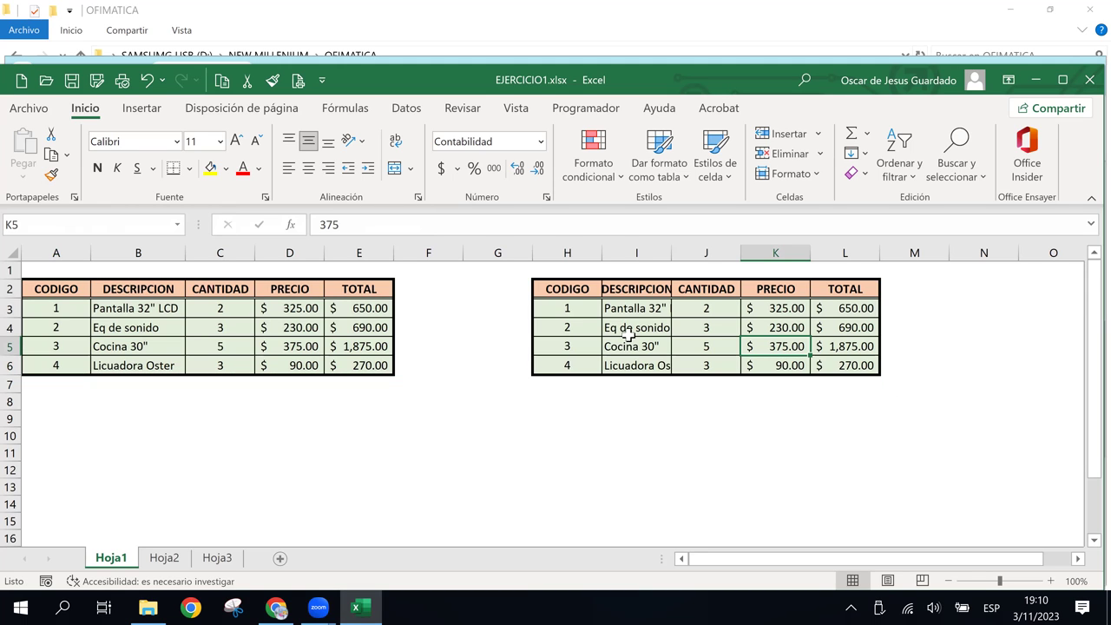
pyautogui.click(128, 330)
pyautogui.click(75, 289)
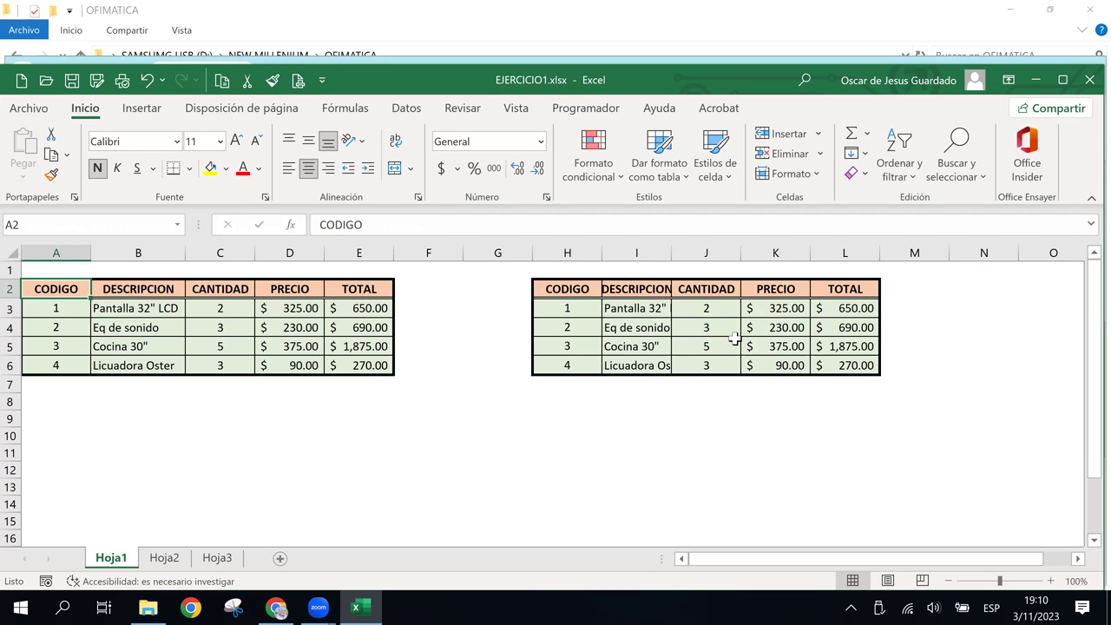
pyautogui.hotkey('ctrl', 'a')
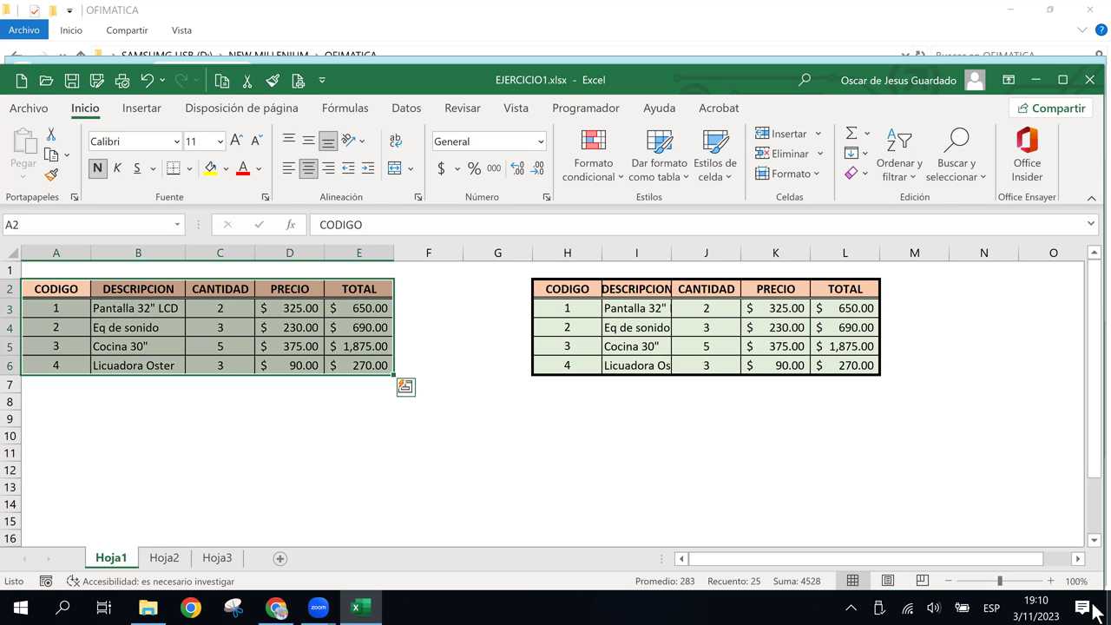
pyautogui.hotkey('ctrl', 'c')
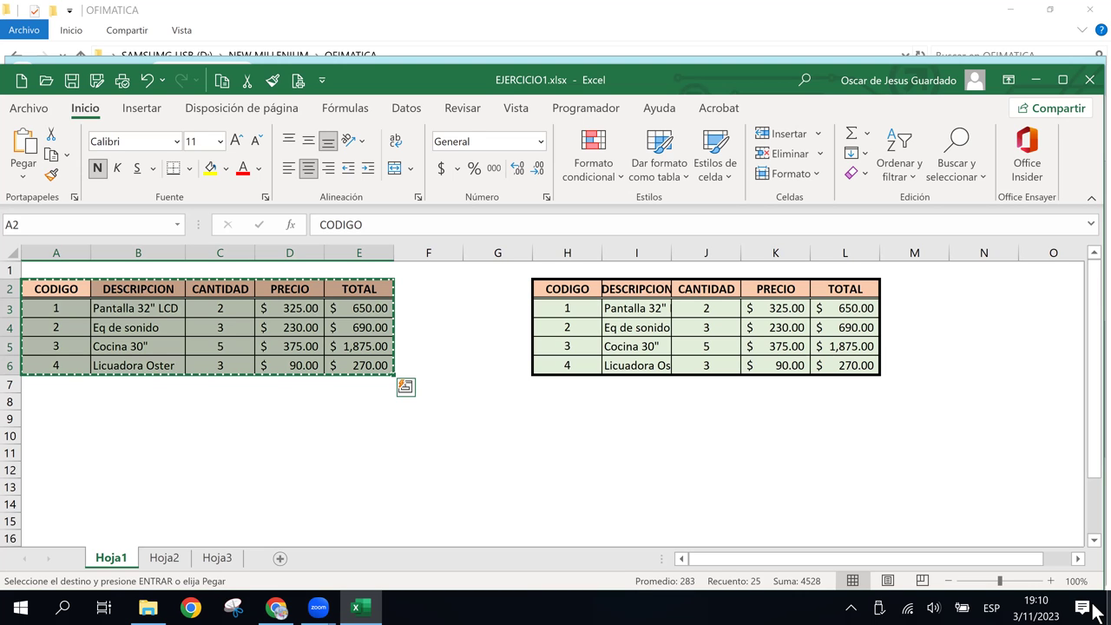
pyautogui.click(537, 415)
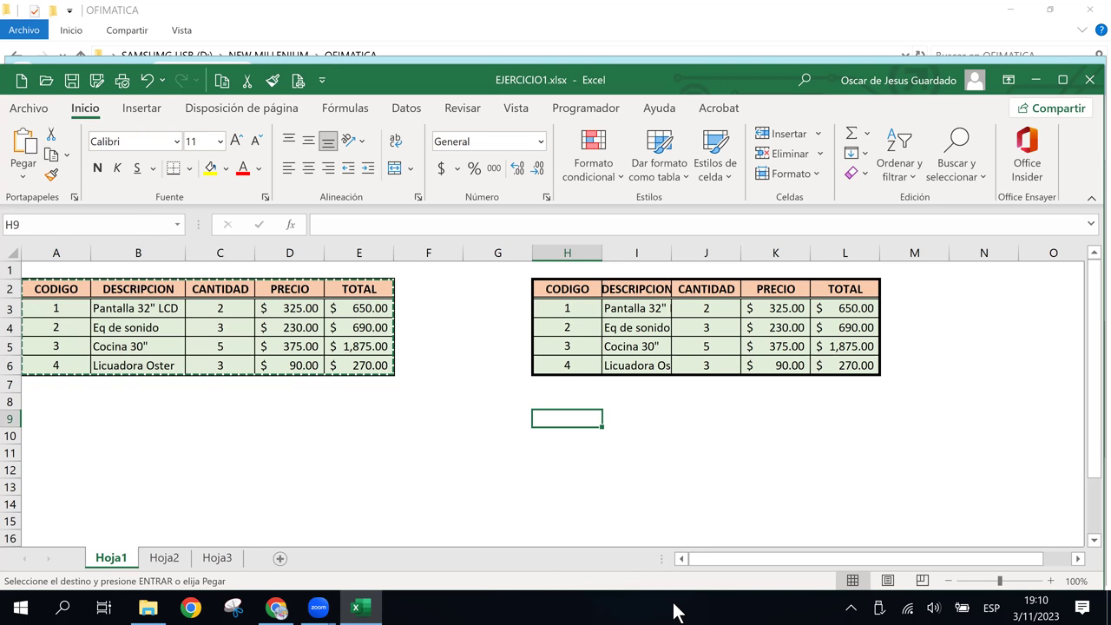
pyautogui.hotkey('ctrl', 'v')
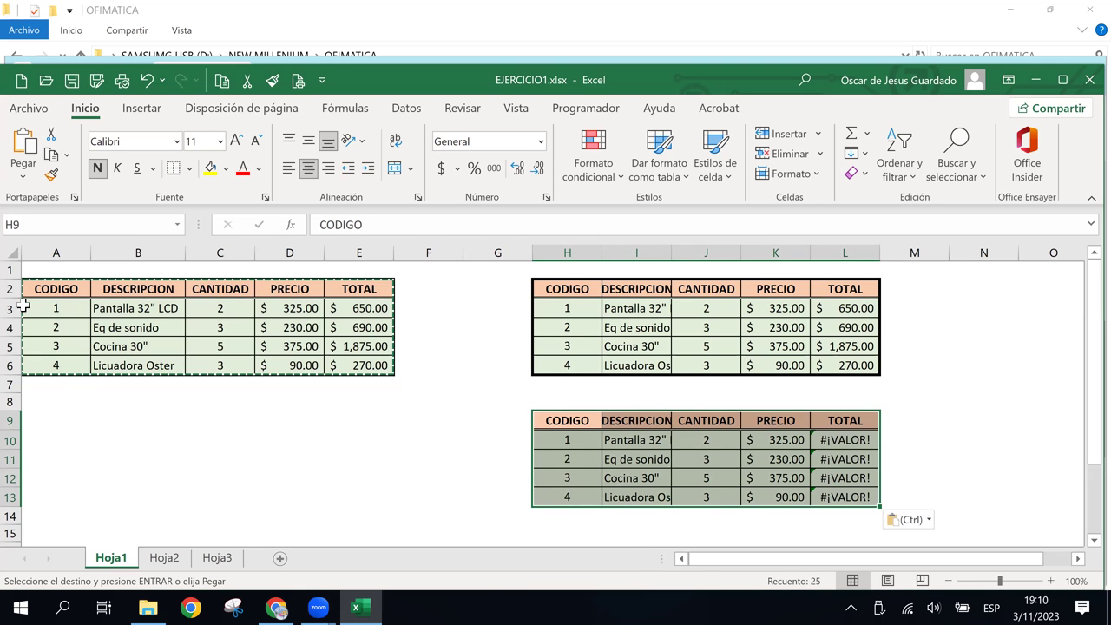
# Inspect the pasted cells and the #¡VALOR! TOTAL formulas in L10 and L11, returning to H9.
pyautogui.click(809, 440)
pyautogui.press('Left')
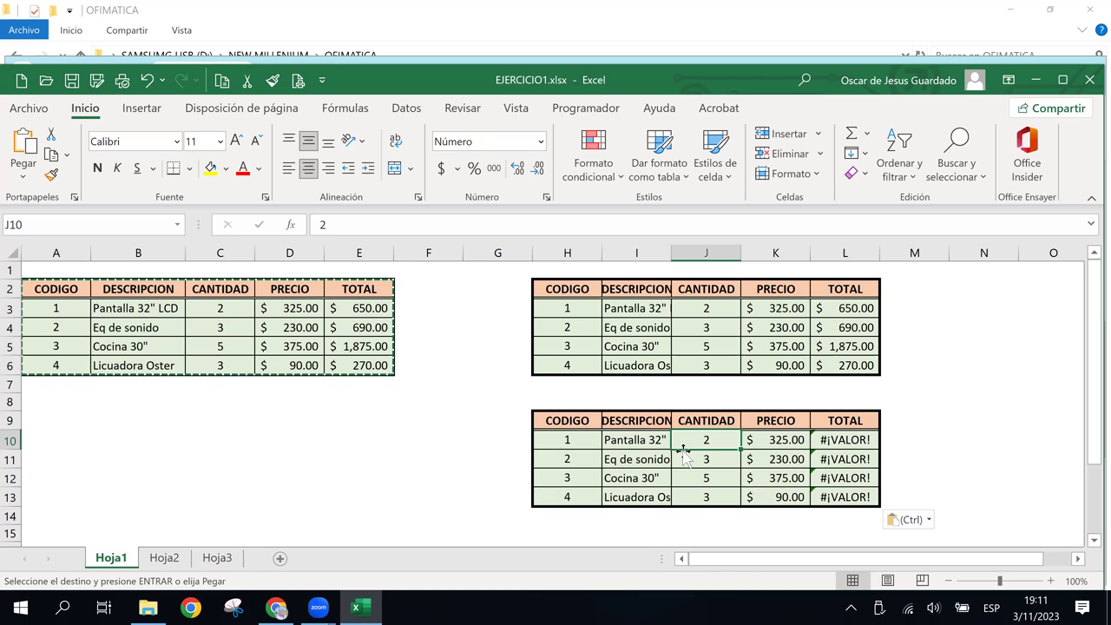
pyautogui.press('Right')
pyautogui.press('Down')
pyautogui.press('Down')
pyautogui.press('Down')
pyautogui.click(833, 440)
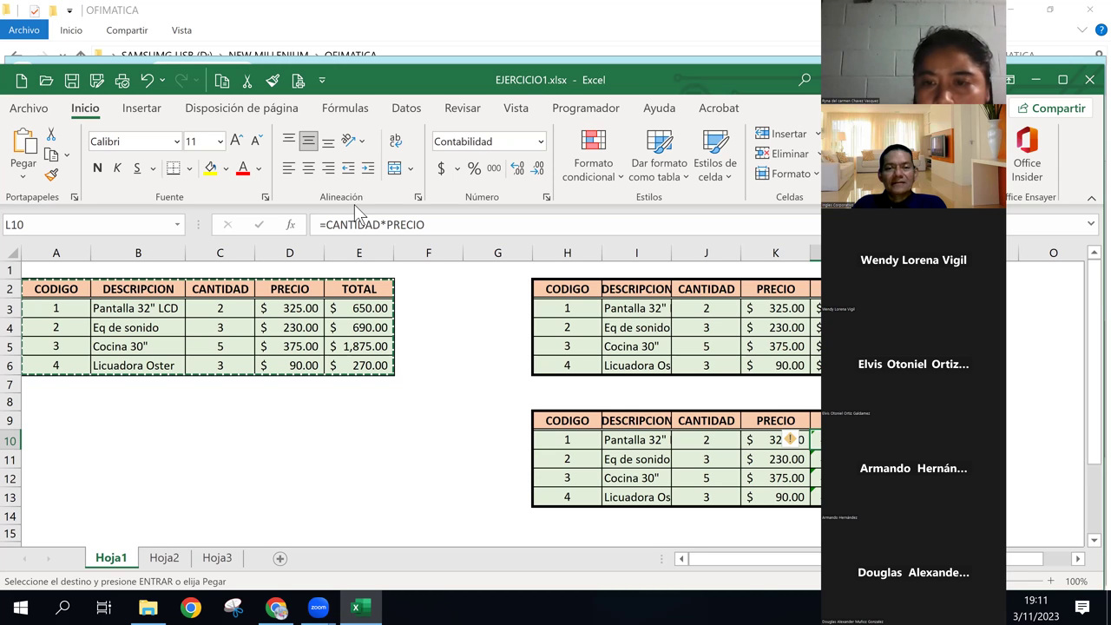
pyautogui.click(705, 440)
pyautogui.click(844, 459)
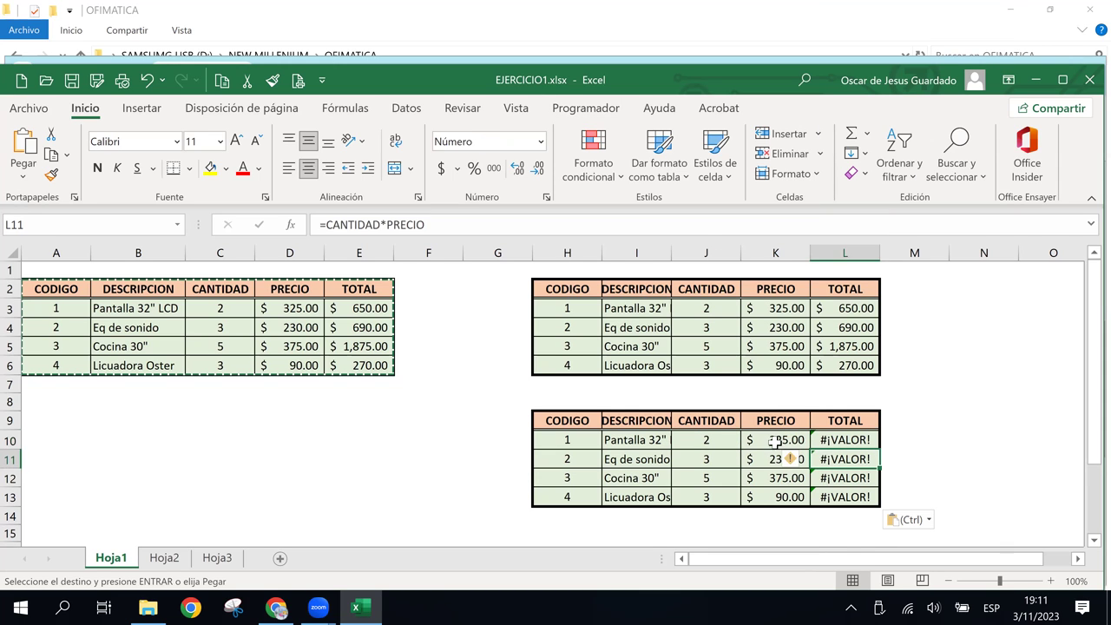
pyautogui.click(634, 420)
pyautogui.click(547, 421)
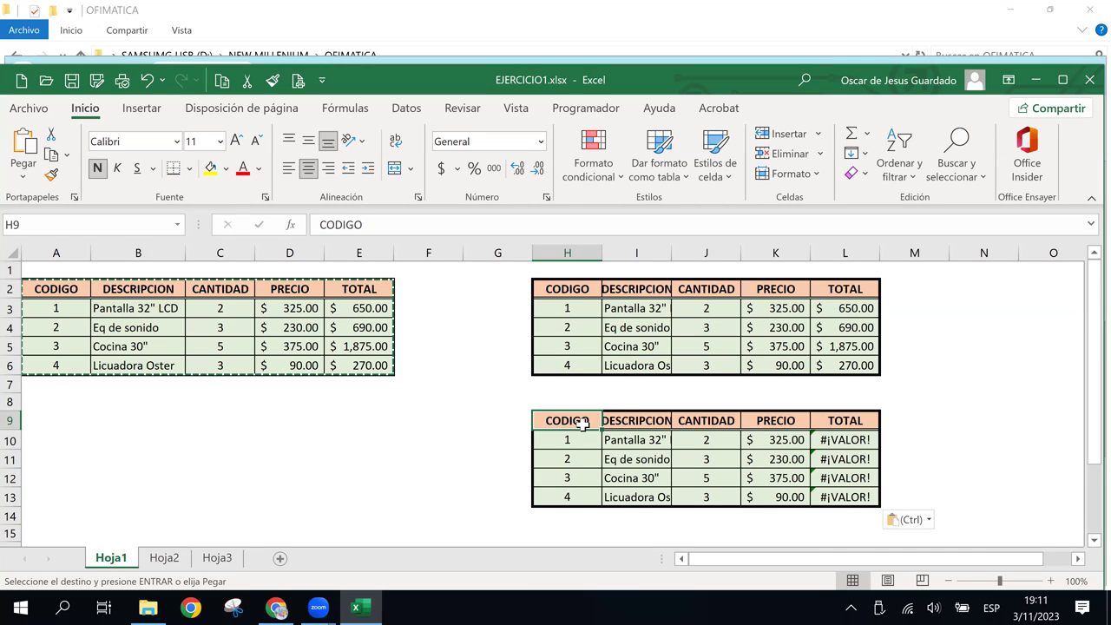
# Undo the broken paste and re-paste at H9 using 'Formato de valores y origen'.
pyautogui.click(775, 444)
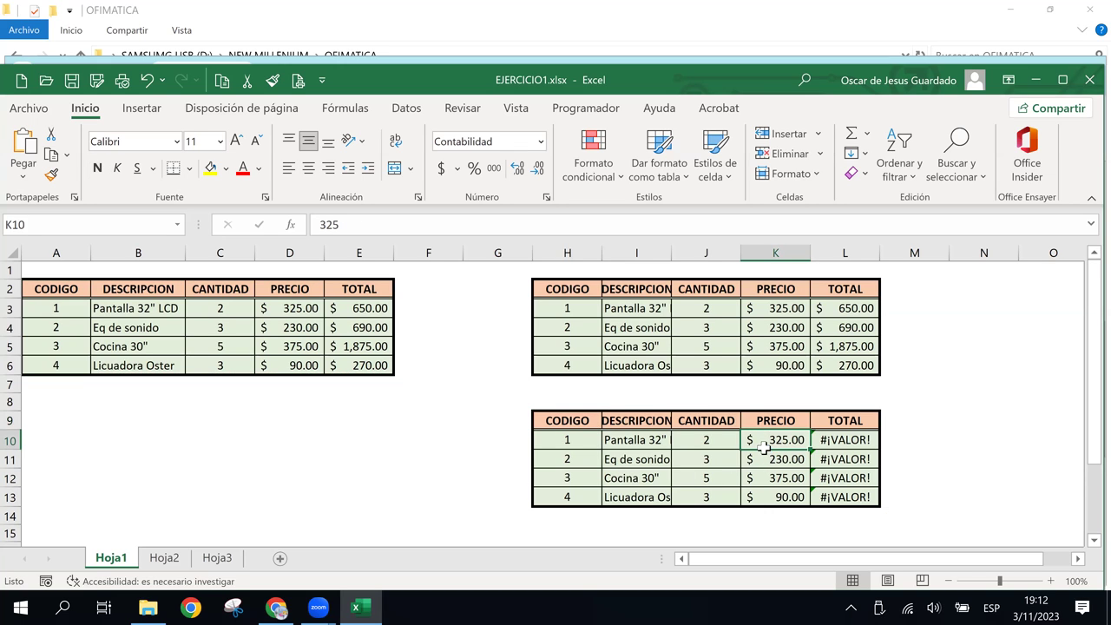
pyautogui.hotkey('ctrl', 'z')
pyautogui.click(612, 432)
pyautogui.click(573, 404)
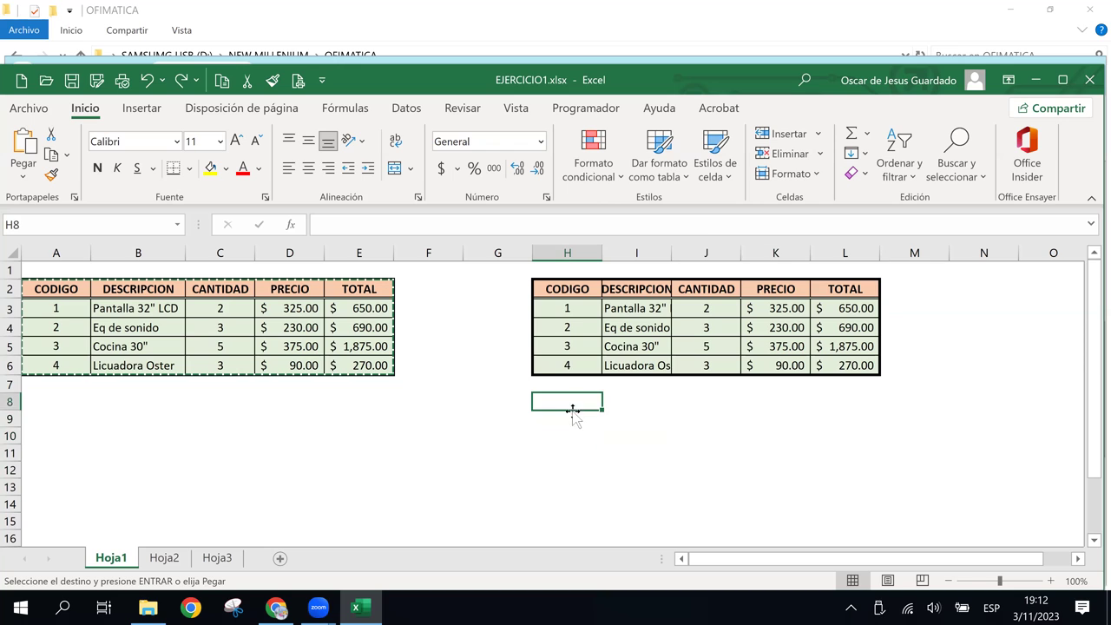
pyautogui.click(566, 420)
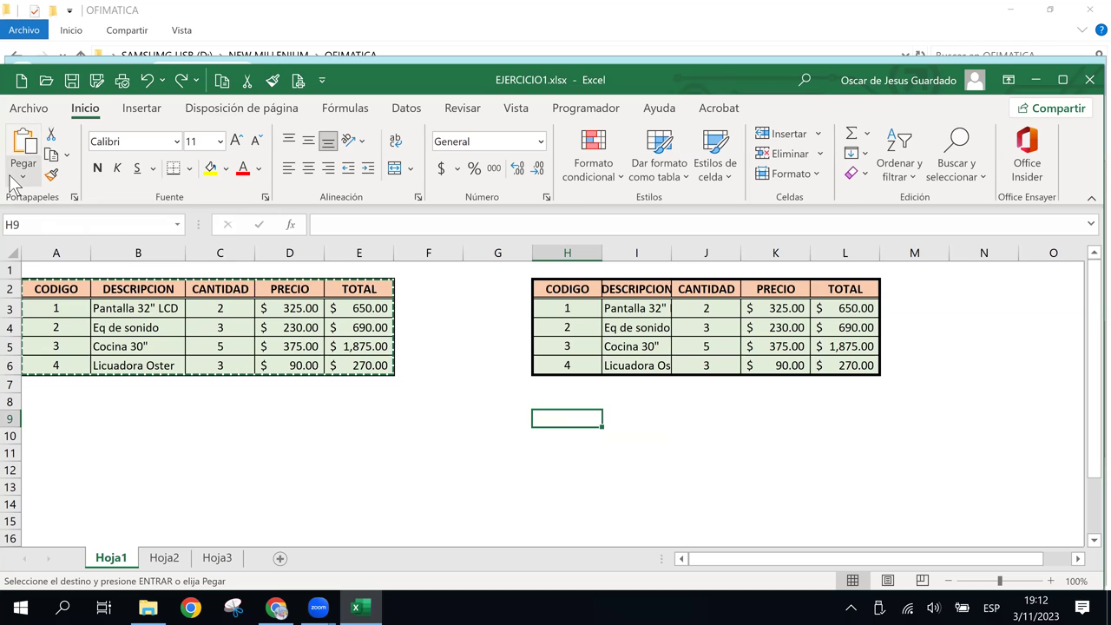
pyautogui.click(14, 177)
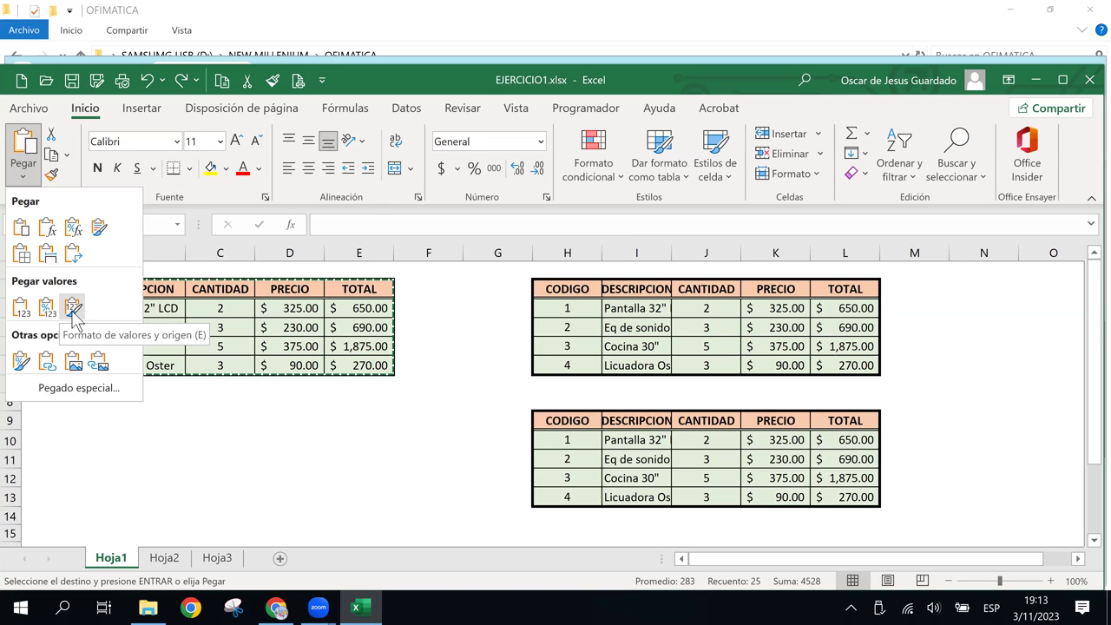
pyautogui.click(72, 312)
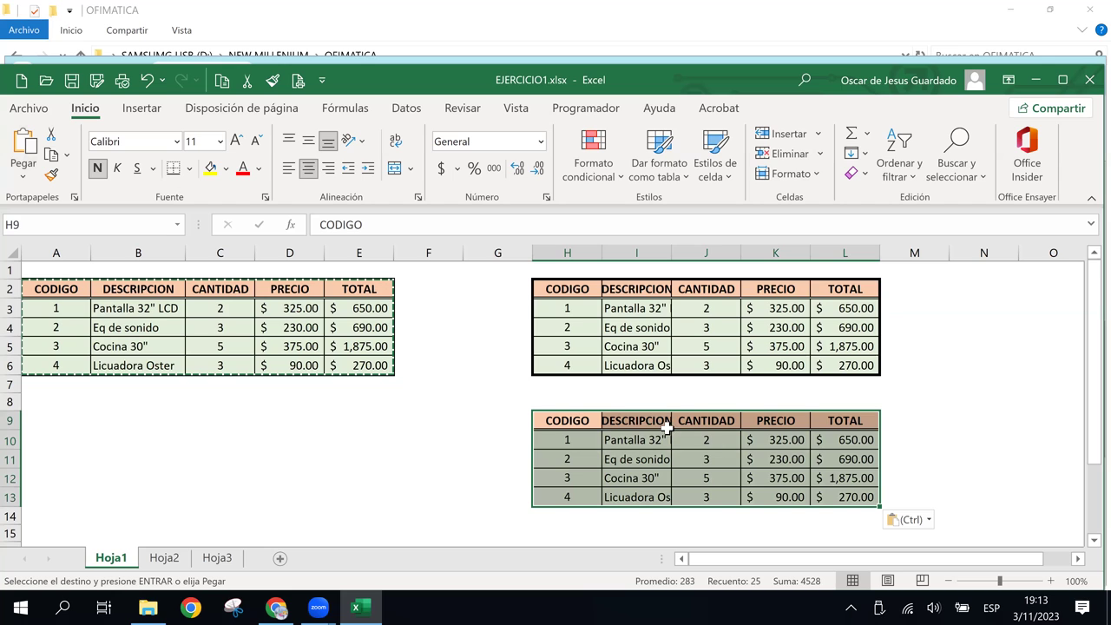
# Drag the I/J column border right twice so the full DESCRIPCION texts show.
pyautogui.click(634, 426)
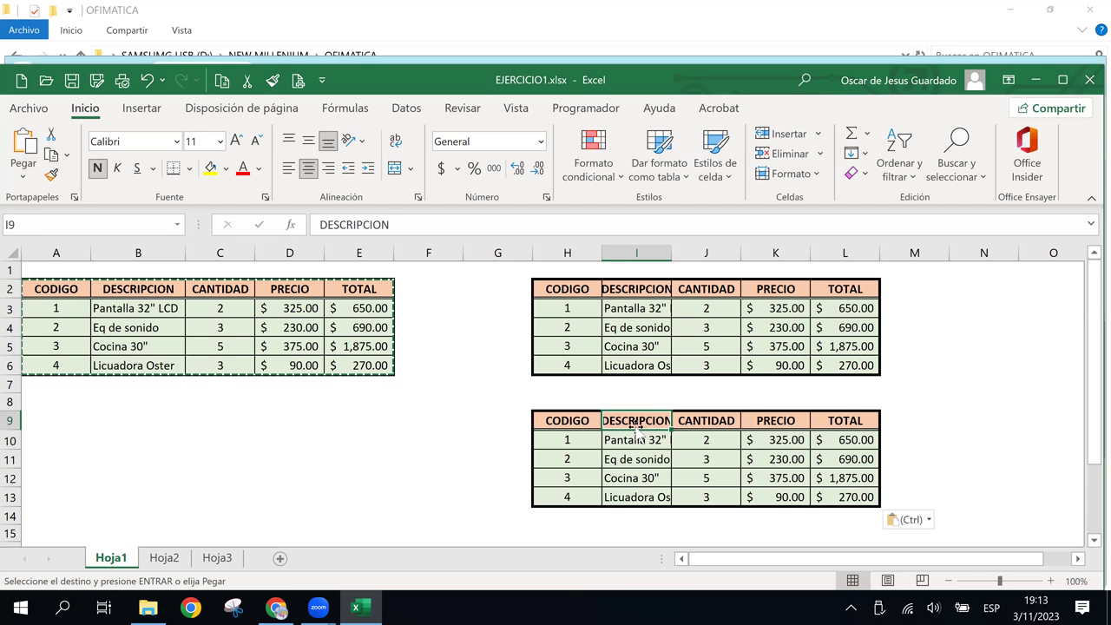
pyautogui.moveTo(671, 254); pyautogui.dragTo(687, 254)
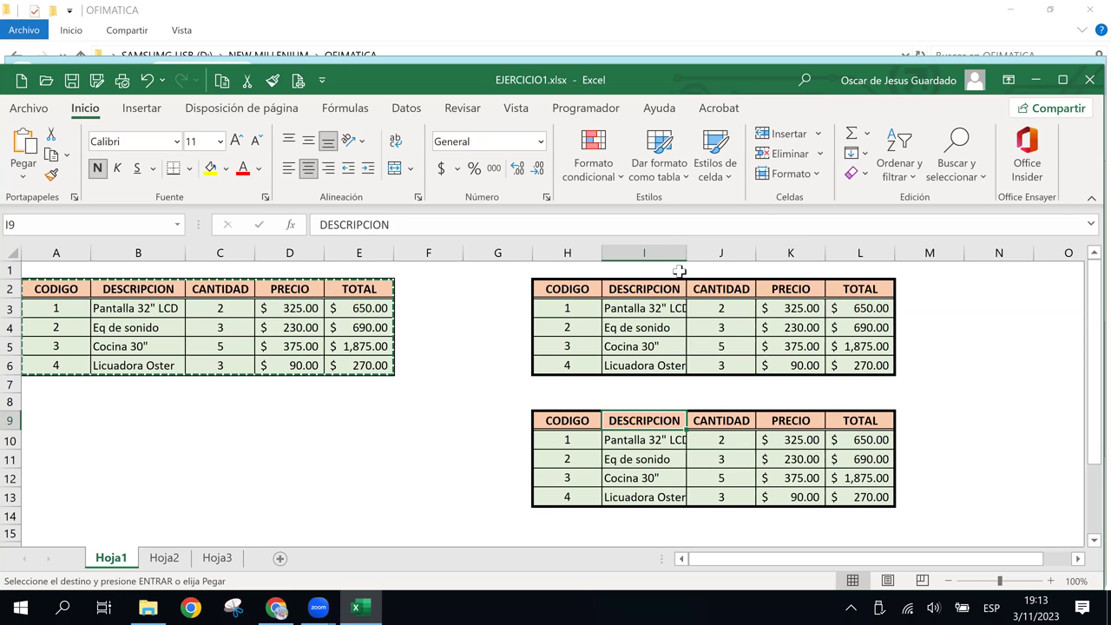
pyautogui.moveTo(687, 253); pyautogui.dragTo(699, 251)
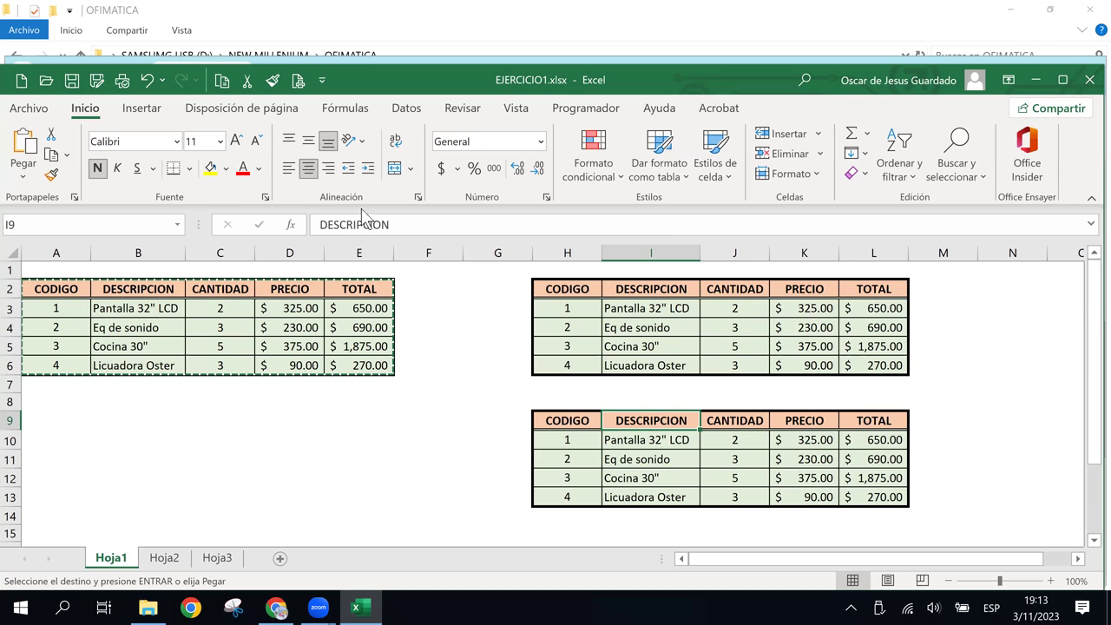
pyautogui.click(24, 177)
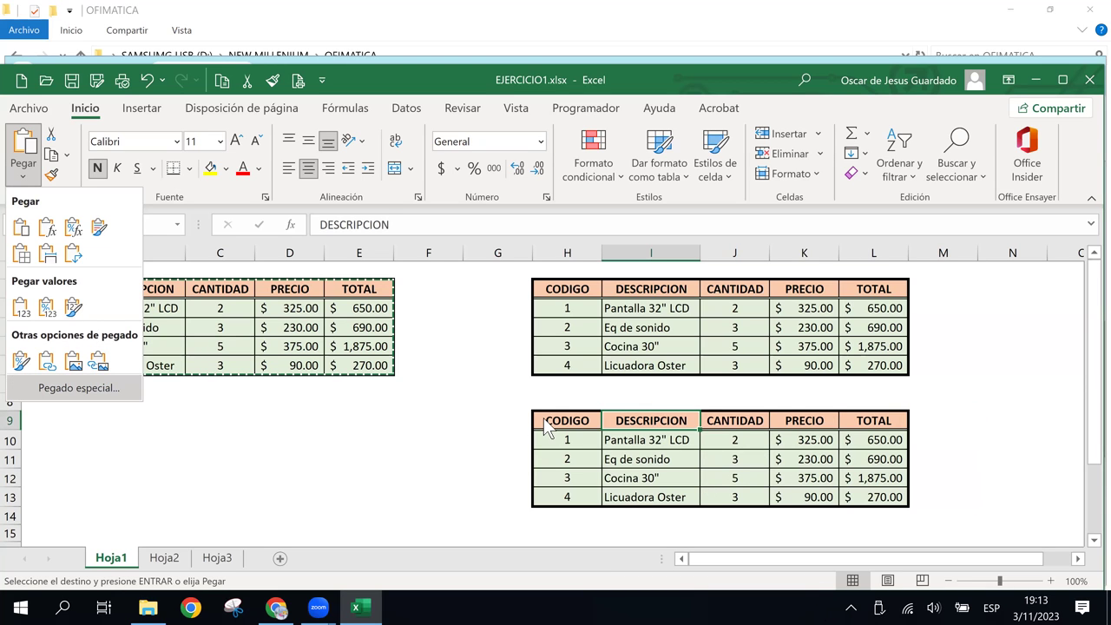
pyautogui.click(59, 385)
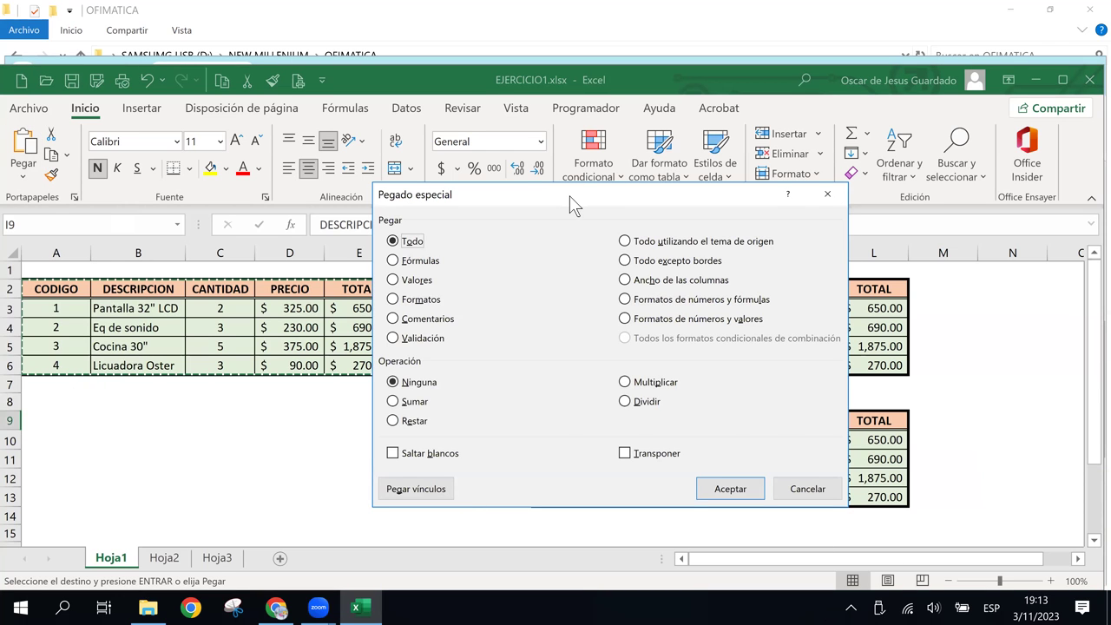
pyautogui.moveTo(570, 195); pyautogui.dragTo(287, 130)
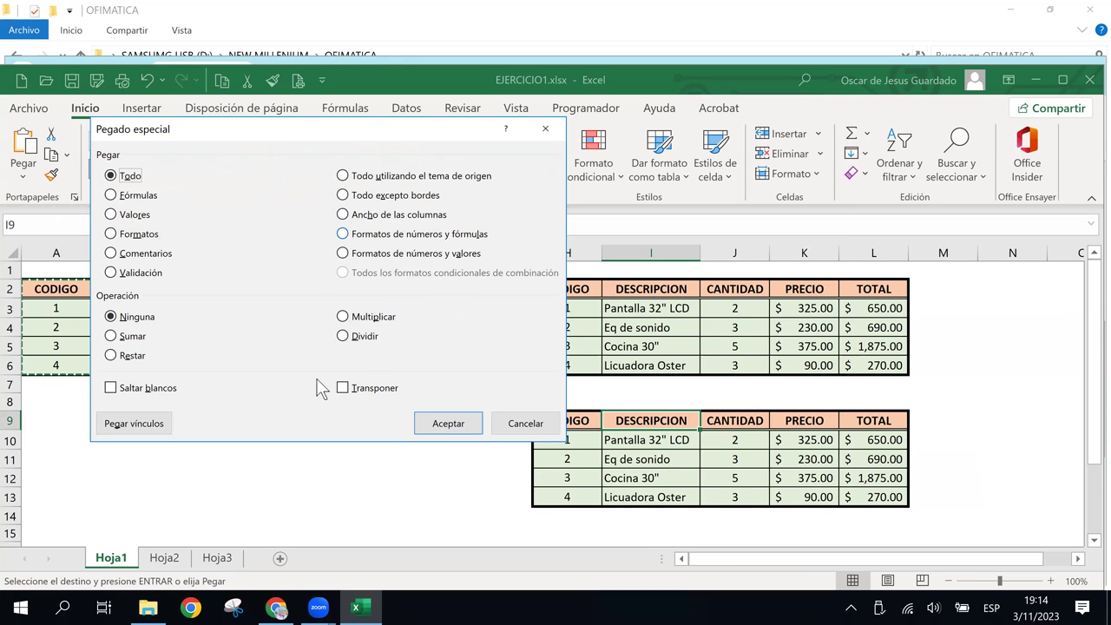
pyautogui.click(527, 424)
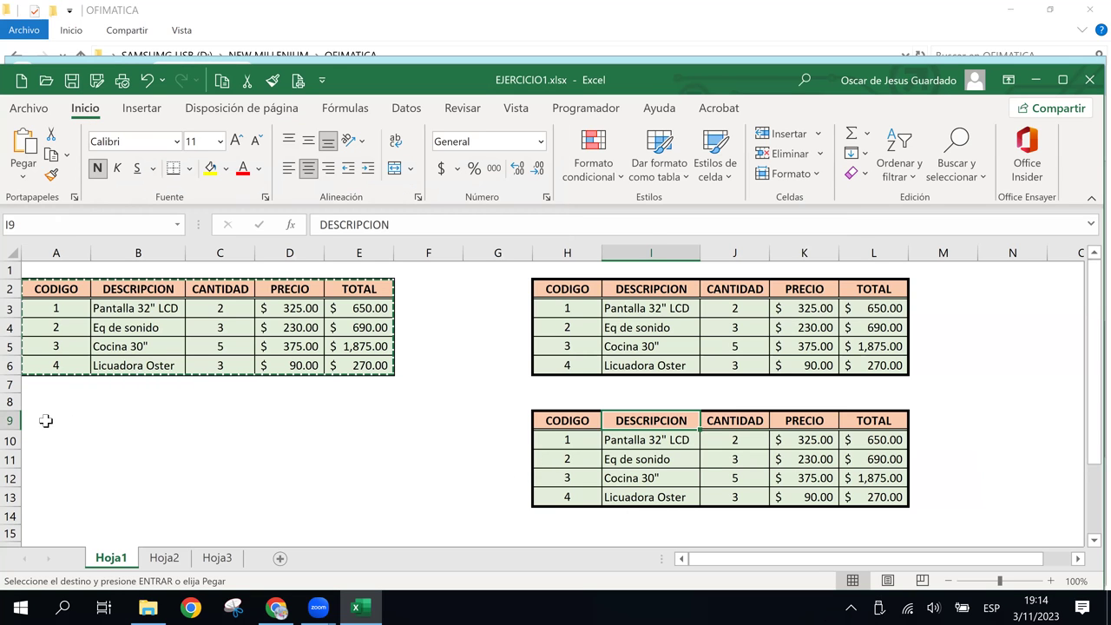
pyautogui.click(45, 421)
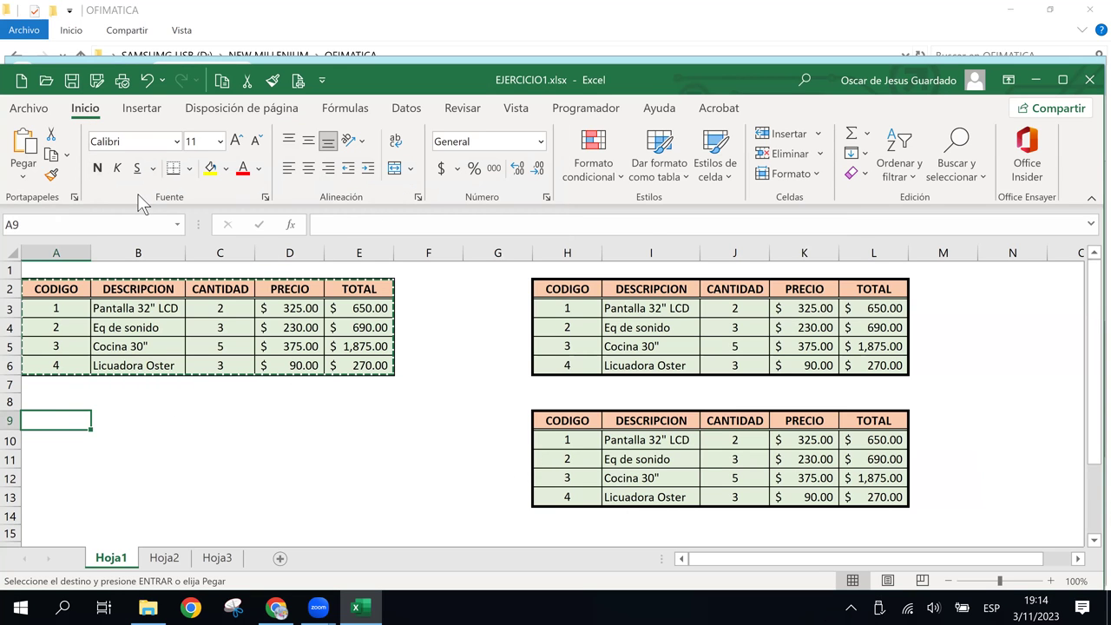
pyautogui.scroll(-2, 682, 438)
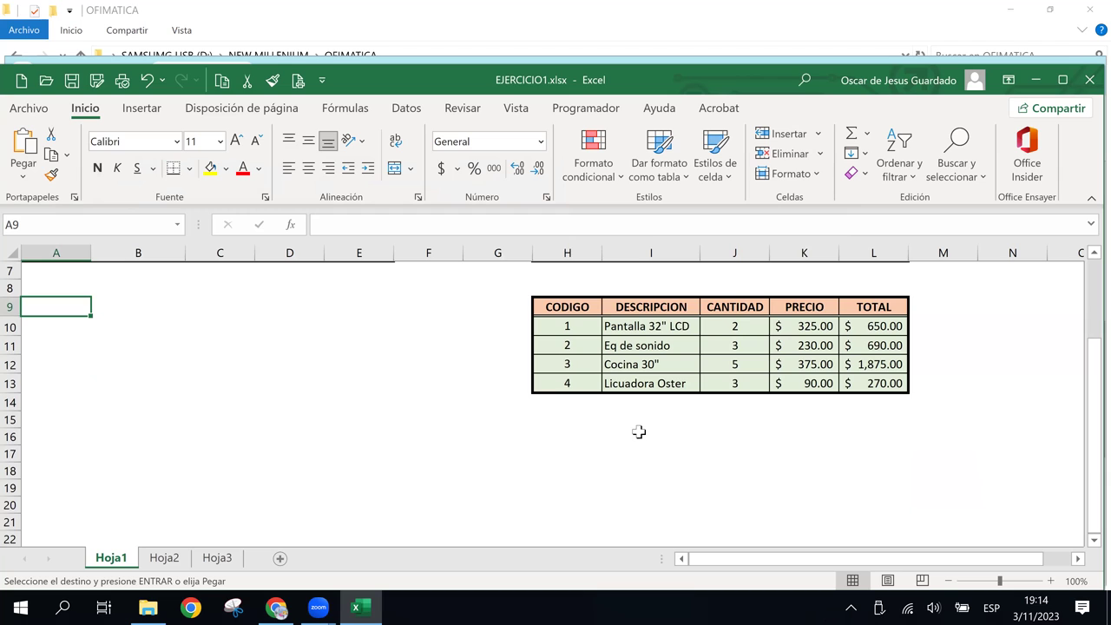
# Paste Special into H16 with 'Formatos de números y valores', giving values and currency formats only.
pyautogui.click(550, 423)
pyautogui.click(550, 440)
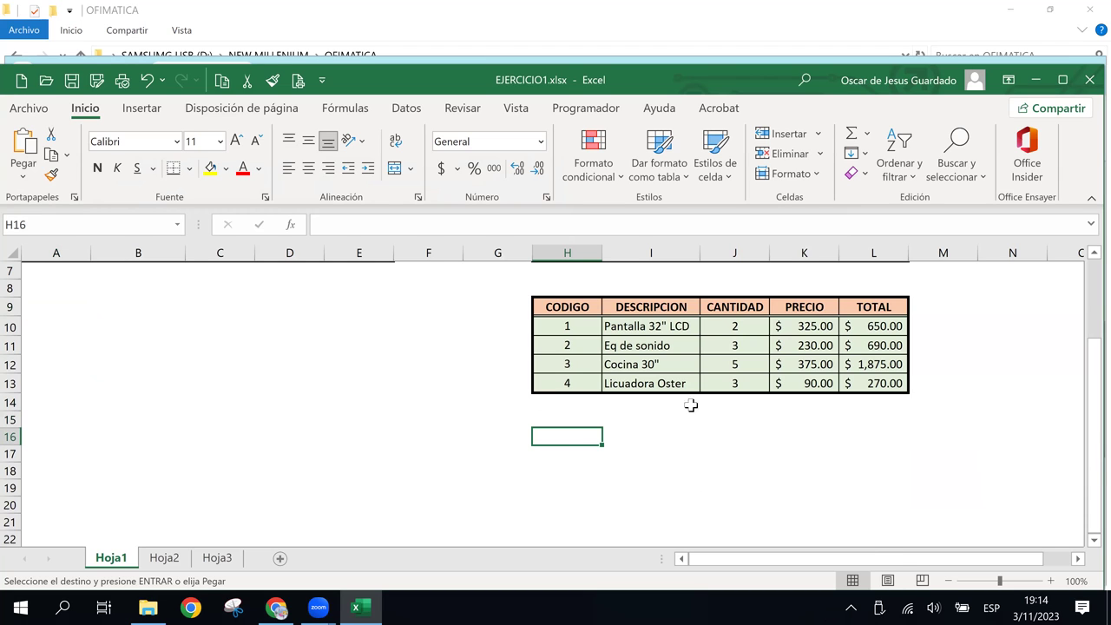
pyautogui.click(22, 170)
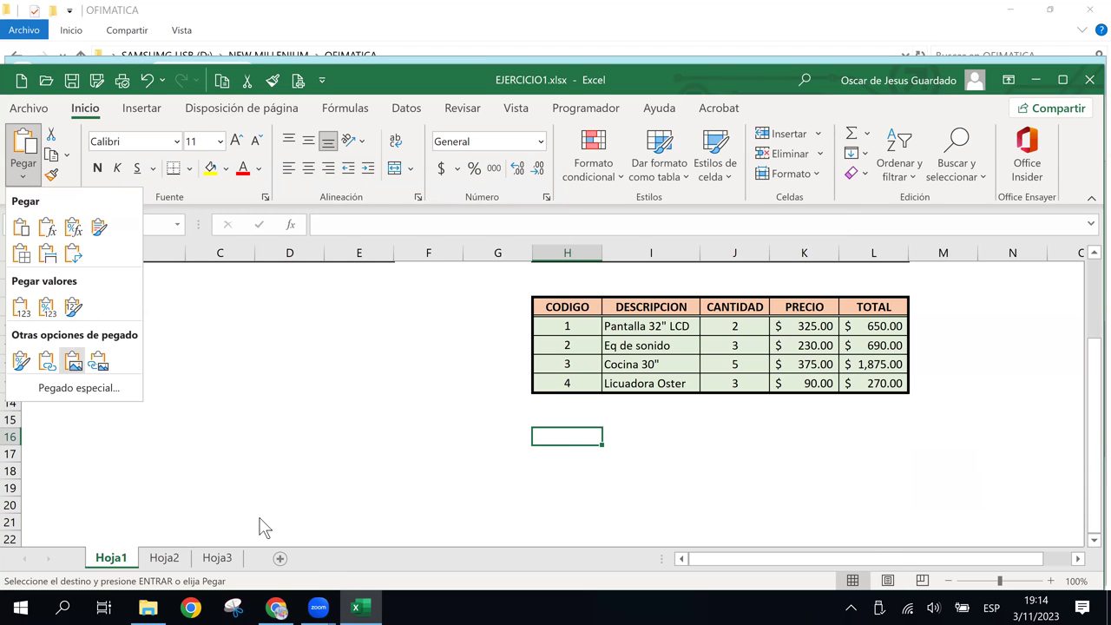
pyautogui.click(78, 388)
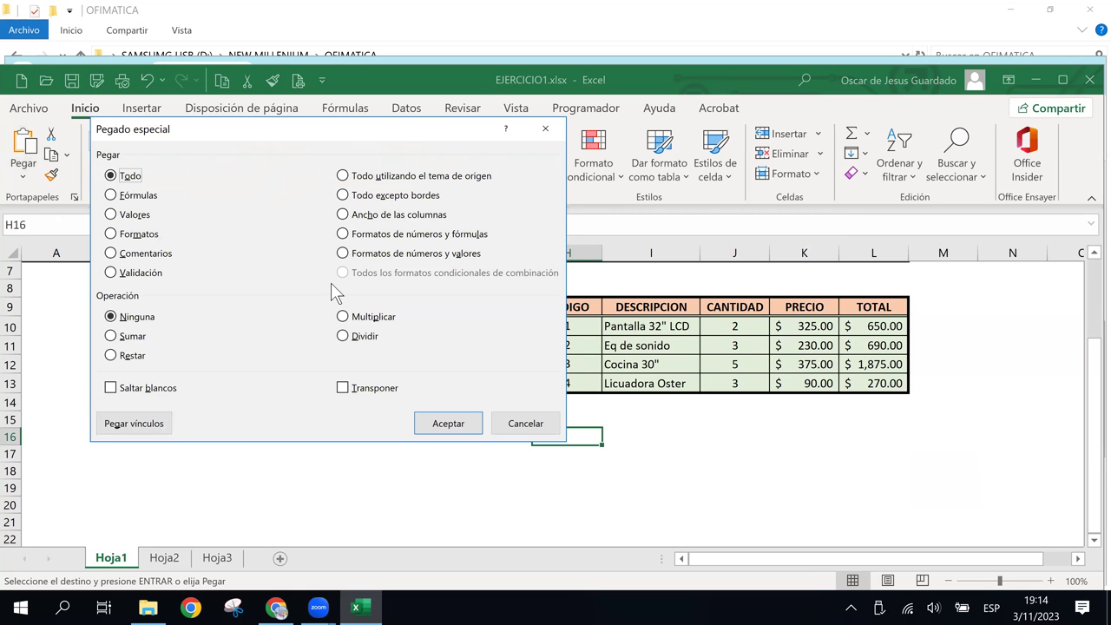
pyautogui.click(422, 235)
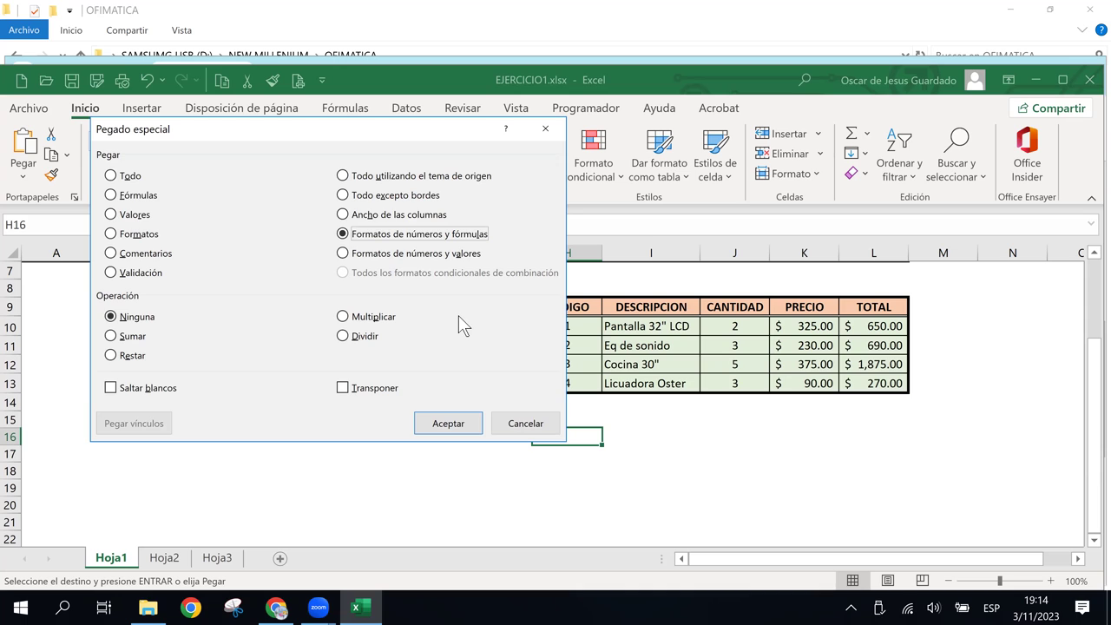
pyautogui.click(399, 254)
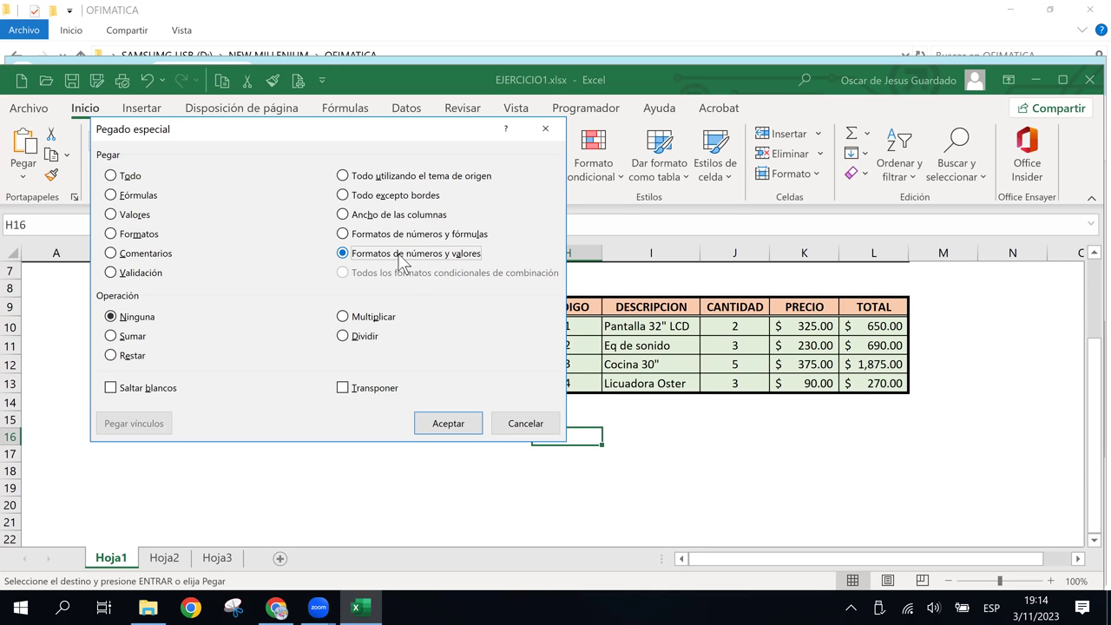
pyautogui.click(445, 427)
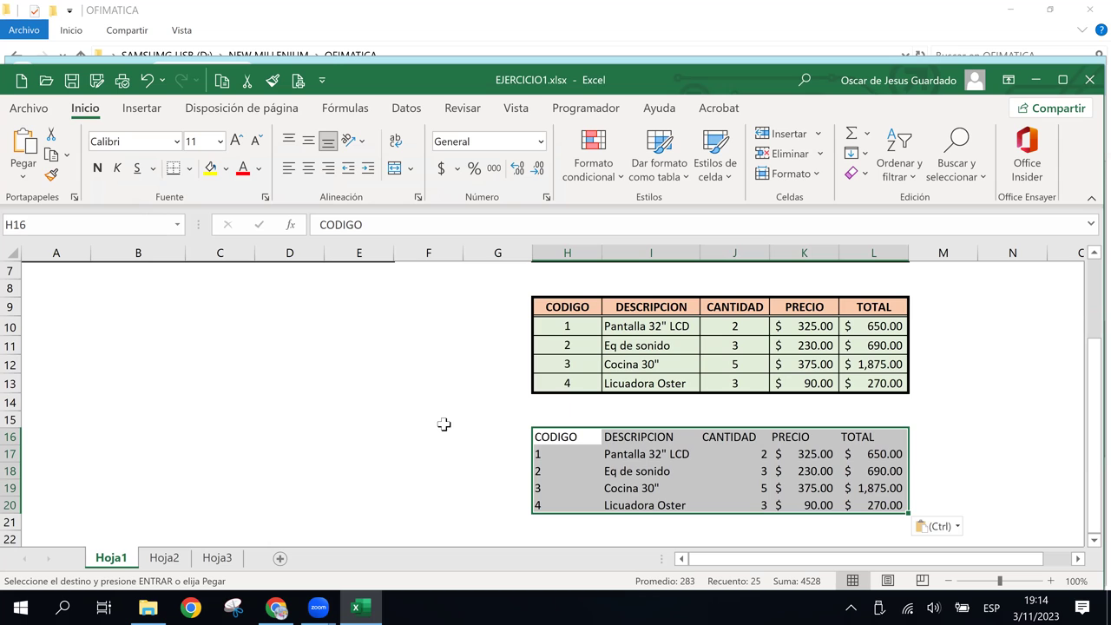
# Trial a values-and-number-formats paste special into H16:L20, then undo it.
pyautogui.hotkey('ctrl', 'z')
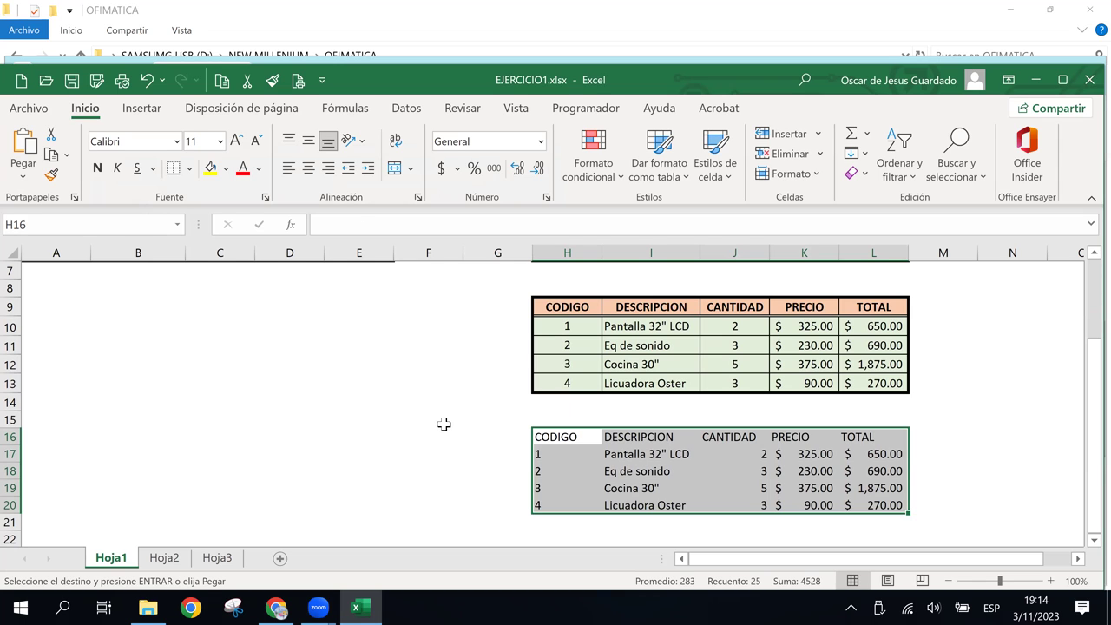
pyautogui.click(23, 177)
pyautogui.click(71, 384)
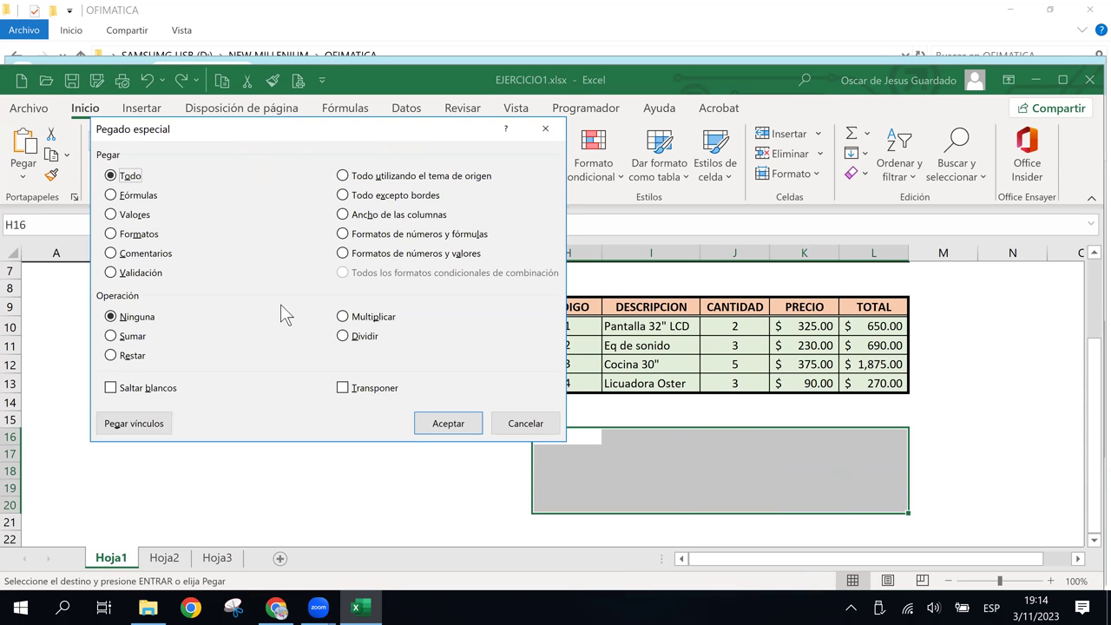
pyautogui.click(413, 254)
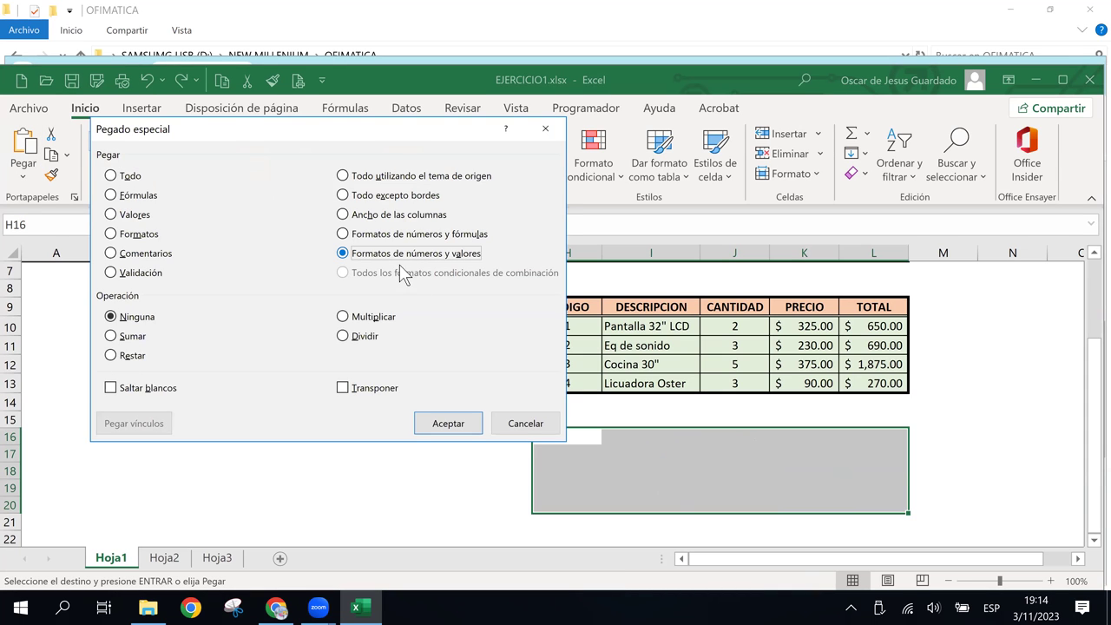
pyautogui.click(453, 423)
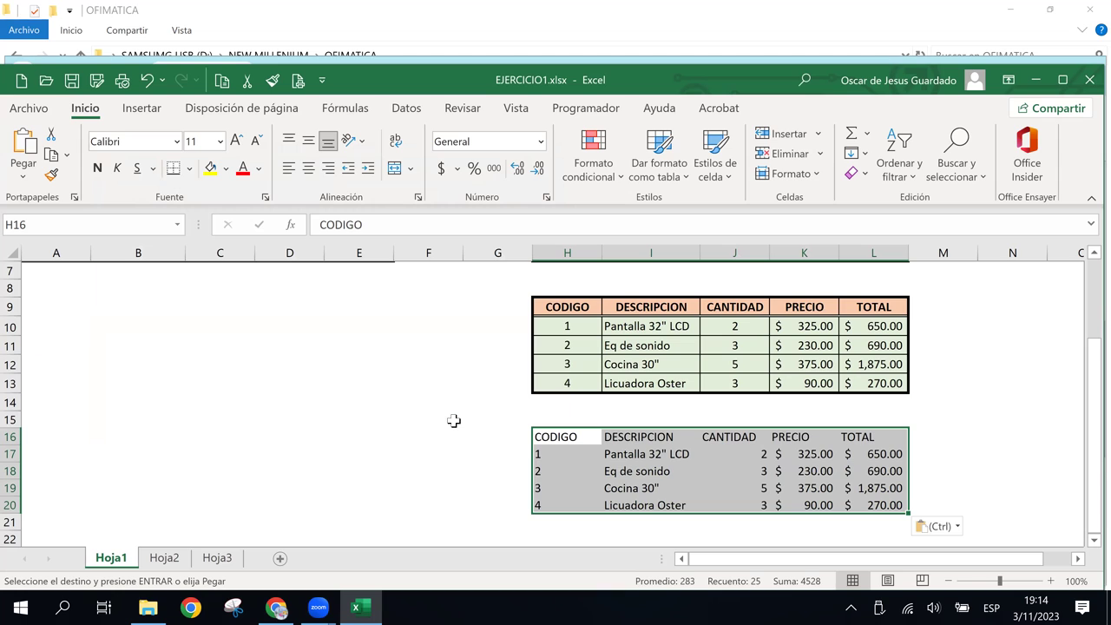
pyautogui.hotkey('ctrl', 'z')
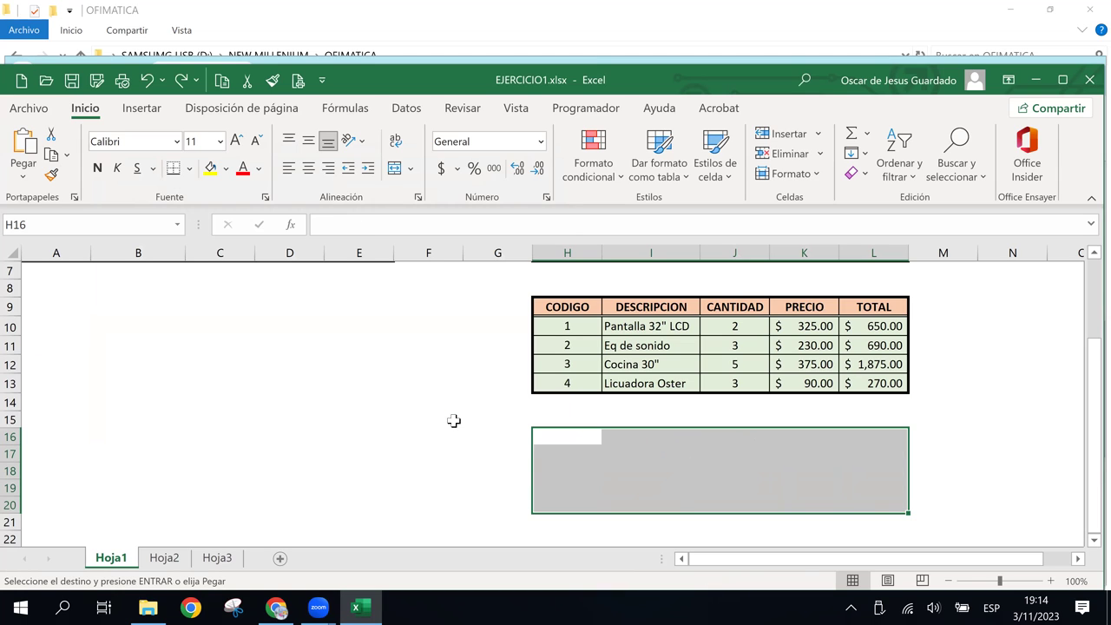
# Paste the table into H16:L20 with 'Todo utilizando el tema de origen'.
pyautogui.click(22, 179)
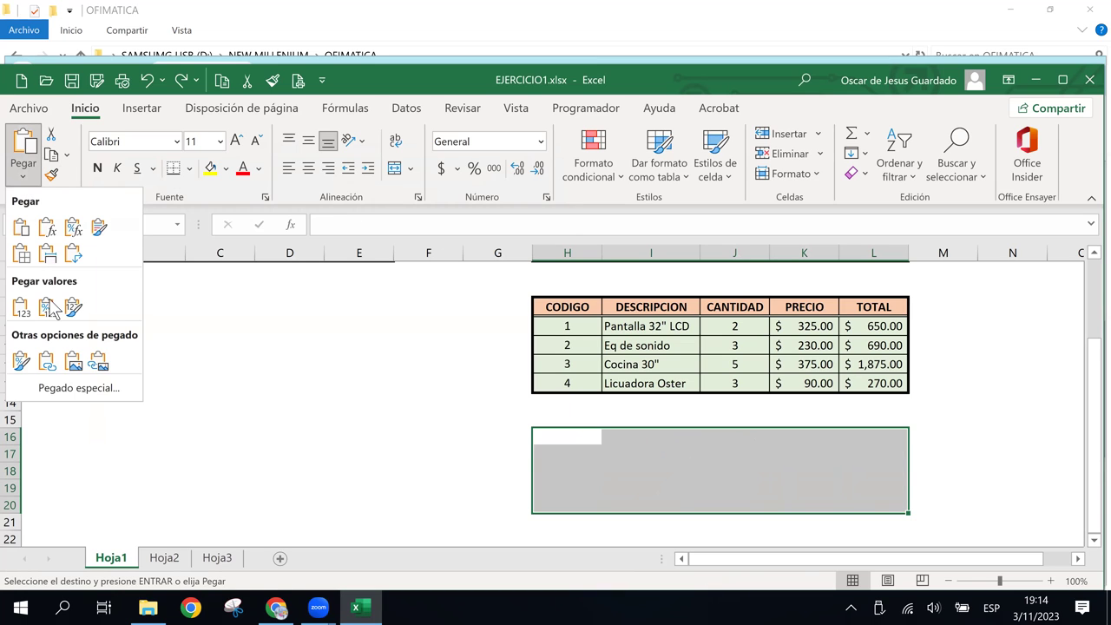
pyautogui.click(109, 397)
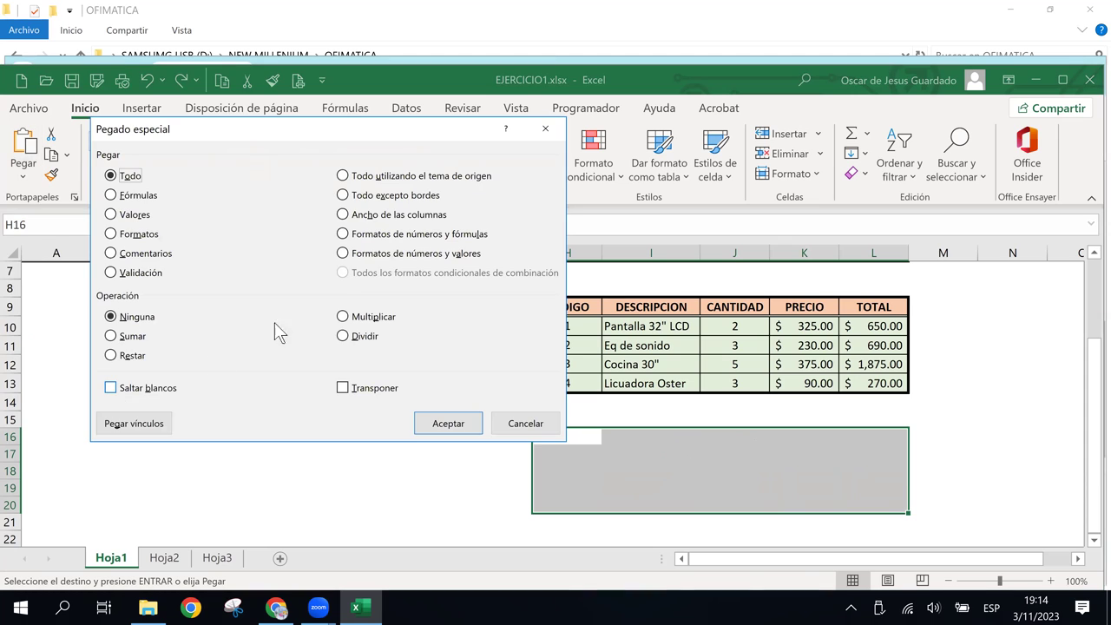
pyautogui.click(414, 252)
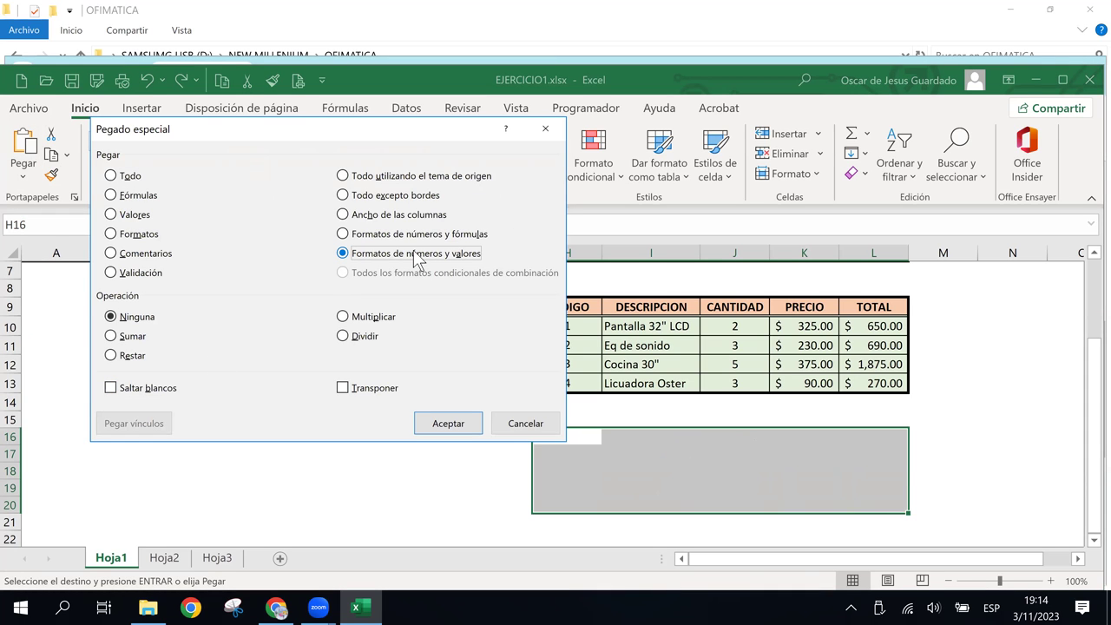
pyautogui.click(113, 234)
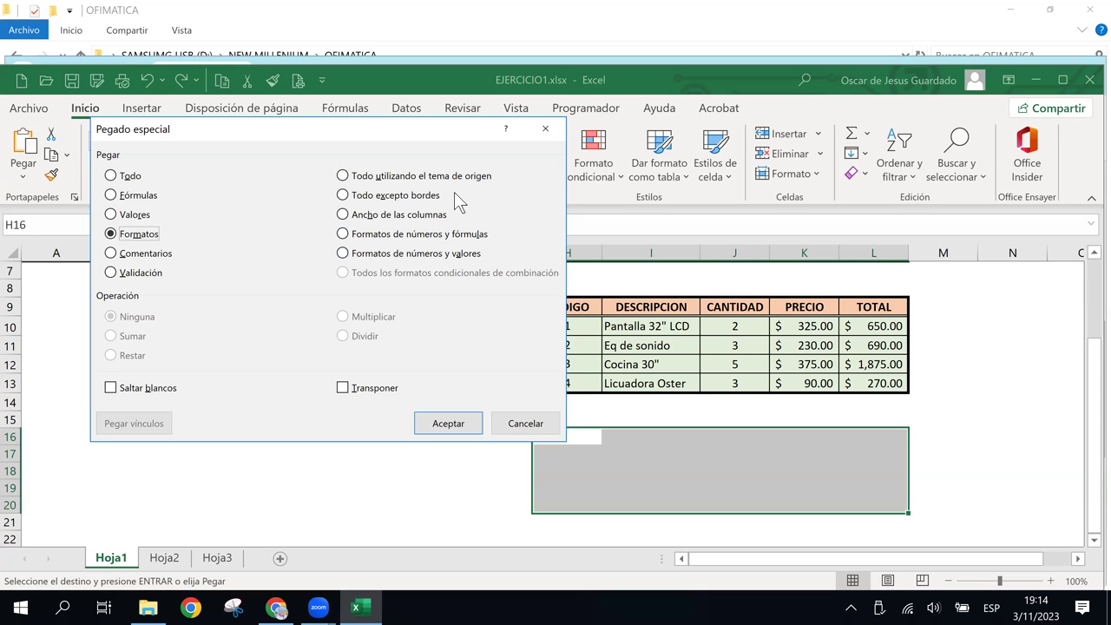
pyautogui.click(473, 178)
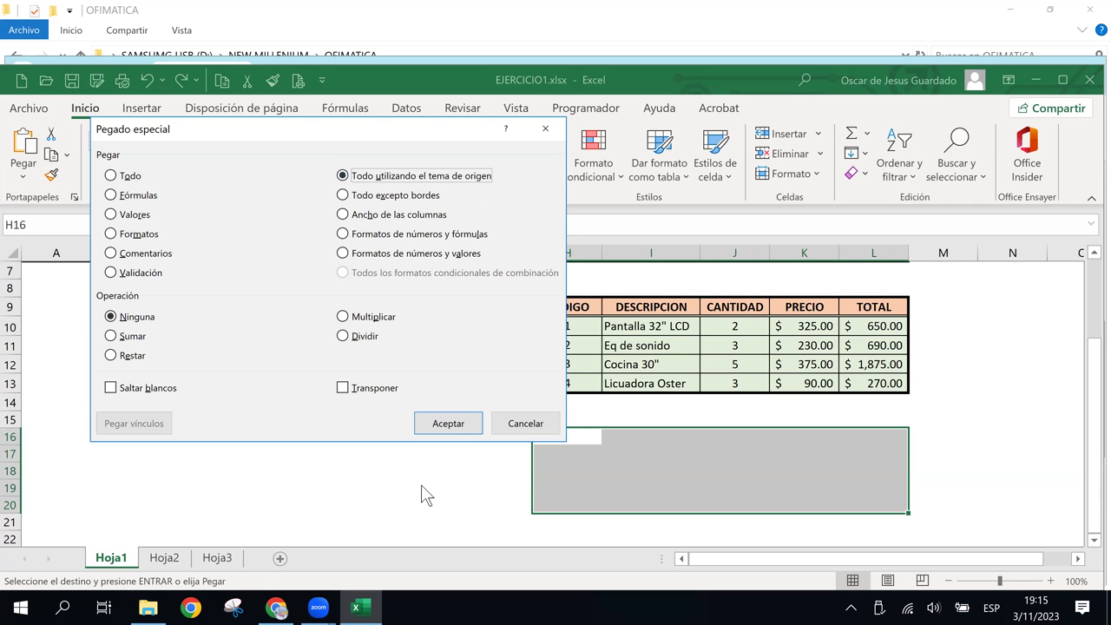
pyautogui.click(445, 423)
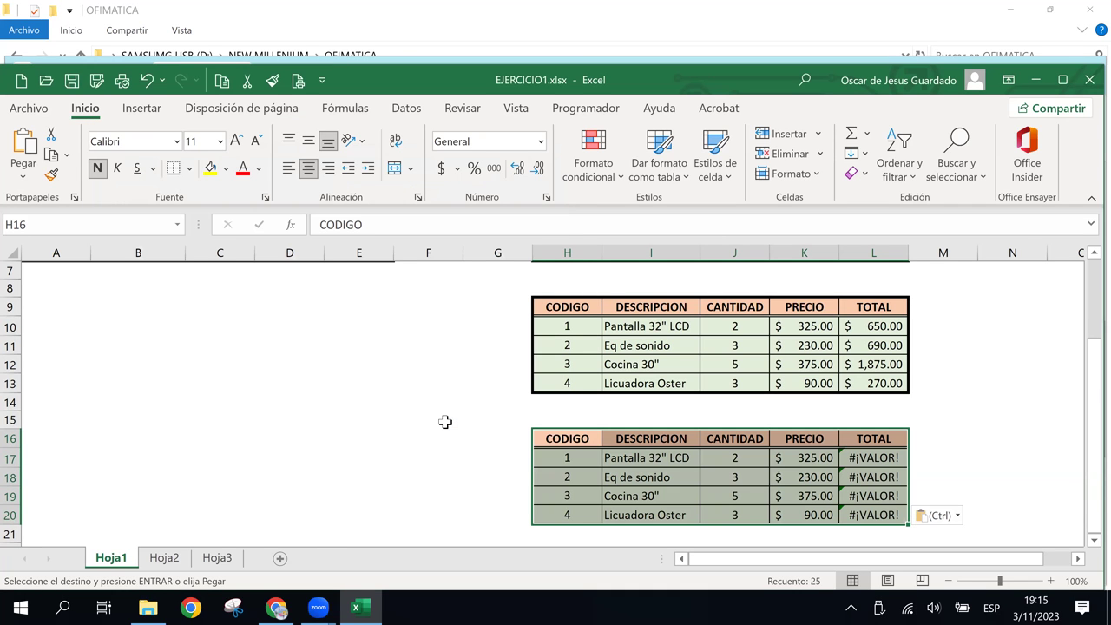
# Undo the themed paste, then trial a Multiplicar paste special into H16:L20 and undo that too.
pyautogui.click(895, 458)
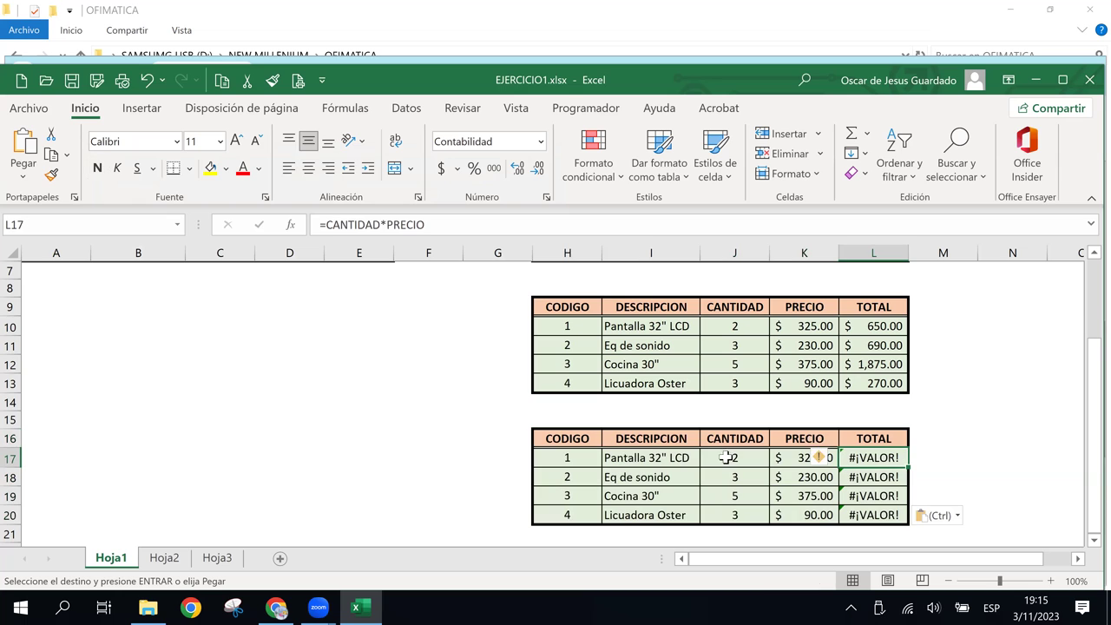
pyautogui.hotkey('ctrl', 'z')
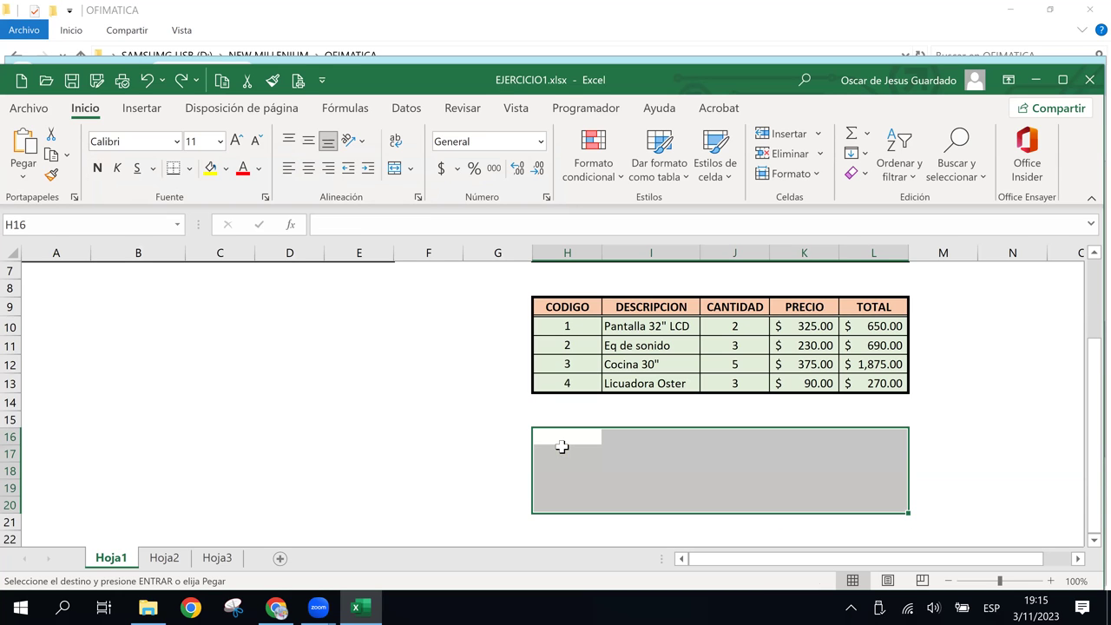
pyautogui.click(24, 177)
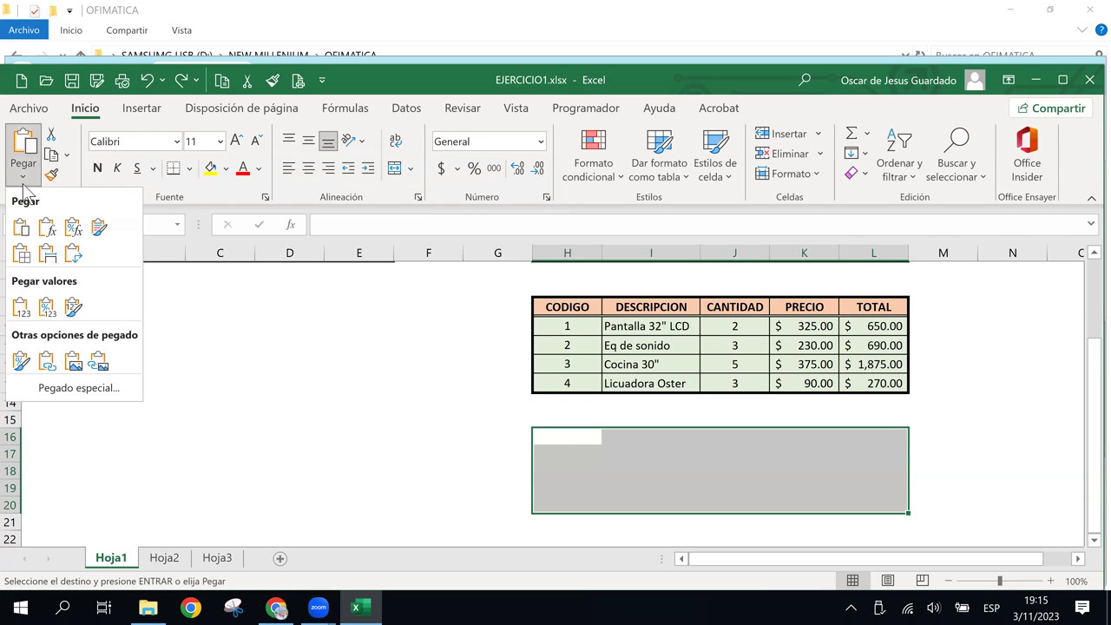
pyautogui.click(39, 393)
pyautogui.click(382, 177)
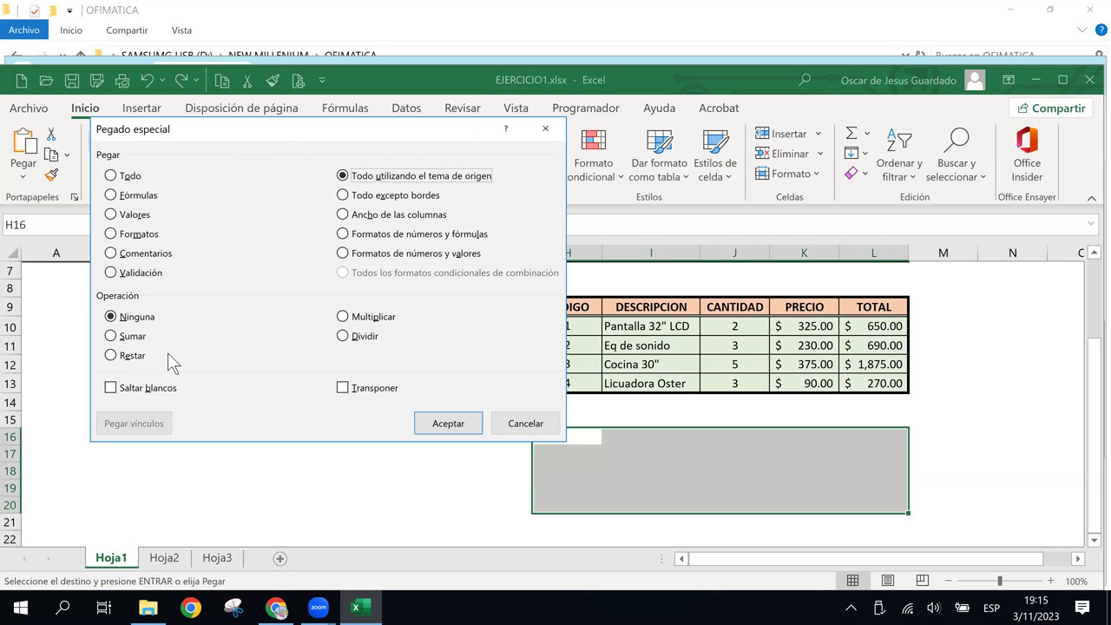
pyautogui.click(363, 317)
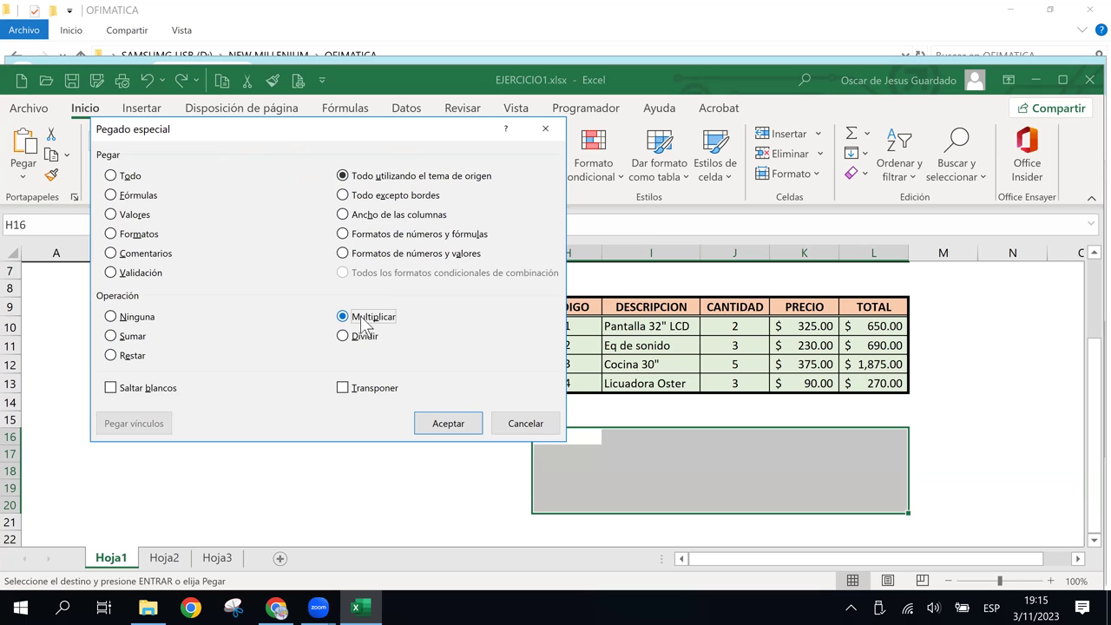
pyautogui.click(436, 424)
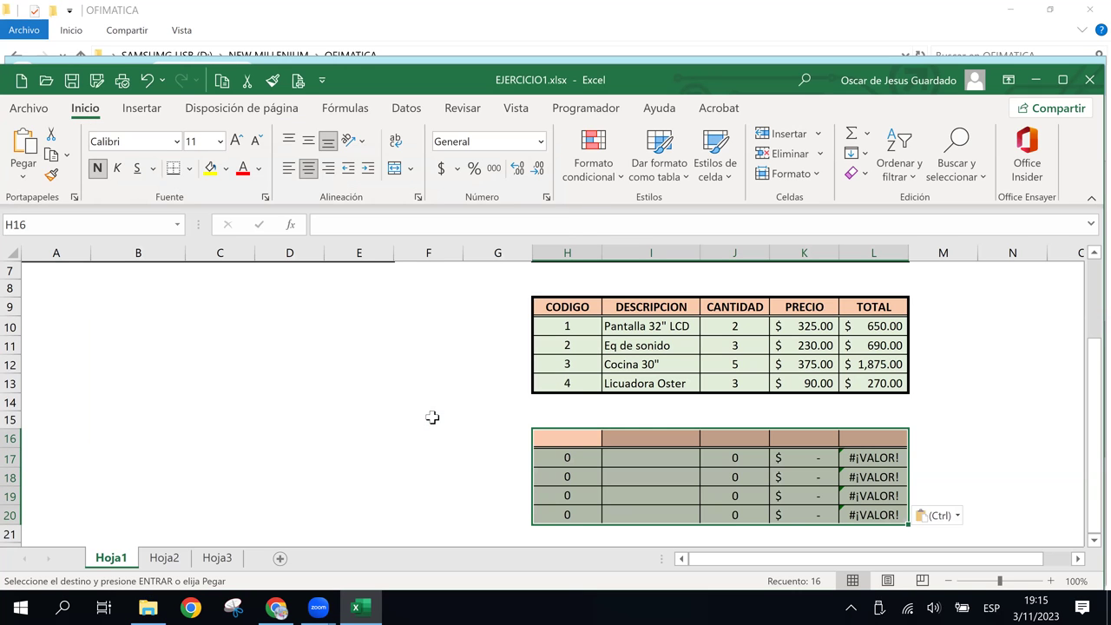
pyautogui.hotkey('ctrl', 'z')
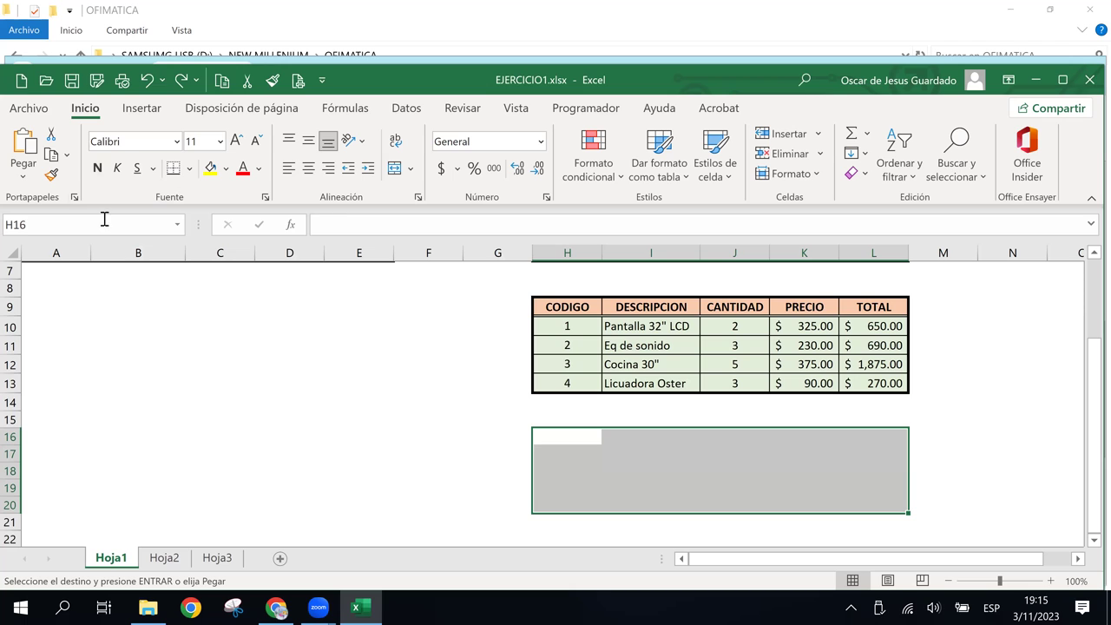
pyautogui.click(24, 177)
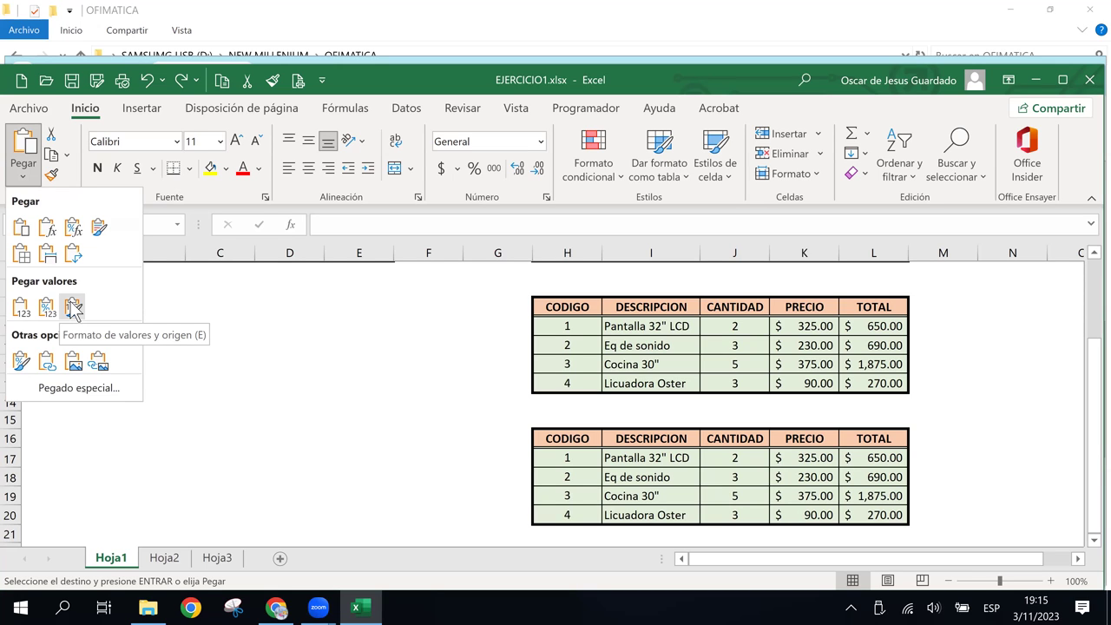
pyautogui.press('Escape')
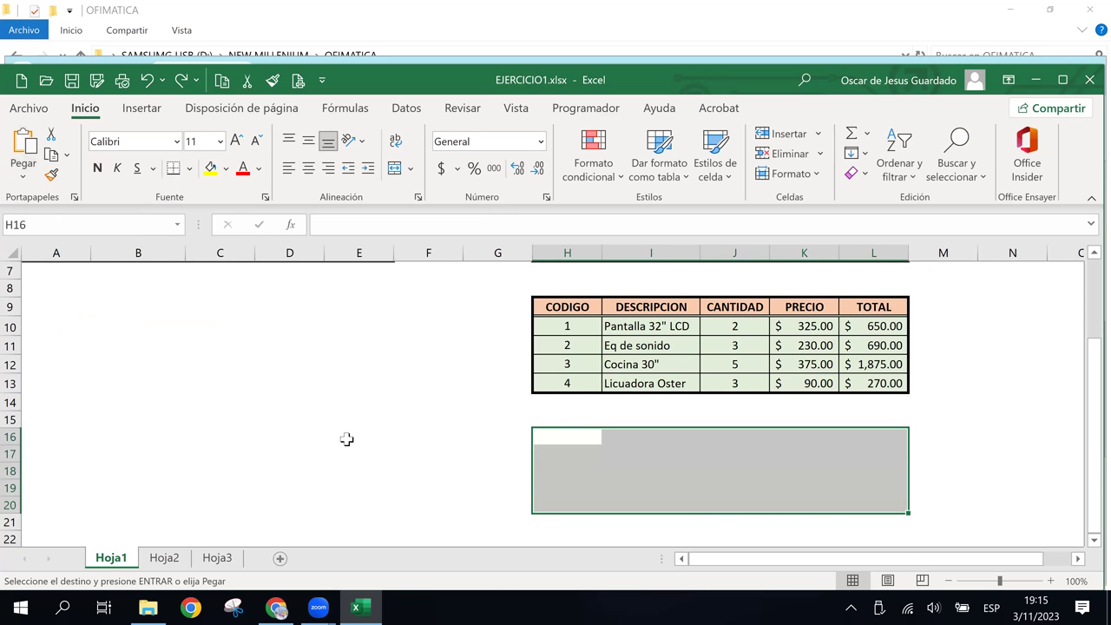
pyautogui.scroll(2, 348, 448)
# Select cell A9 below the original table and show the Pegar options for it.
pyautogui.click(416, 366)
pyautogui.click(282, 405)
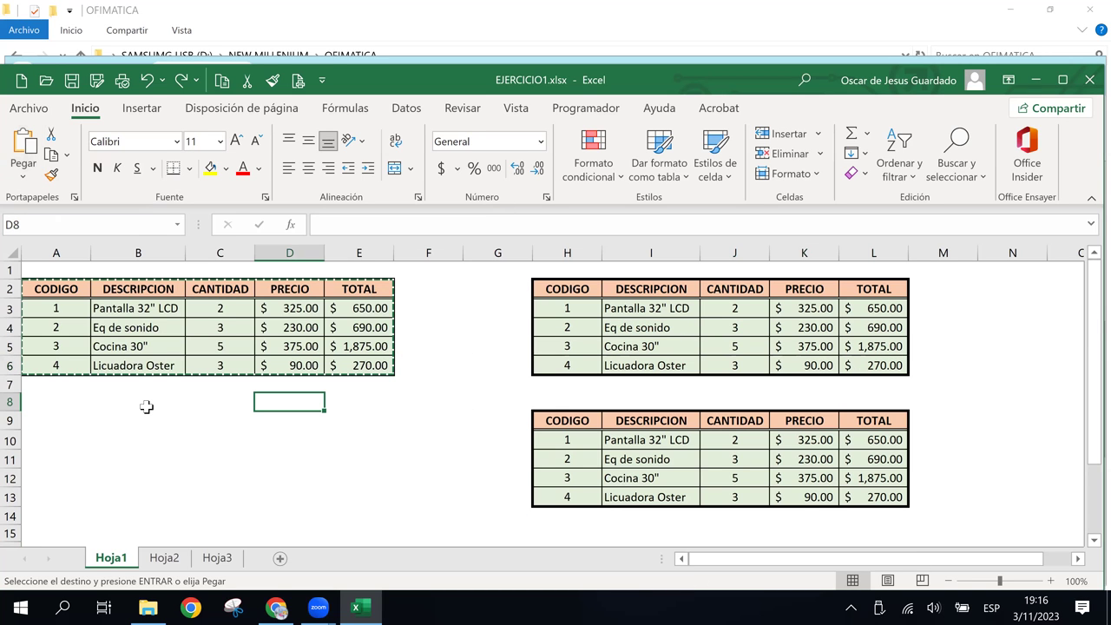
pyautogui.click(24, 177)
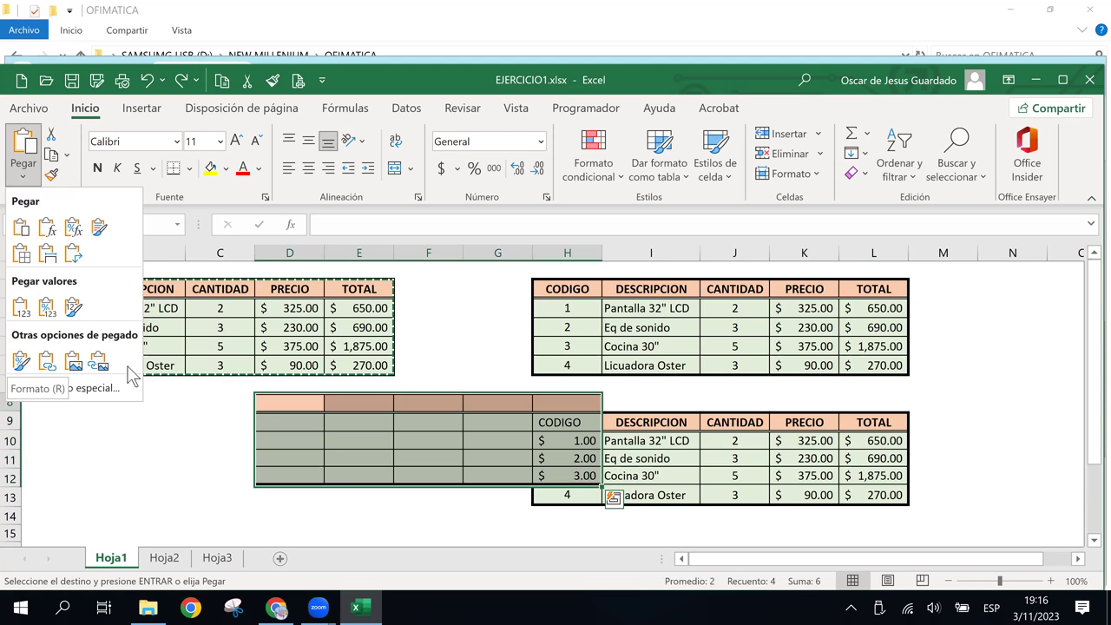
pyautogui.click(91, 438)
pyautogui.click(57, 414)
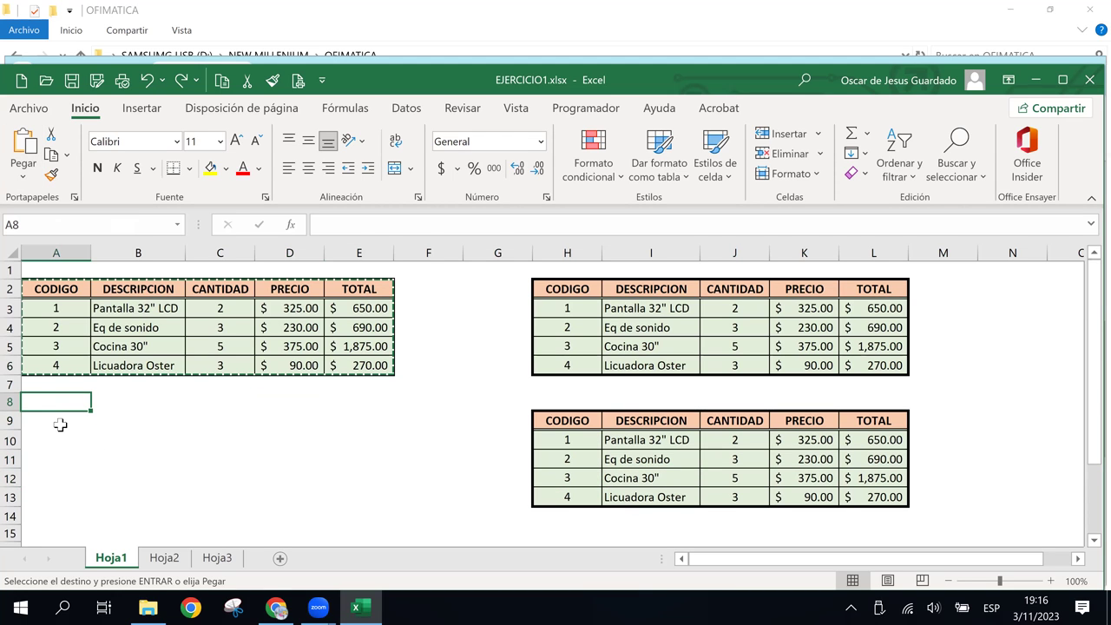
pyautogui.click(60, 424)
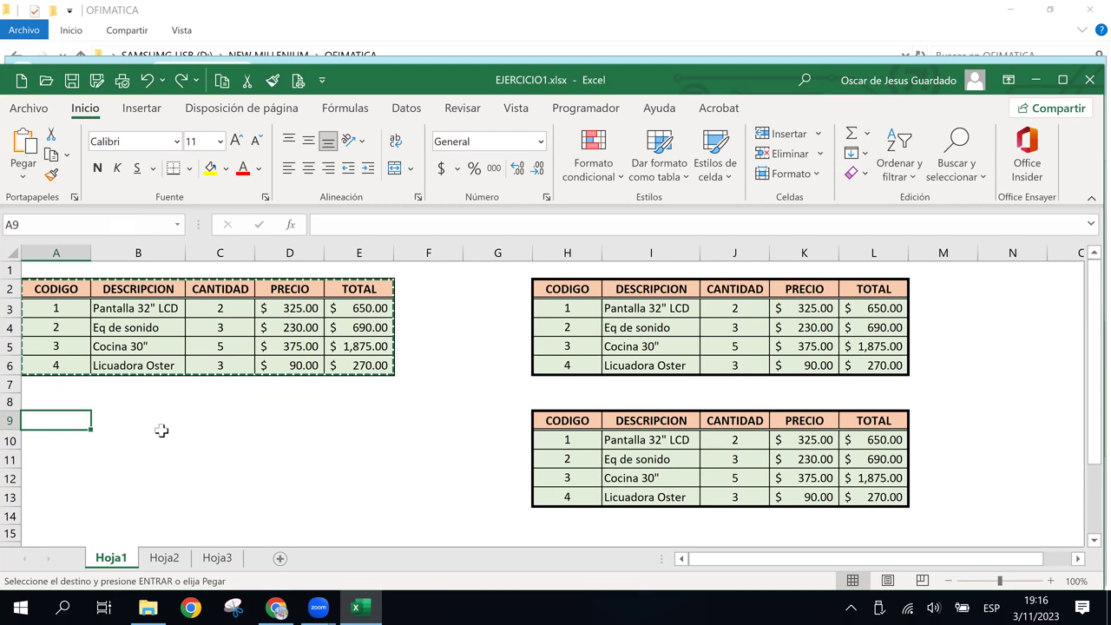
pyautogui.click(24, 173)
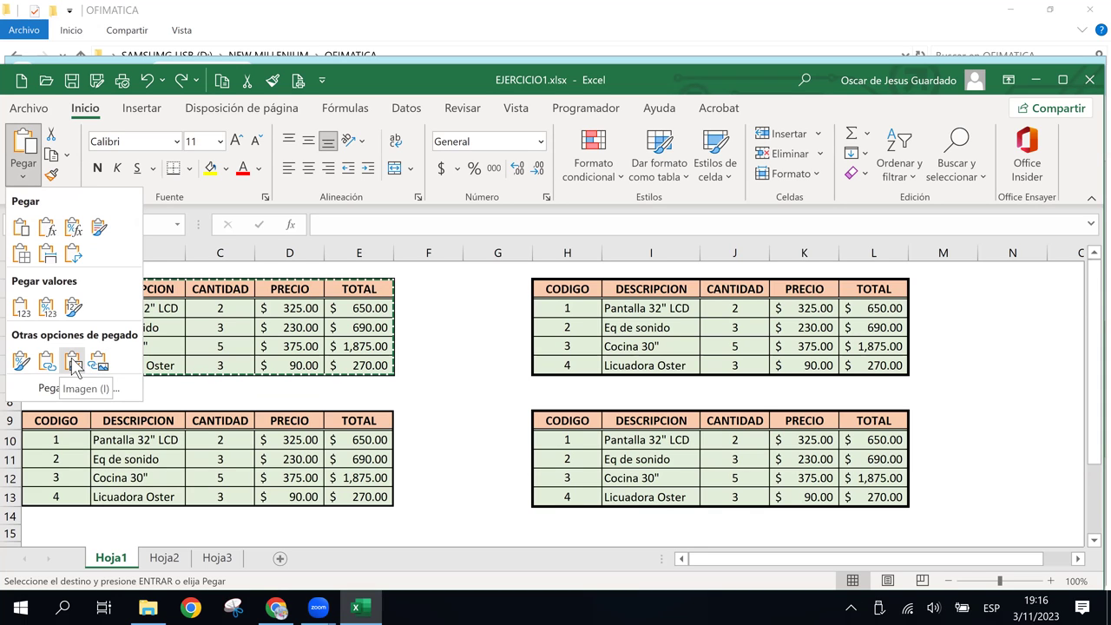
# Paste the copied table as a picture and drag it into position on the sheet.
pyautogui.click(73, 365)
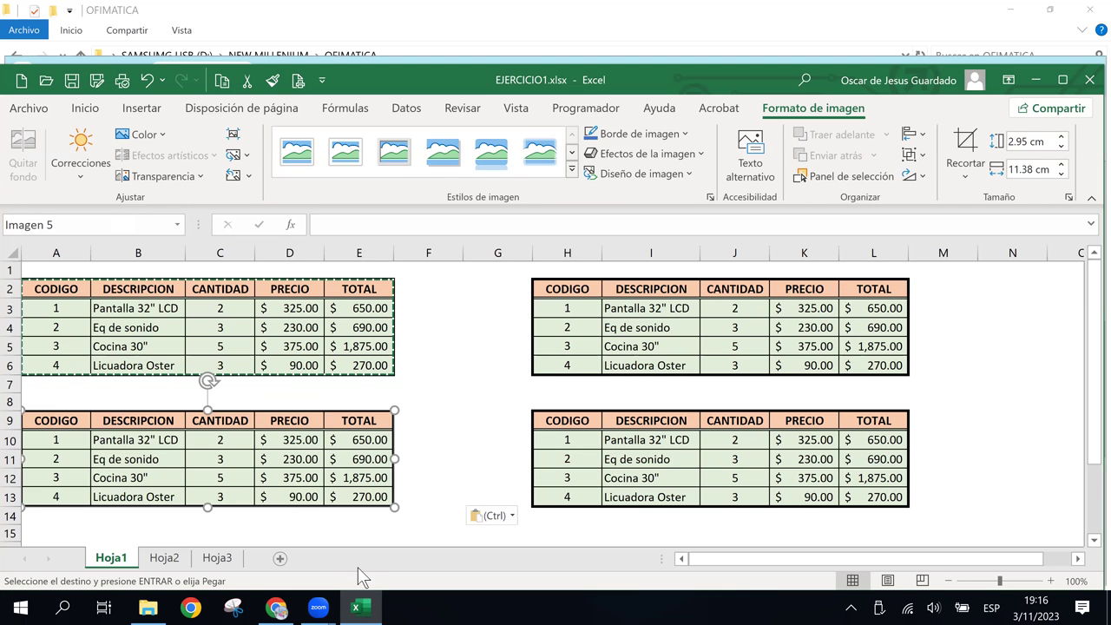
pyautogui.moveTo(233, 435); pyautogui.dragTo(525, 339)
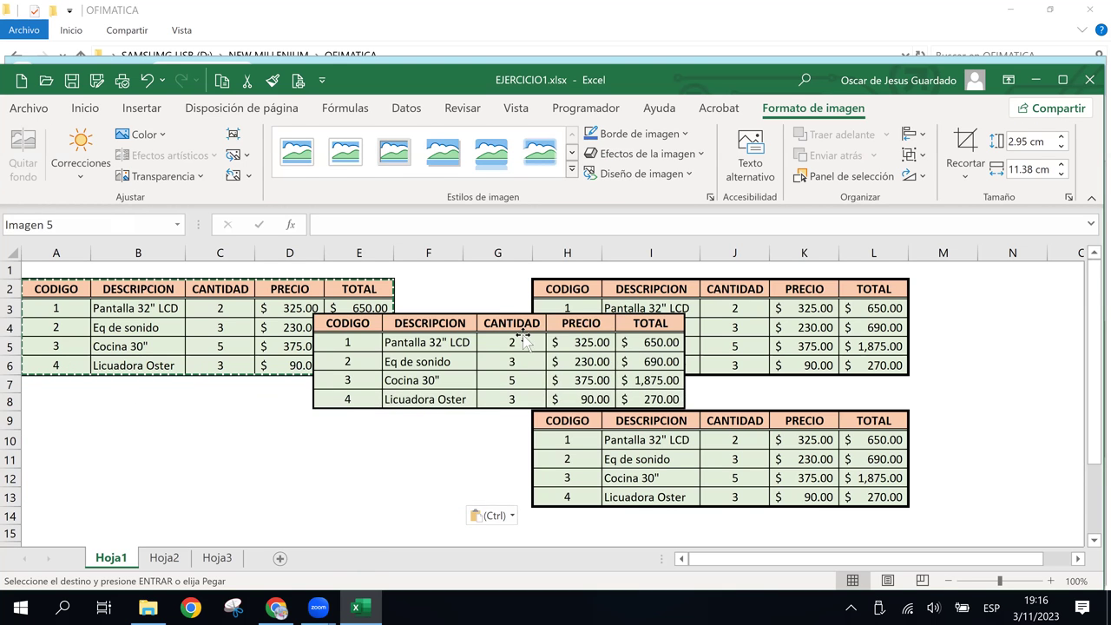
pyautogui.moveTo(525, 338)
pyautogui.mouseDown()
pyautogui.moveTo(527, 417)
pyautogui.moveTo(573, 382)
pyautogui.mouseUp()
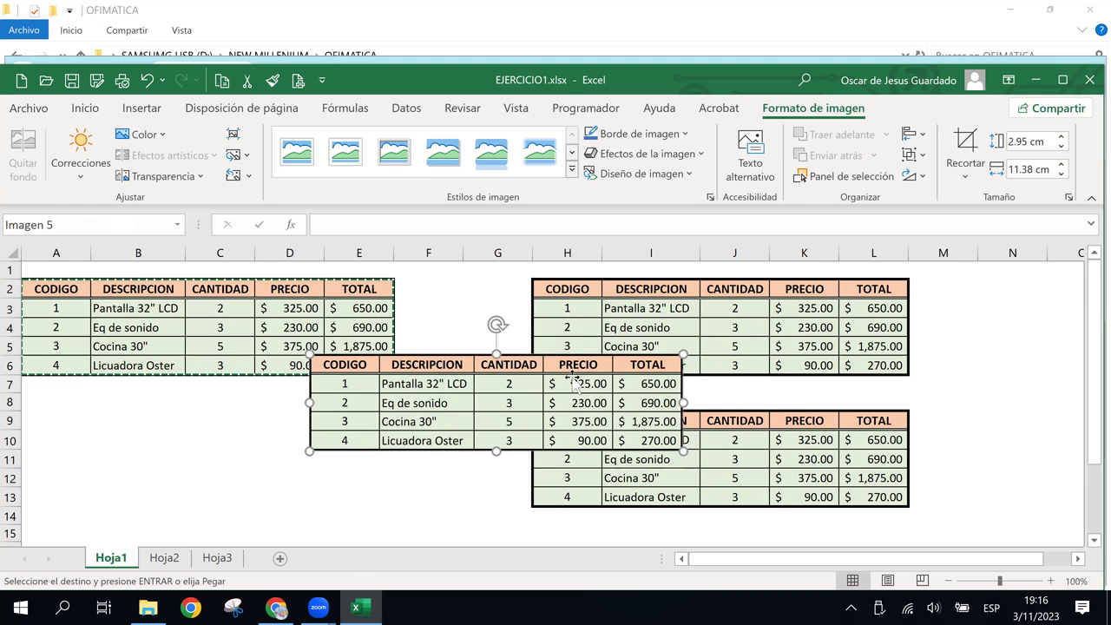
pyautogui.moveTo(461, 376); pyautogui.dragTo(344, 350)
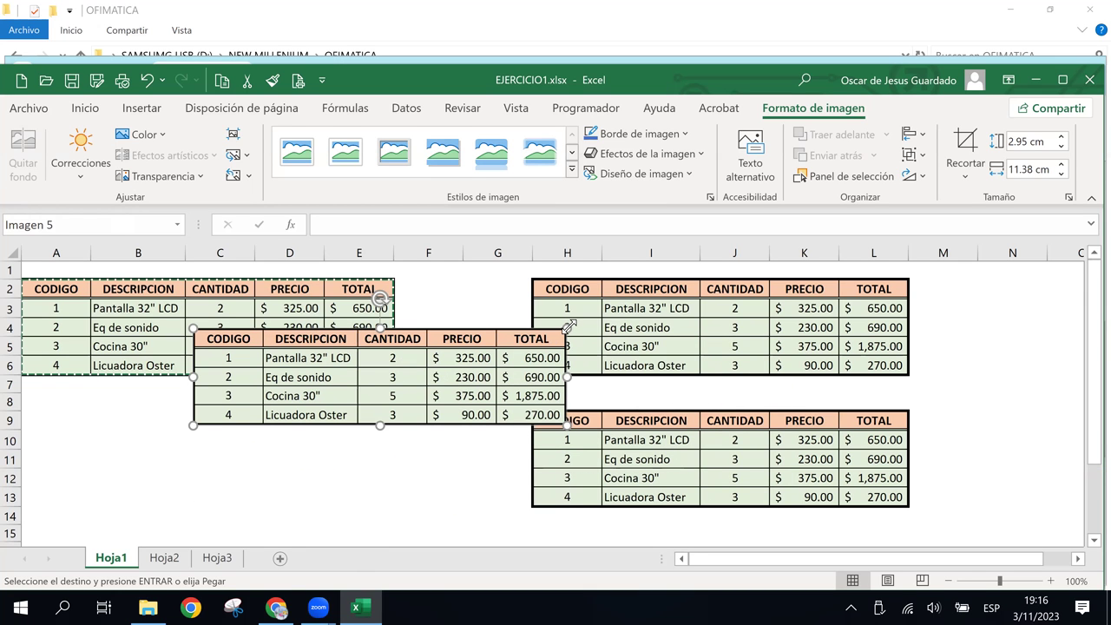
pyautogui.moveTo(556, 330); pyautogui.dragTo(503, 346)
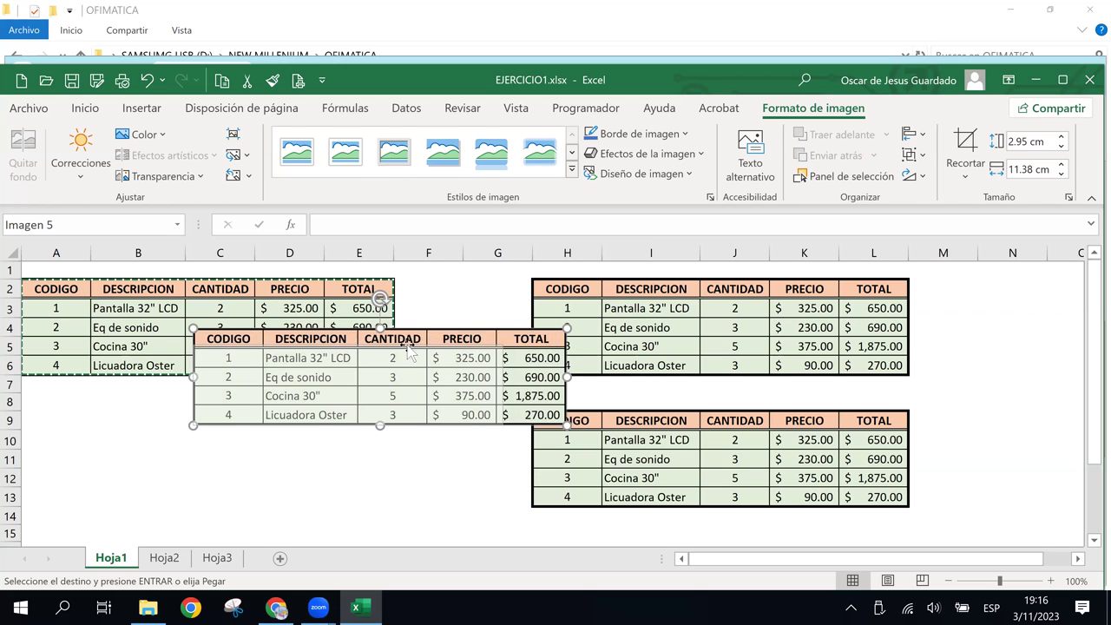
pyautogui.moveTo(429, 355)
pyautogui.mouseDown()
pyautogui.moveTo(357, 353)
pyautogui.moveTo(484, 351)
pyautogui.mouseUp()
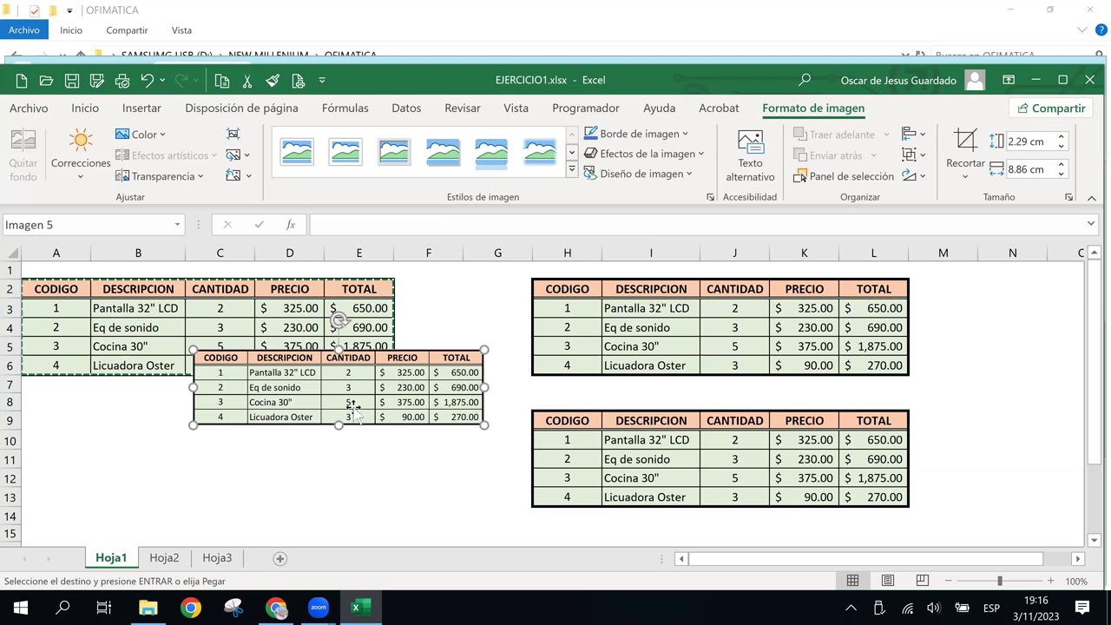
pyautogui.moveTo(353, 408); pyautogui.dragTo(450, 443)
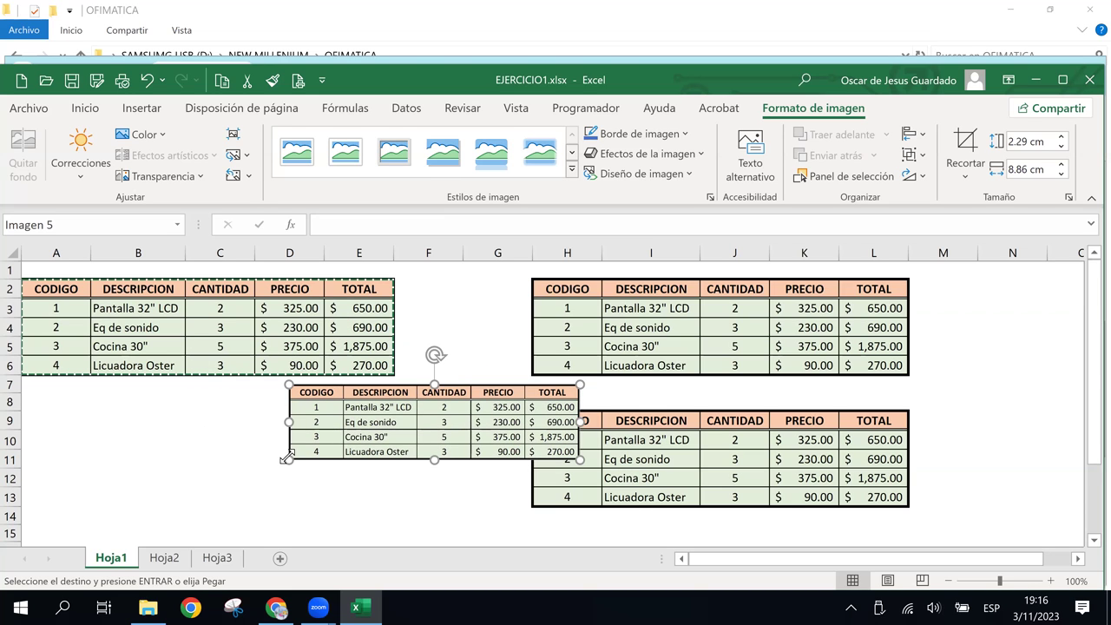
# Shrink the table picture to 2.09 × 4.36 cm in columns M–N beside H2:L6.
pyautogui.moveTo(295, 460); pyautogui.dragTo(296, 458)
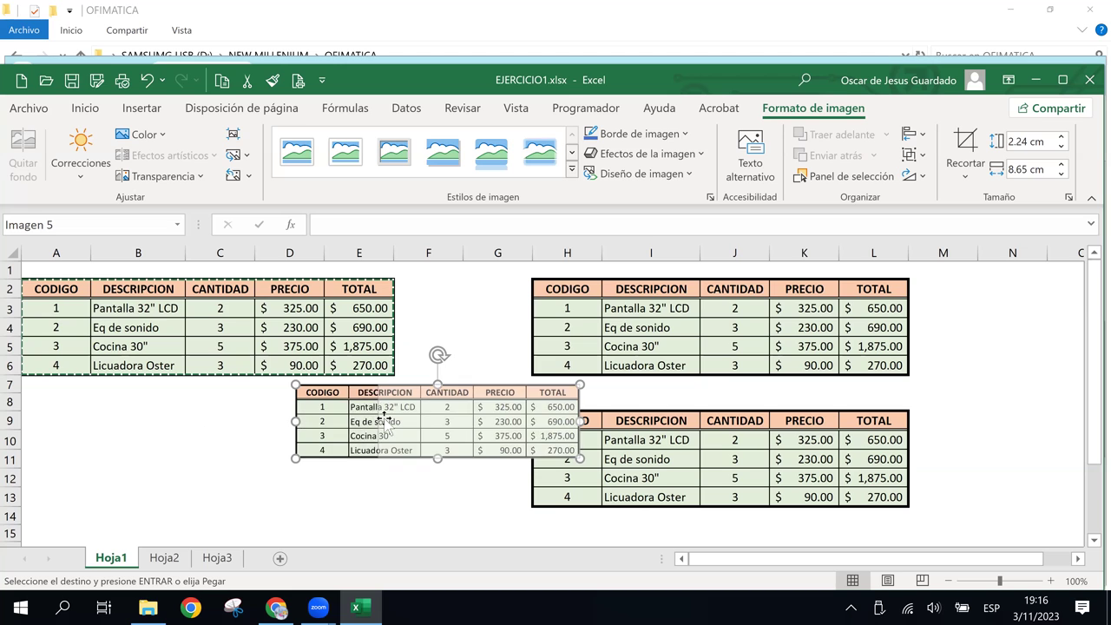
pyautogui.moveTo(297, 422); pyautogui.dragTo(378, 422)
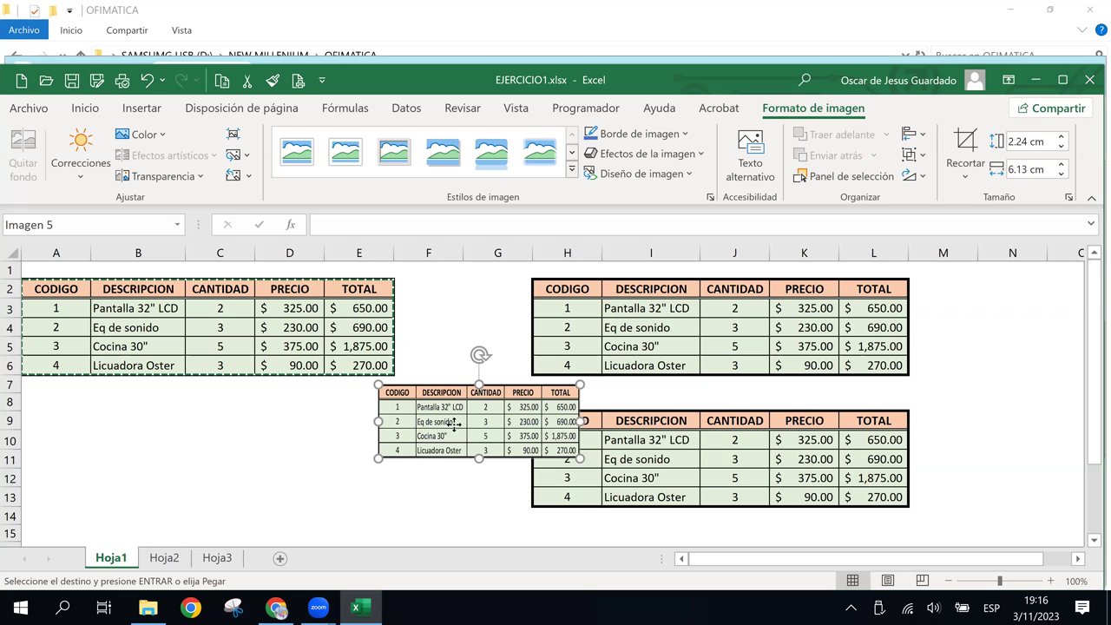
pyautogui.moveTo(453, 427); pyautogui.dragTo(807, 415)
pyautogui.moveTo(941, 354); pyautogui.dragTo(922, 302)
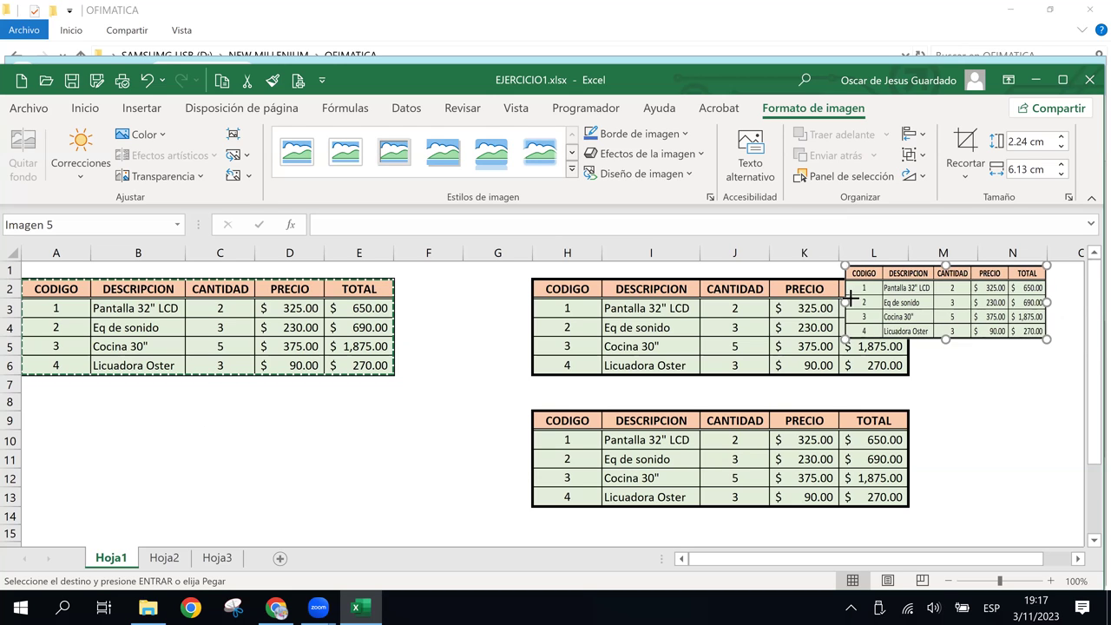
pyautogui.moveTo(849, 297); pyautogui.dragTo(894, 302)
pyautogui.moveTo(898, 340); pyautogui.dragTo(979, 319)
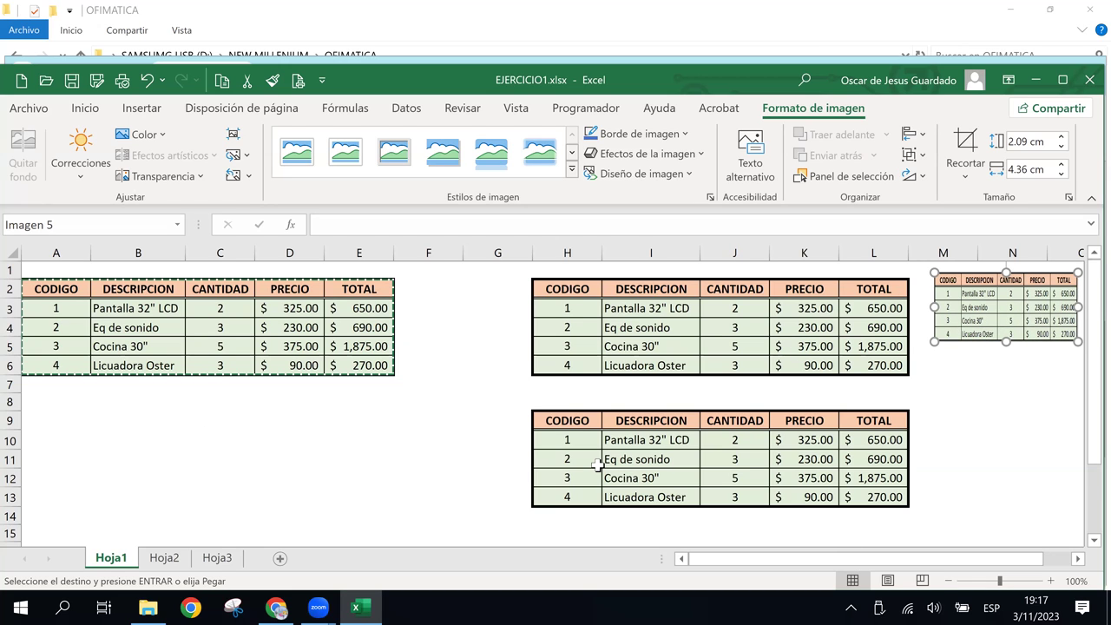
pyautogui.click(308, 453)
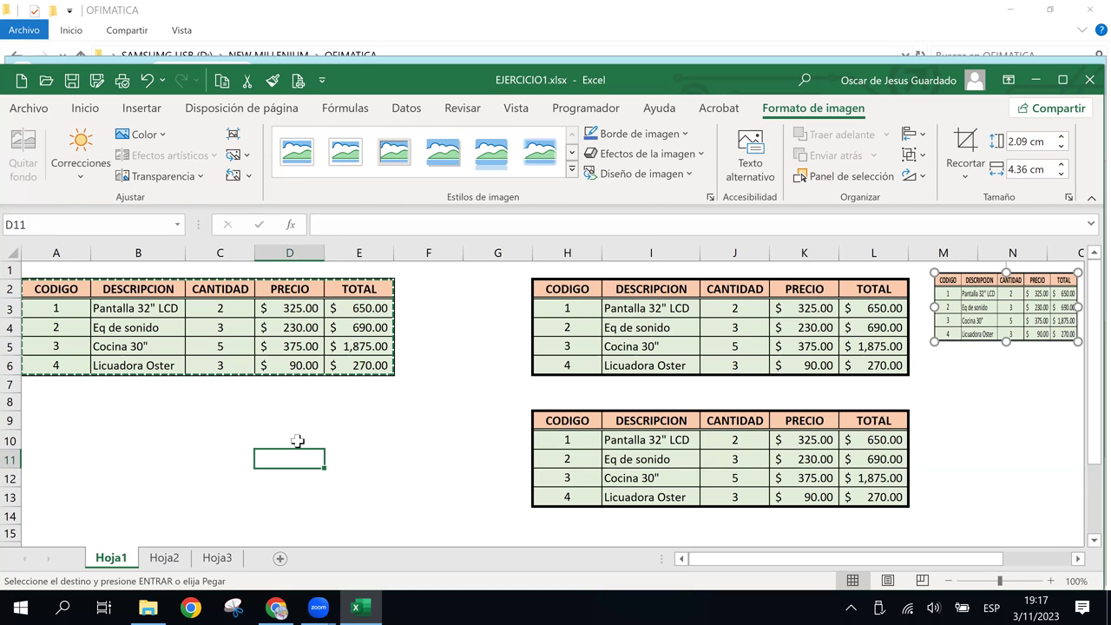
pyautogui.click(24, 173)
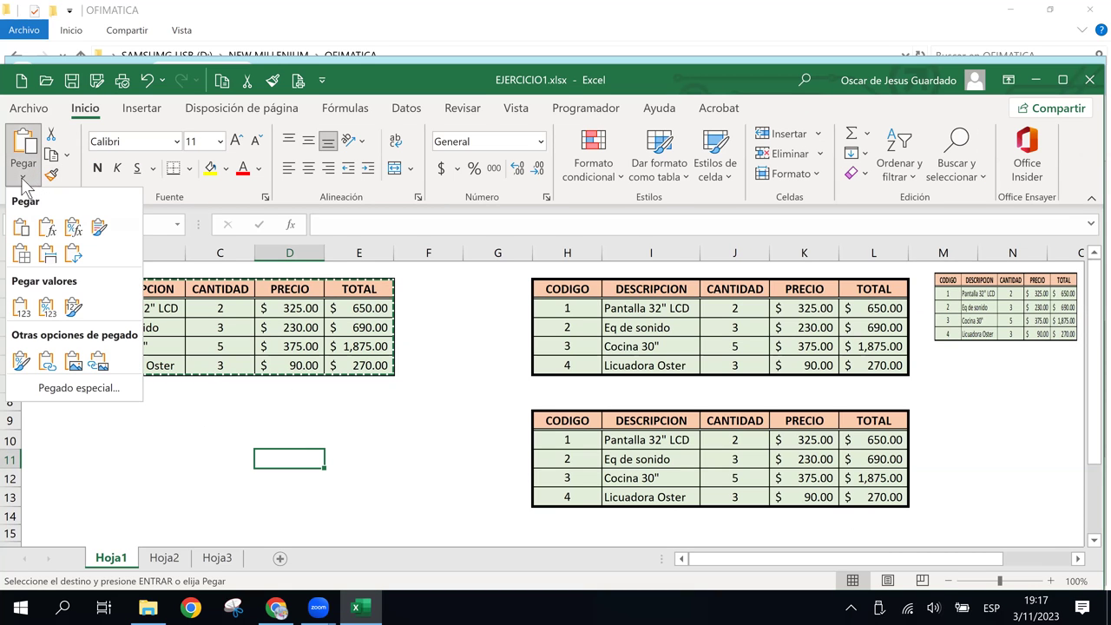
# Paste a linked picture of the table and place it beside the lower table copy.
pyautogui.click(98, 365)
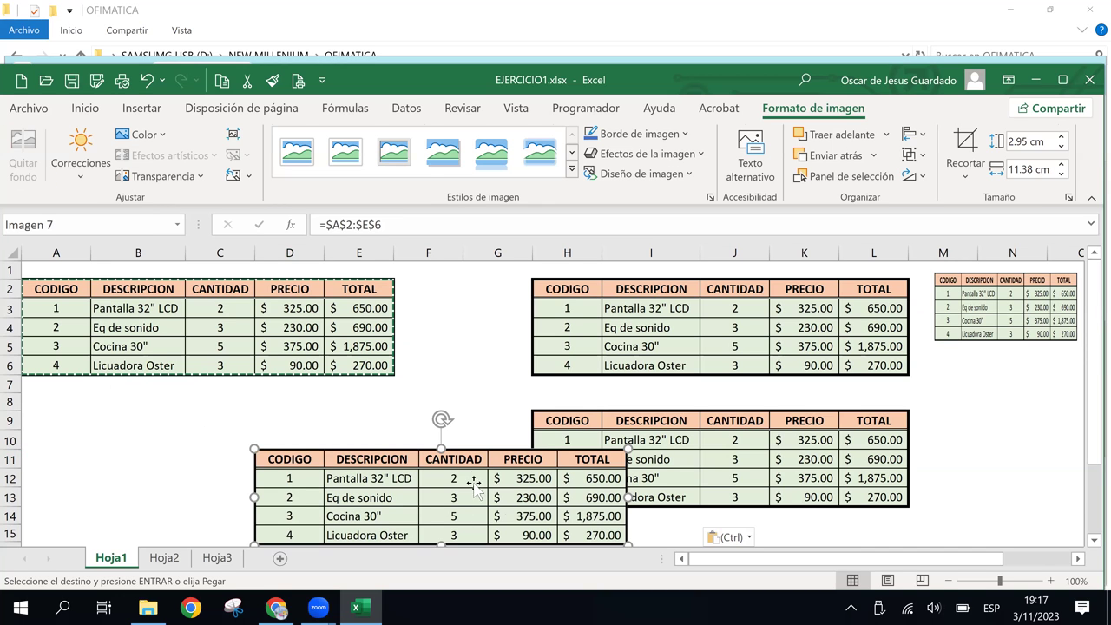
pyautogui.moveTo(493, 457); pyautogui.dragTo(916, 373)
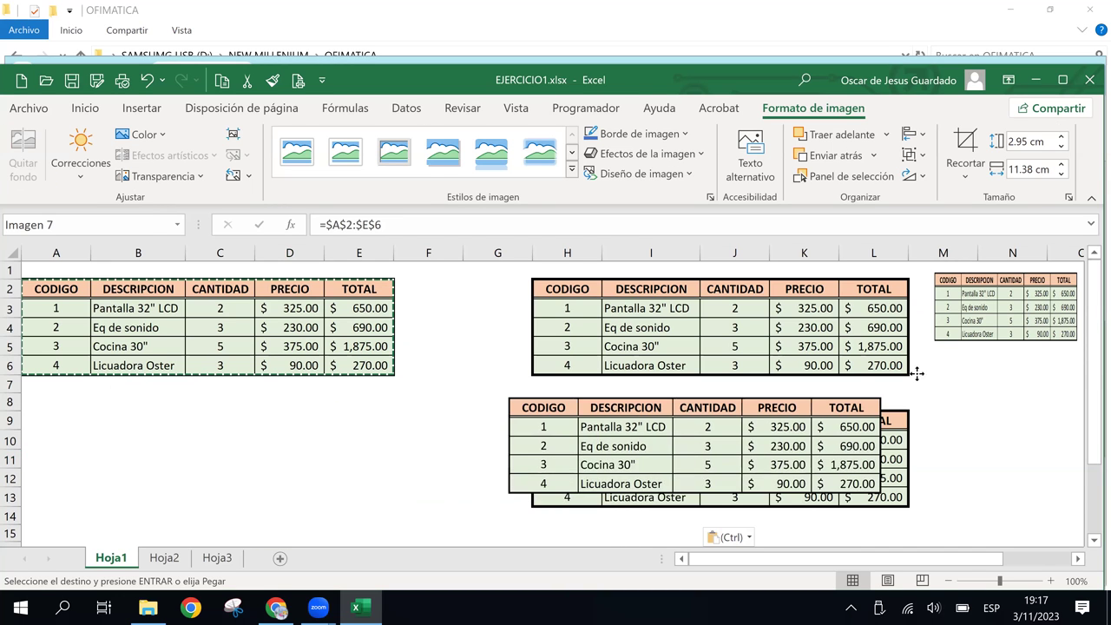
pyautogui.moveTo(566, 434); pyautogui.dragTo(805, 419)
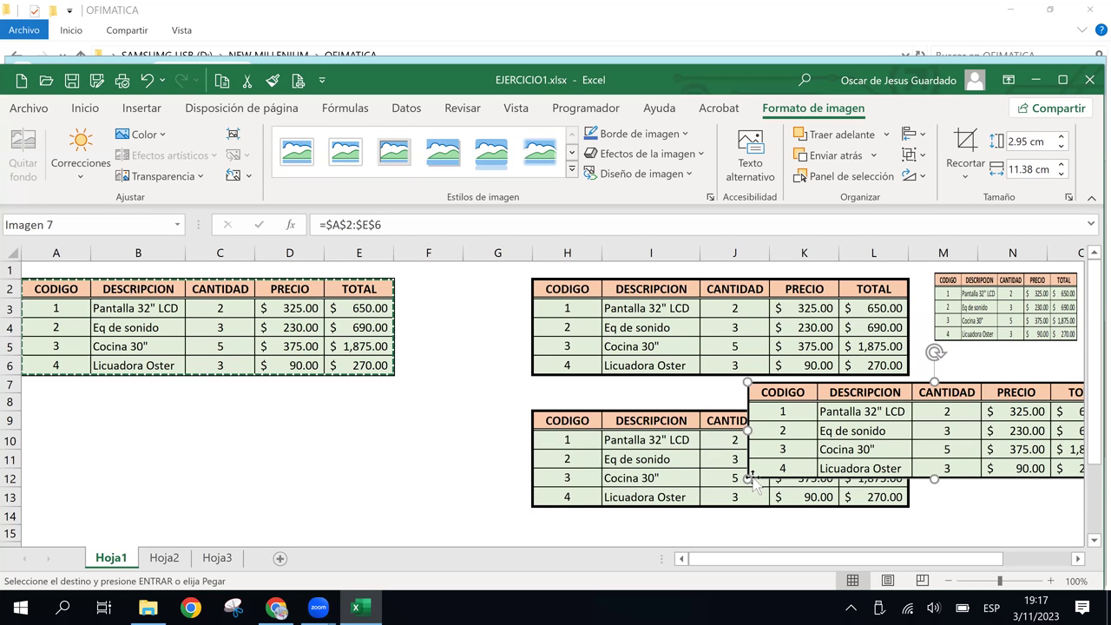
pyautogui.moveTo(750, 478); pyautogui.dragTo(893, 460)
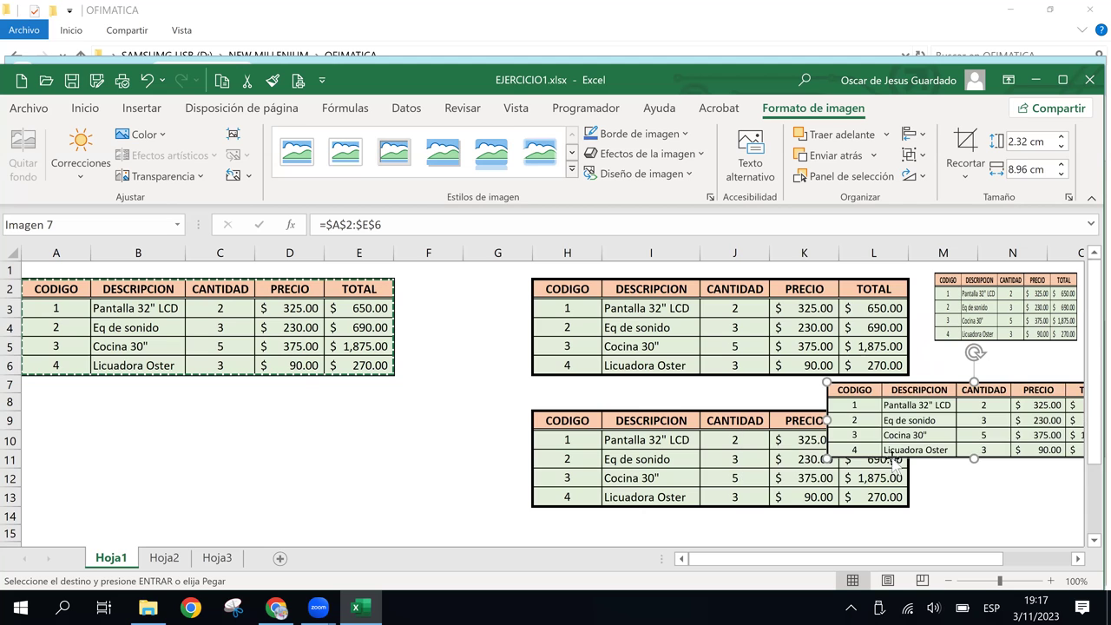
pyautogui.moveTo(928, 394); pyautogui.dragTo(1028, 421)
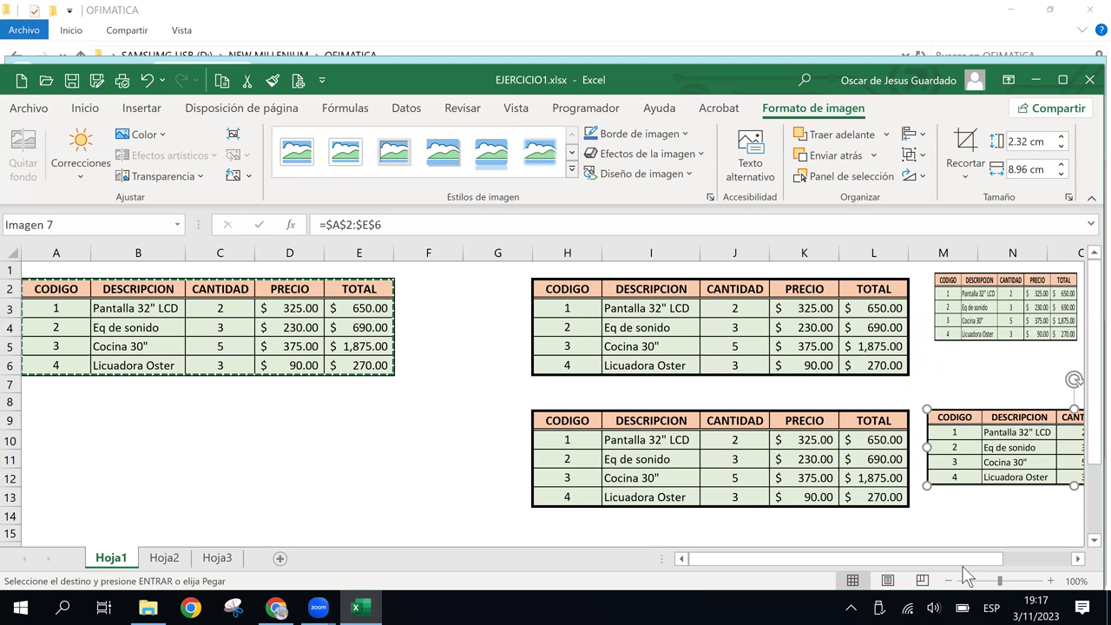
pyautogui.hscroll(1, 978, 553)
pyautogui.hscroll(-1, 979, 553)
pyautogui.hscroll(1, 978, 553)
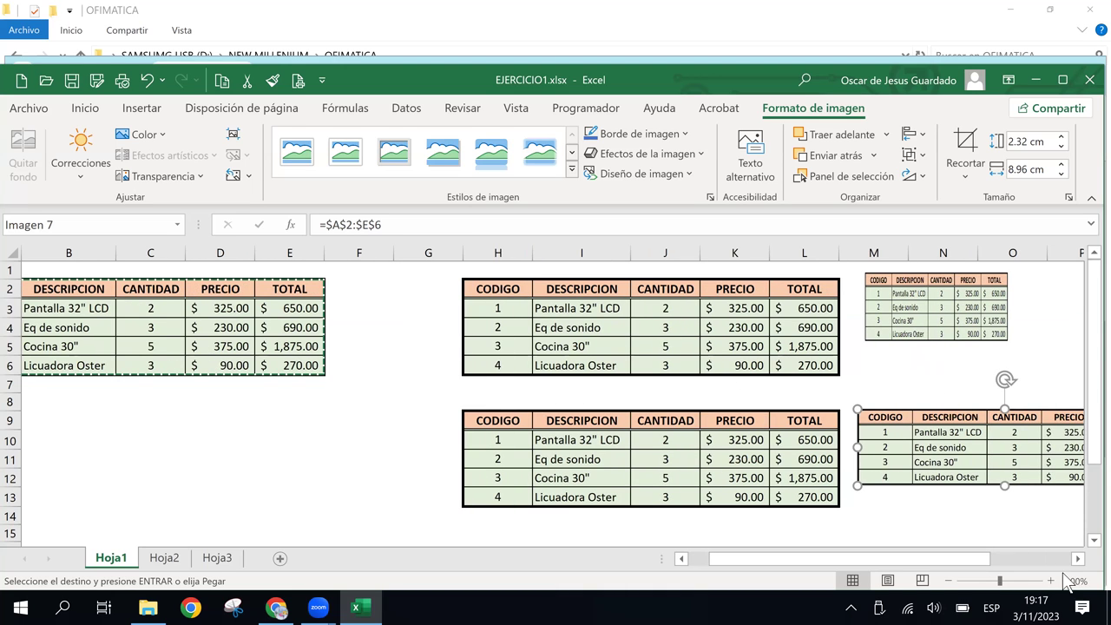
pyautogui.click(943, 576)
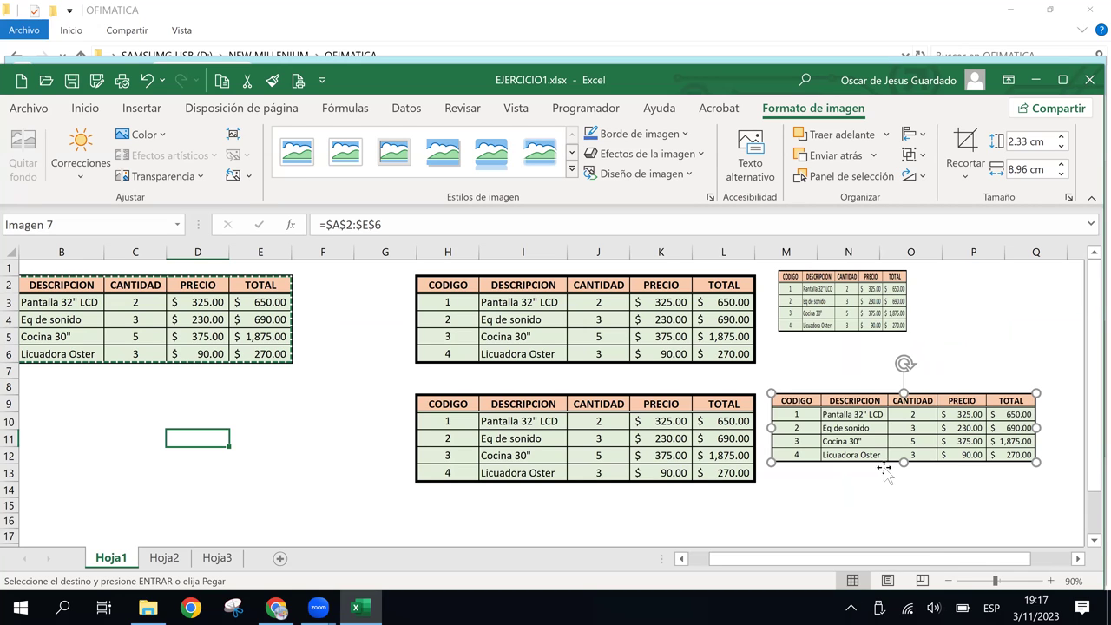
pyautogui.moveTo(903, 462); pyautogui.dragTo(903, 485)
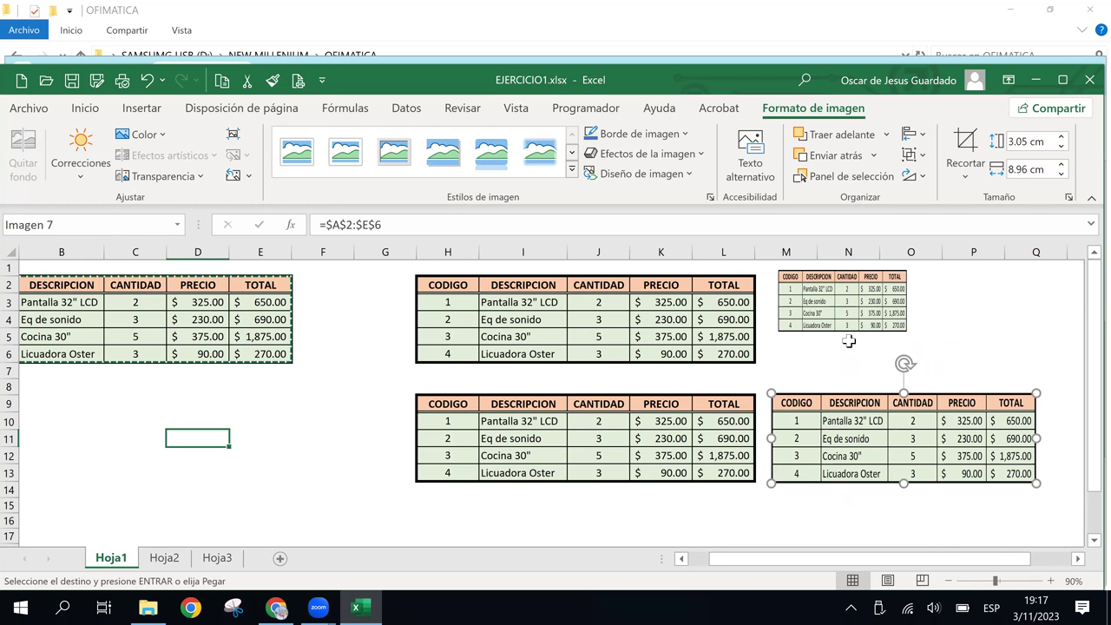
# Enlarge the small top picture to 3.01 × 6.23 cm, spanning columns M–O, rows 2–6.
pyautogui.click(842, 293)
pyautogui.moveTo(842, 293); pyautogui.dragTo(825, 296)
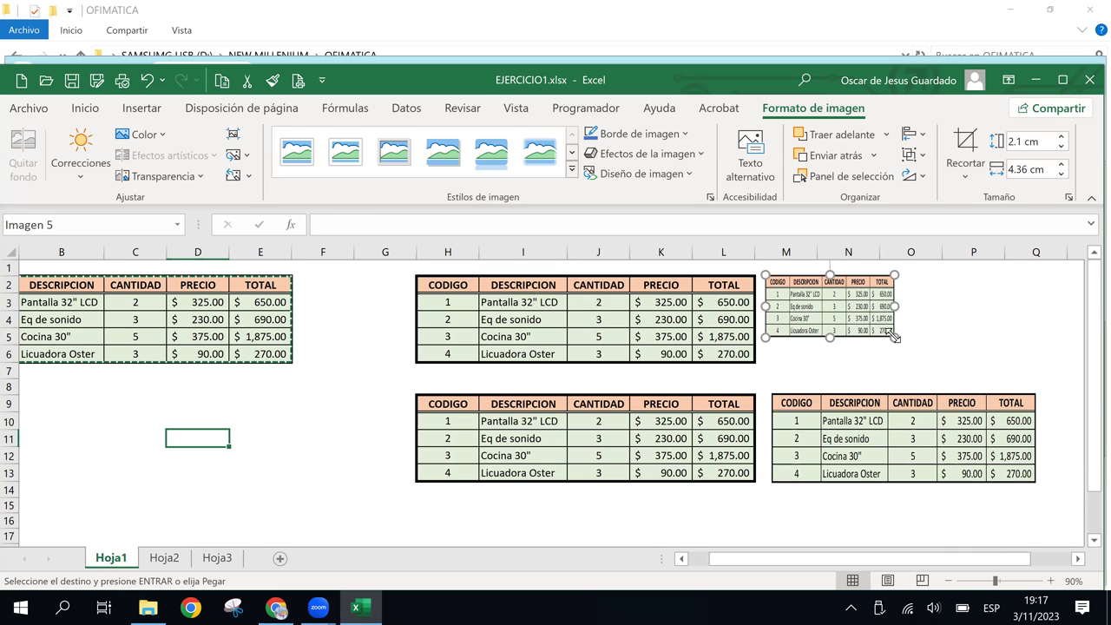
pyautogui.moveTo(912, 331); pyautogui.dragTo(950, 318)
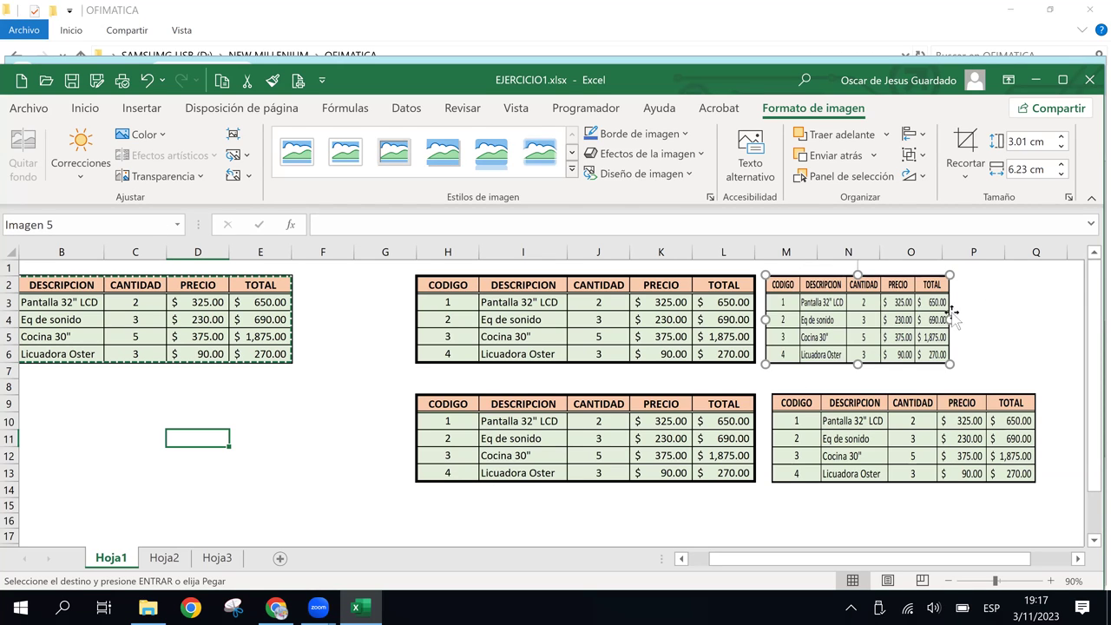
pyautogui.moveTo(949, 320); pyautogui.dragTo(1040, 327)
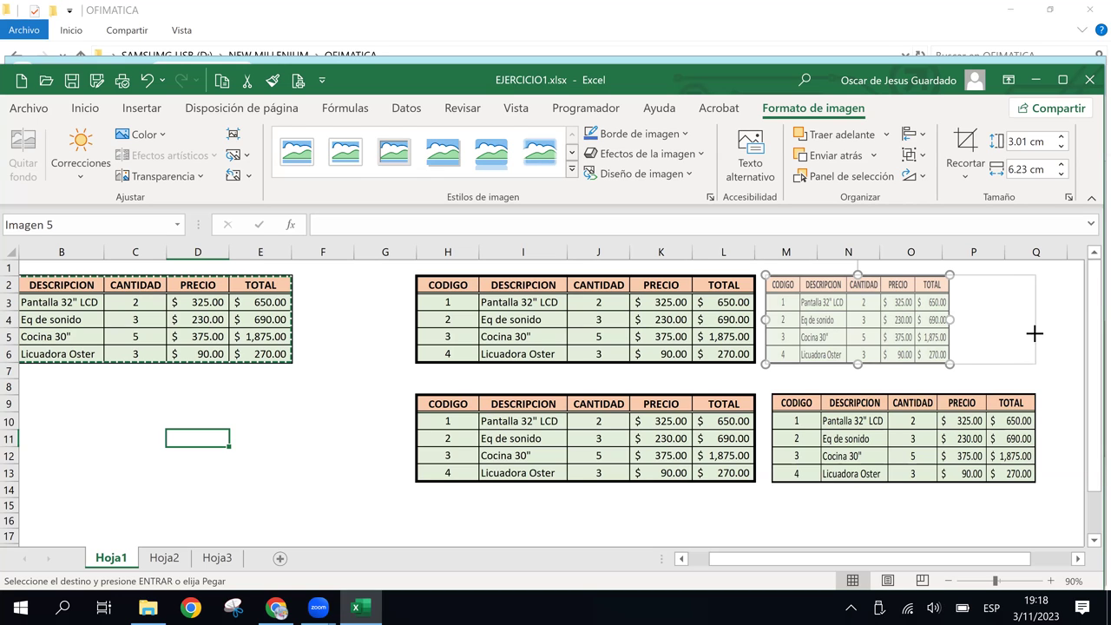
pyautogui.moveTo(1036, 334); pyautogui.dragTo(1036, 335)
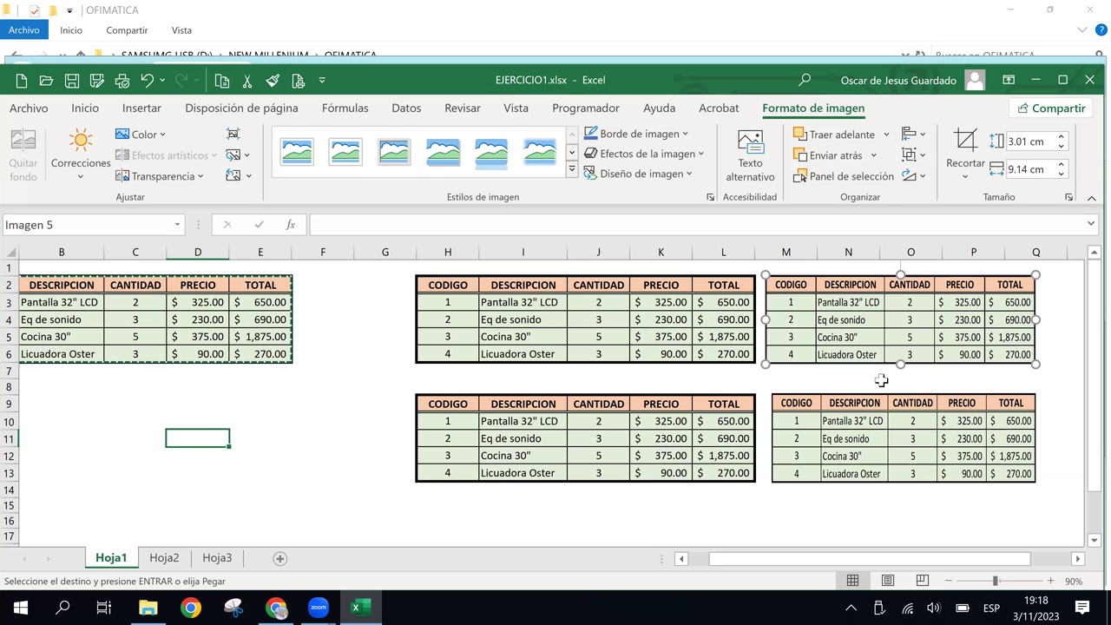
# Set C3's Pantalla 32" LCD quantity to 5, making its total $1,625.00.
pyautogui.click(128, 321)
pyautogui.press('BackSpace')
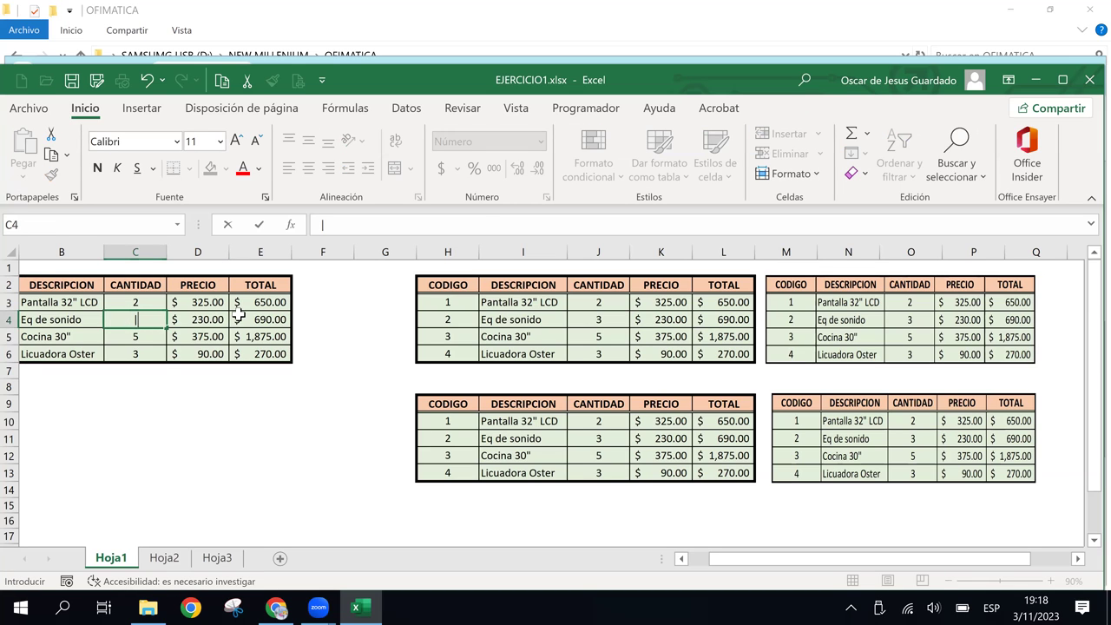
pyautogui.click(144, 305)
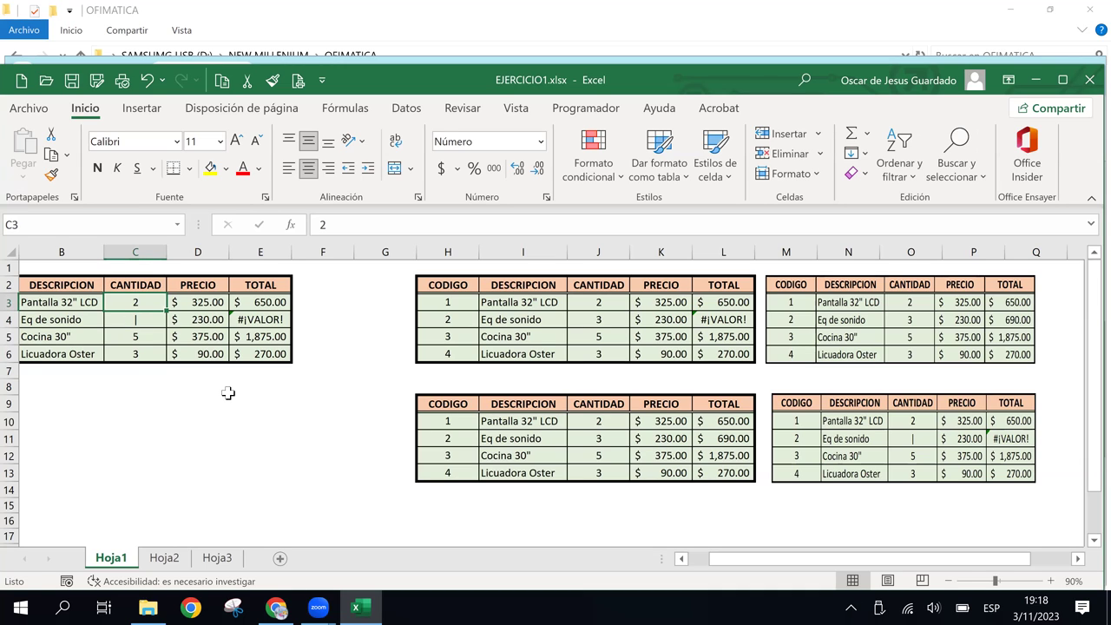
pyautogui.write('5')
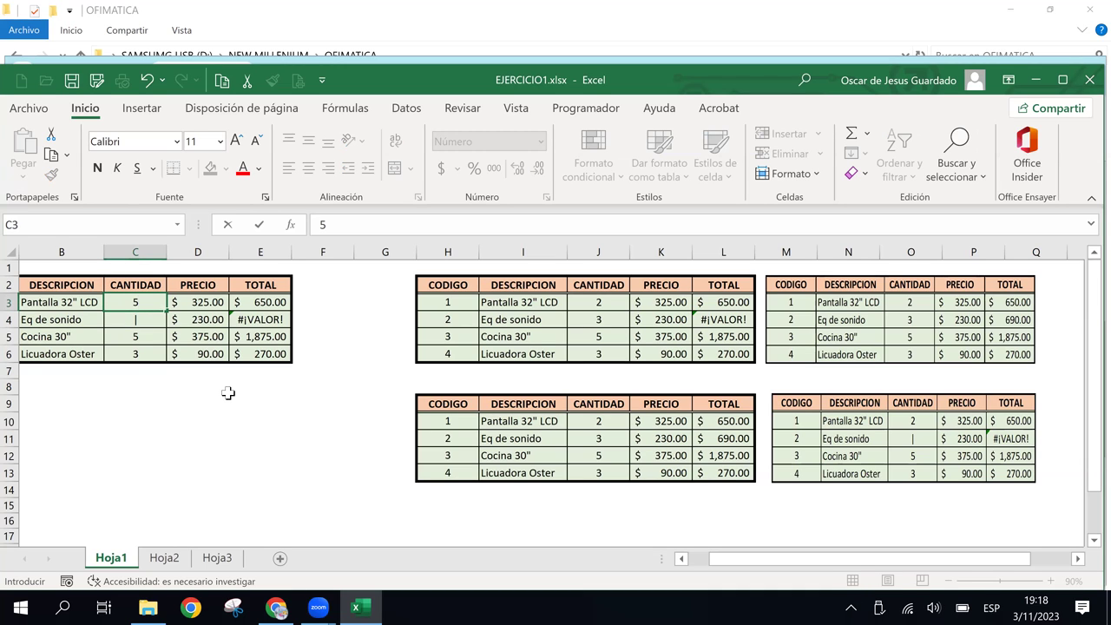
pyautogui.press('Return')
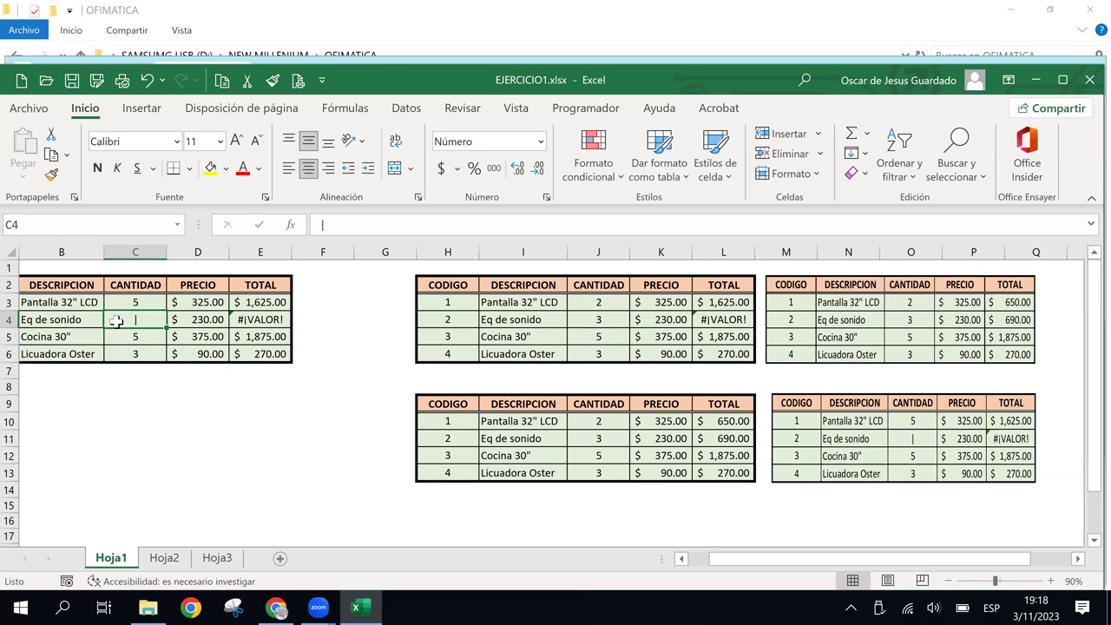
pyautogui.hotkey('ctrl', 'z')
pyautogui.hotkey('ctrl', 'z')
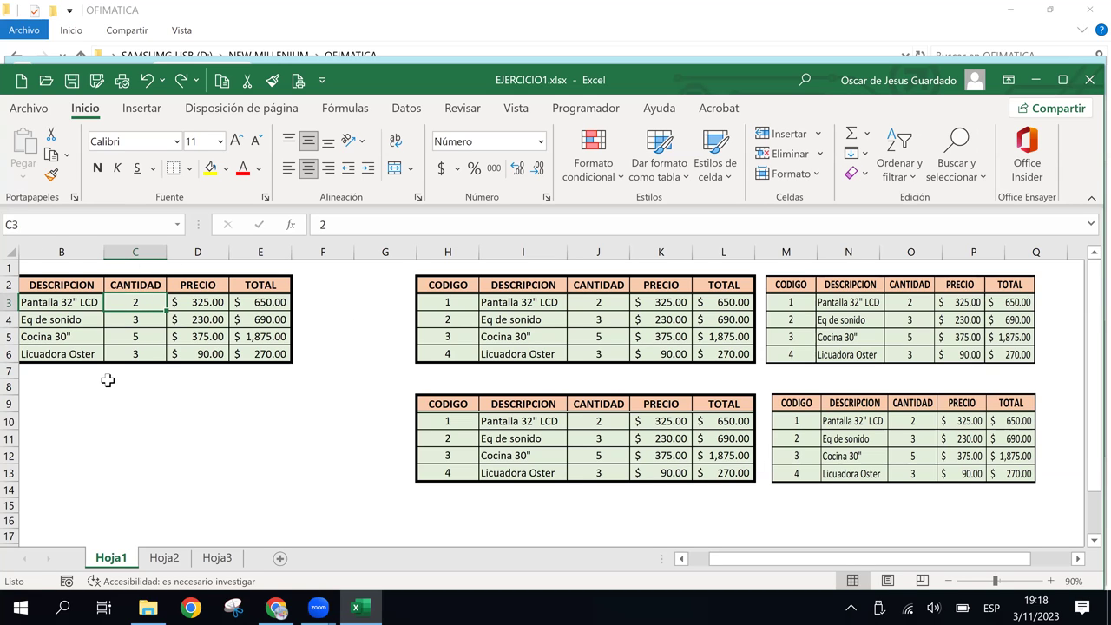
pyautogui.write('5')
pyautogui.press('Return')
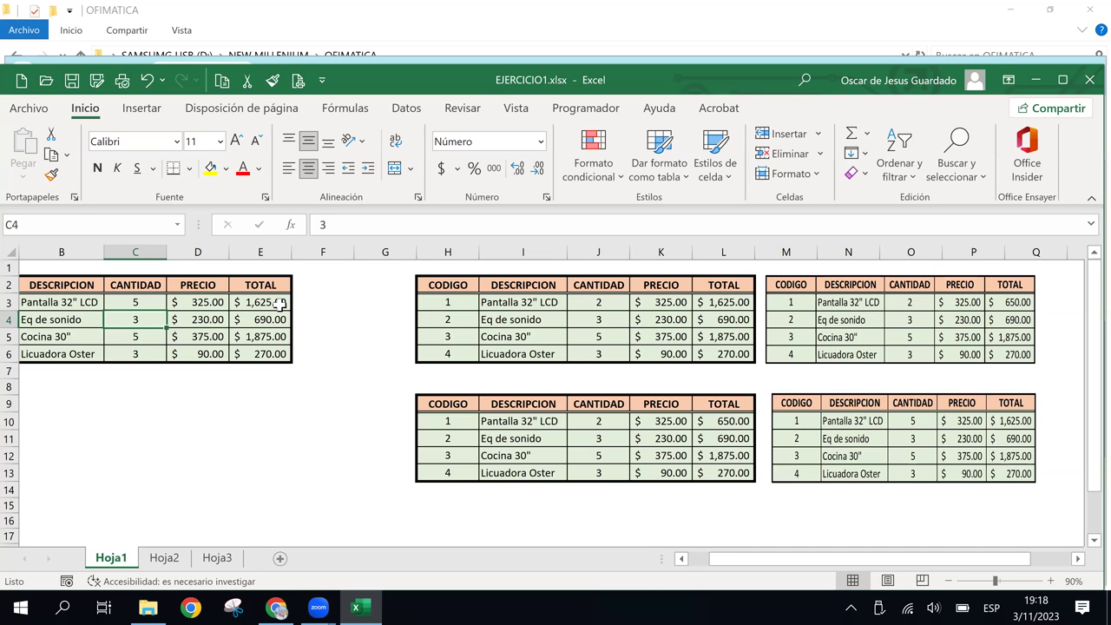
pyautogui.click(961, 294)
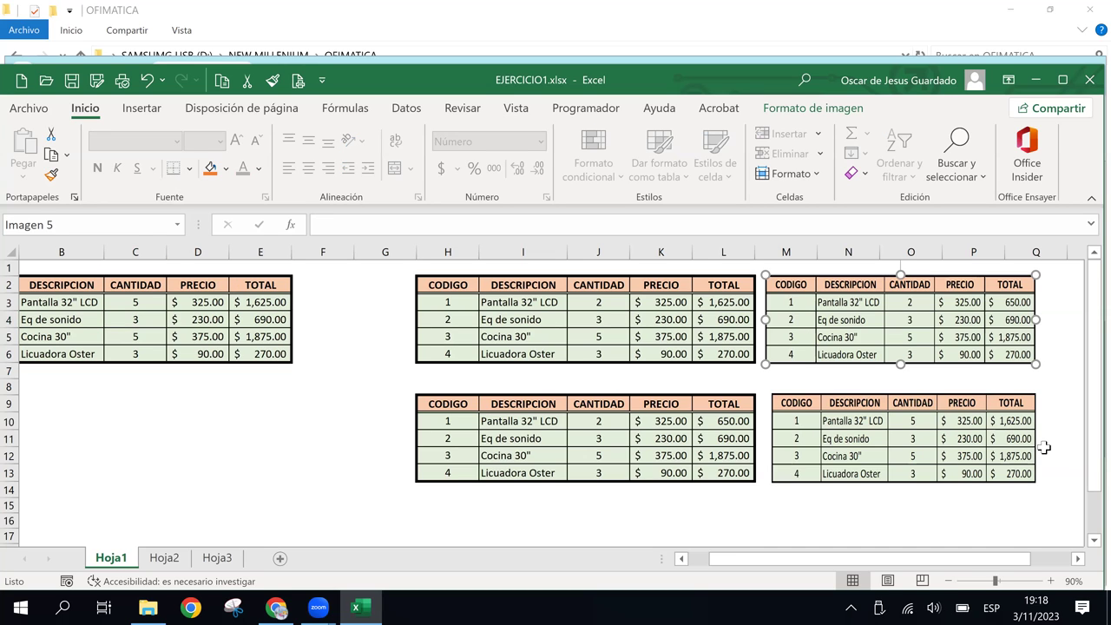
pyautogui.click(962, 438)
pyautogui.click(949, 322)
pyautogui.click(924, 441)
pyautogui.click(903, 363)
pyautogui.click(902, 364)
pyautogui.click(897, 347)
pyautogui.moveTo(894, 360); pyautogui.dragTo(895, 366)
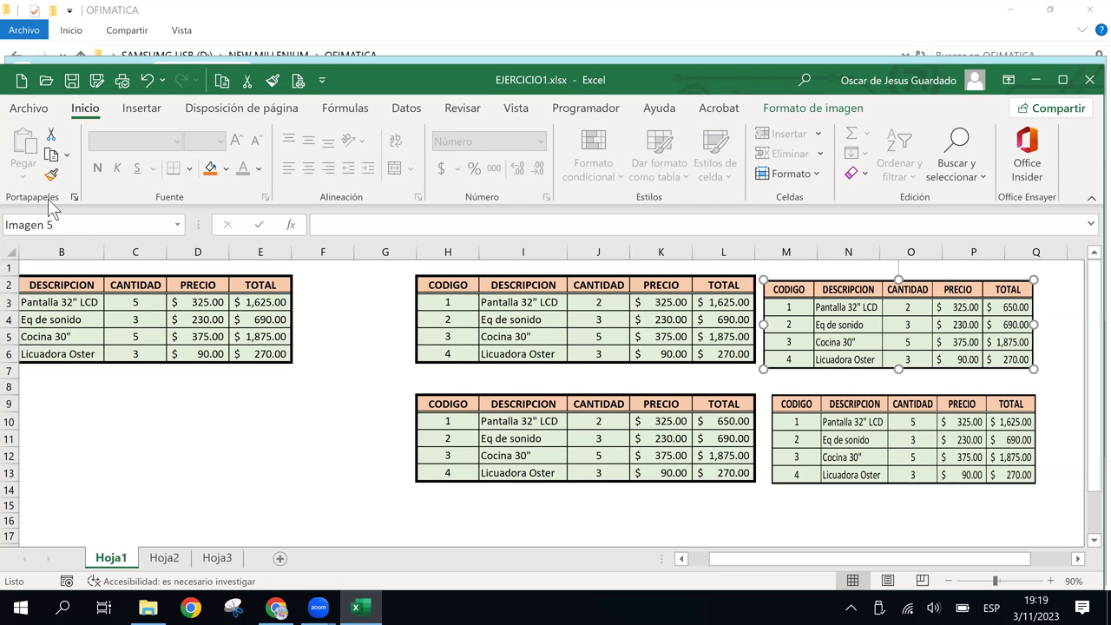
pyautogui.click(134, 300)
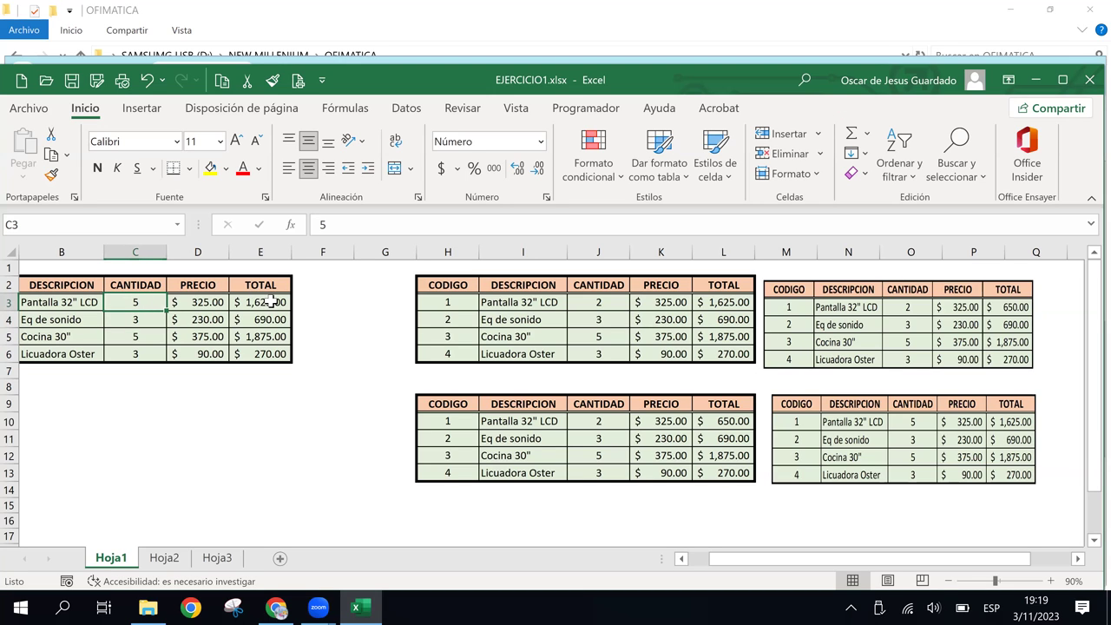
pyautogui.click(968, 438)
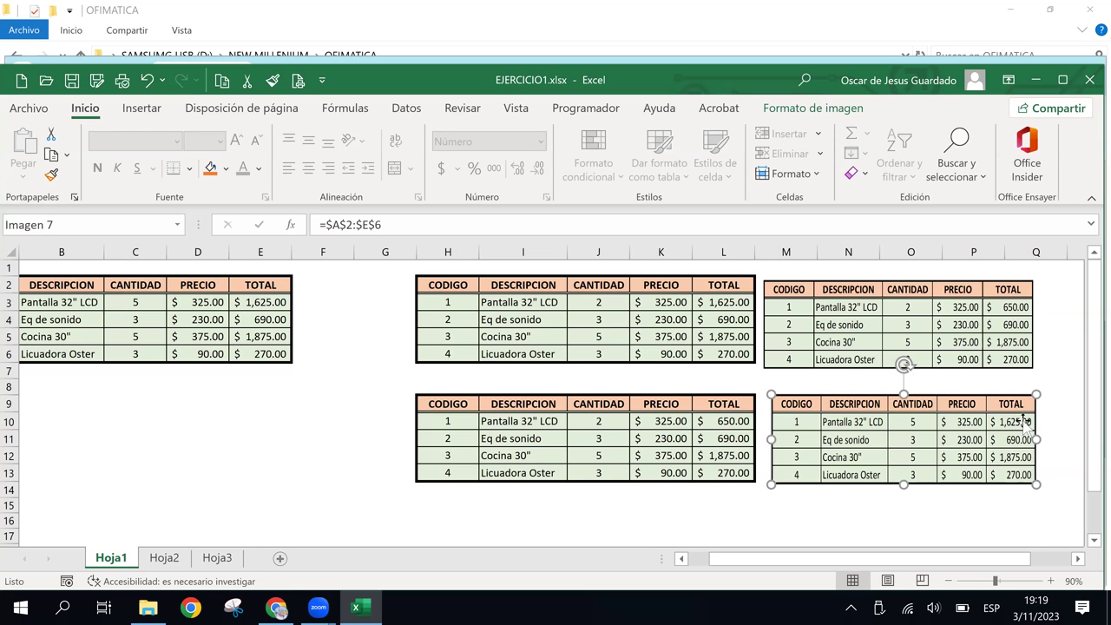
pyautogui.click(997, 309)
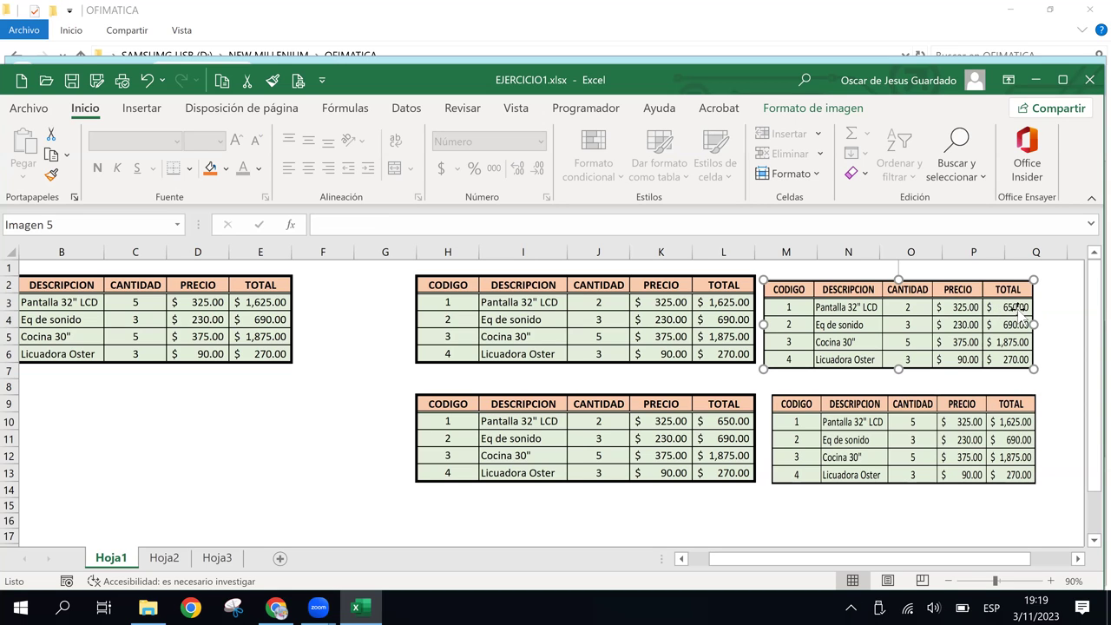
pyautogui.click(962, 421)
pyautogui.click(955, 339)
pyautogui.click(962, 421)
pyautogui.click(952, 345)
pyautogui.moveTo(872, 330); pyautogui.dragTo(875, 326)
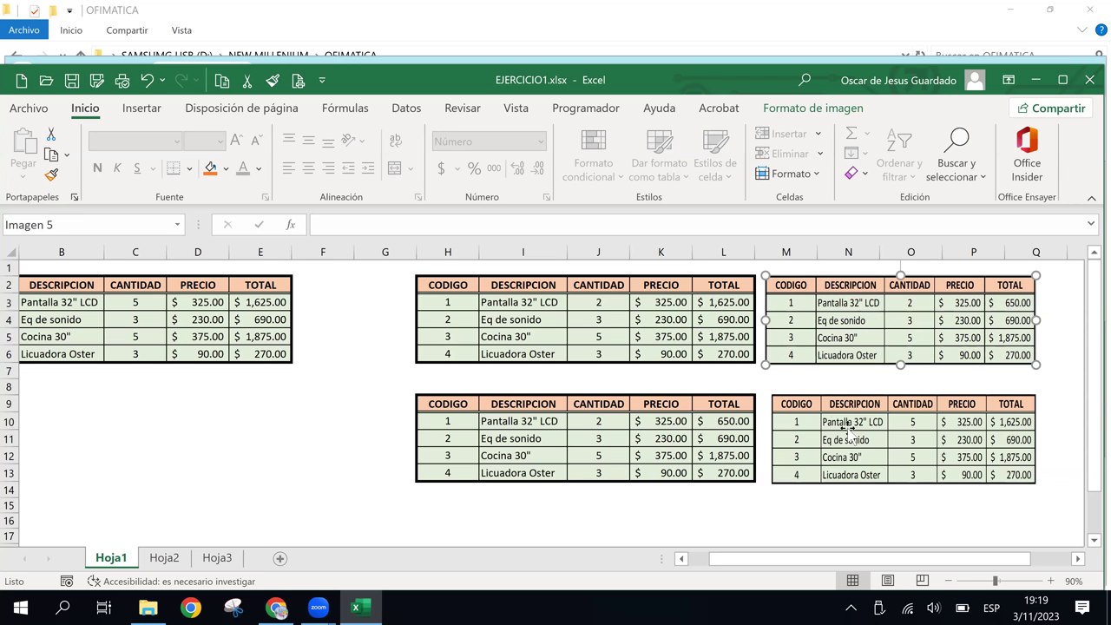
pyautogui.click(858, 431)
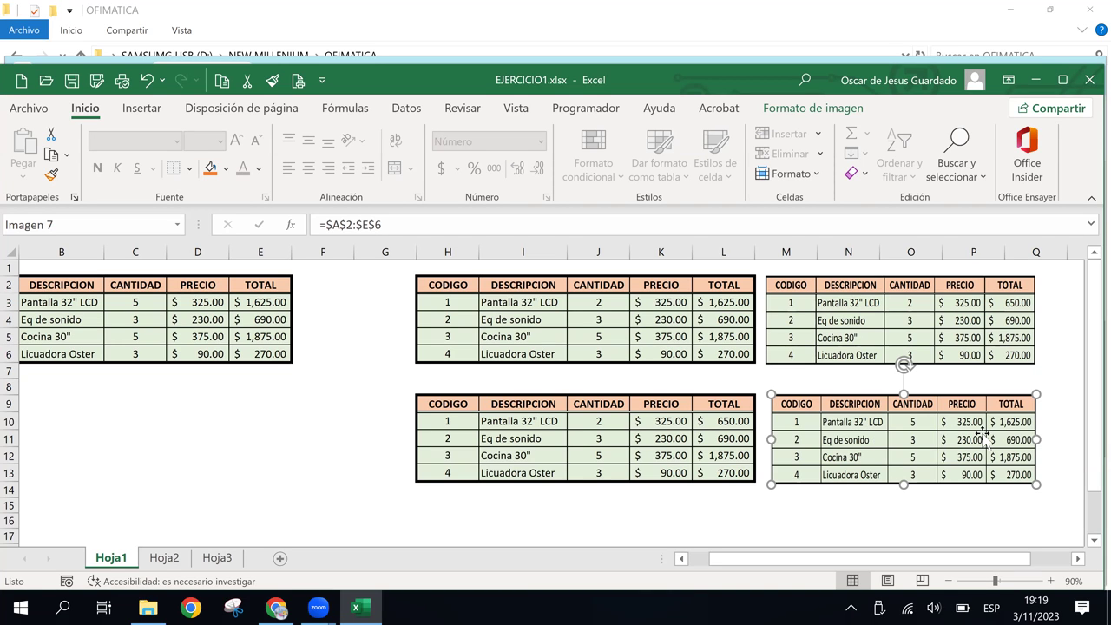
pyautogui.click(274, 318)
pyautogui.moveTo(261, 303); pyautogui.dragTo(274, 328)
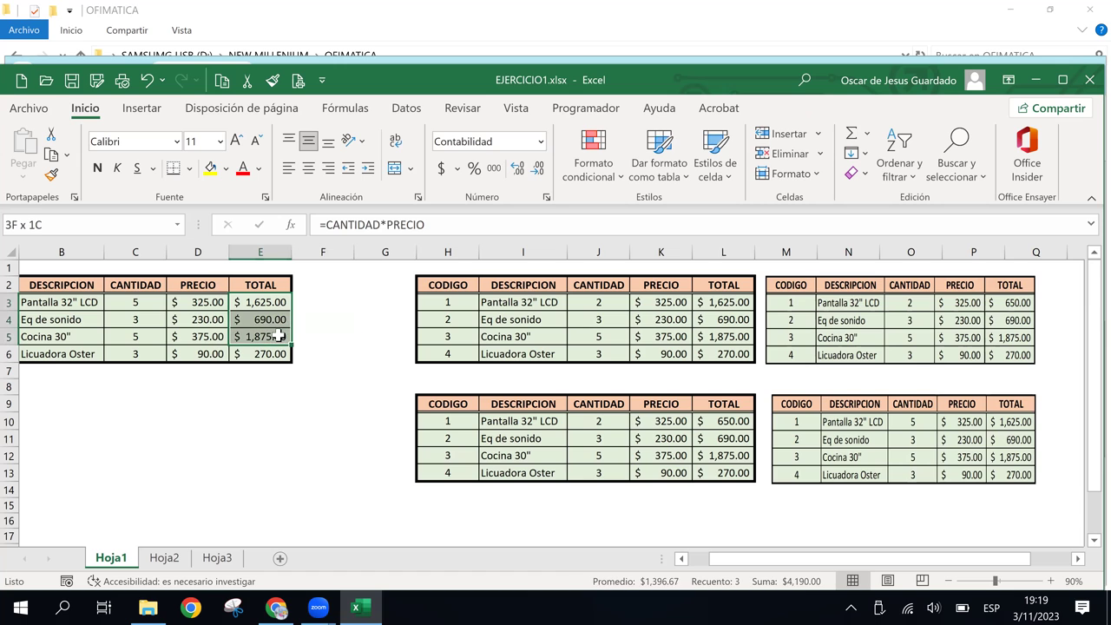
pyautogui.click(866, 420)
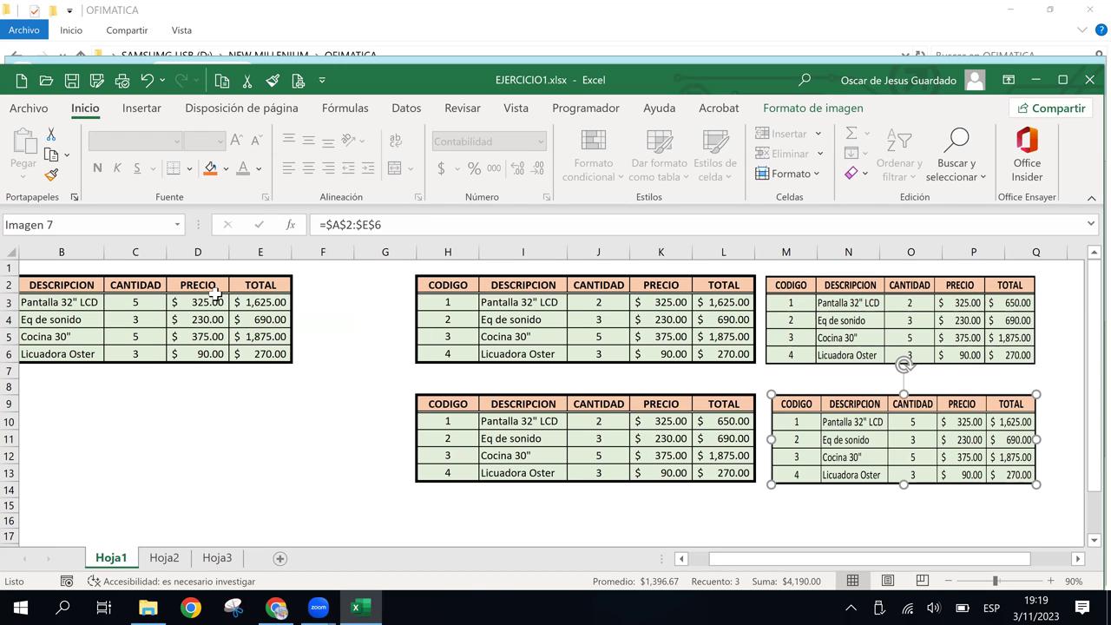
pyautogui.click(35, 303)
pyautogui.moveTo(57, 309)
pyautogui.mouseDown()
pyautogui.moveTo(224, 328)
pyautogui.moveTo(59, 302)
pyautogui.mouseUp()
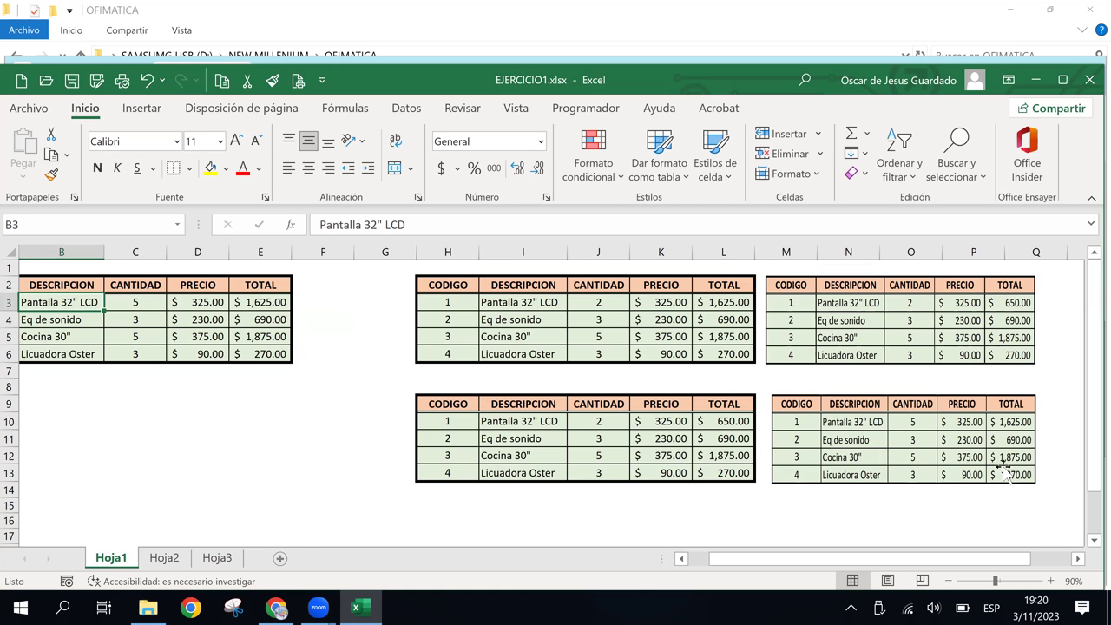
pyautogui.click(946, 465)
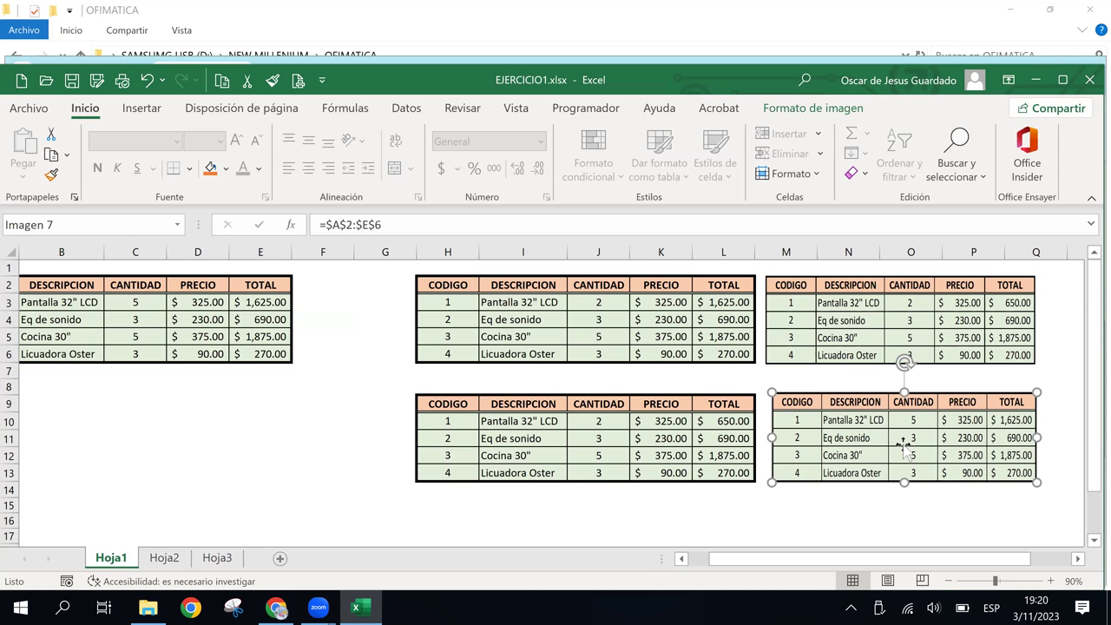
pyautogui.click(77, 302)
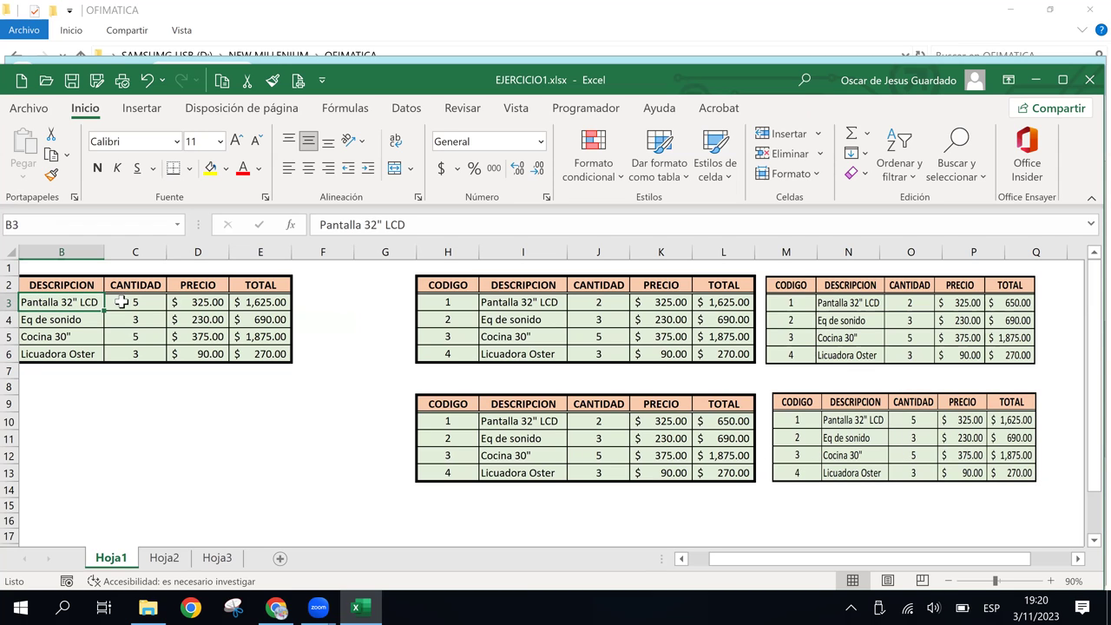
pyautogui.click(922, 449)
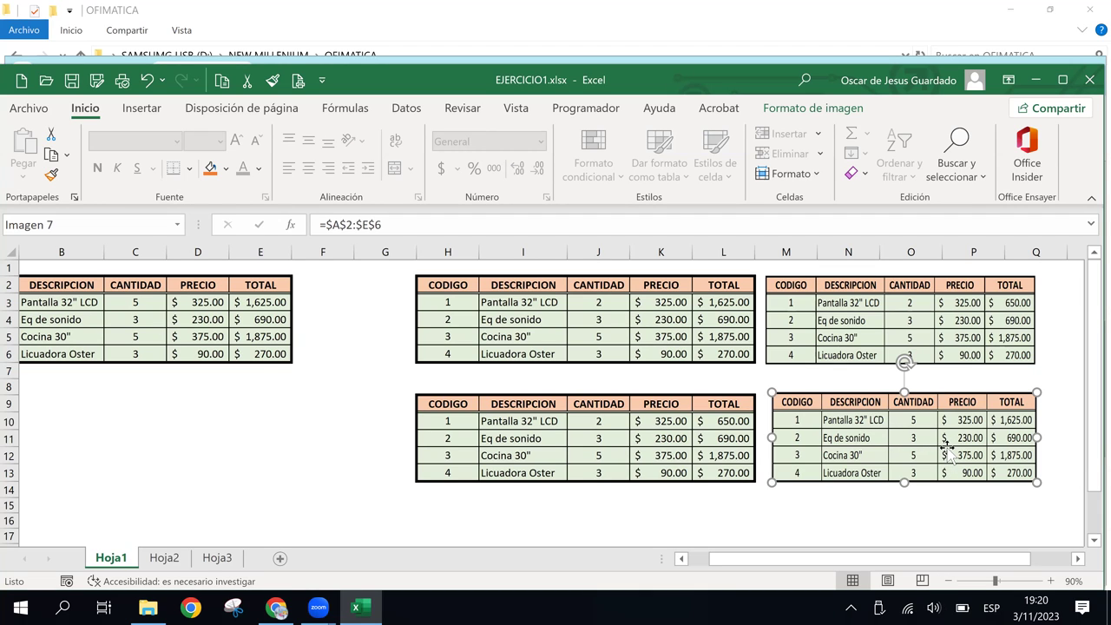
pyautogui.click(143, 302)
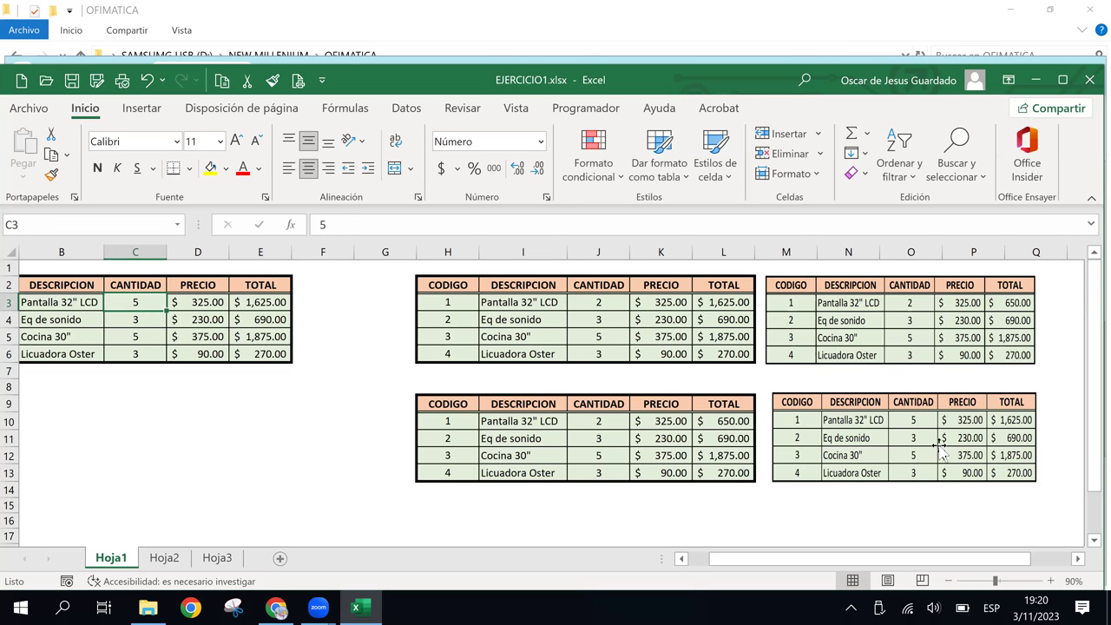
# Enter quantity 10 for Licuadora Oster in C6, then check the Eq de sonido cells.
pyautogui.click(118, 356)
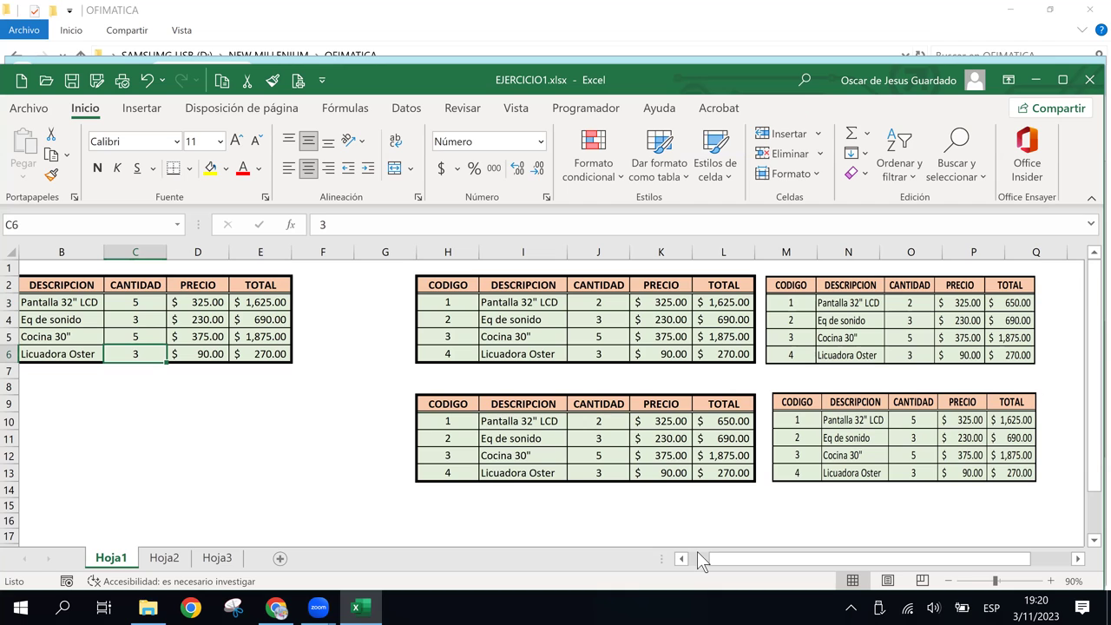
pyautogui.write('10')
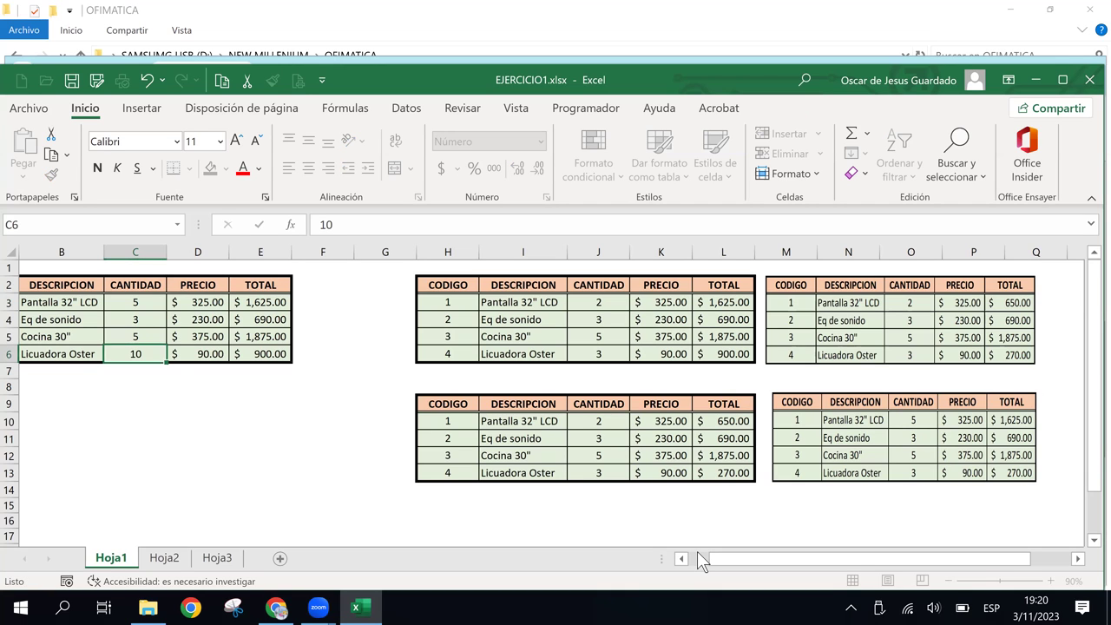
pyautogui.press('Return')
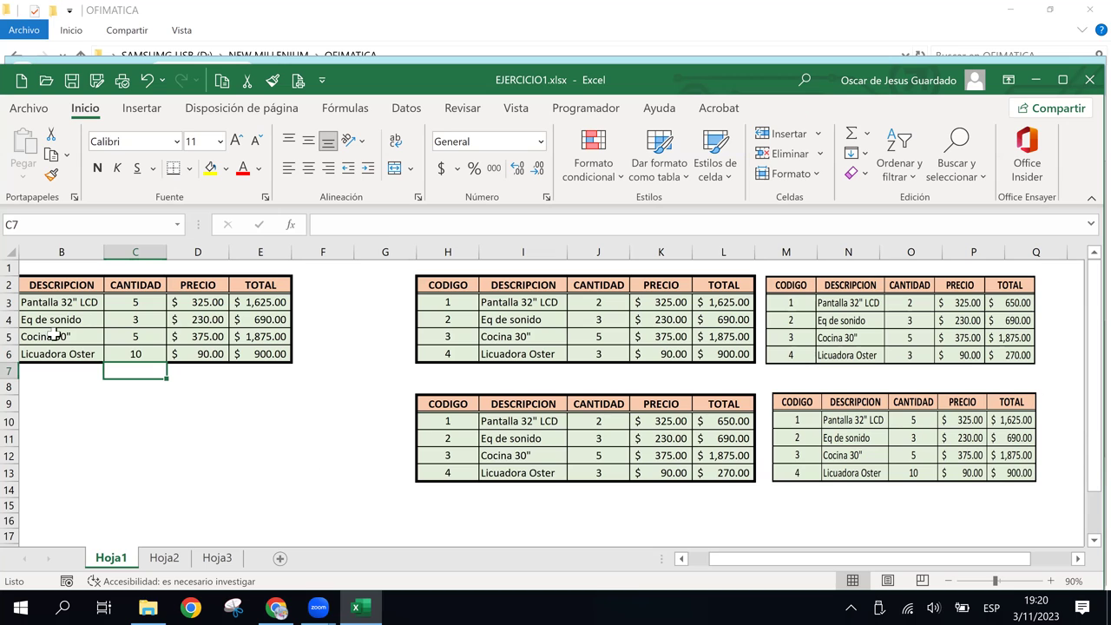
pyautogui.click(139, 318)
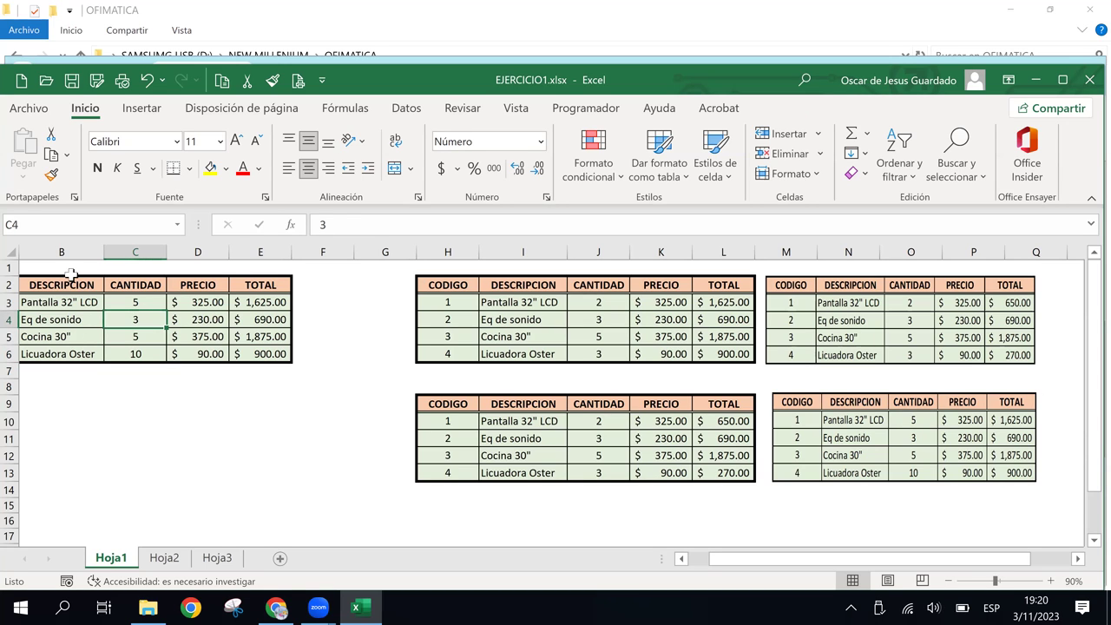
pyautogui.click(170, 320)
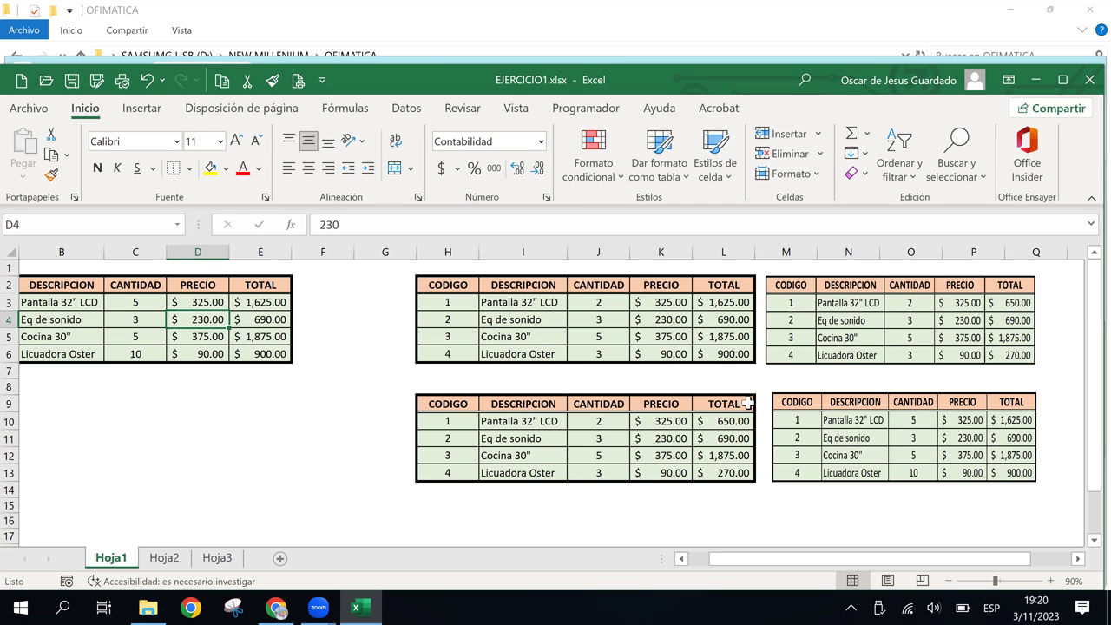
# Inspect the copied tables and the static and linked pictures to compare updated totals.
pyautogui.click(709, 304)
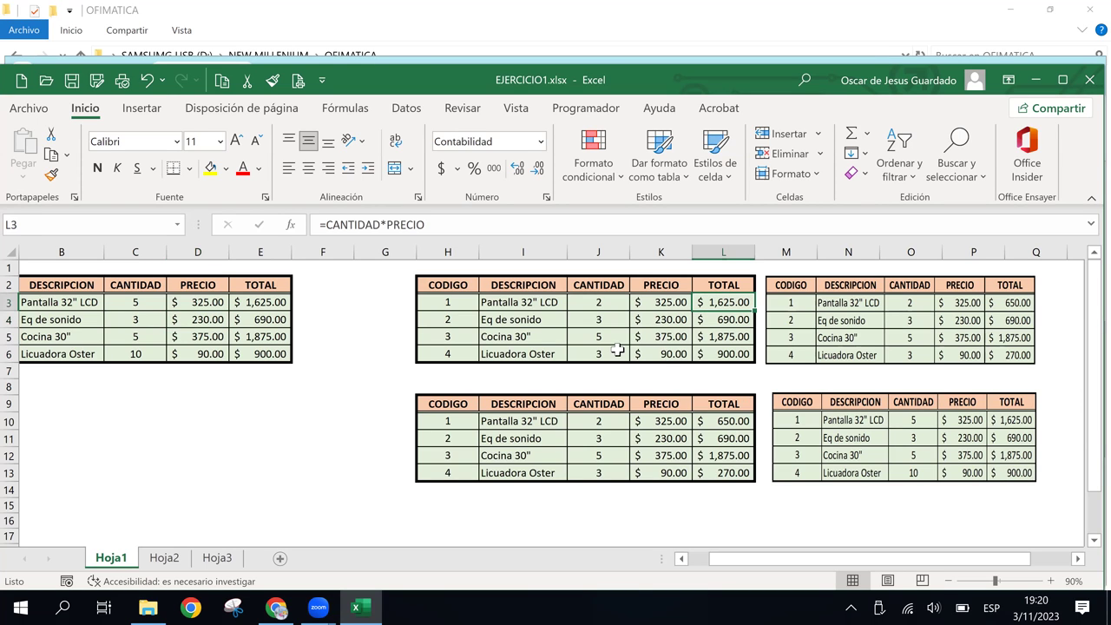
pyautogui.click(640, 418)
pyautogui.click(708, 456)
pyautogui.click(705, 421)
pyautogui.click(467, 423)
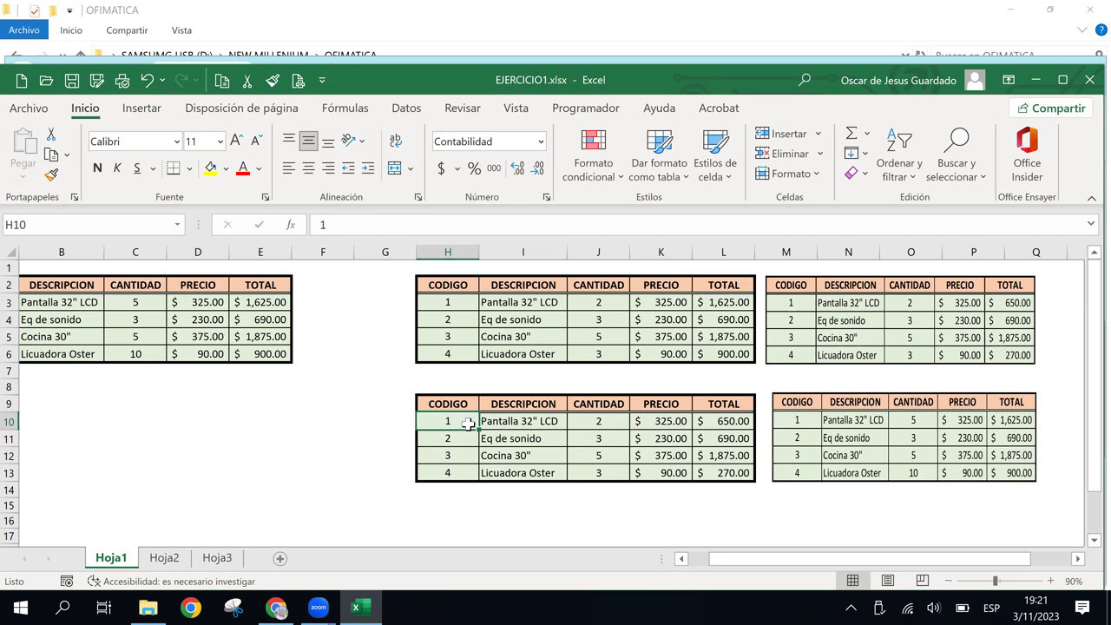
pyautogui.click(446, 402)
pyautogui.click(488, 436)
pyautogui.click(447, 403)
pyautogui.click(474, 422)
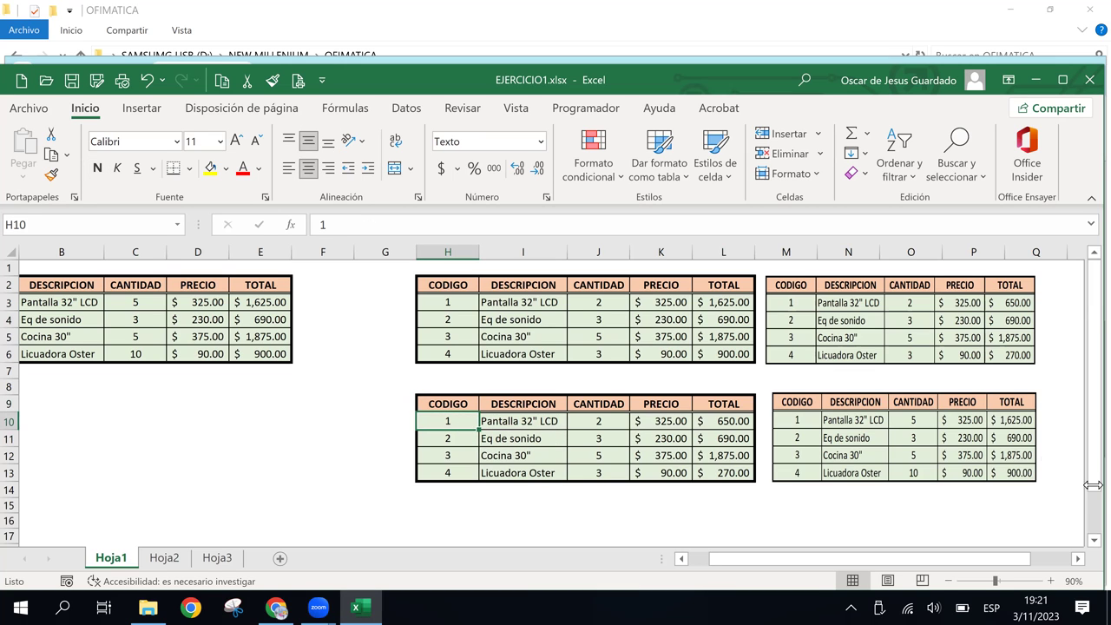
pyautogui.click(919, 455)
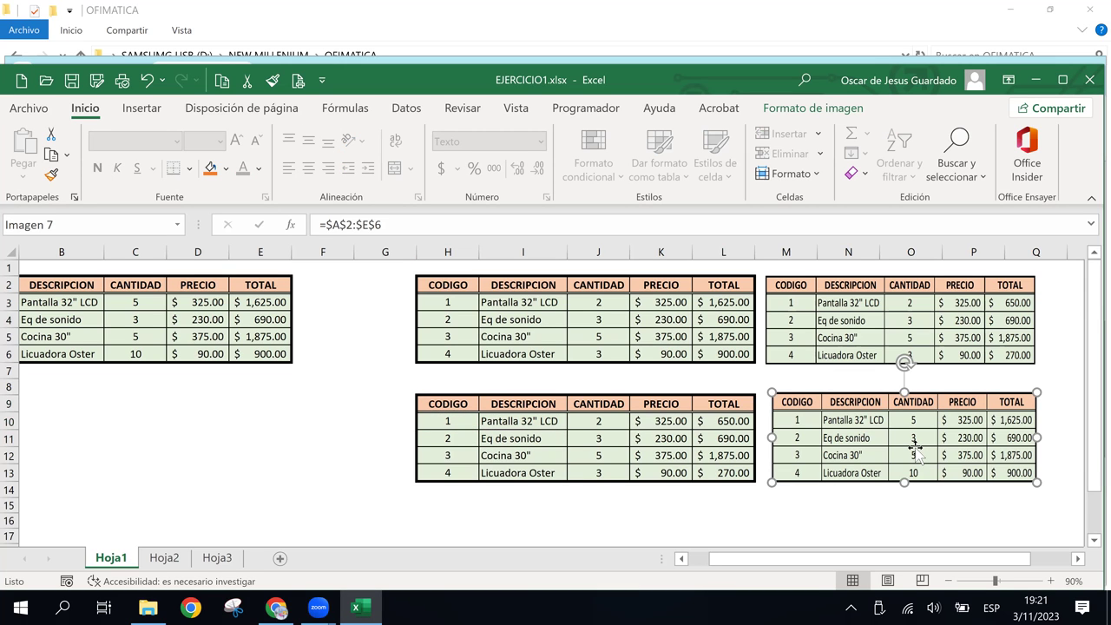
pyautogui.click(899, 314)
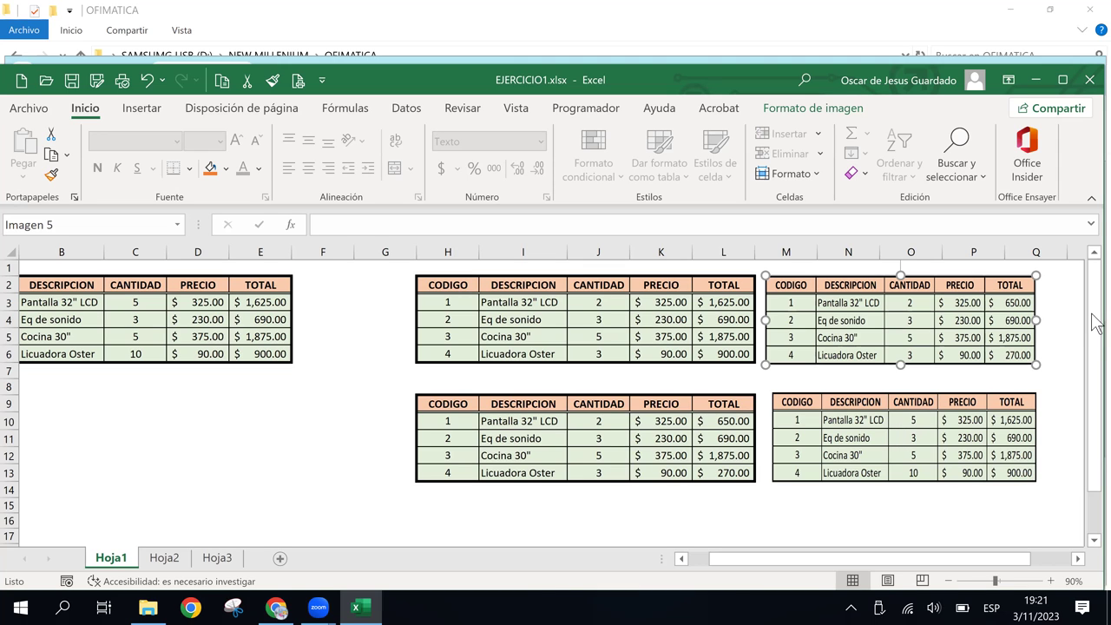
pyautogui.click(158, 406)
pyautogui.scroll(-1, 78, 485)
pyautogui.scroll(1, 78, 485)
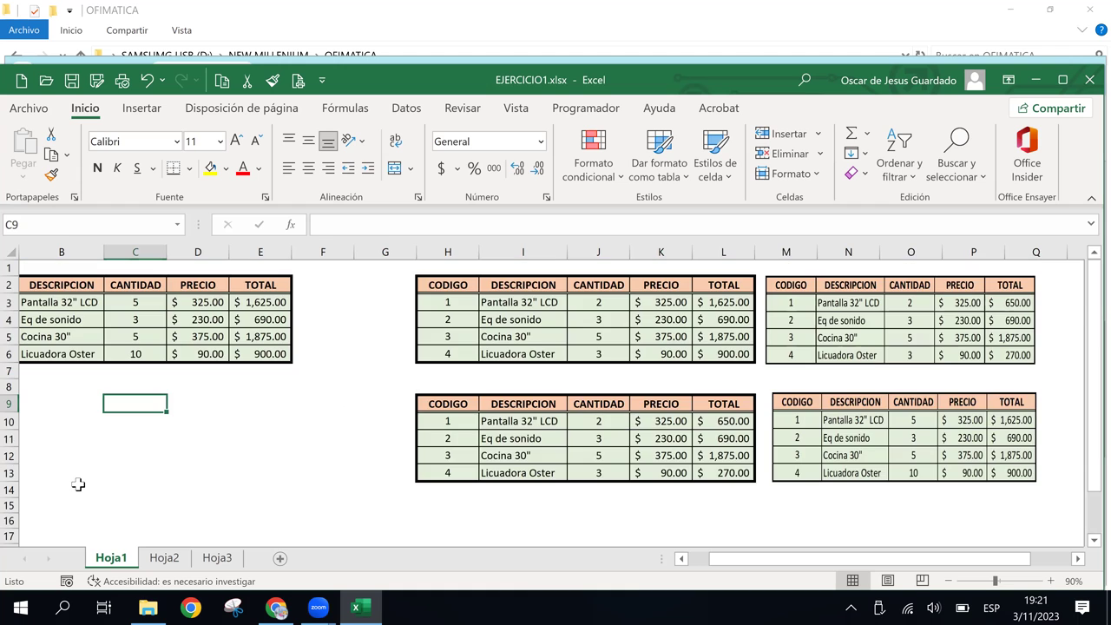
pyautogui.scroll(-1, 78, 484)
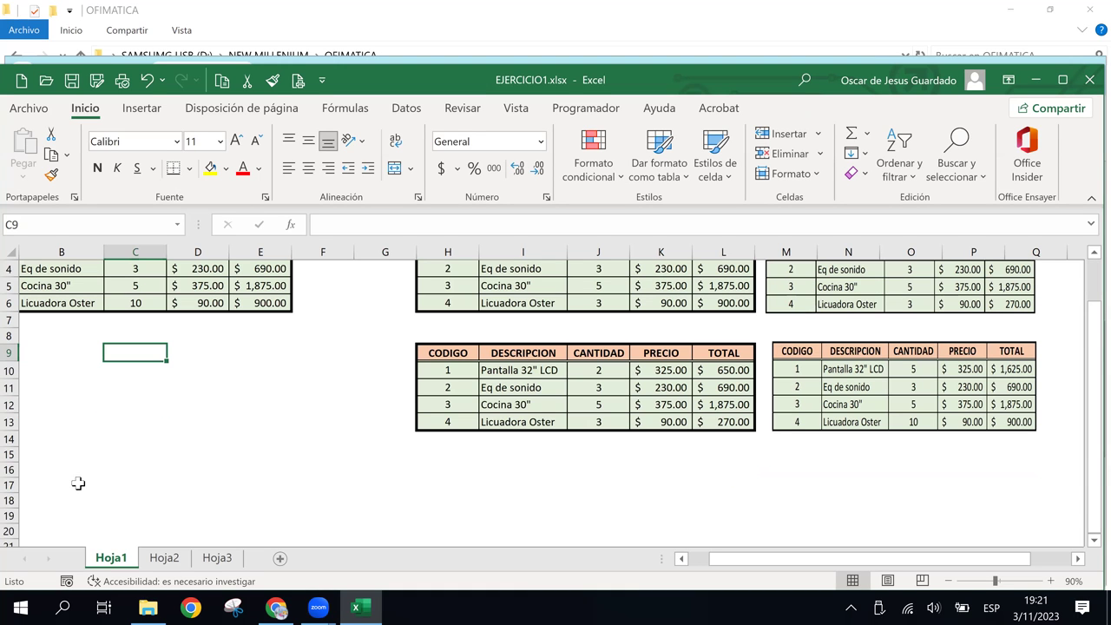
pyautogui.click(129, 429)
pyautogui.click(347, 368)
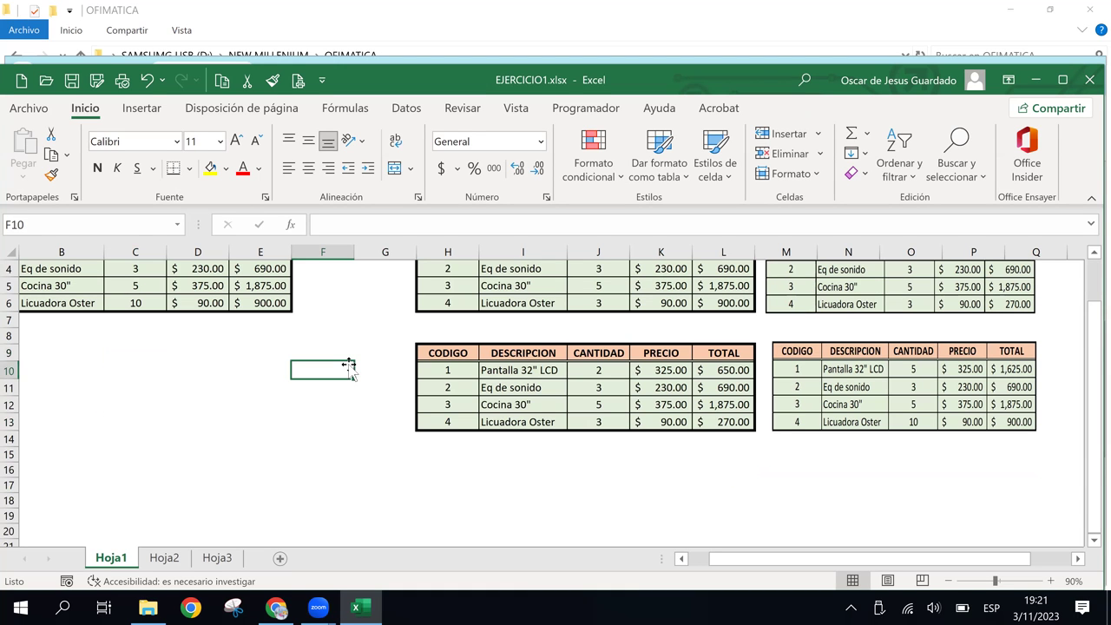
pyautogui.scroll(1, 347, 364)
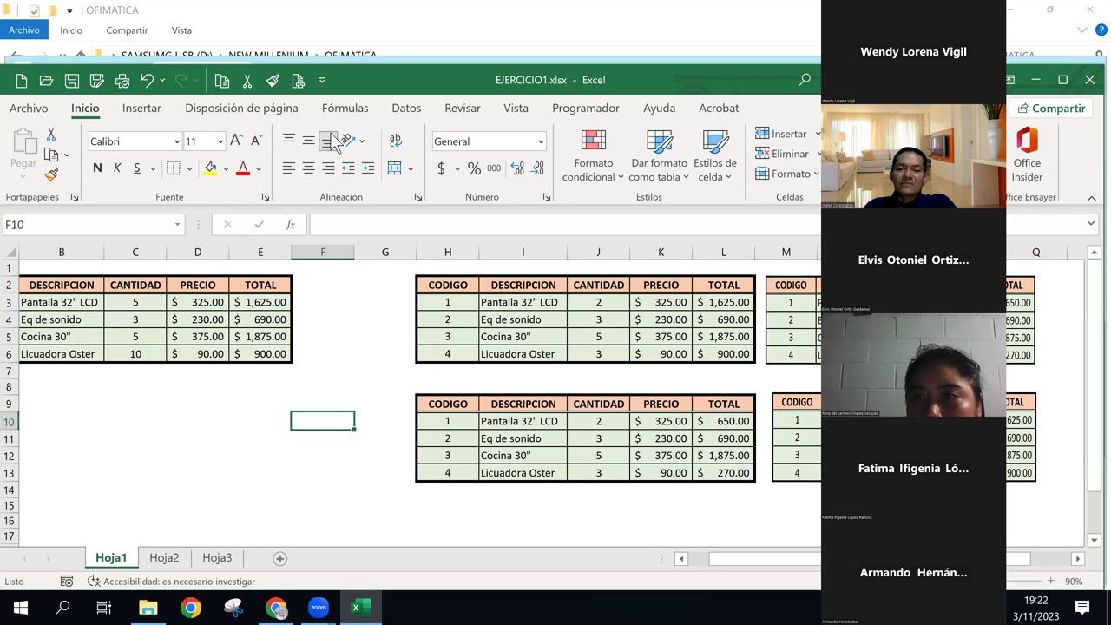
pyautogui.click(279, 356)
pyautogui.click(321, 386)
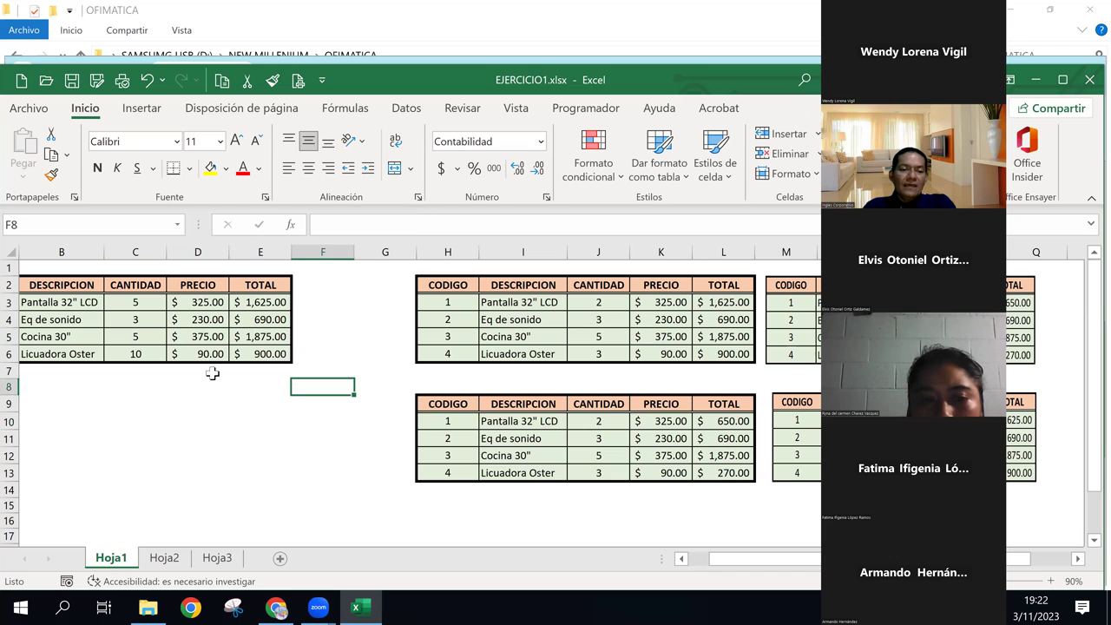
pyautogui.click(198, 386)
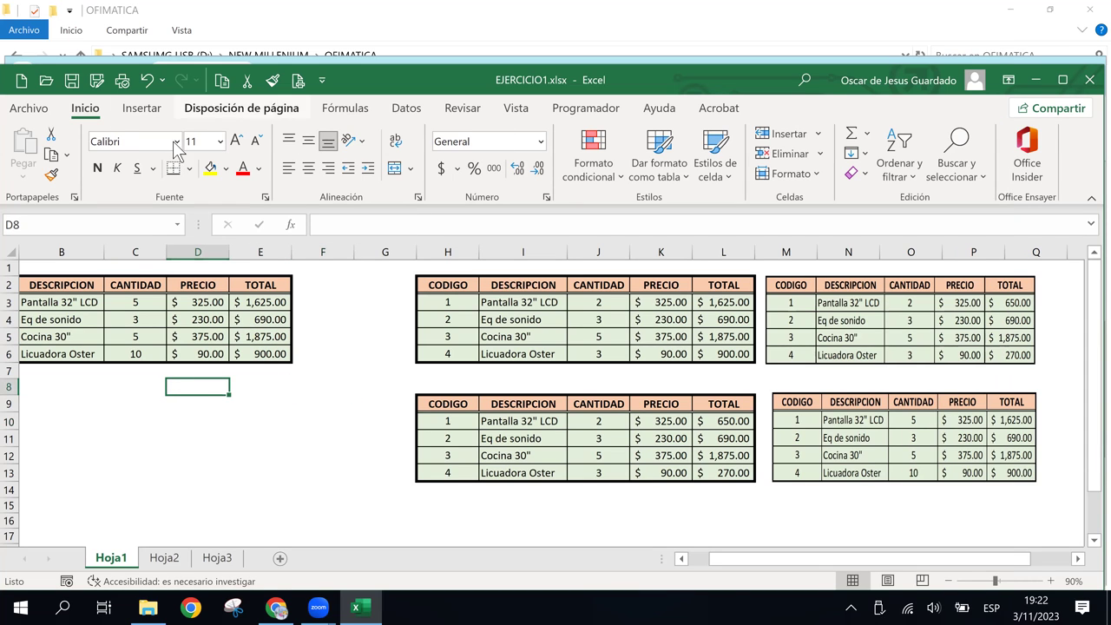
pyautogui.click(196, 403)
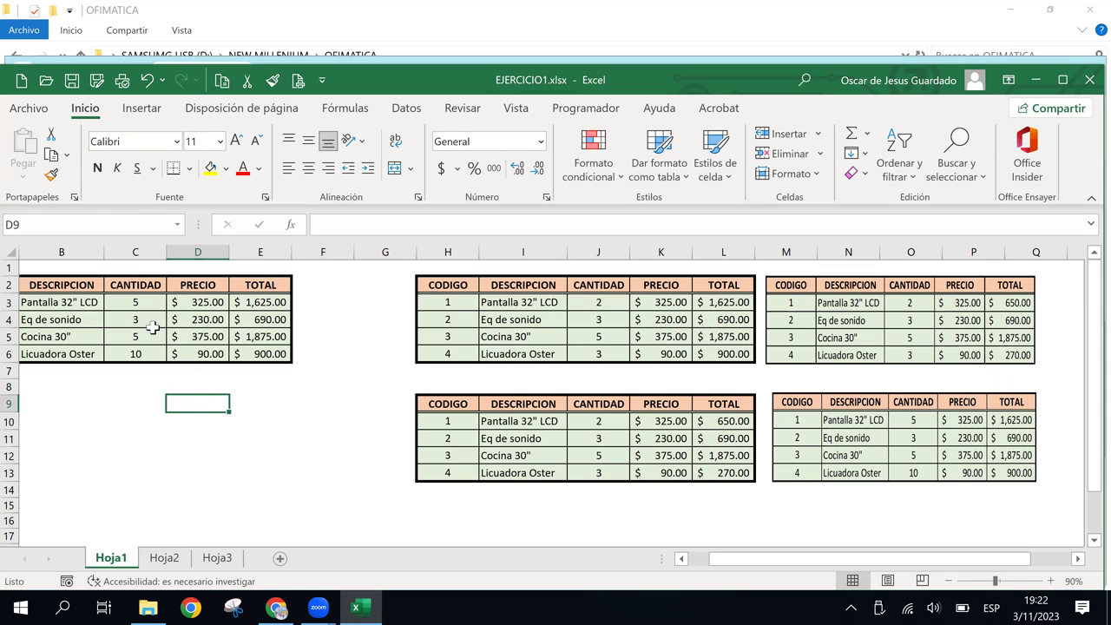
pyautogui.moveTo(62, 286); pyautogui.dragTo(272, 354)
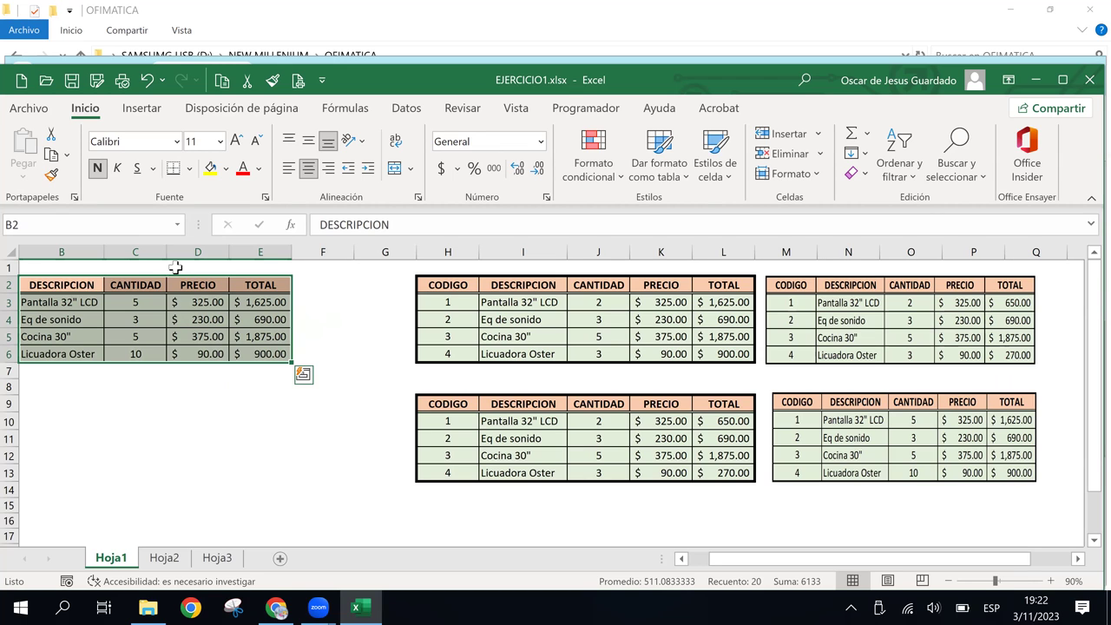
pyautogui.click(178, 303)
pyautogui.moveTo(65, 289); pyautogui.dragTo(253, 355)
pyautogui.moveTo(293, 307)
pyautogui.mouseDown()
pyautogui.moveTo(256, 427)
pyautogui.moveTo(258, 414)
pyautogui.mouseUp()
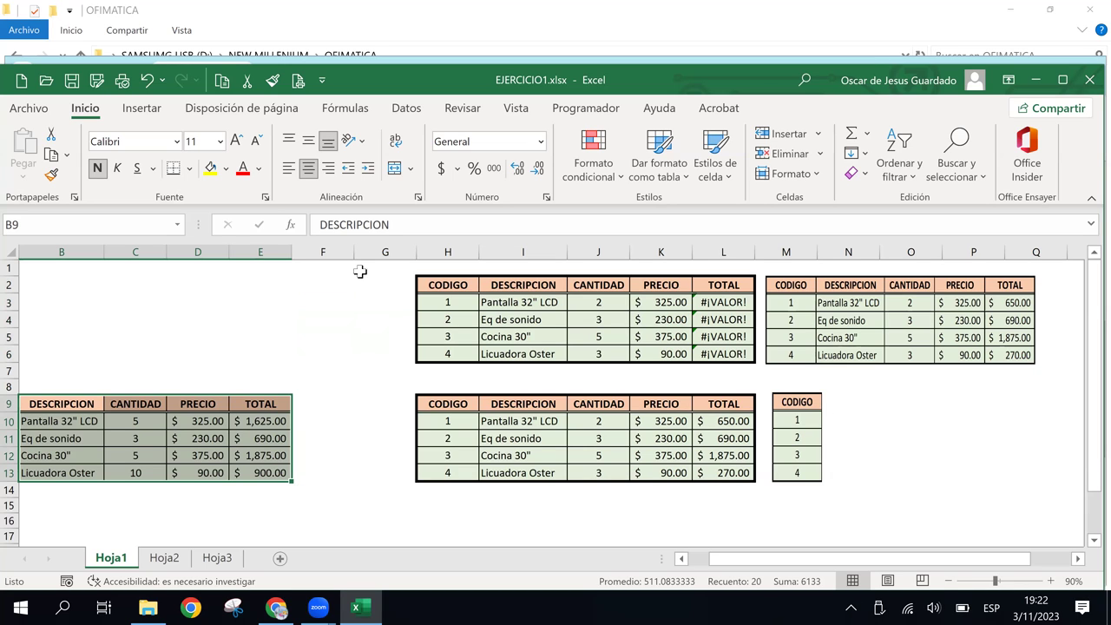
pyautogui.click(148, 82)
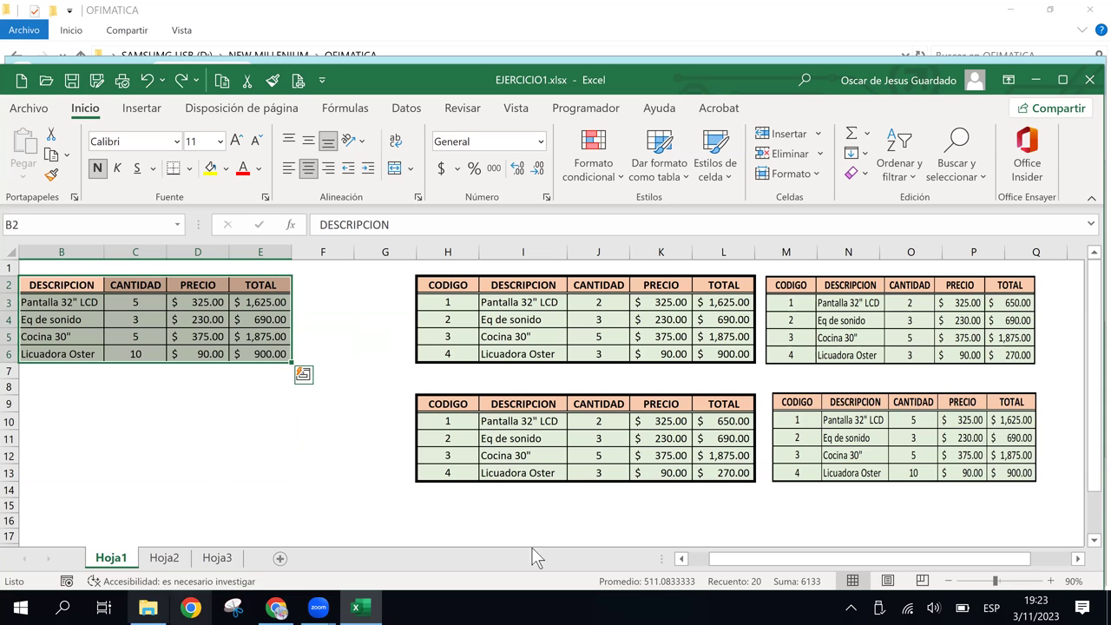
# Select A2:E6 and Ctrl+drag it down to create a copy at A9:E13.
pyautogui.click(681, 558)
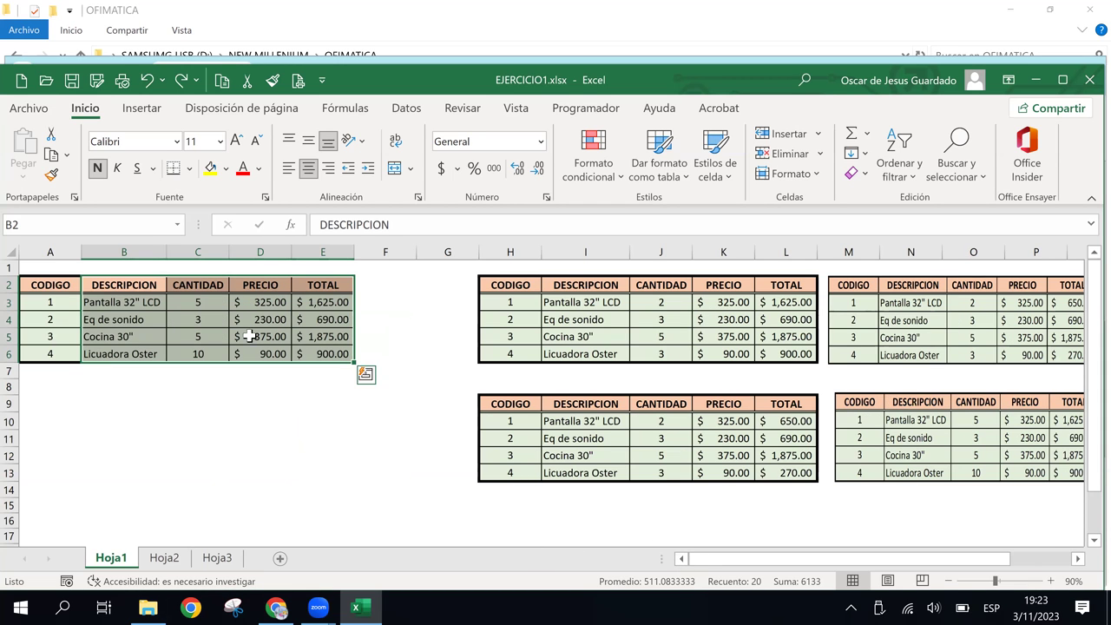
pyautogui.click(131, 319)
pyautogui.moveTo(52, 285); pyautogui.dragTo(329, 352)
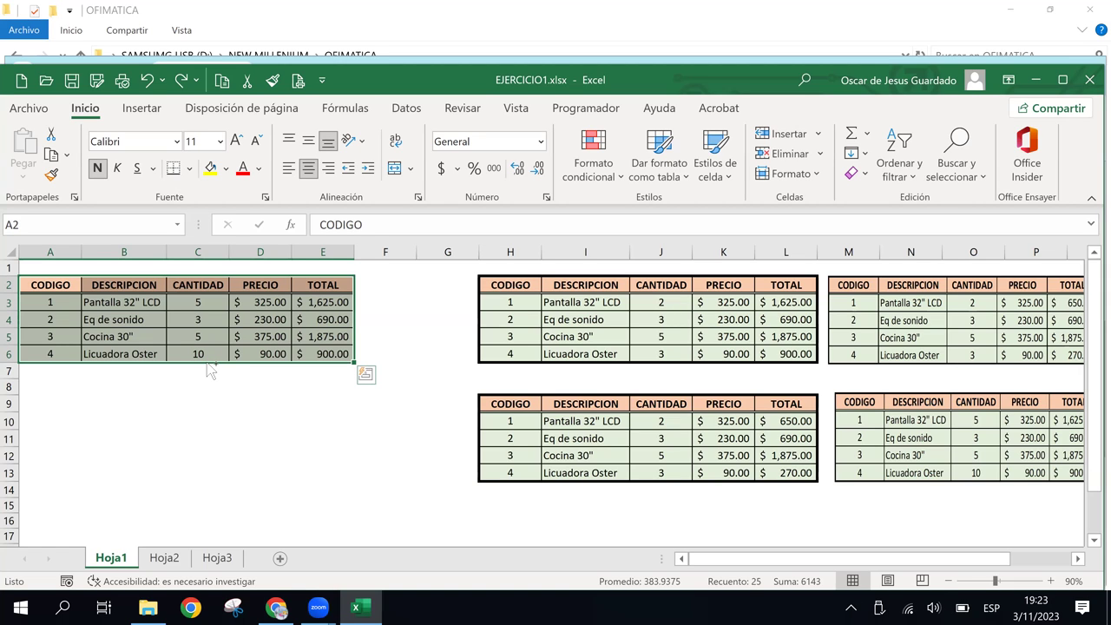
pyautogui.moveTo(208, 369); pyautogui.dragTo(204, 470)
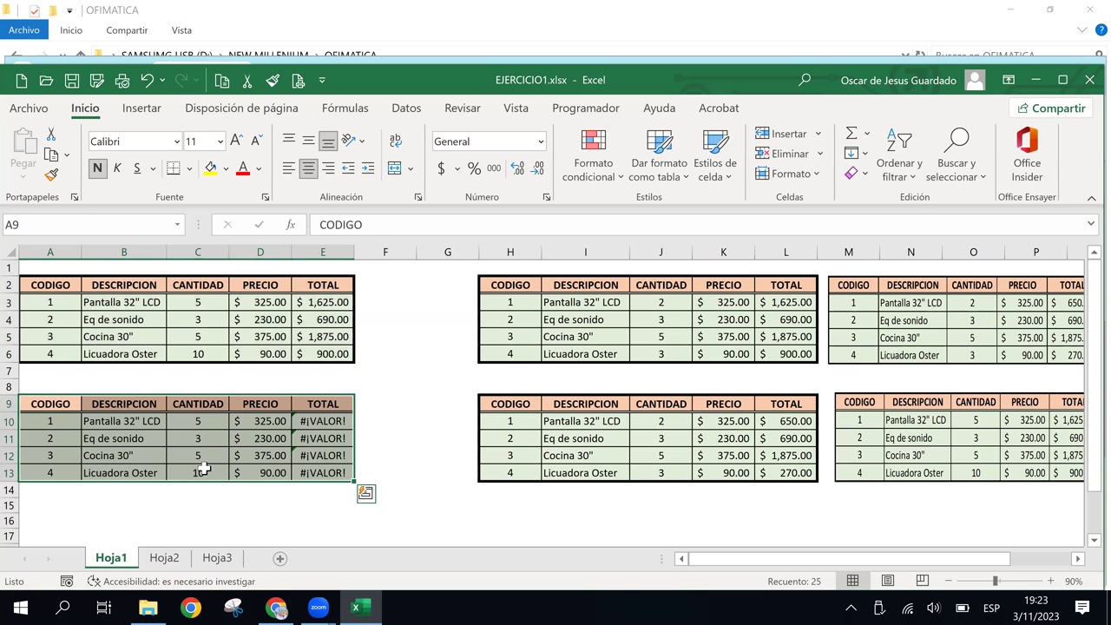
pyautogui.click(441, 335)
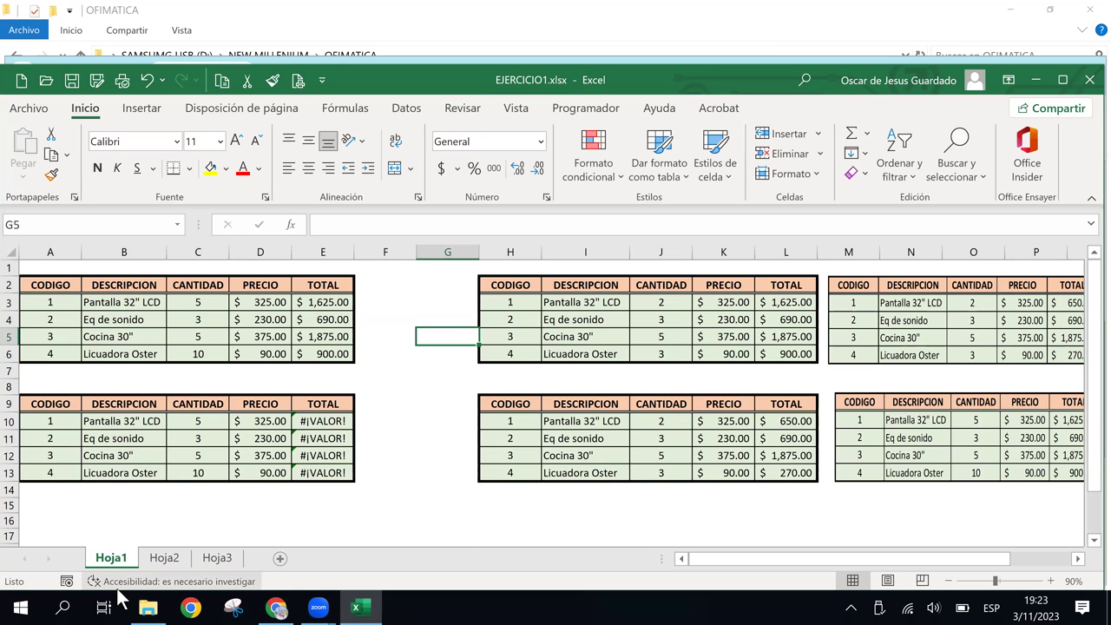
# Inspect the #¡VALOR! TOTAL formulas in E10:E13 and the PRECIO named range.
pyautogui.click(316, 421)
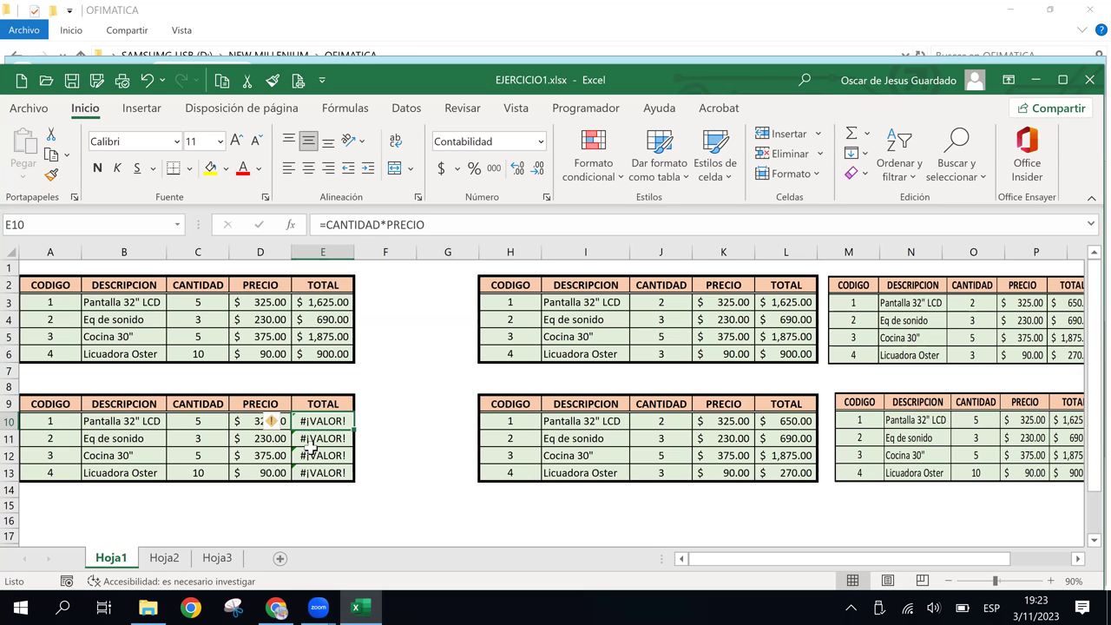
pyautogui.press('Down')
pyautogui.press('Down')
pyautogui.moveTo(255, 301); pyautogui.dragTo(254, 354)
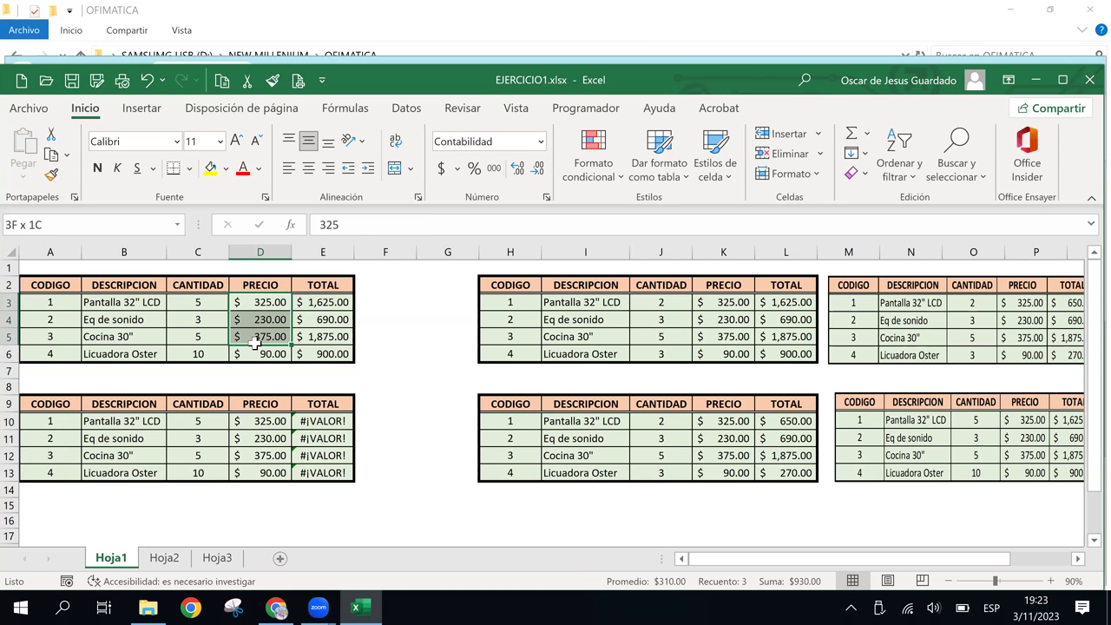
pyautogui.click(310, 410)
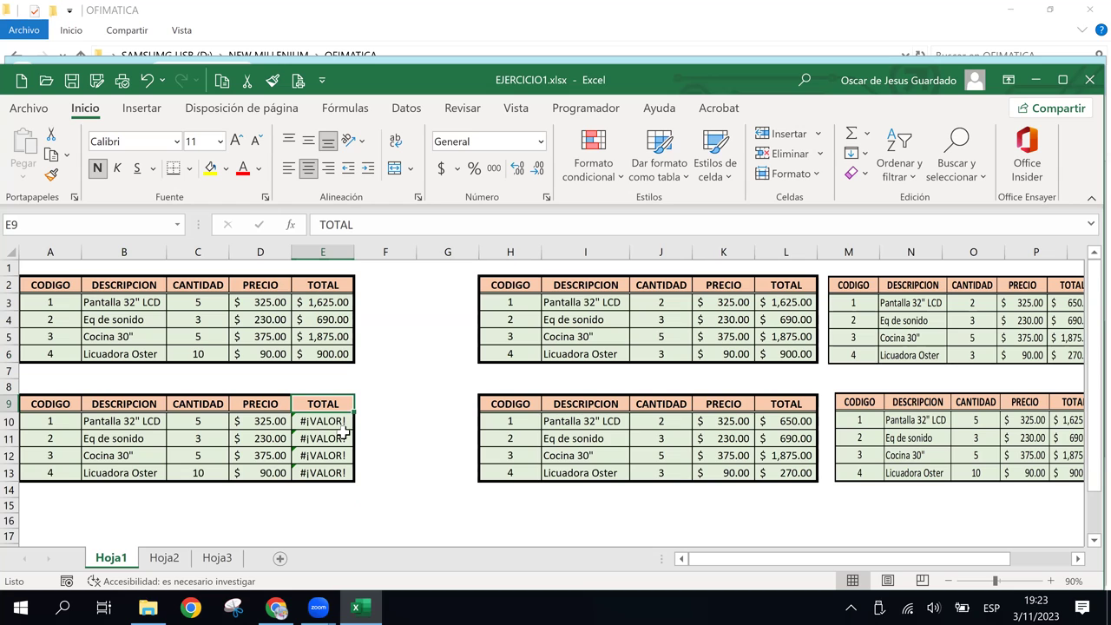
pyautogui.click(323, 422)
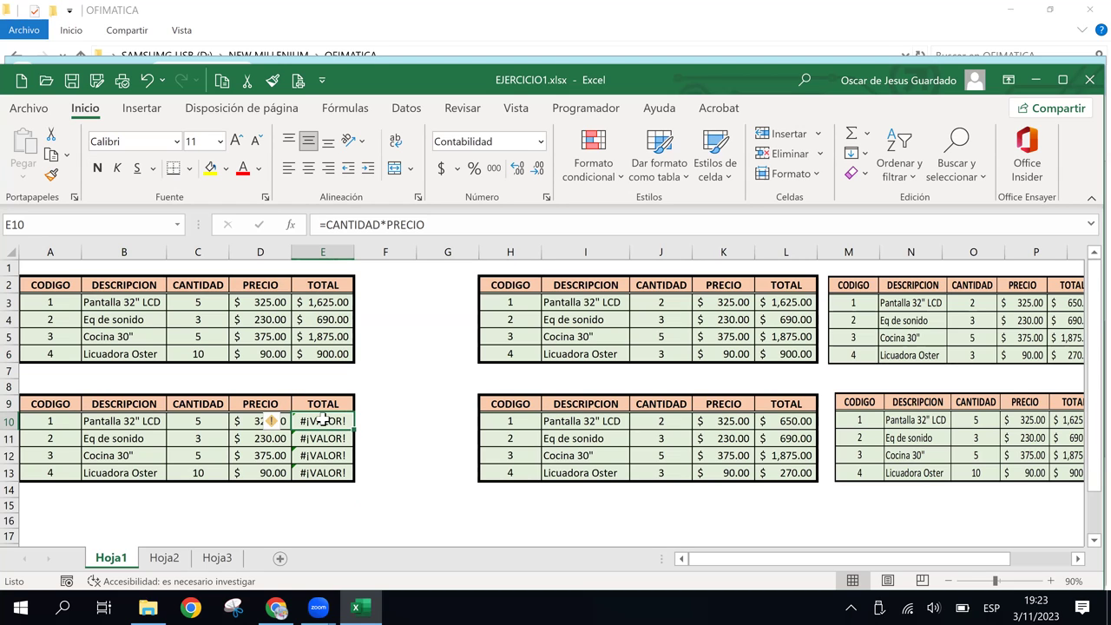
pyautogui.moveTo(323, 422); pyautogui.dragTo(322, 473)
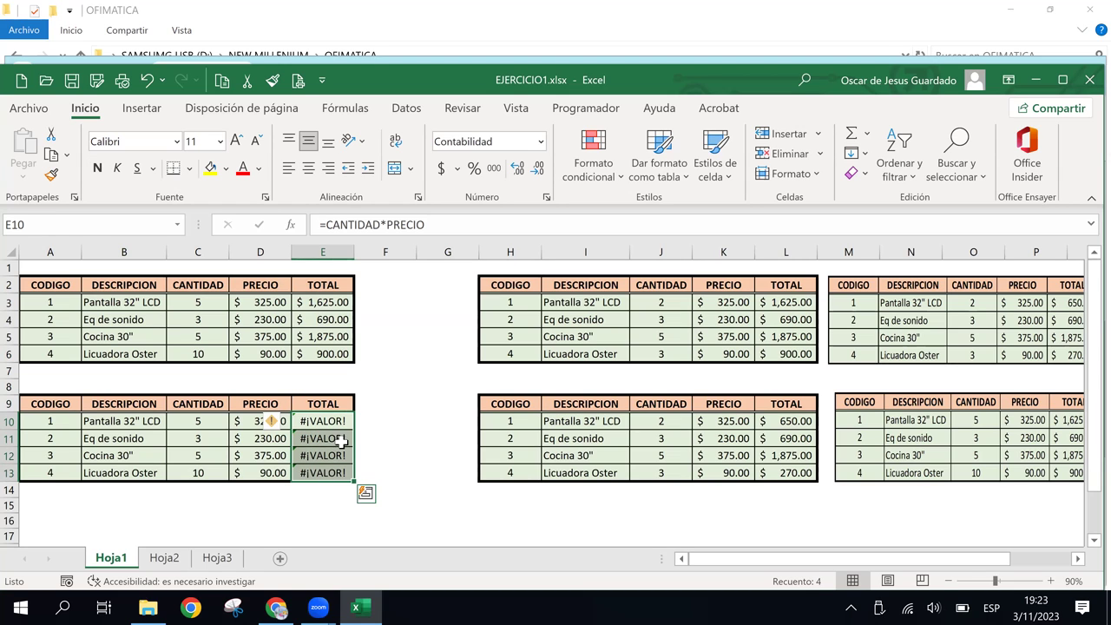
pyautogui.click(314, 421)
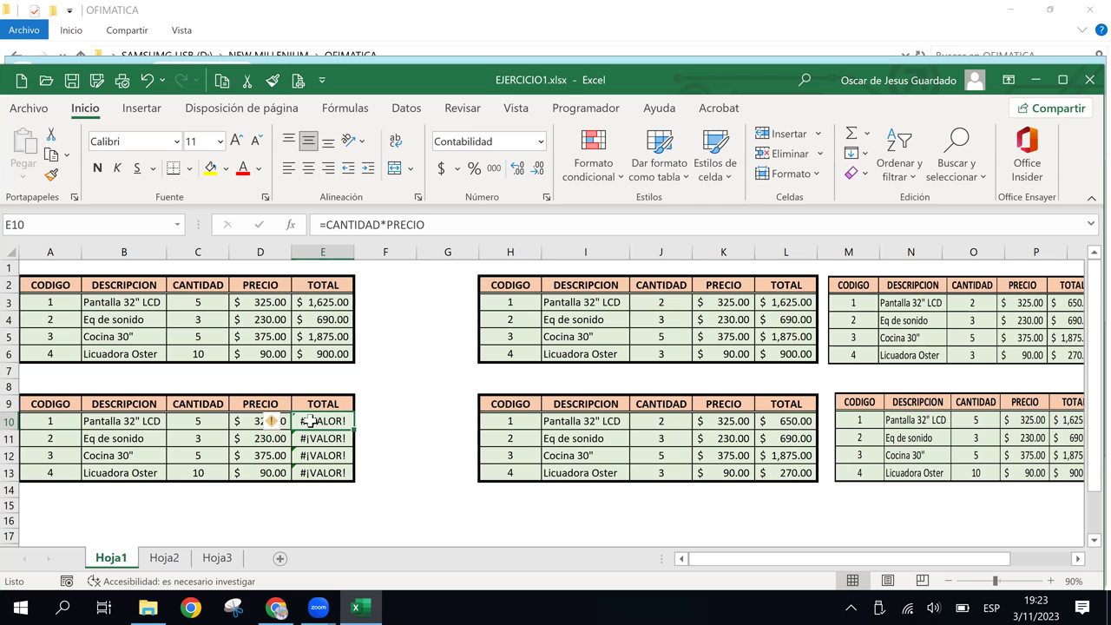
pyautogui.click(392, 444)
pyautogui.click(325, 422)
pyautogui.click(364, 443)
pyautogui.click(320, 423)
pyautogui.press('Left')
pyautogui.press('Left')
pyautogui.press('Right')
pyautogui.click(314, 421)
# Rewrite the E10 formula as =C10*D10.
pyautogui.click(371, 225)
pyautogui.doubleClick(371, 225)
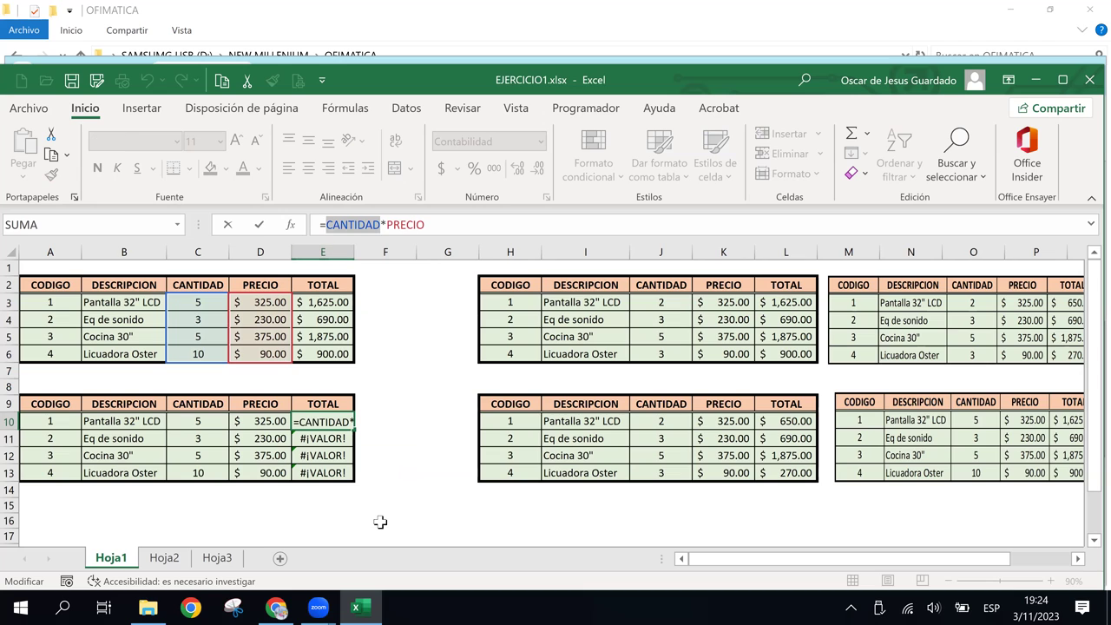
pyautogui.write('C10')
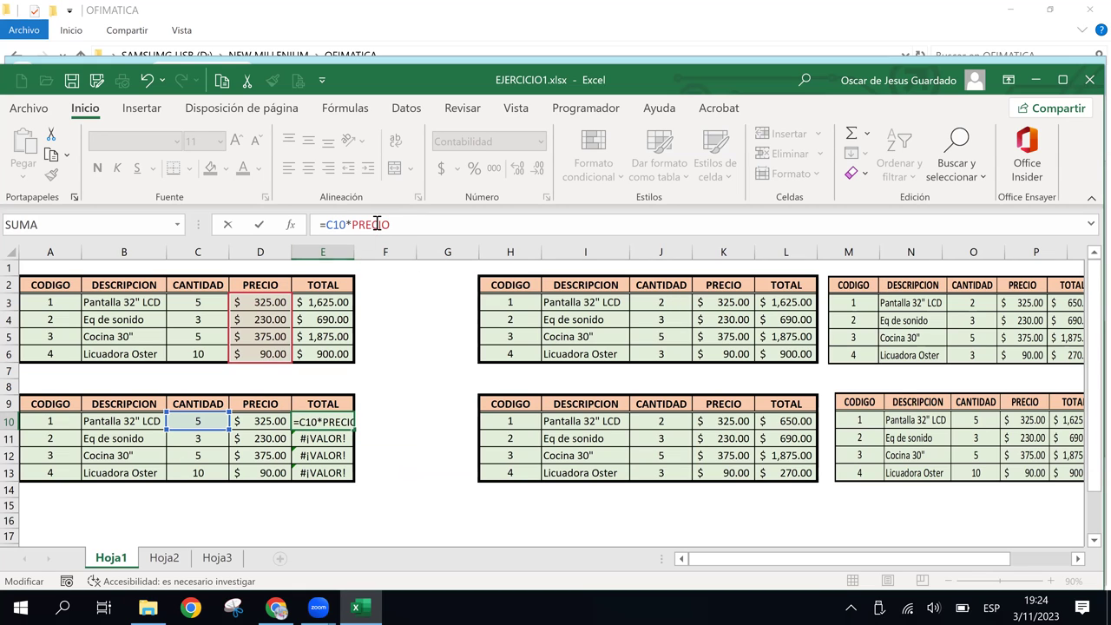
pyautogui.doubleClick(377, 223)
pyautogui.click(258, 421)
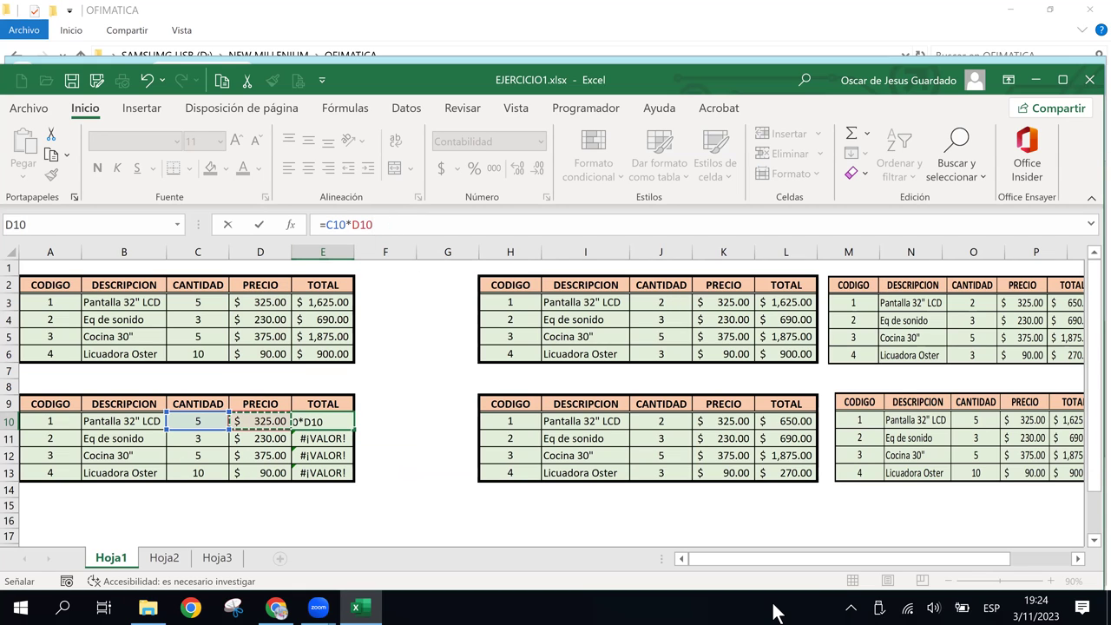
pyautogui.press('Return')
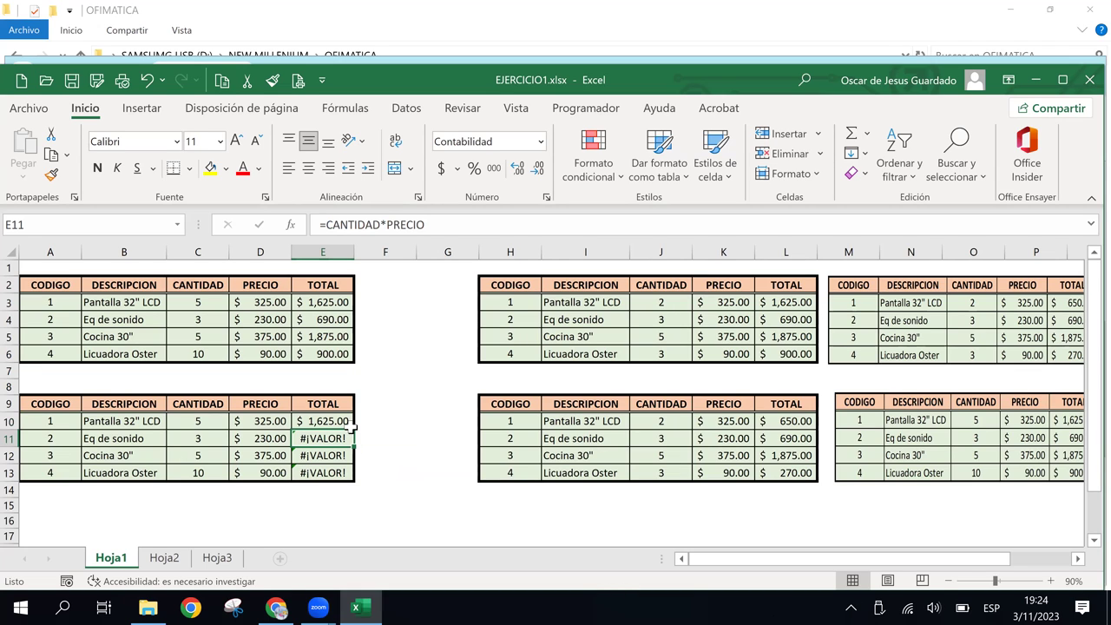
# Fill E10's formula down to E13, giving $1,625.00, $690.00, $1,875.00 and $900.00.
pyautogui.click(351, 425)
pyautogui.moveTo(352, 429); pyautogui.dragTo(351, 473)
pyautogui.click(411, 519)
pyautogui.click(393, 408)
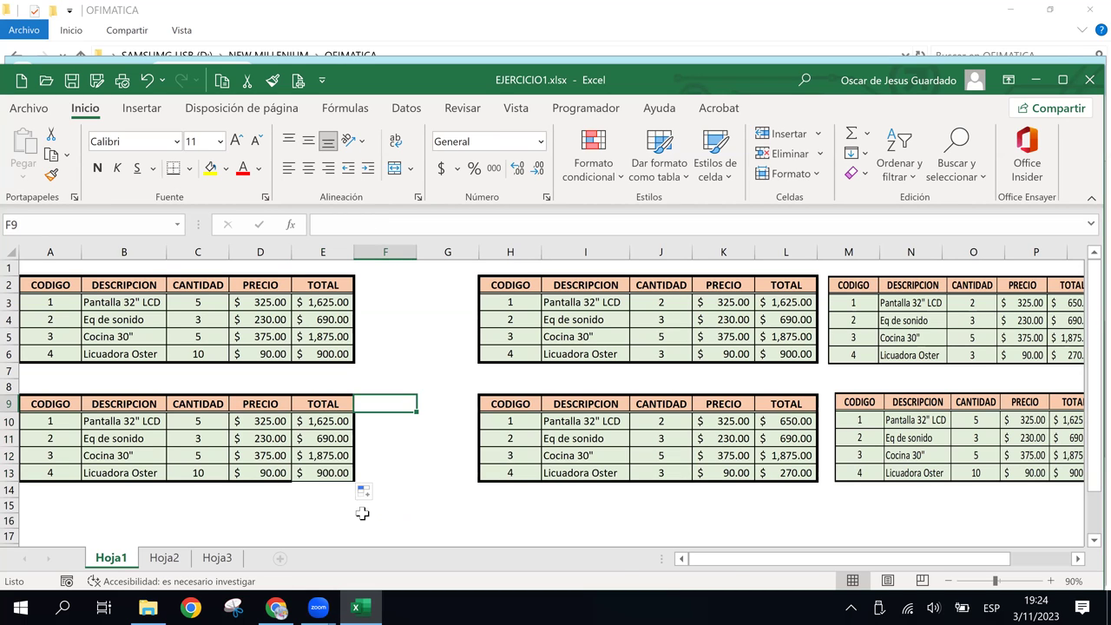
pyautogui.click(323, 460)
pyautogui.click(422, 486)
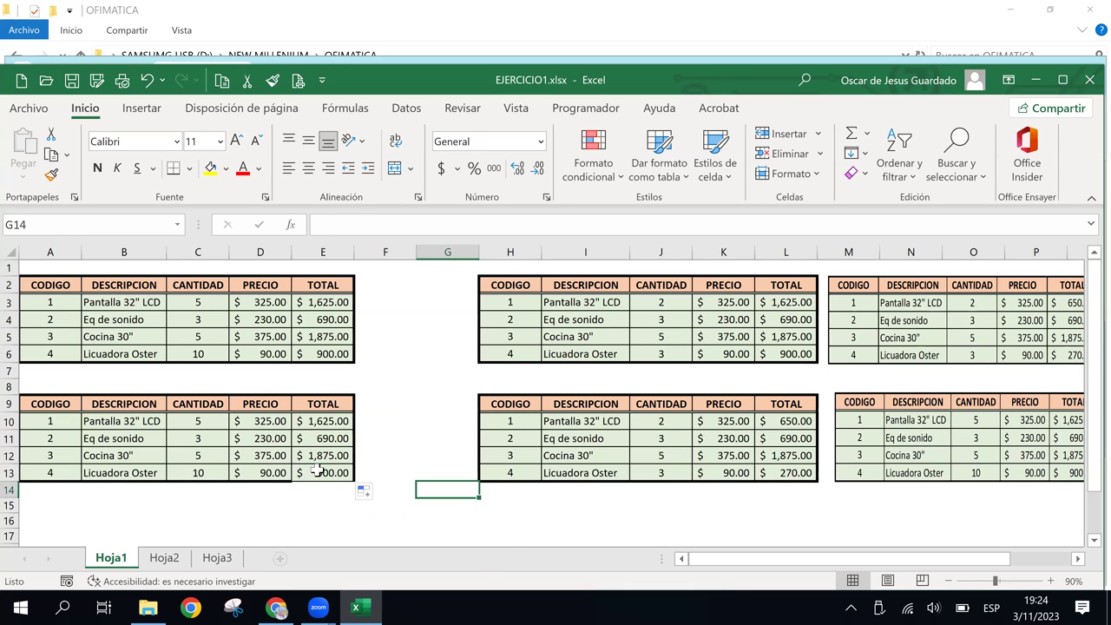
pyautogui.click(310, 473)
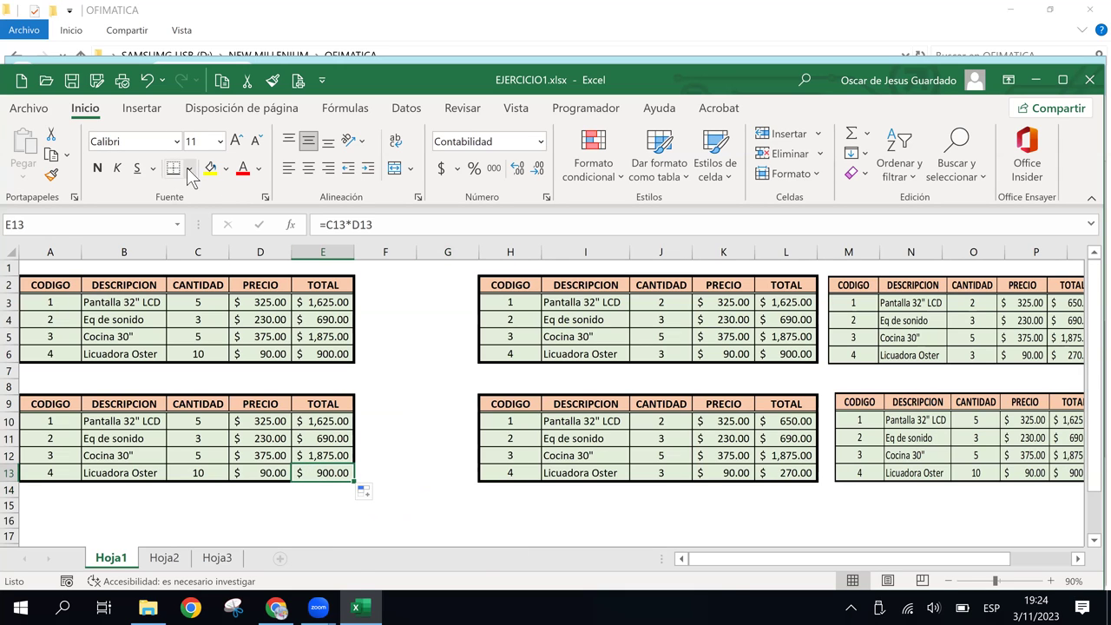
# Apply a thick bottom border to E13 from the Bordes list.
pyautogui.click(189, 169)
pyautogui.scroll(-1, 243, 512)
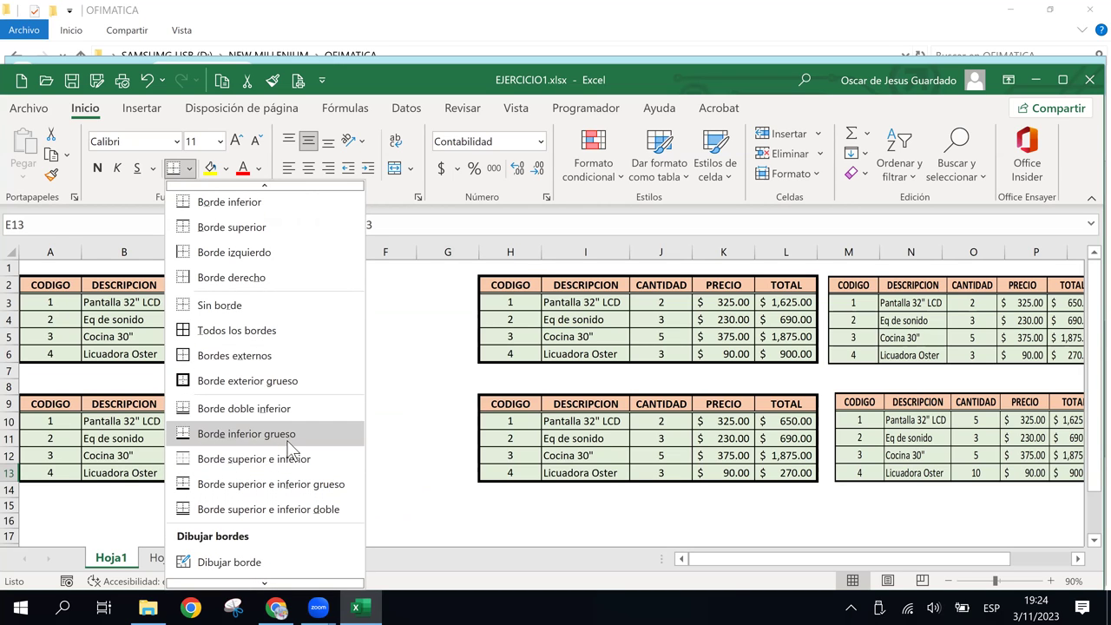
pyautogui.click(293, 435)
pyautogui.click(407, 489)
pyautogui.click(312, 455)
pyautogui.click(317, 473)
# Set E13's thick bottom border through Más bordes in the Format Cells dialog.
pyautogui.click(190, 169)
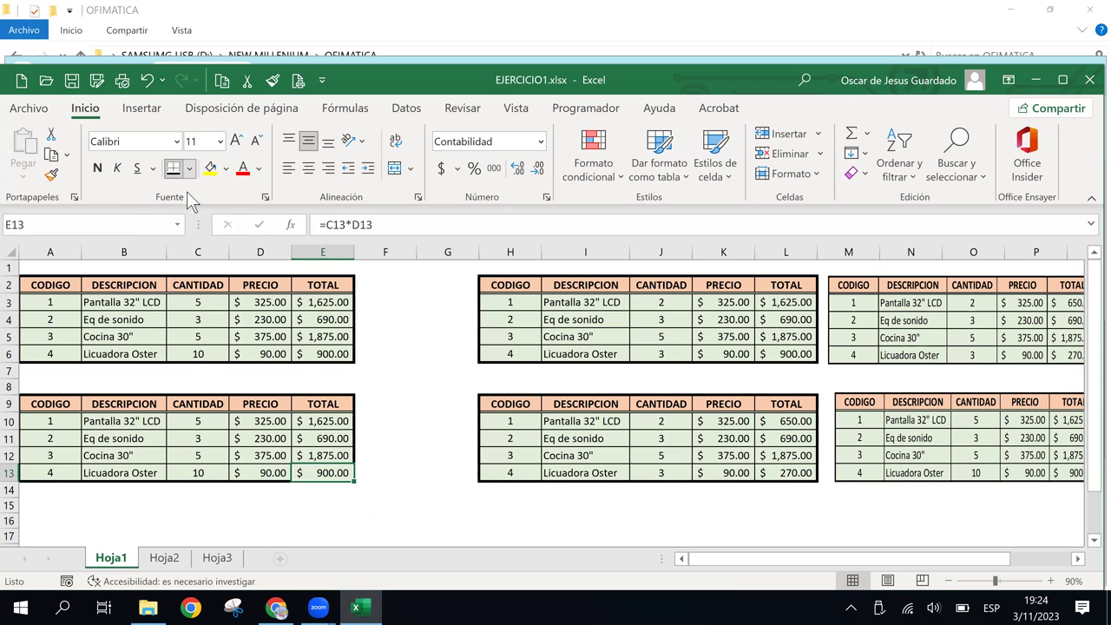
pyautogui.click(232, 576)
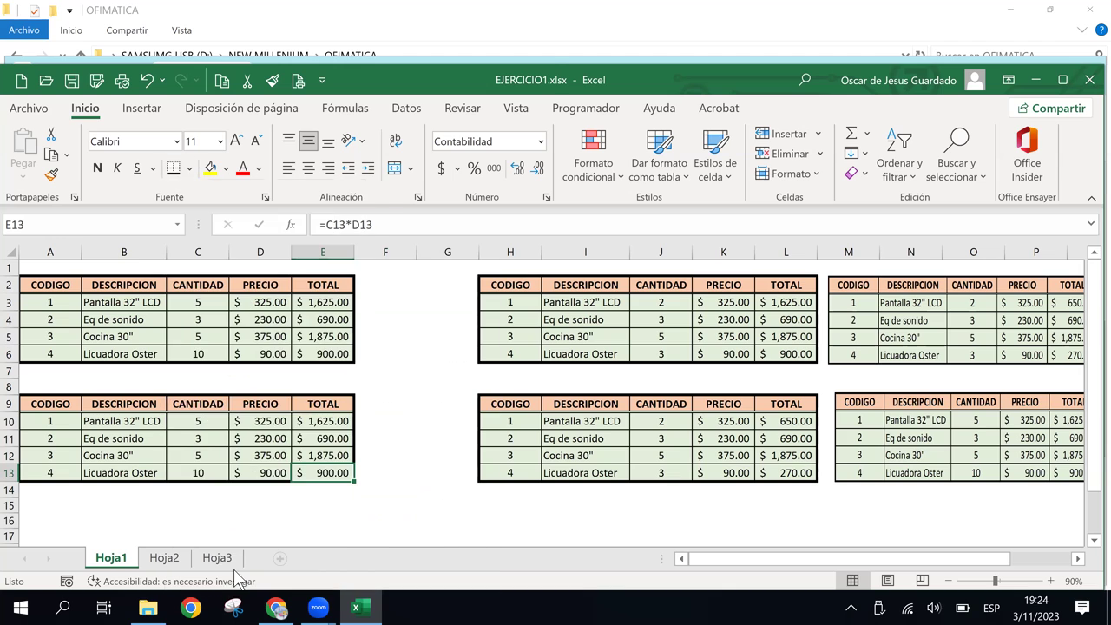
pyautogui.click(211, 230)
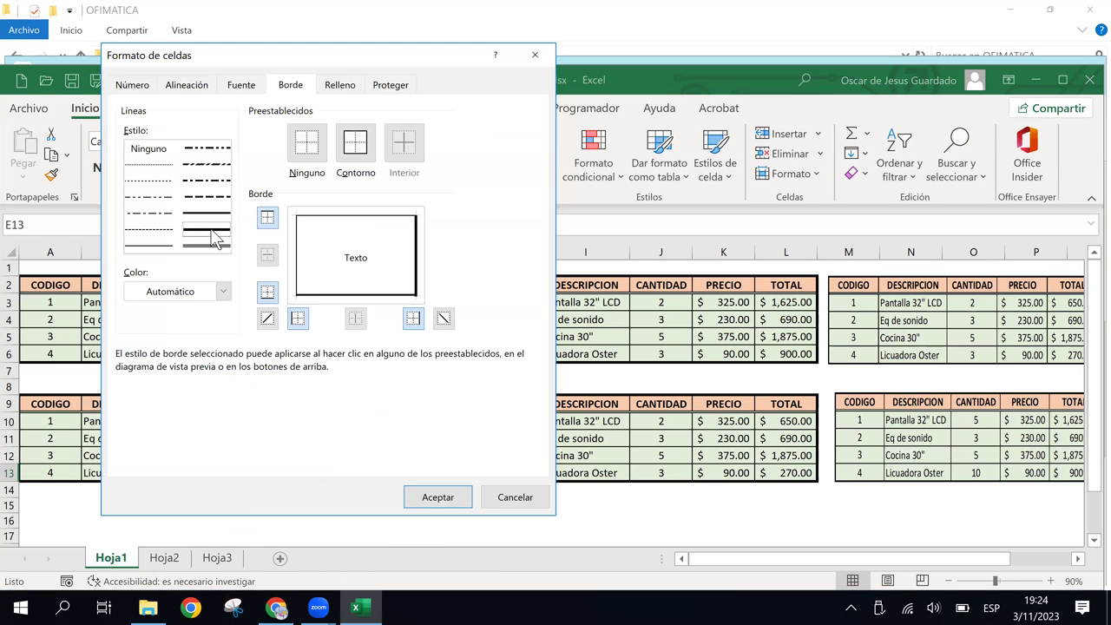
pyautogui.click(337, 294)
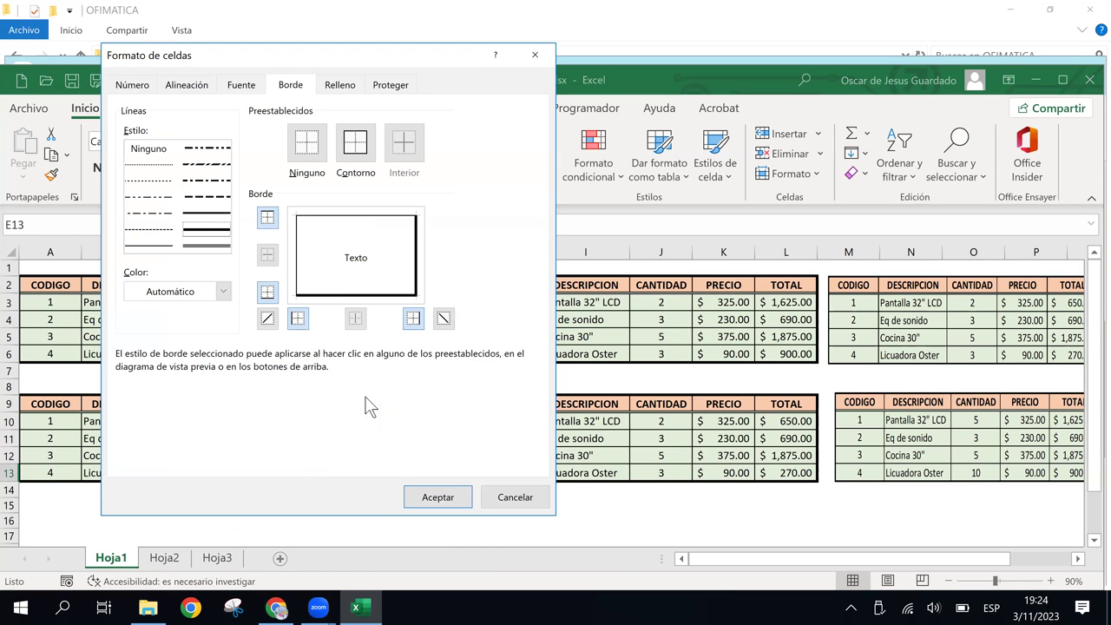
pyautogui.click(438, 497)
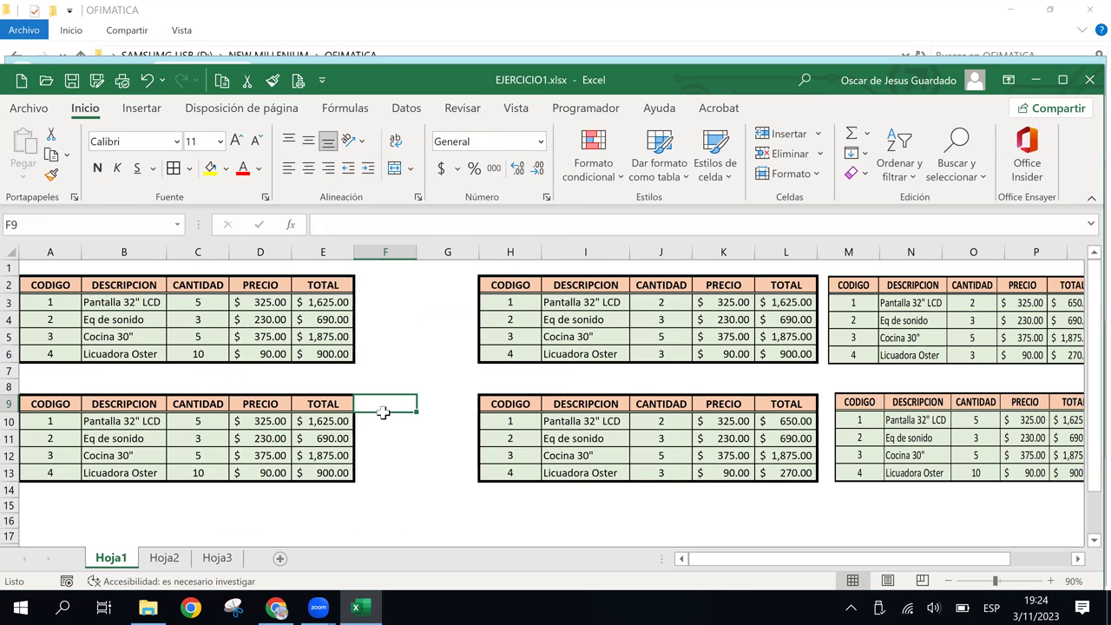
pyautogui.click(347, 439)
pyautogui.click(299, 421)
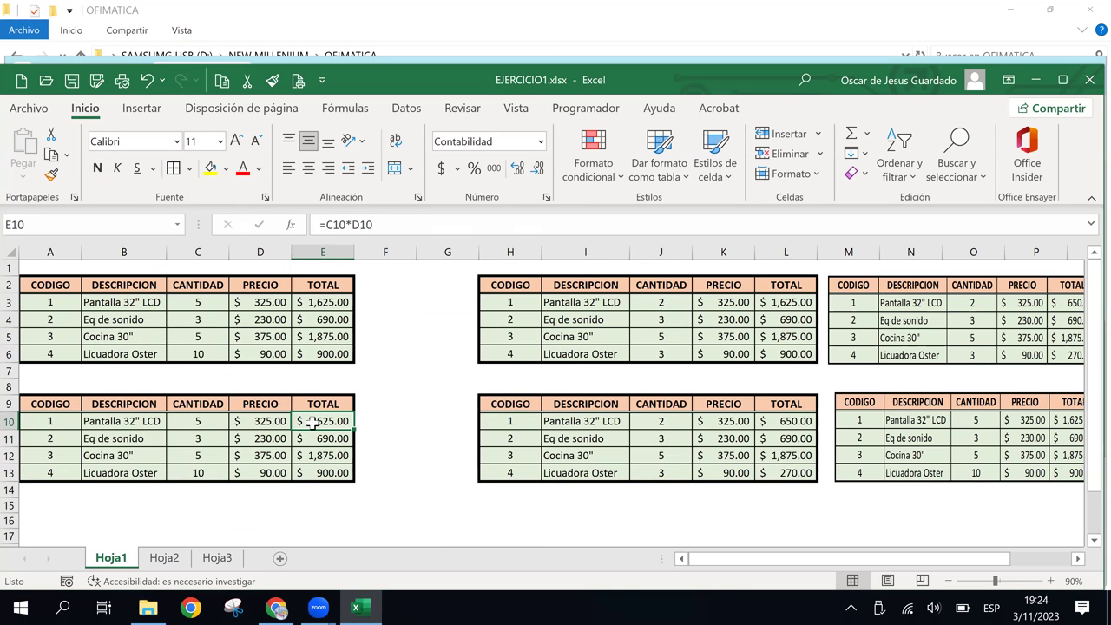
pyautogui.click(364, 225)
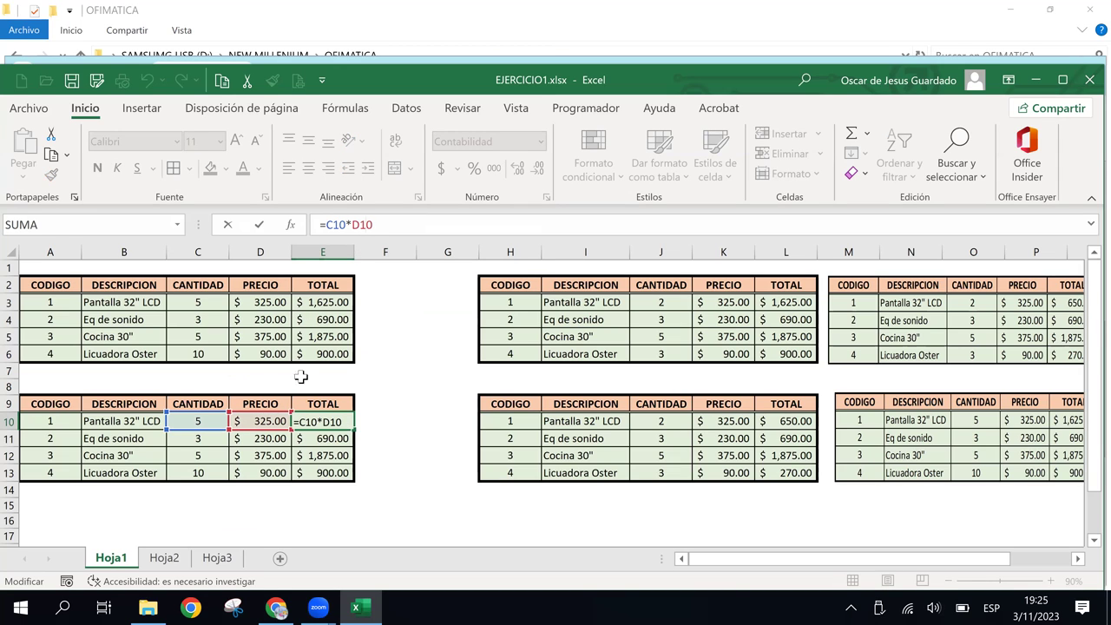
pyautogui.click(439, 389)
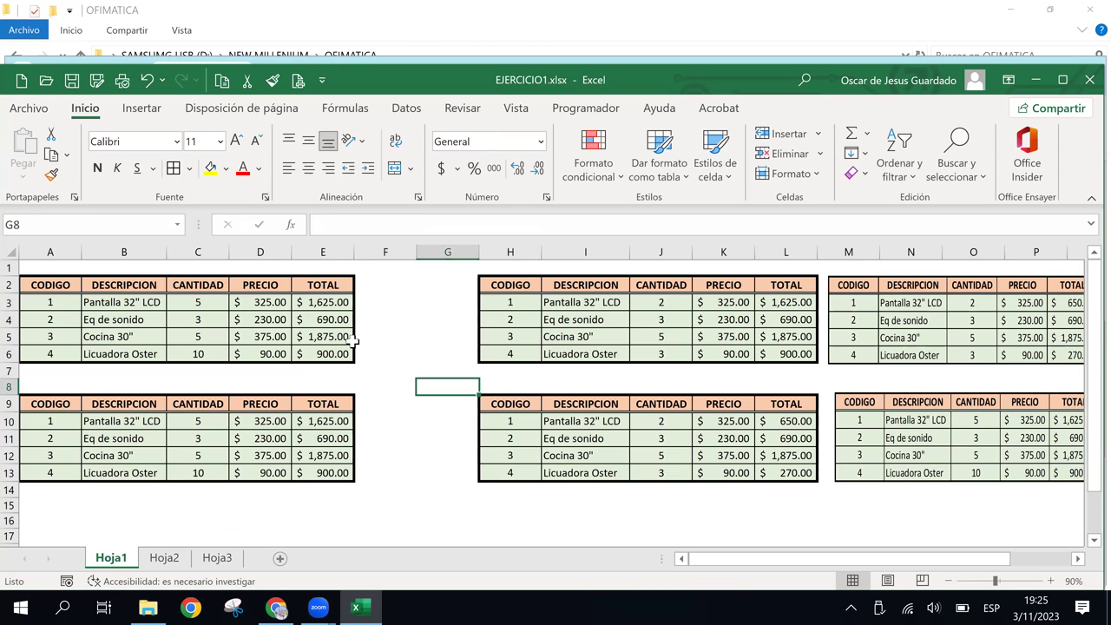
pyautogui.click(274, 321)
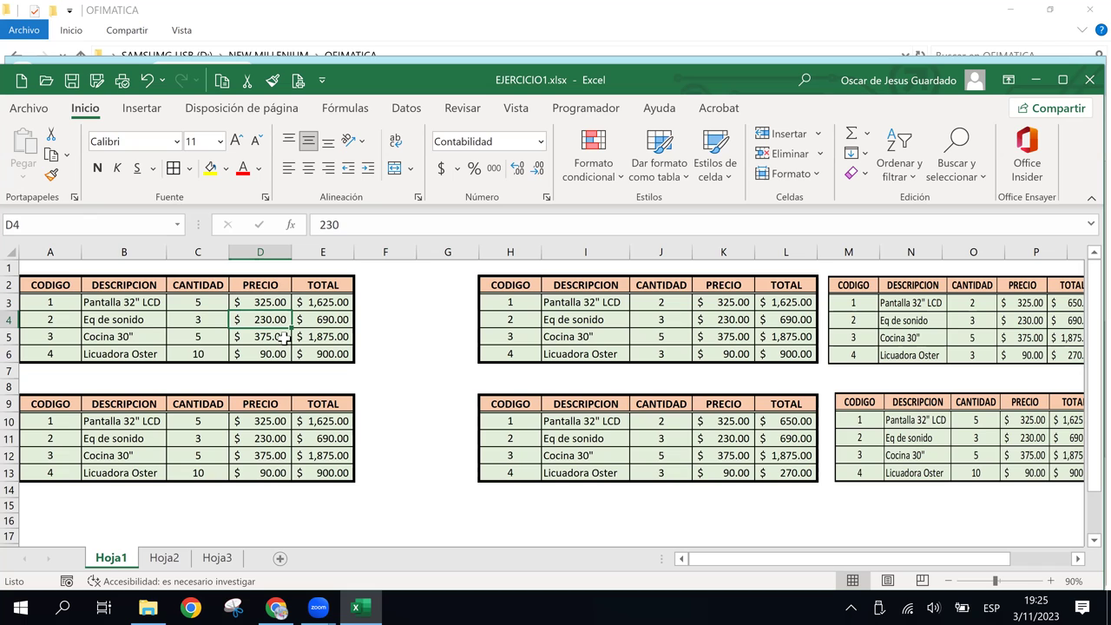
pyautogui.click(393, 439)
pyautogui.scroll(-1, 392, 439)
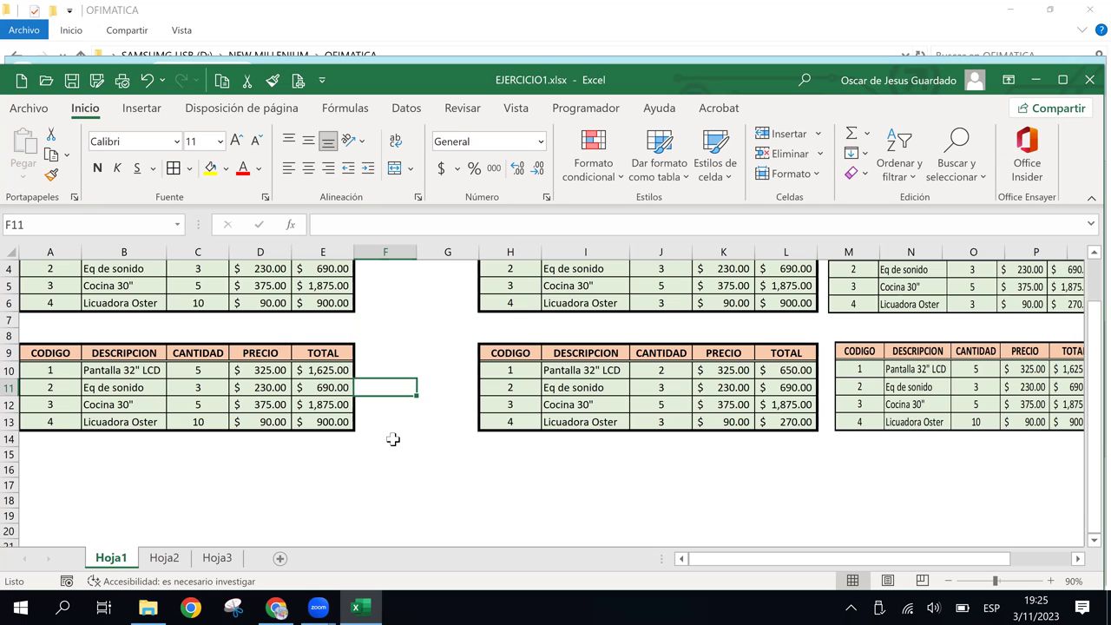
pyautogui.moveTo(45, 371); pyautogui.dragTo(35, 421)
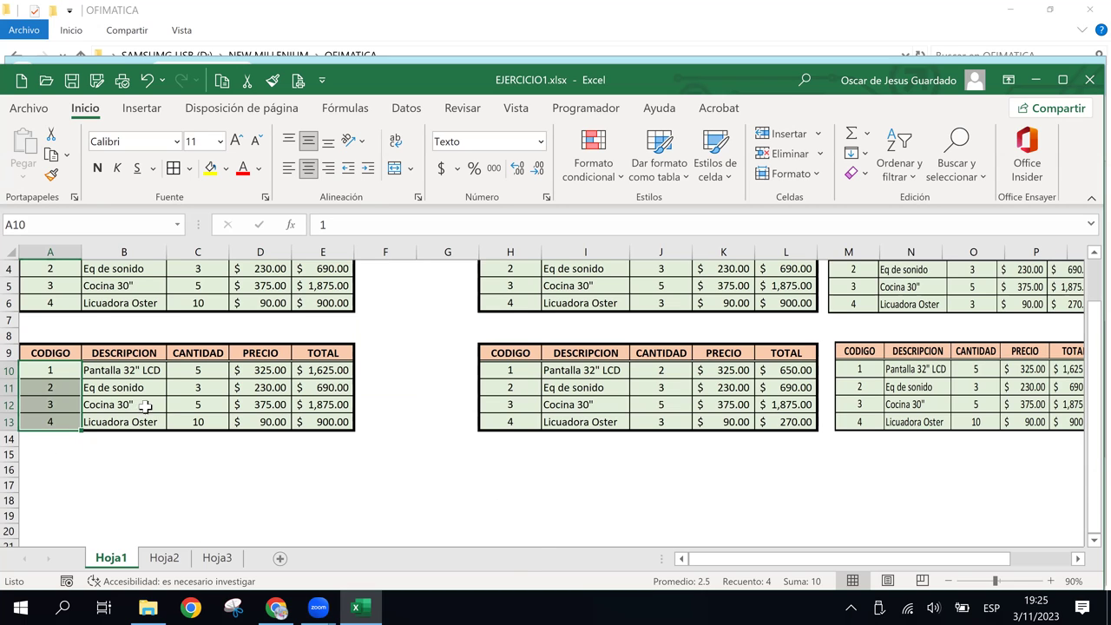
pyautogui.click(55, 369)
pyautogui.click(145, 355)
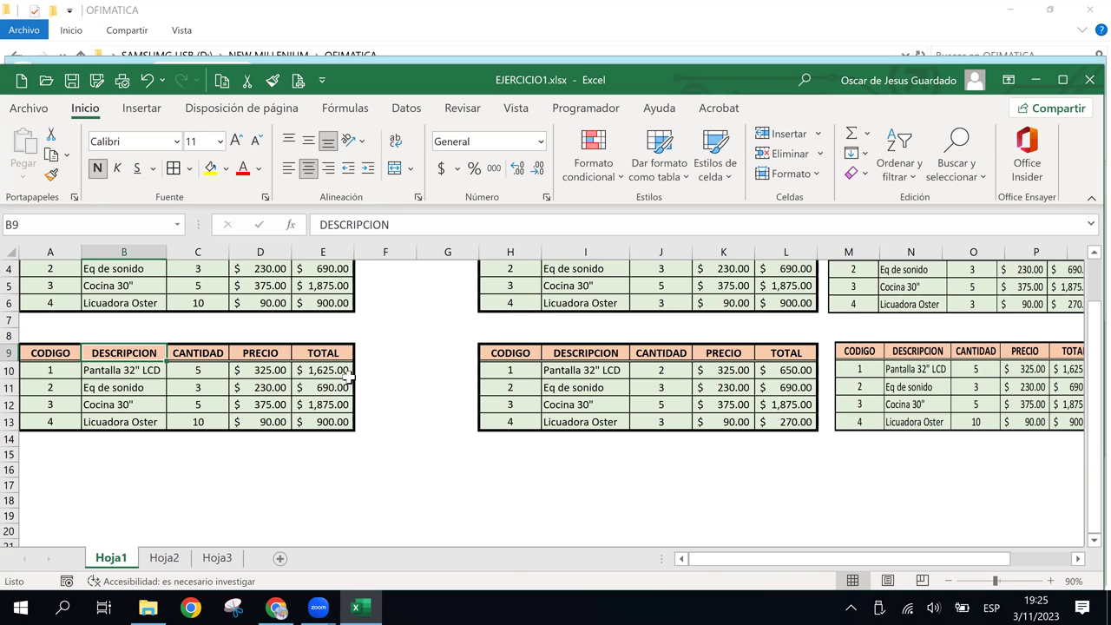
pyautogui.click(308, 356)
pyautogui.click(91, 390)
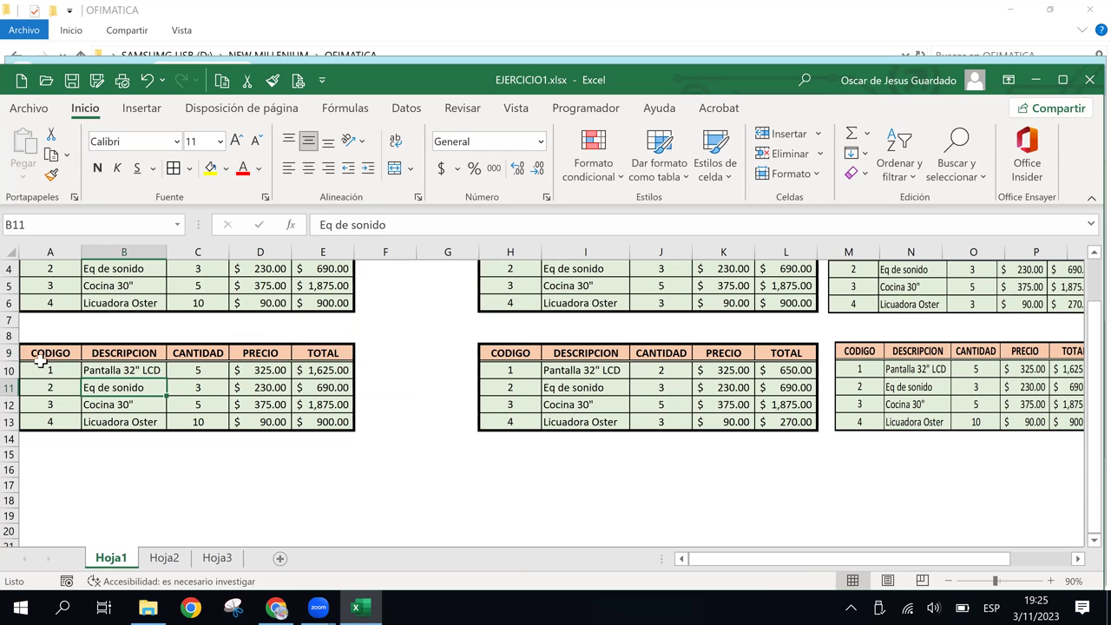
# Copy the product codes 1 to 4 from A10:A13.
pyautogui.click(50, 354)
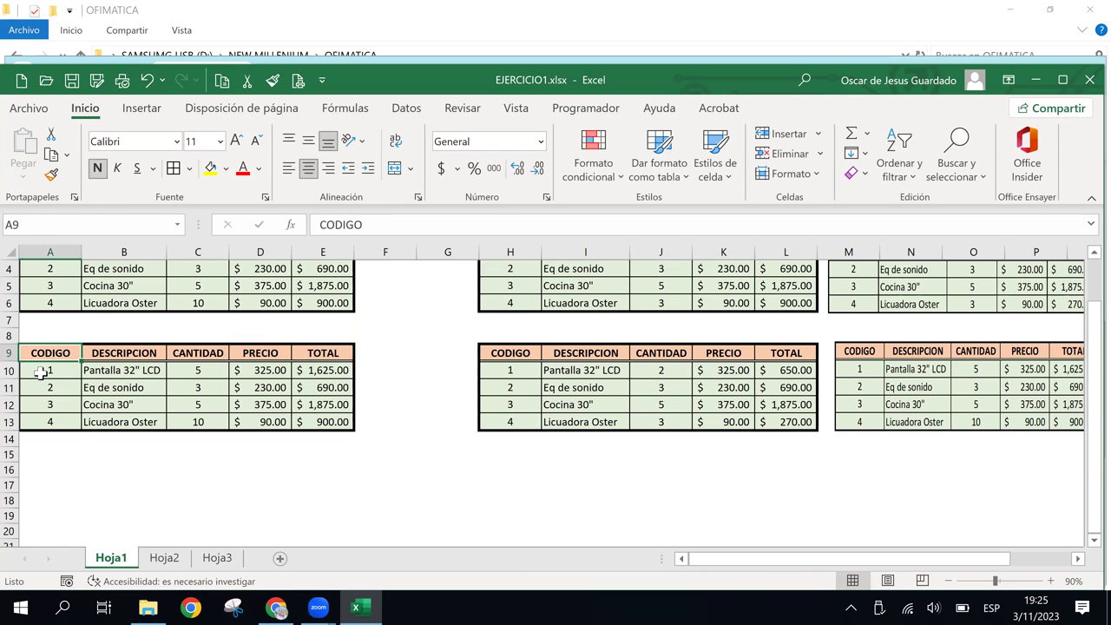
pyautogui.moveTo(40, 371); pyautogui.dragTo(45, 424)
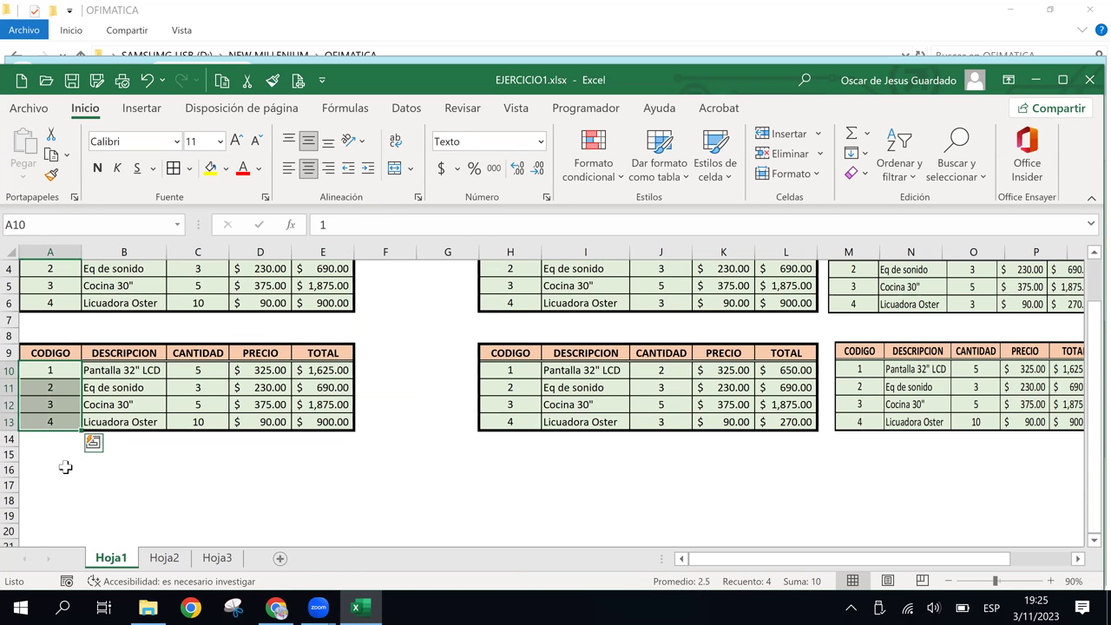
pyautogui.moveTo(48, 468); pyautogui.dragTo(364, 480)
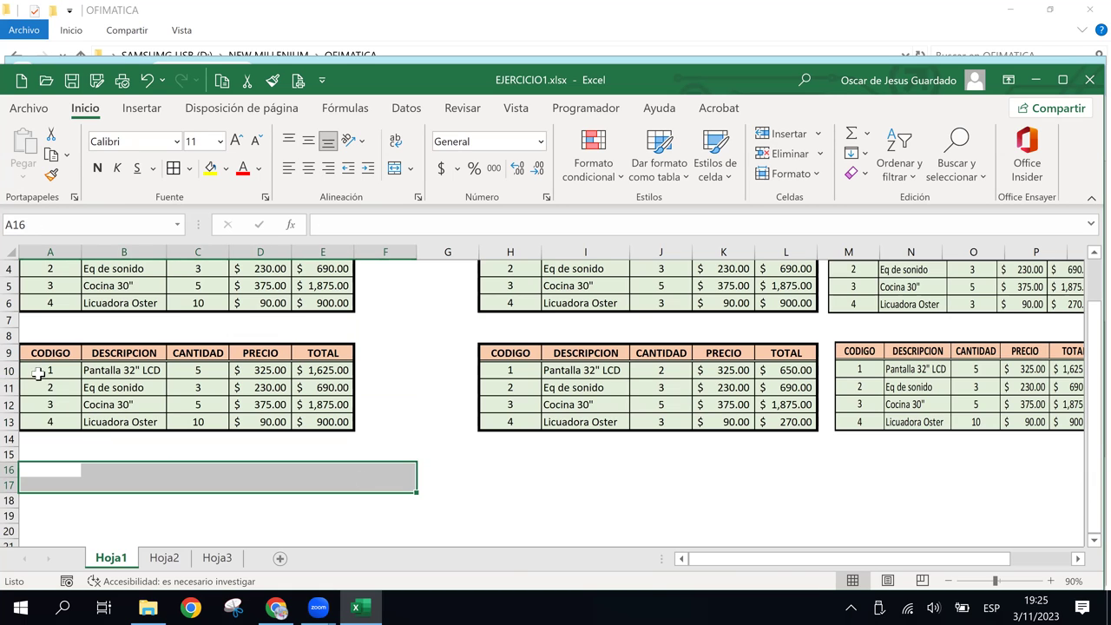
pyautogui.moveTo(39, 371); pyautogui.dragTo(40, 423)
pyautogui.moveTo(44, 469); pyautogui.dragTo(349, 477)
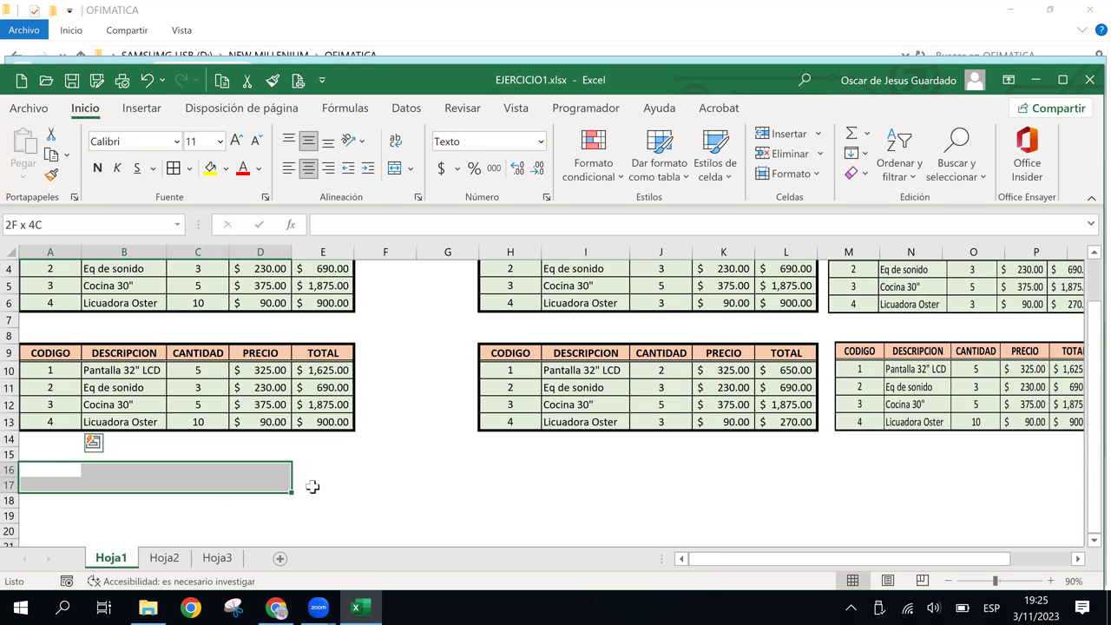
pyautogui.moveTo(43, 372); pyautogui.dragTo(48, 422)
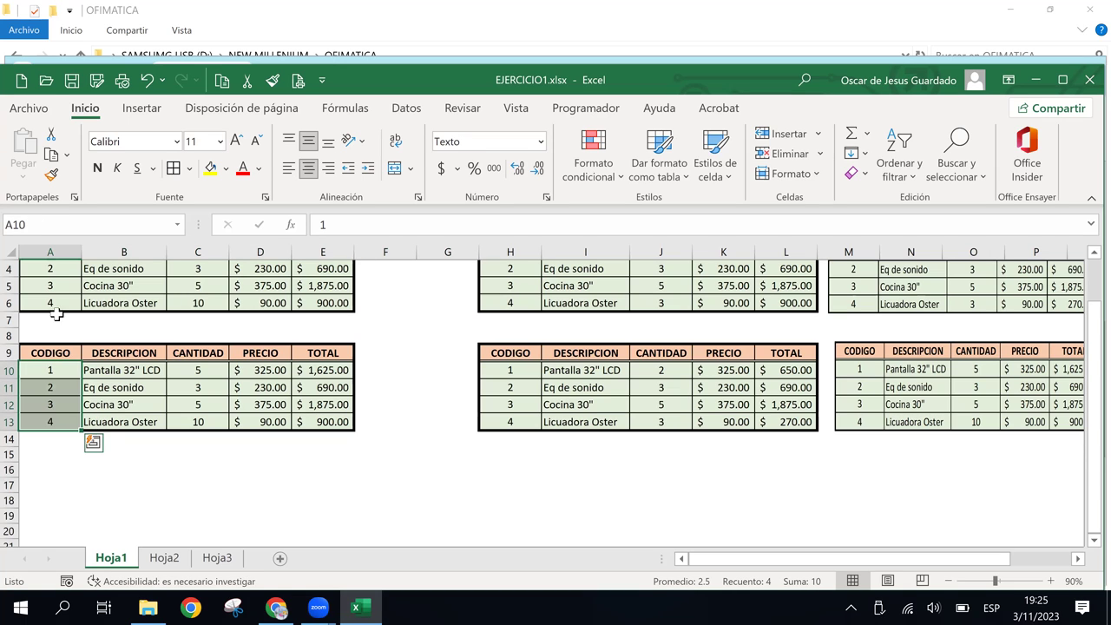
pyautogui.click(49, 155)
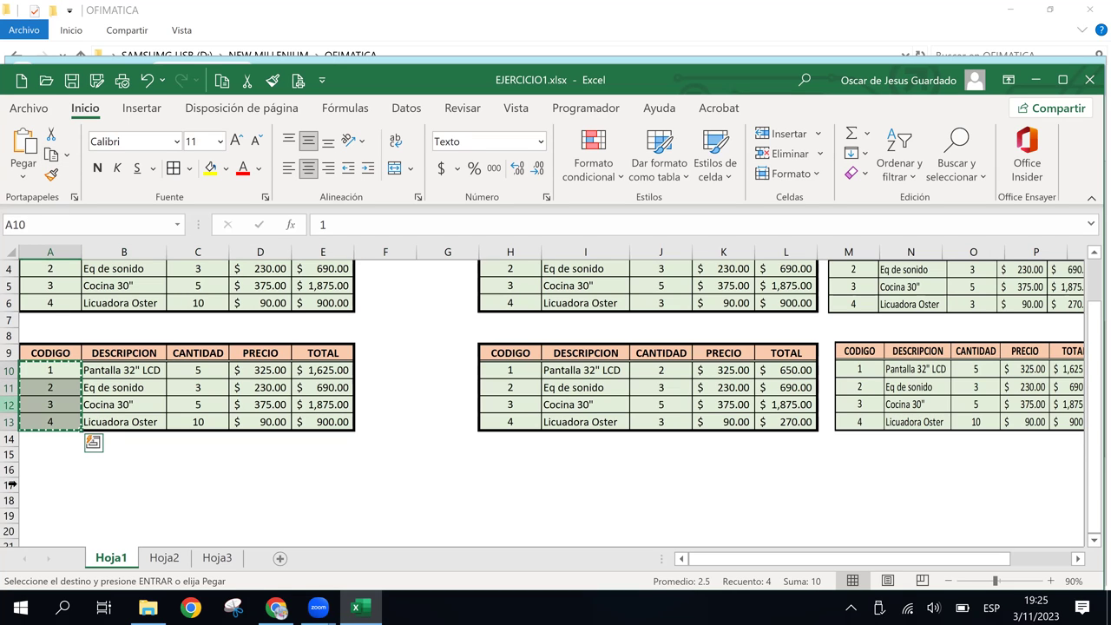
# Paste the codes into A16 with Paste Special Transpose, filling A16:D16.
pyautogui.click(49, 473)
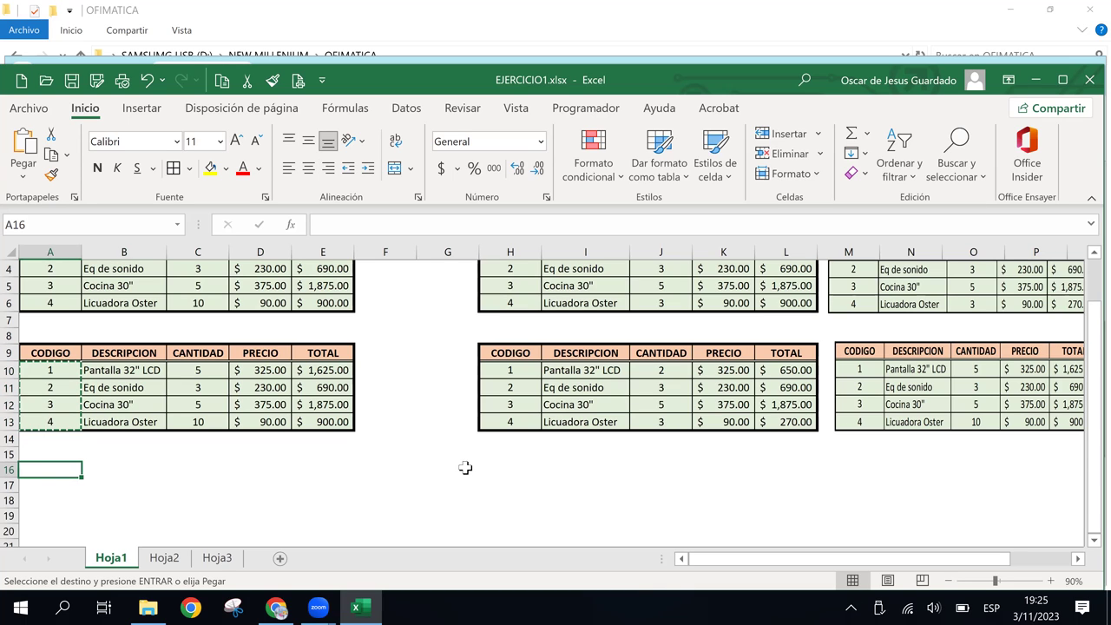
pyautogui.click(32, 178)
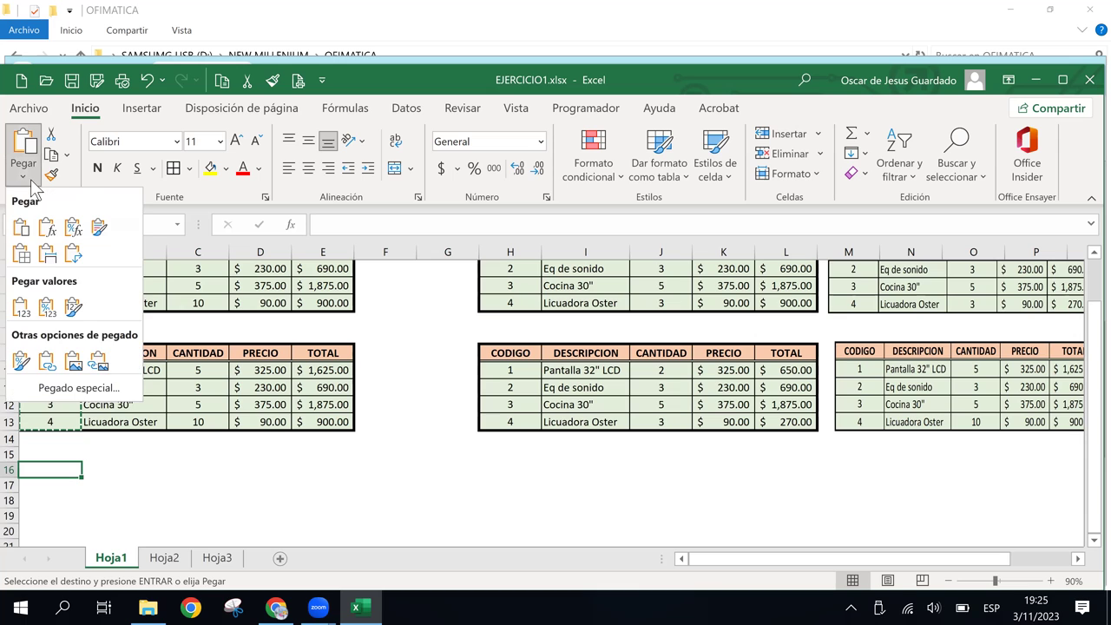
pyautogui.click(78, 389)
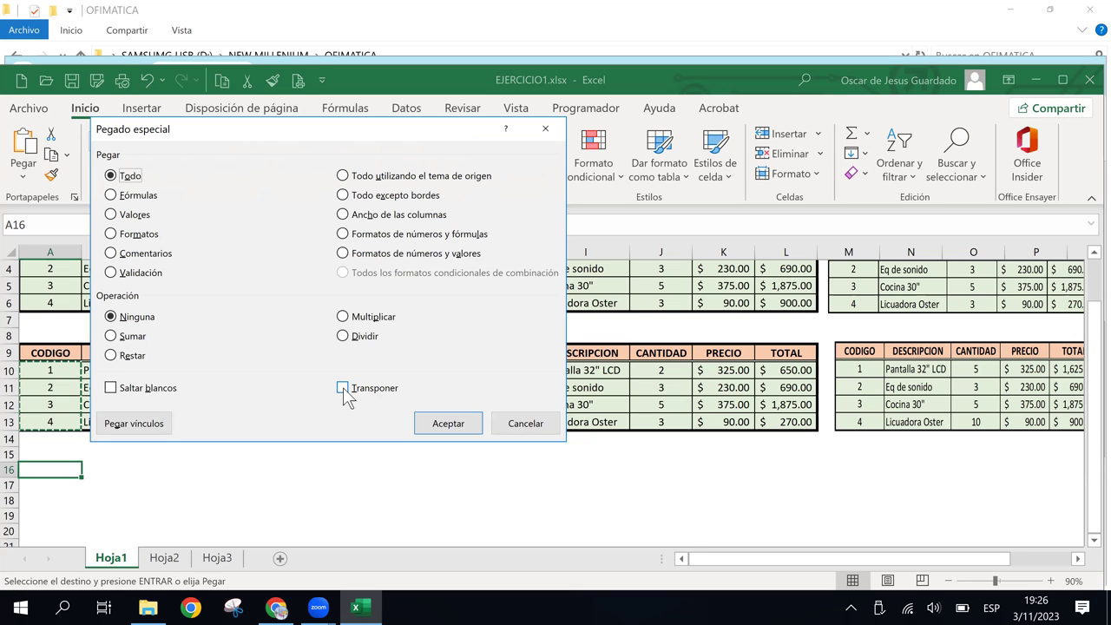
pyautogui.click(343, 388)
pyautogui.click(447, 426)
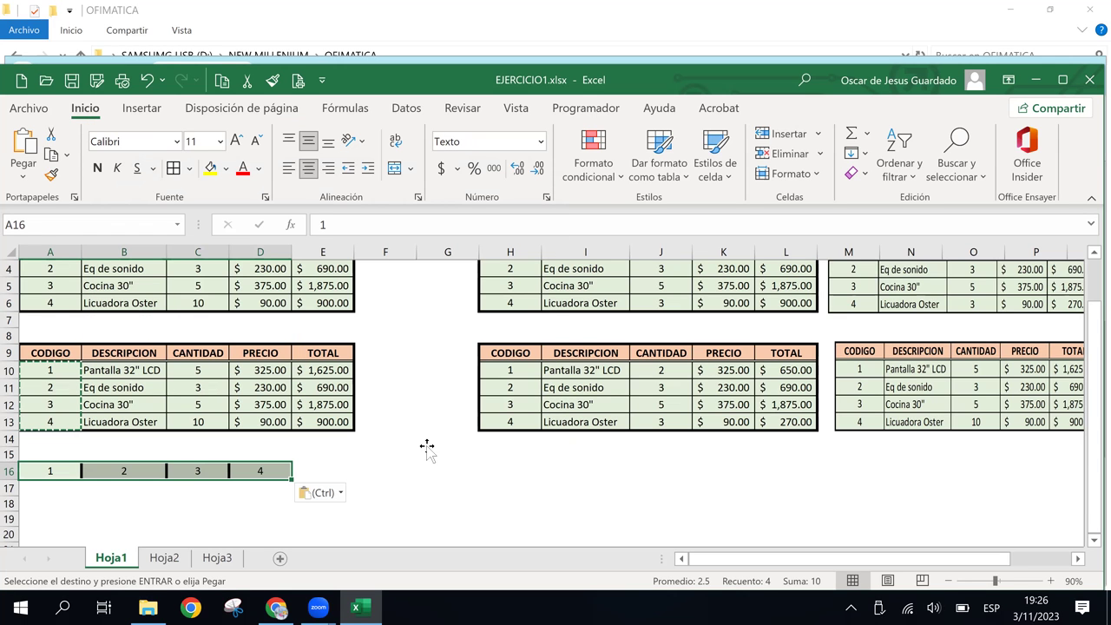
pyautogui.click(452, 471)
pyautogui.click(504, 488)
pyautogui.click(590, 471)
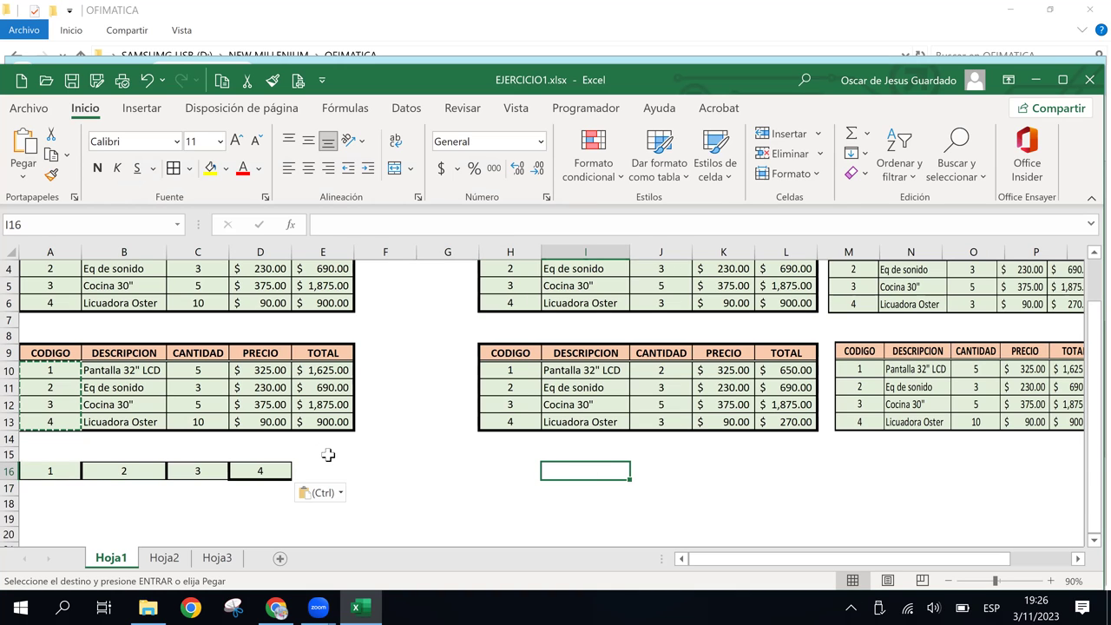
# Copy the CODIGO–TOTAL header row A9:E9.
pyautogui.moveTo(31, 471); pyautogui.dragTo(289, 469)
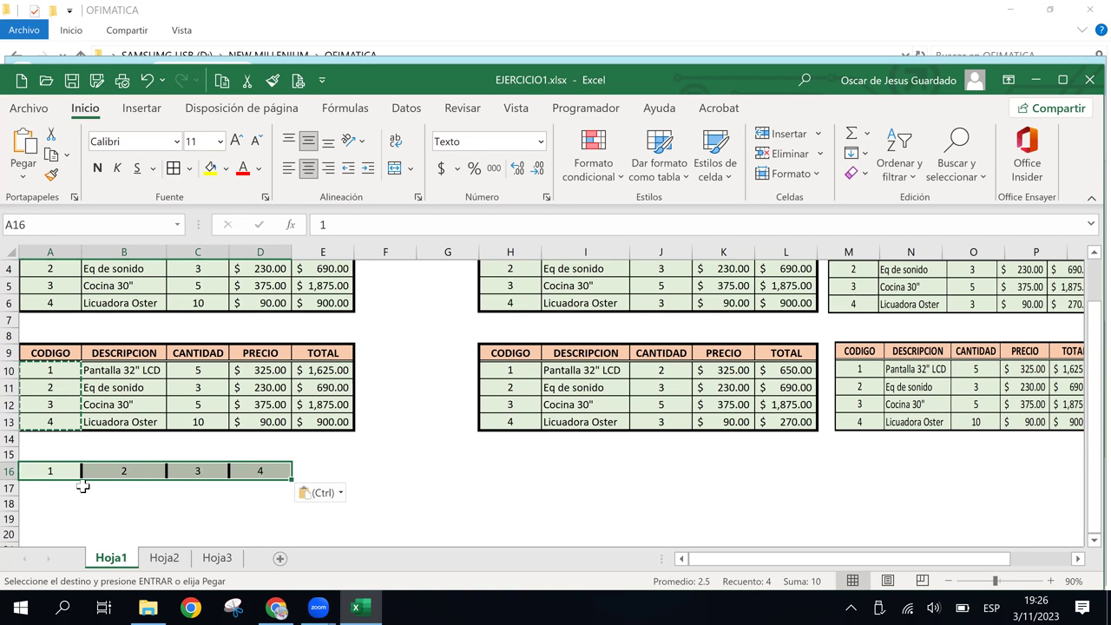
pyautogui.moveTo(82, 487); pyautogui.dragTo(245, 502)
pyautogui.click(153, 486)
pyautogui.click(382, 502)
pyautogui.click(206, 483)
pyautogui.click(296, 452)
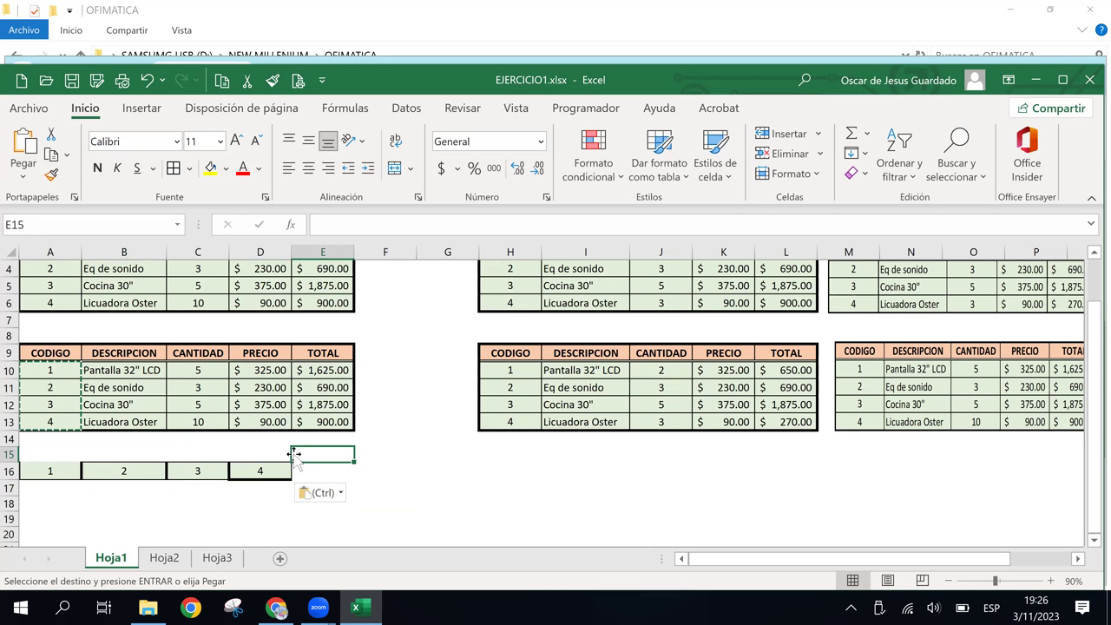
pyautogui.click(52, 350)
pyautogui.moveTo(52, 350); pyautogui.dragTo(317, 352)
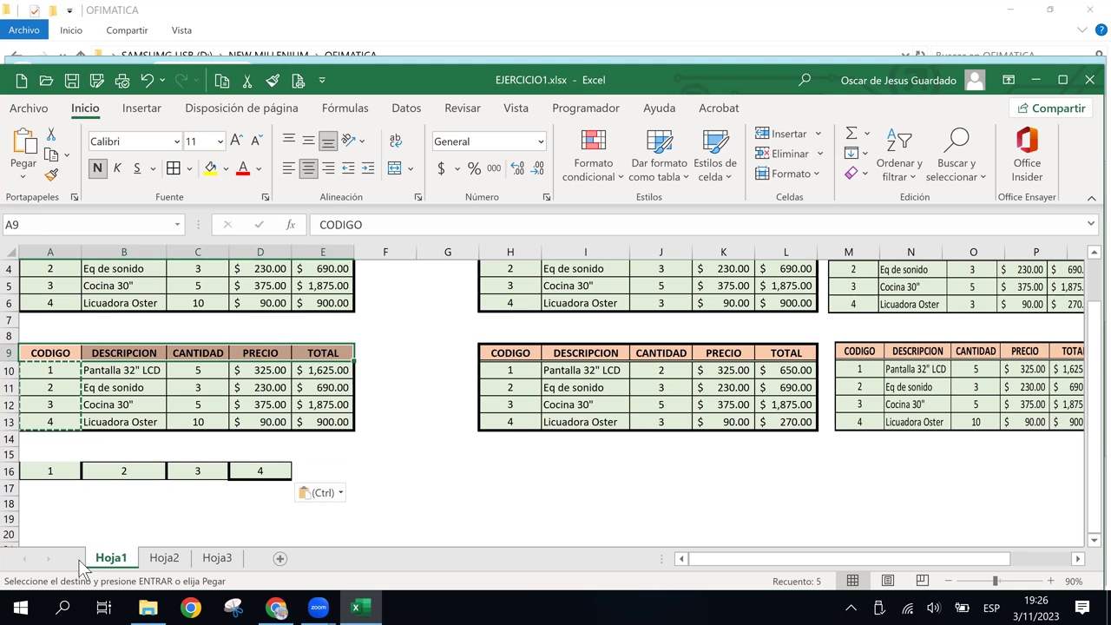
pyautogui.hotkey('ctrl', 'c')
# Paste the headers transposed down column A starting at A18.
pyautogui.click(43, 504)
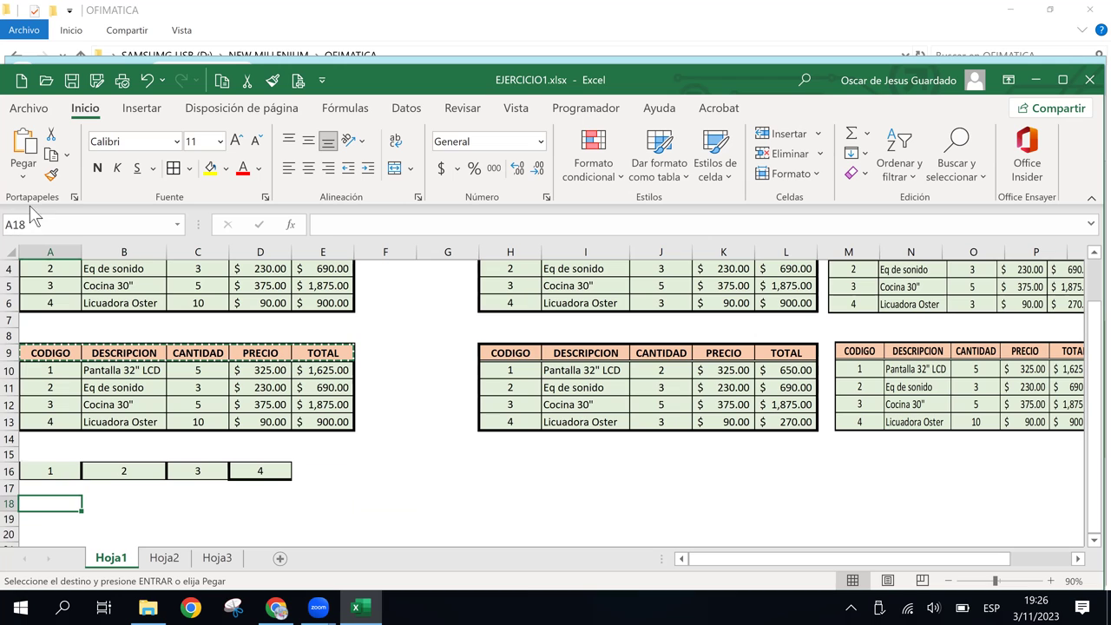
pyautogui.click(23, 174)
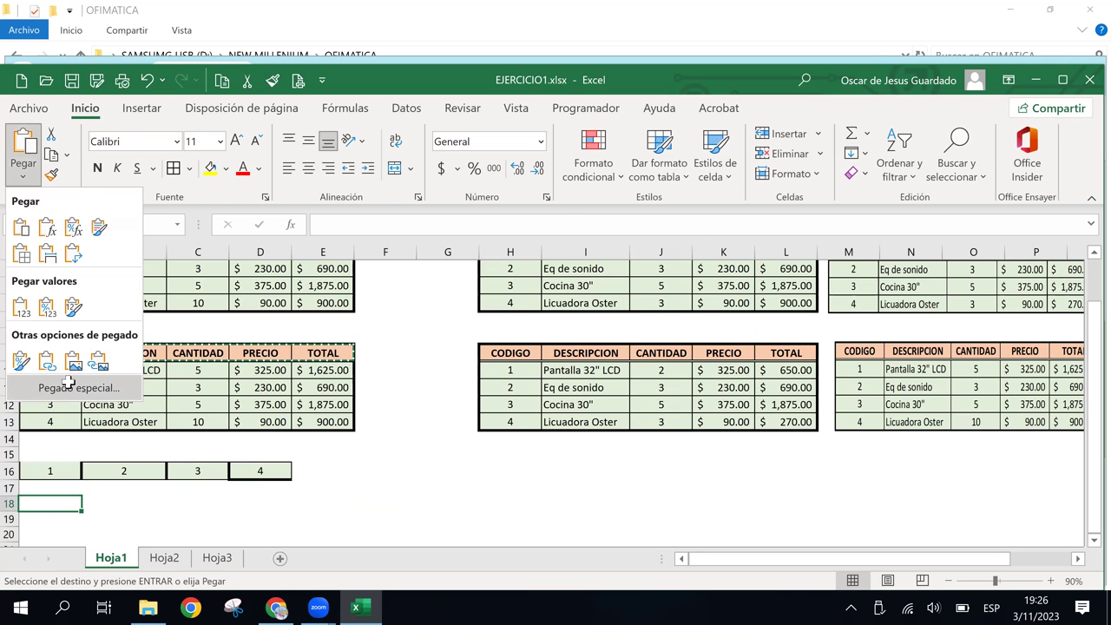
pyautogui.click(78, 387)
pyautogui.click(343, 387)
pyautogui.click(444, 422)
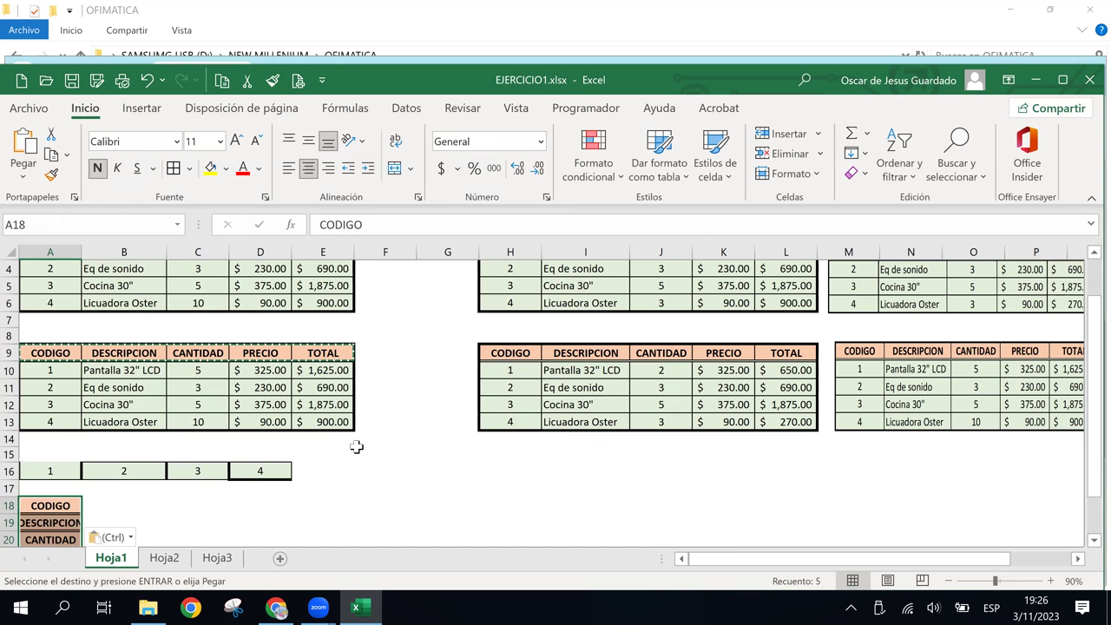
# Undo the transposed header paste, leaving the rows below 16 empty.
pyautogui.scroll(-2, 278, 495)
pyautogui.scroll(-2, 278, 495)
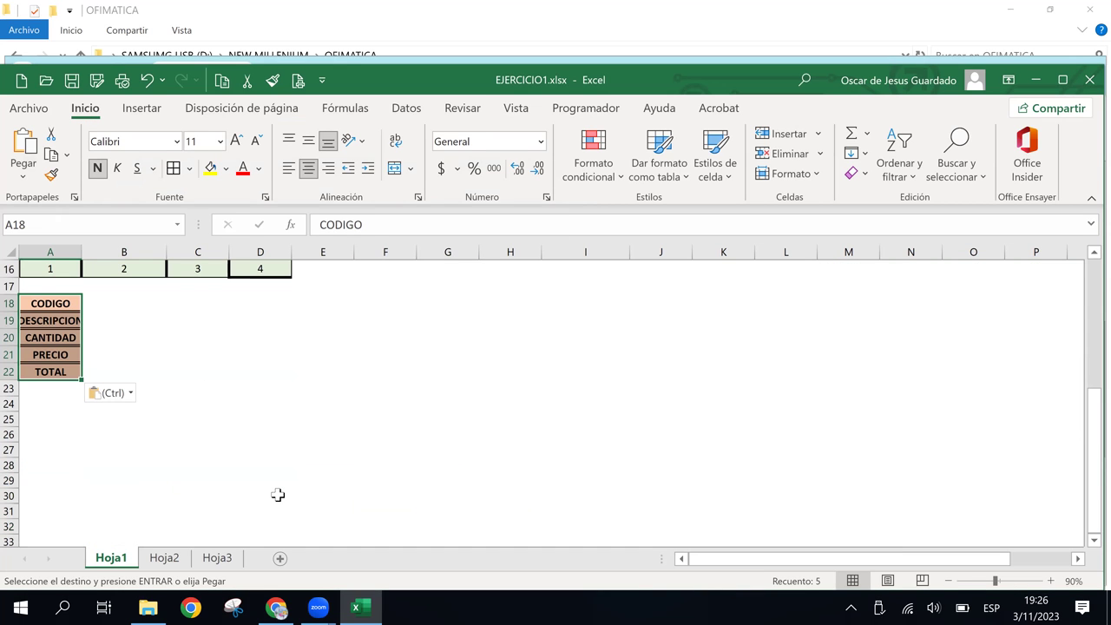
pyautogui.hotkey('ctrl', 'z')
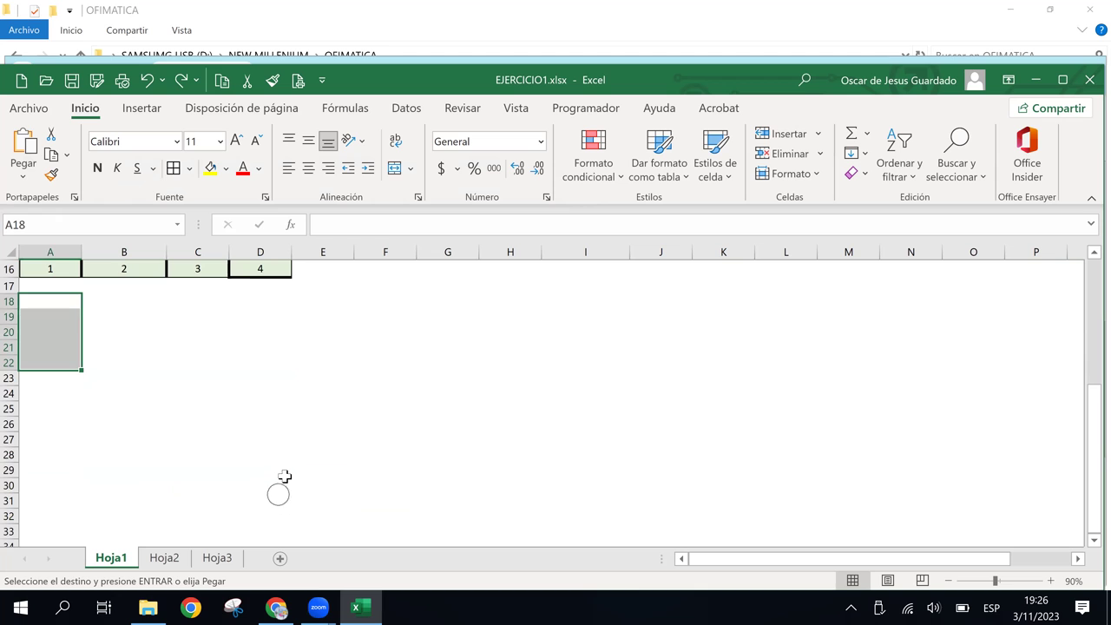
pyautogui.click(281, 472)
pyautogui.click(222, 428)
pyautogui.scroll(3, 217, 425)
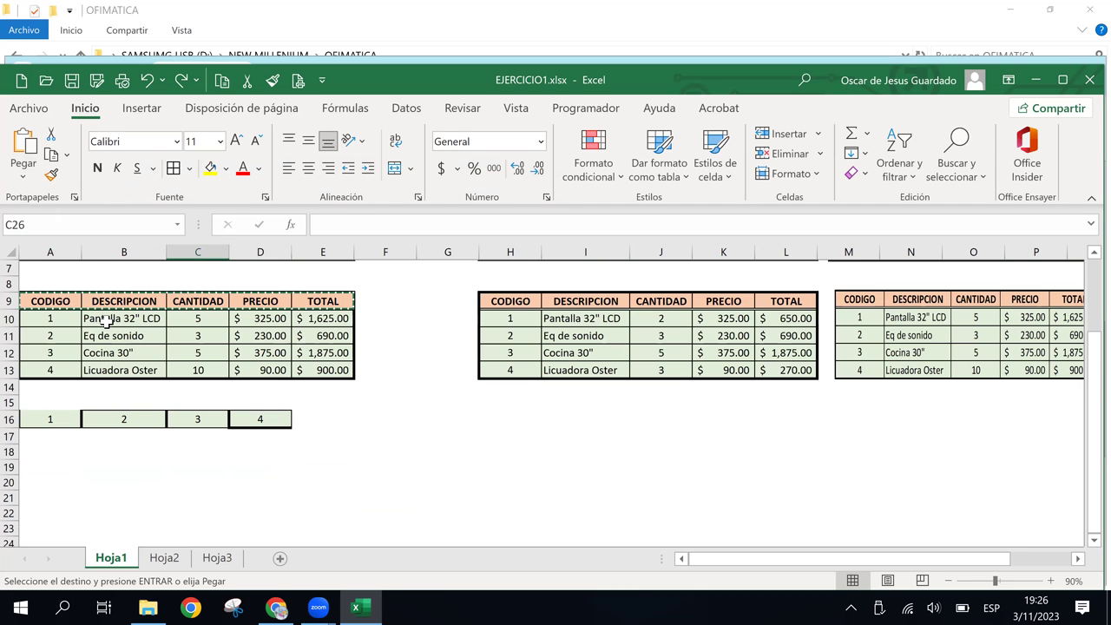
# Copy headers A9:E9 and paste them transposed into A19:A23 via Paste Special Transpose.
pyautogui.click(43, 297)
pyautogui.press('Escape')
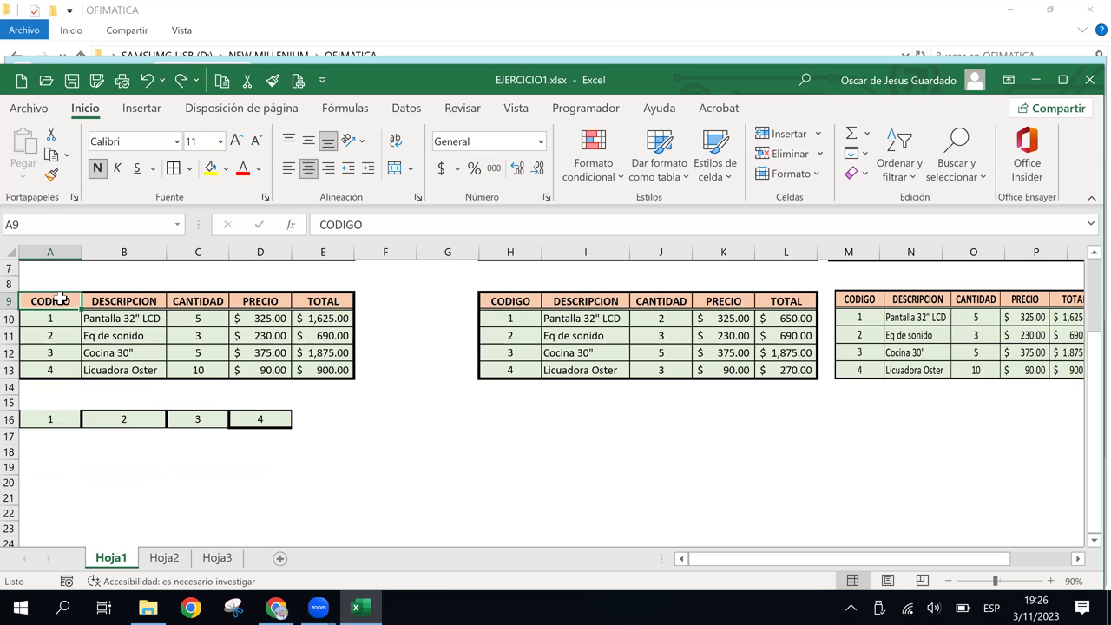
pyautogui.moveTo(61, 298); pyautogui.dragTo(322, 301)
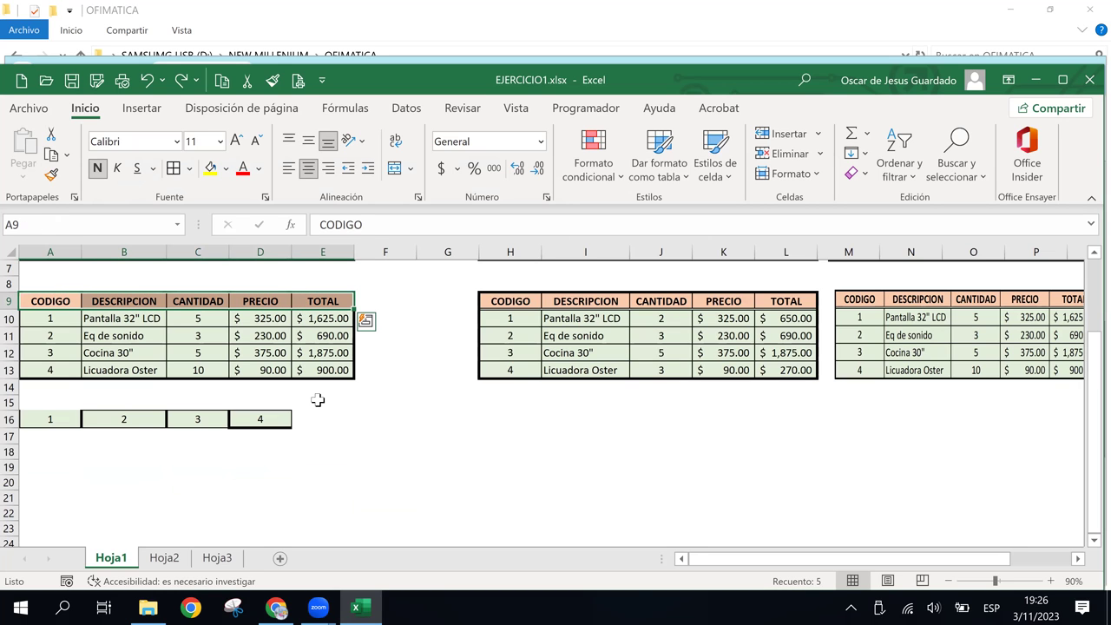
pyautogui.hotkey('ctrl', 'c')
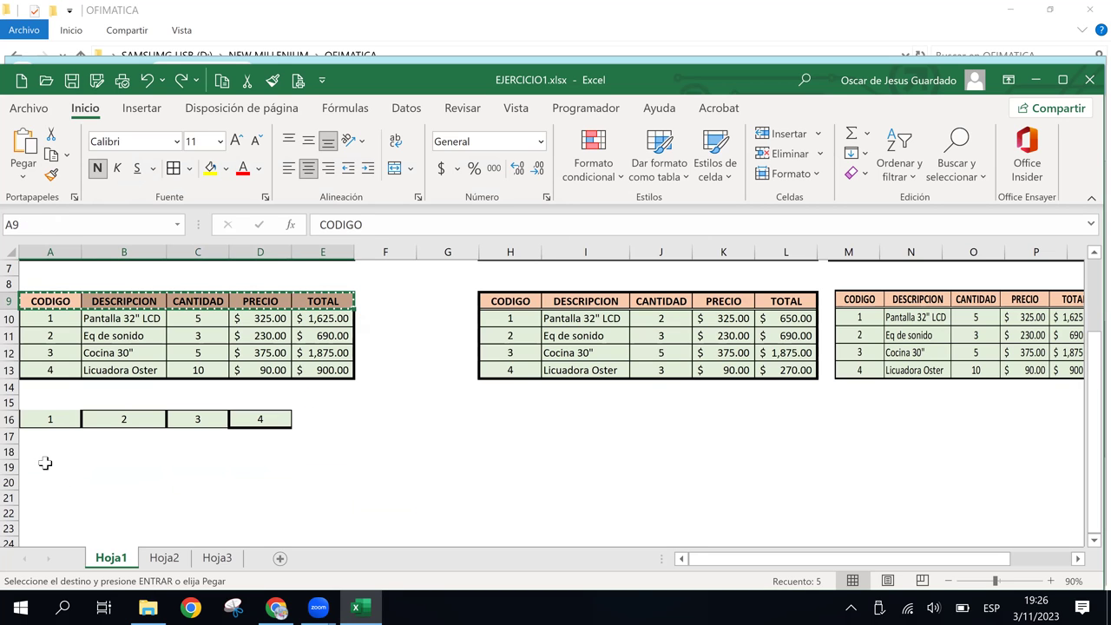
pyautogui.click(45, 463)
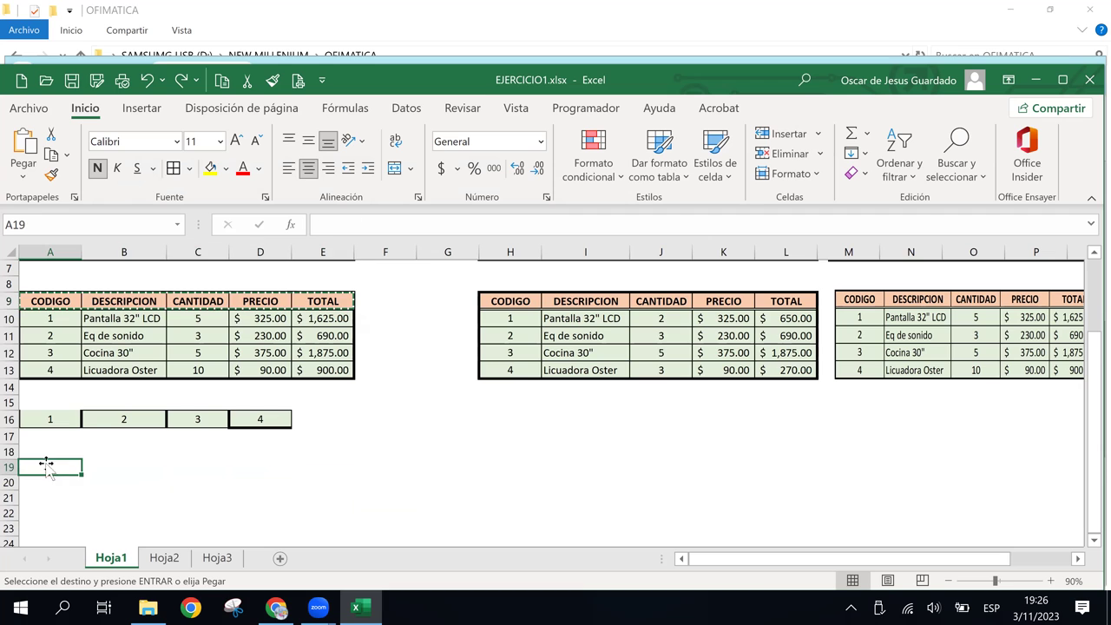
pyautogui.click(24, 177)
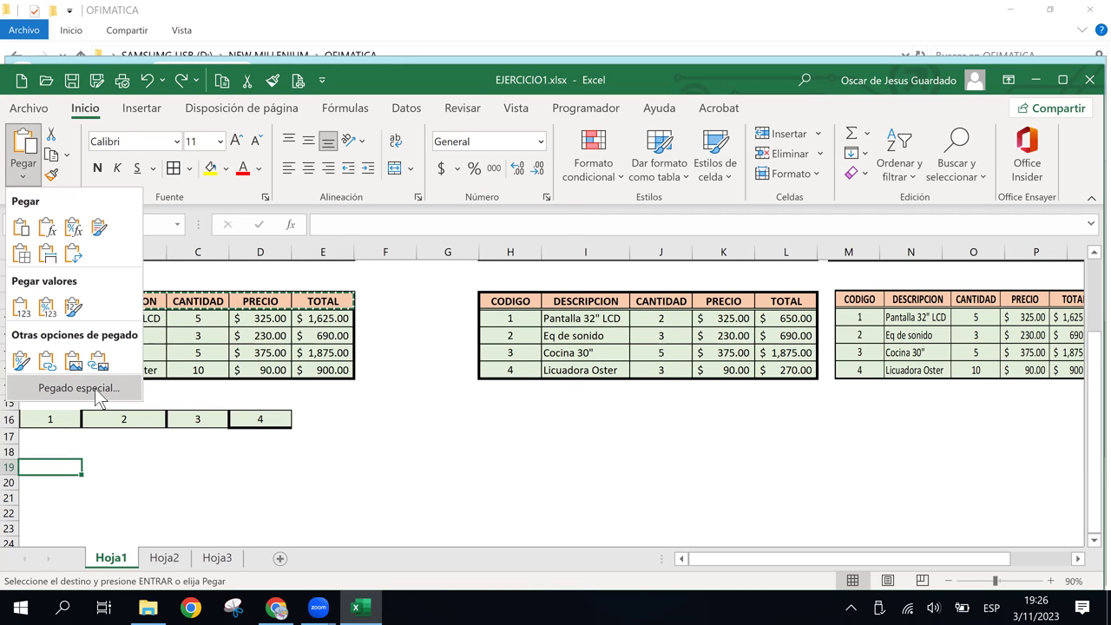
pyautogui.click(98, 389)
pyautogui.click(351, 392)
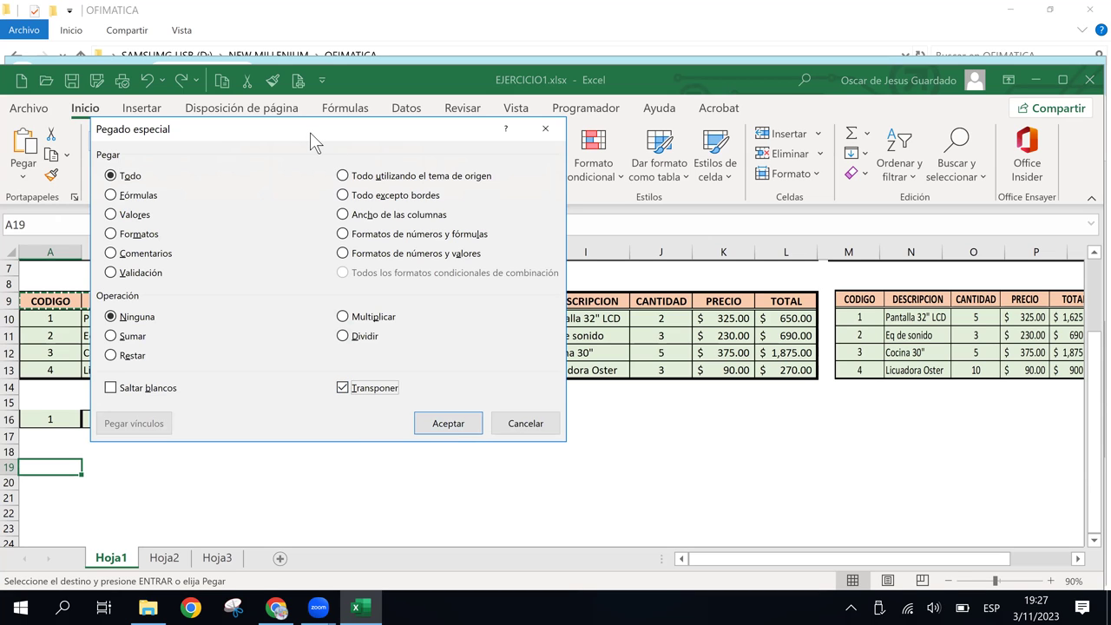
pyautogui.moveTo(310, 132); pyautogui.dragTo(701, 190)
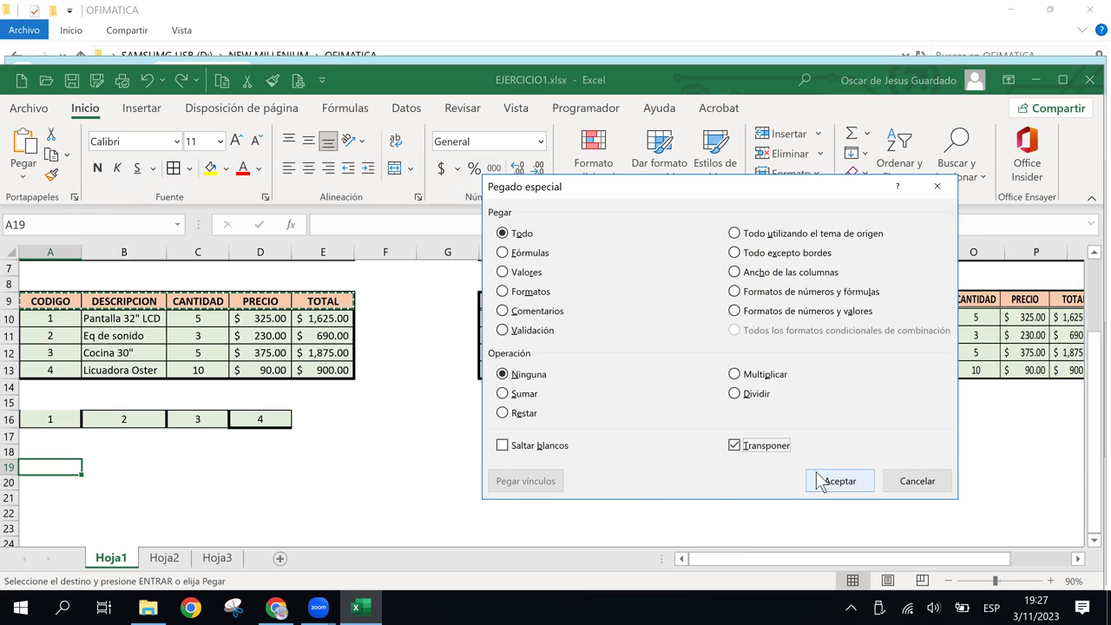
pyautogui.click(839, 485)
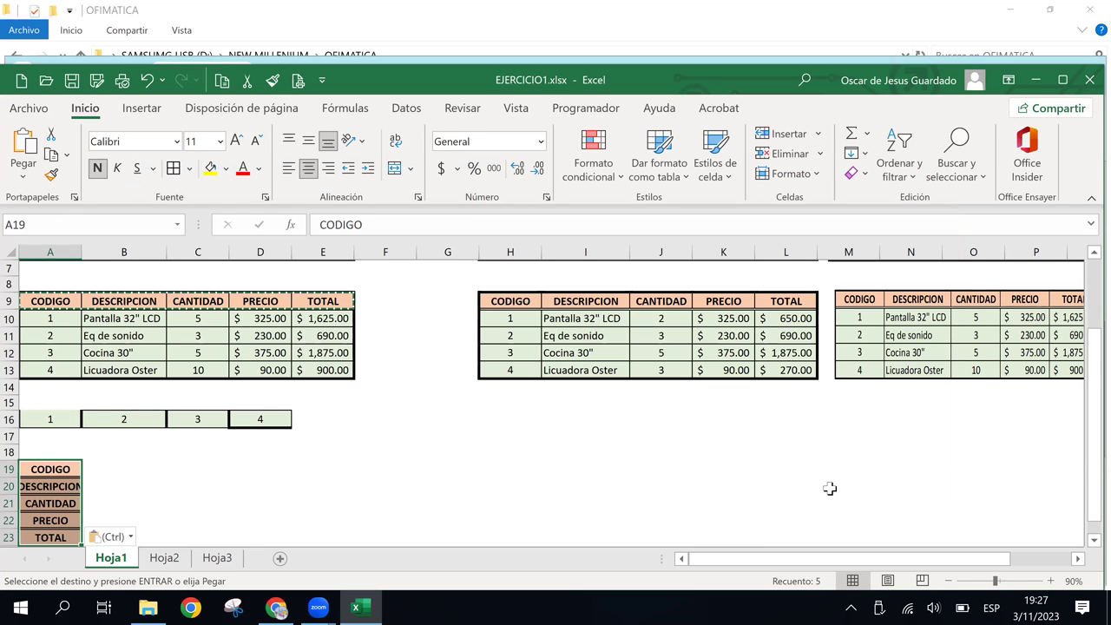
pyautogui.click(601, 476)
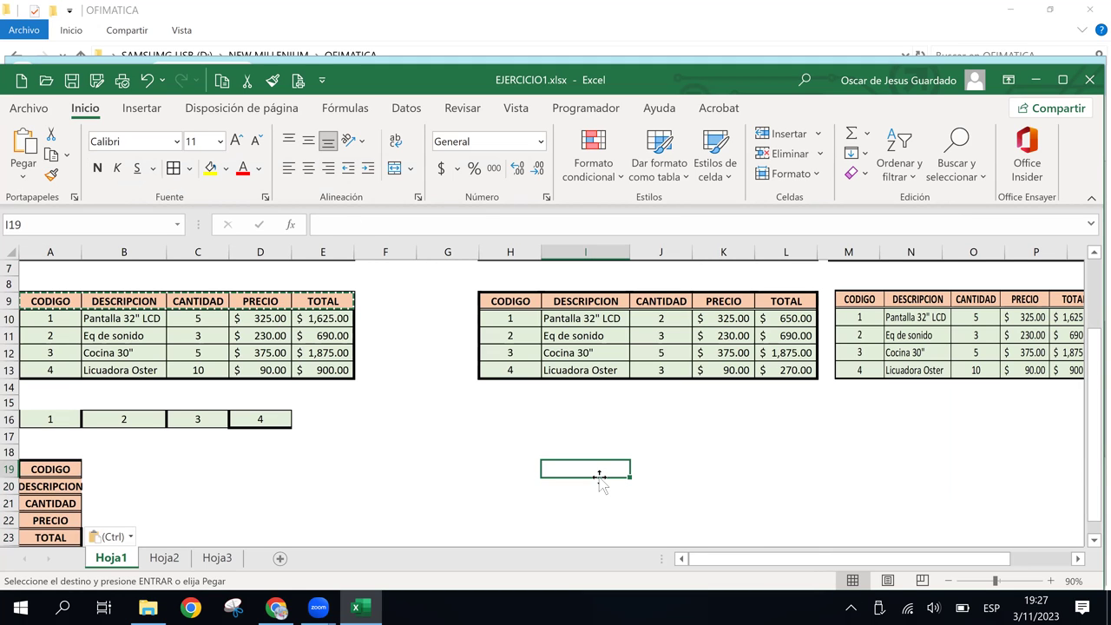
pyautogui.click(137, 469)
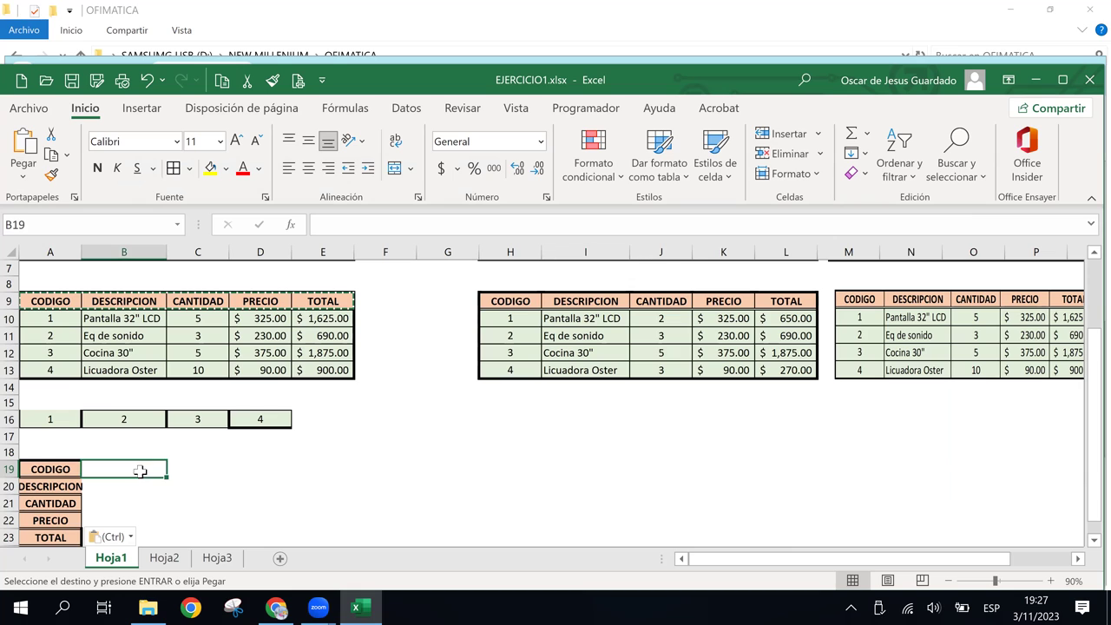
pyautogui.click(131, 518)
pyautogui.click(130, 536)
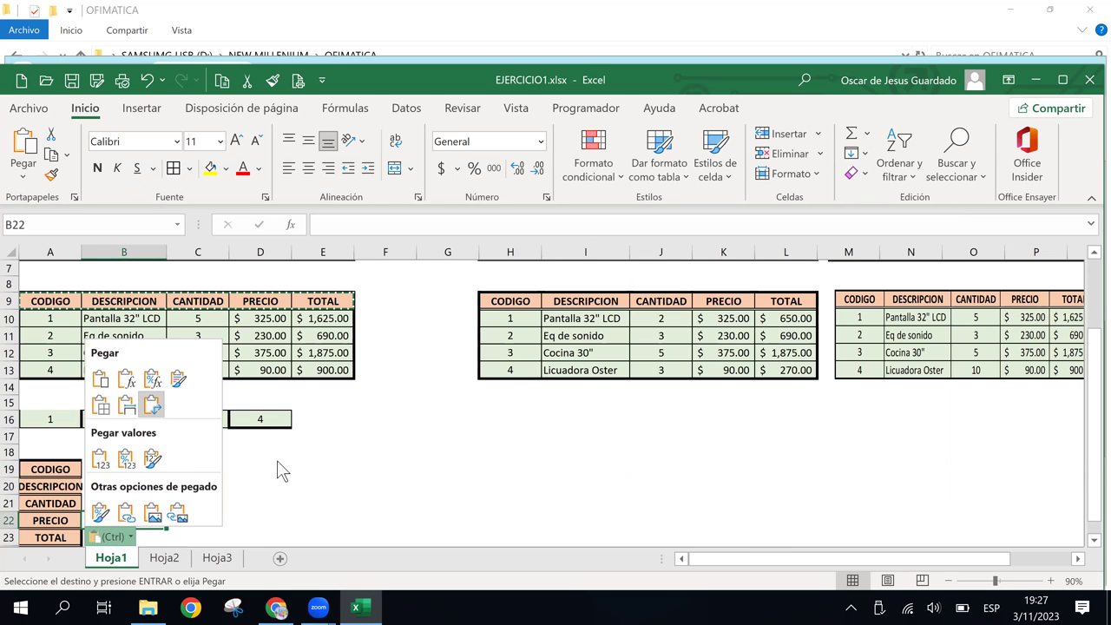
pyautogui.click(166, 478)
pyautogui.click(138, 473)
pyautogui.click(137, 469)
pyautogui.click(121, 504)
pyautogui.click(62, 537)
pyautogui.press('Return')
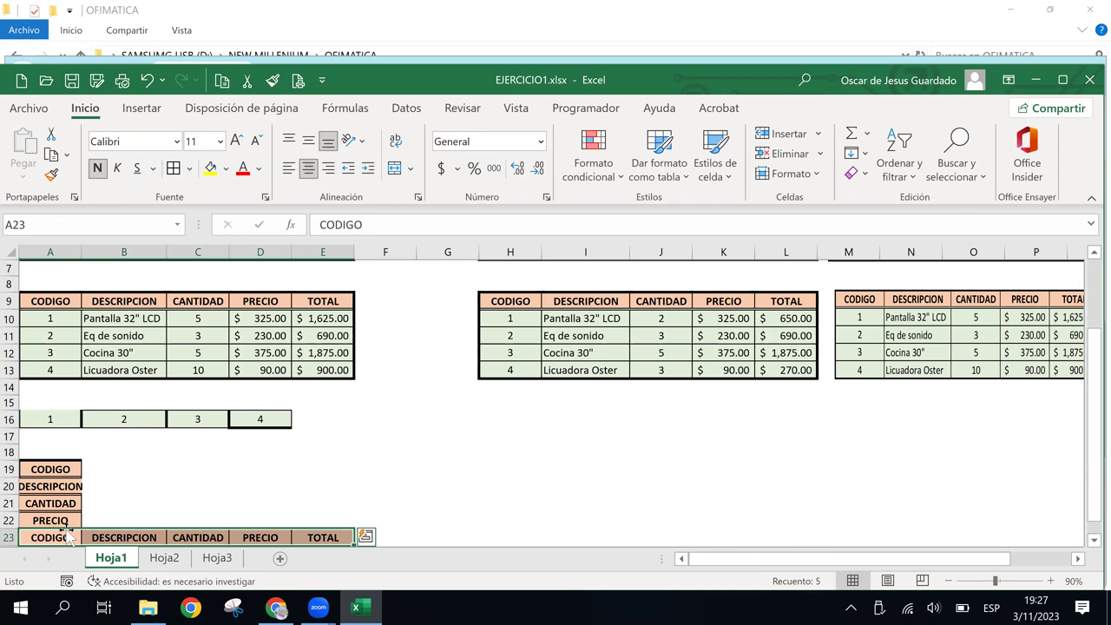
pyautogui.click(523, 536)
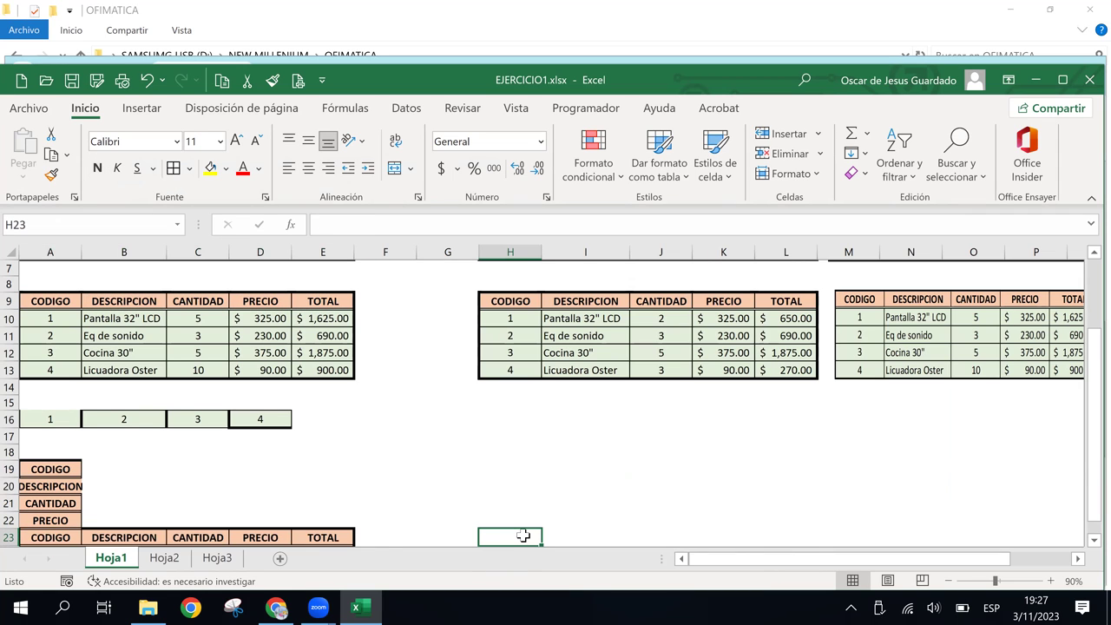
pyautogui.hotkey('ctrl', 'z')
pyautogui.click(379, 496)
pyautogui.click(211, 471)
pyautogui.scroll(-2, 126, 519)
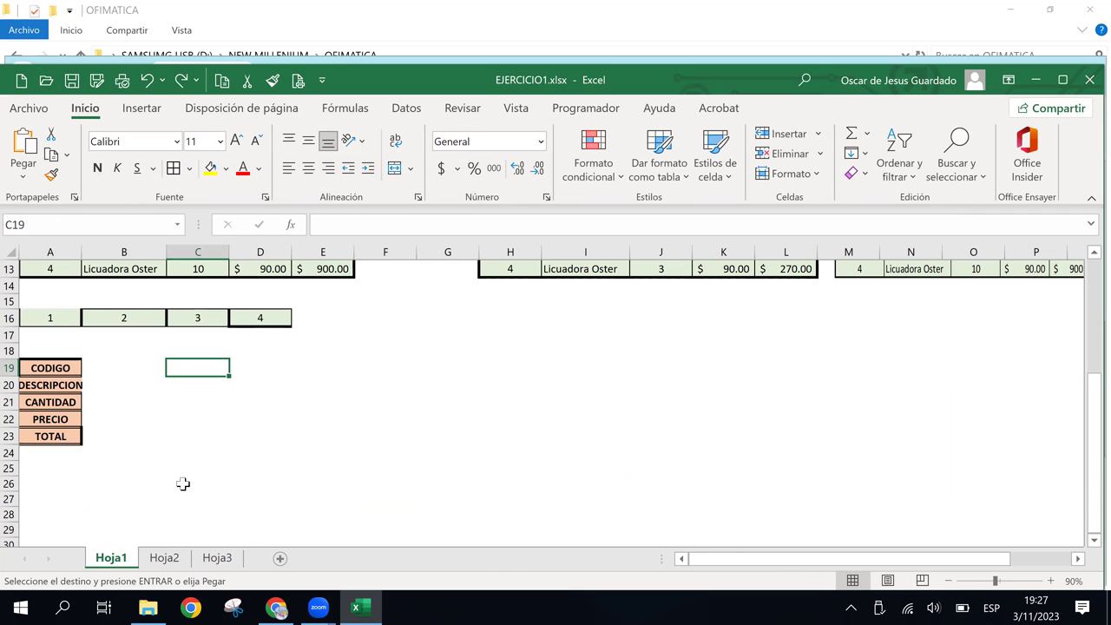
pyautogui.click(57, 420)
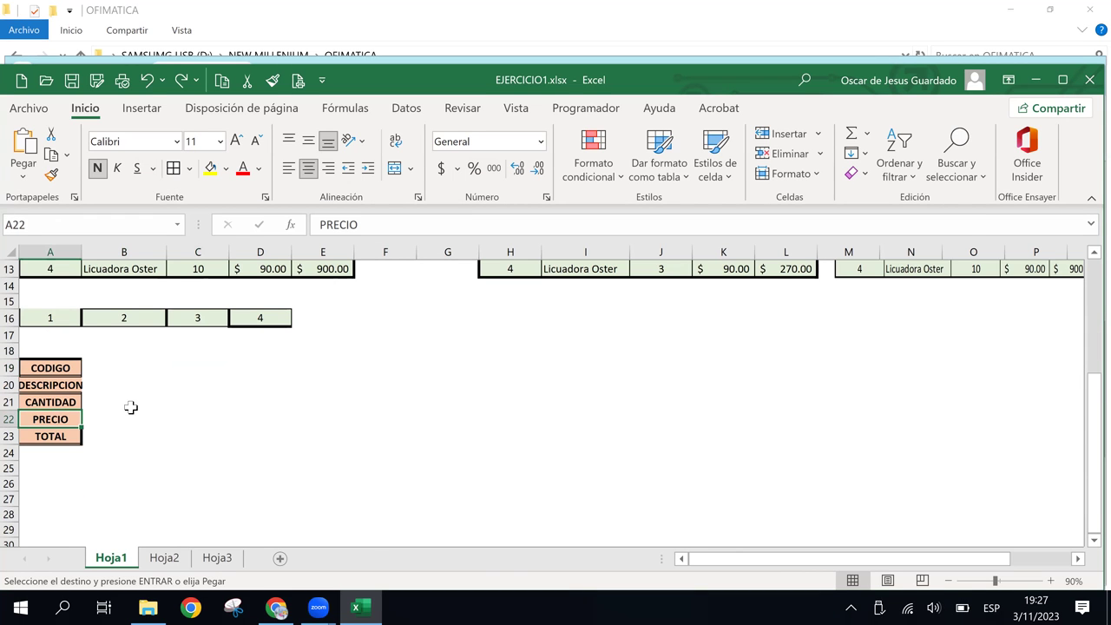
pyautogui.scroll(3, 130, 407)
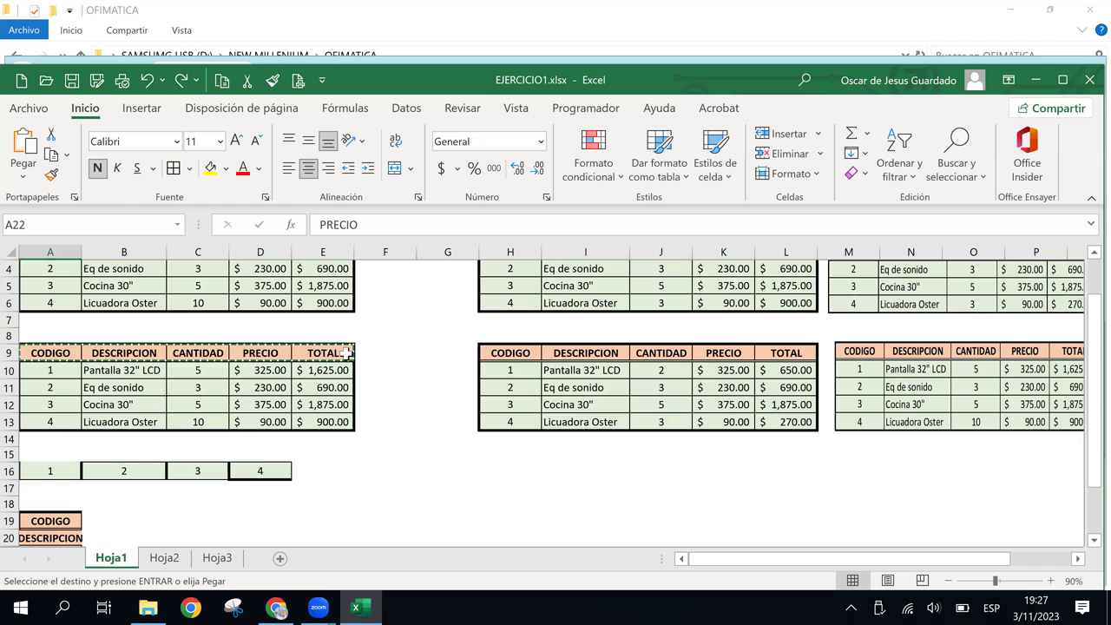
pyautogui.scroll(-3, 137, 461)
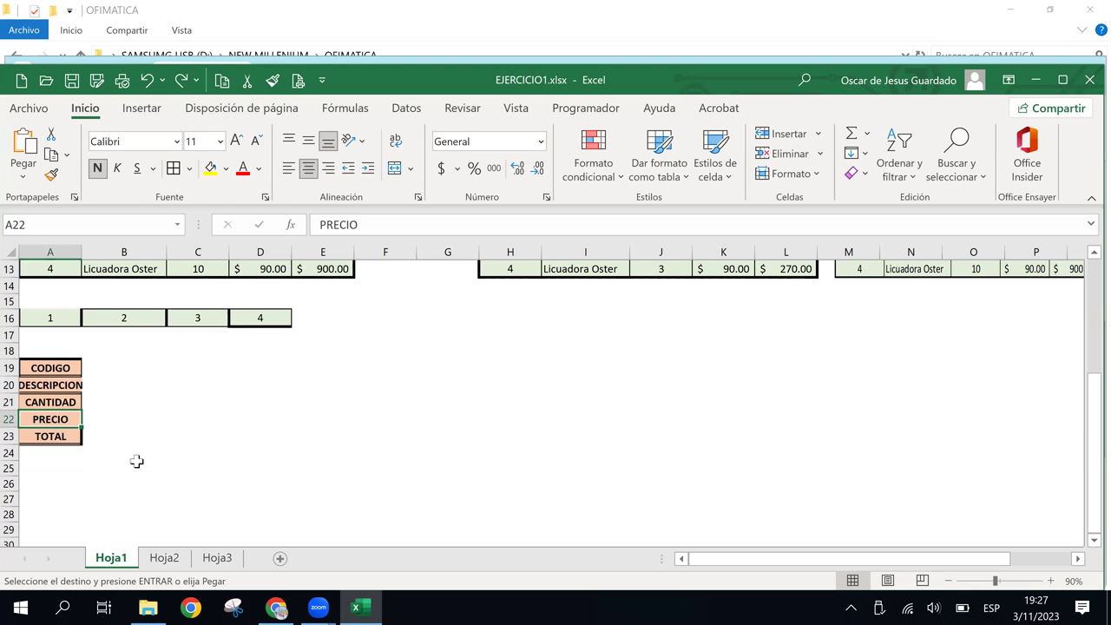
pyautogui.press('Escape')
pyautogui.scroll(3, 137, 460)
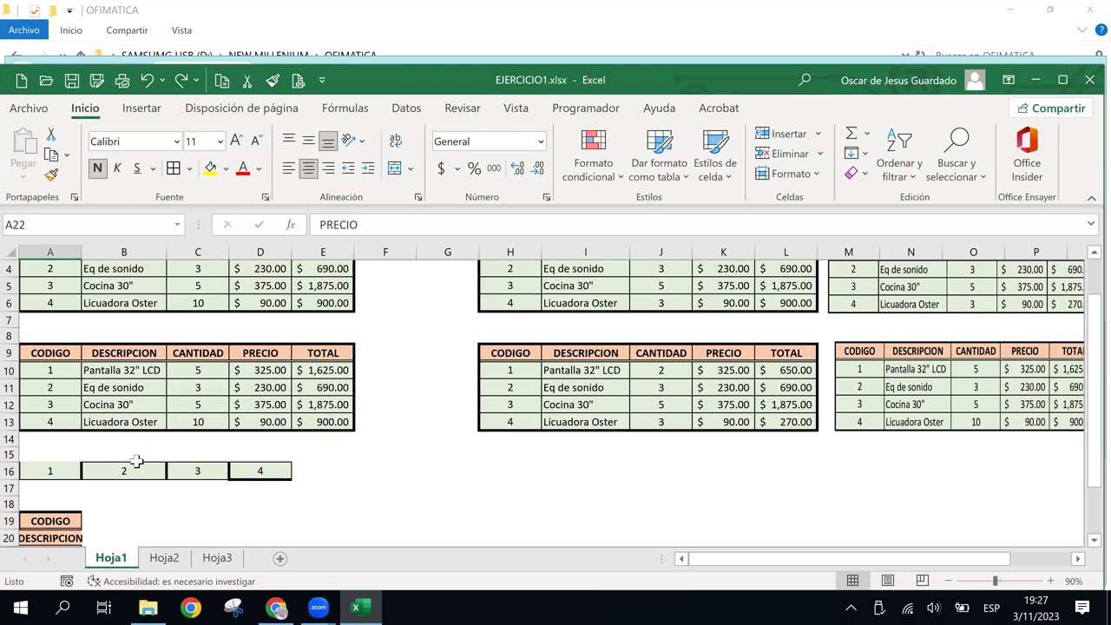
pyautogui.scroll(-1, 136, 460)
pyautogui.scroll(-1, 136, 461)
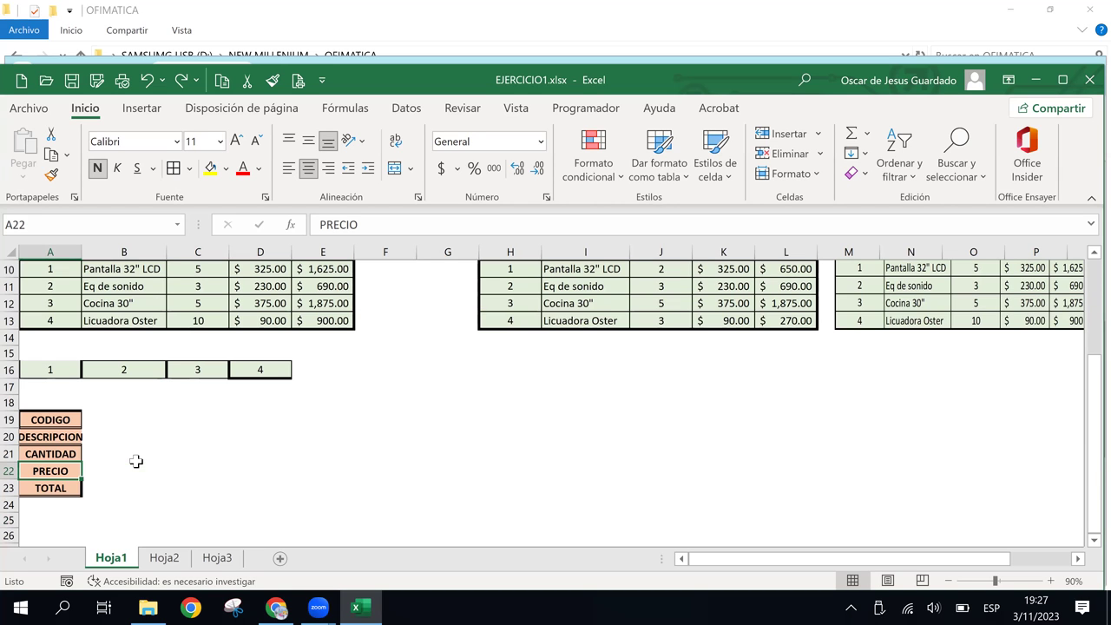
pyautogui.scroll(2, 143, 424)
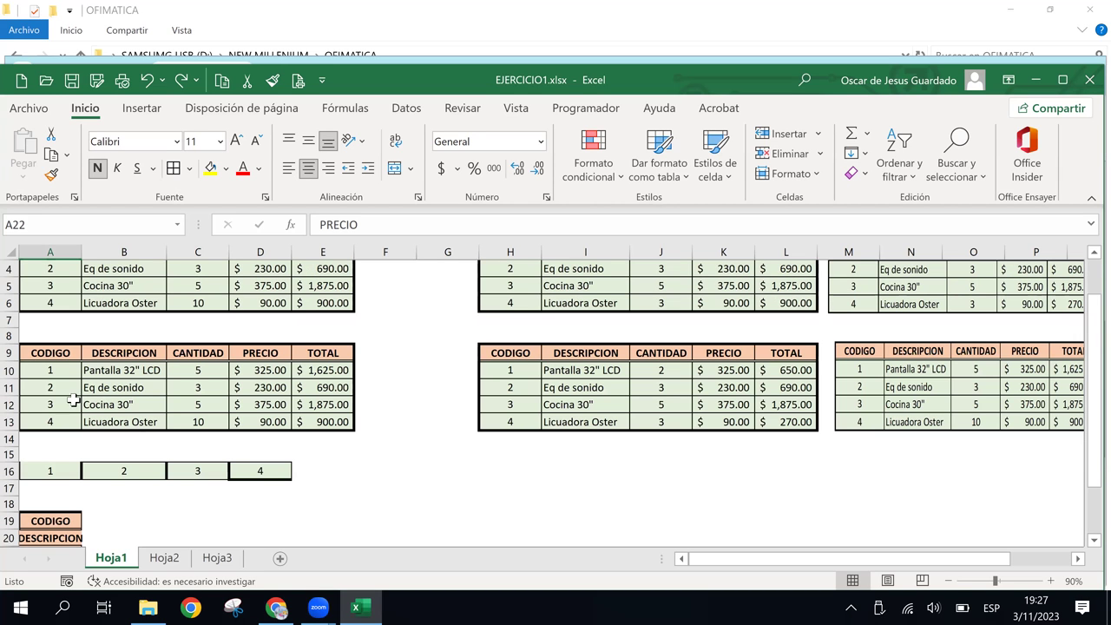
pyautogui.click(48, 369)
# Select row A10:E10 (code 1, Pantalla 32" LCD), abandoning the multi-selection copy with D19.
pyautogui.moveTo(48, 366); pyautogui.dragTo(325, 371)
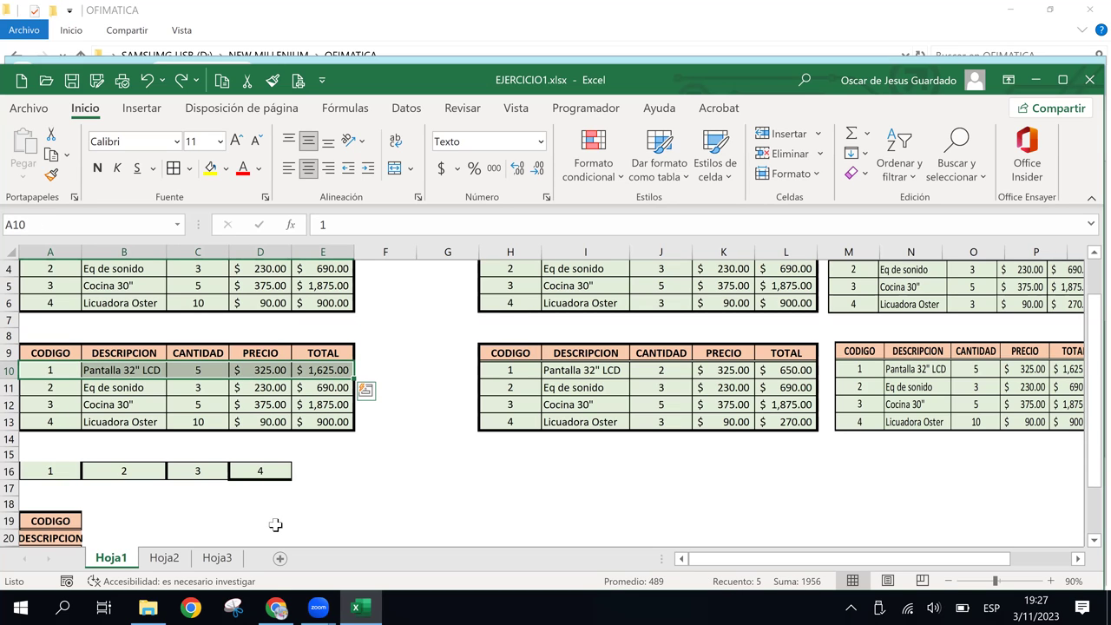
pyautogui.keyDown('ctrl'); pyautogui.click(276, 524); pyautogui.keyUp('ctrl')
pyautogui.hotkey('ctrl', 'c')
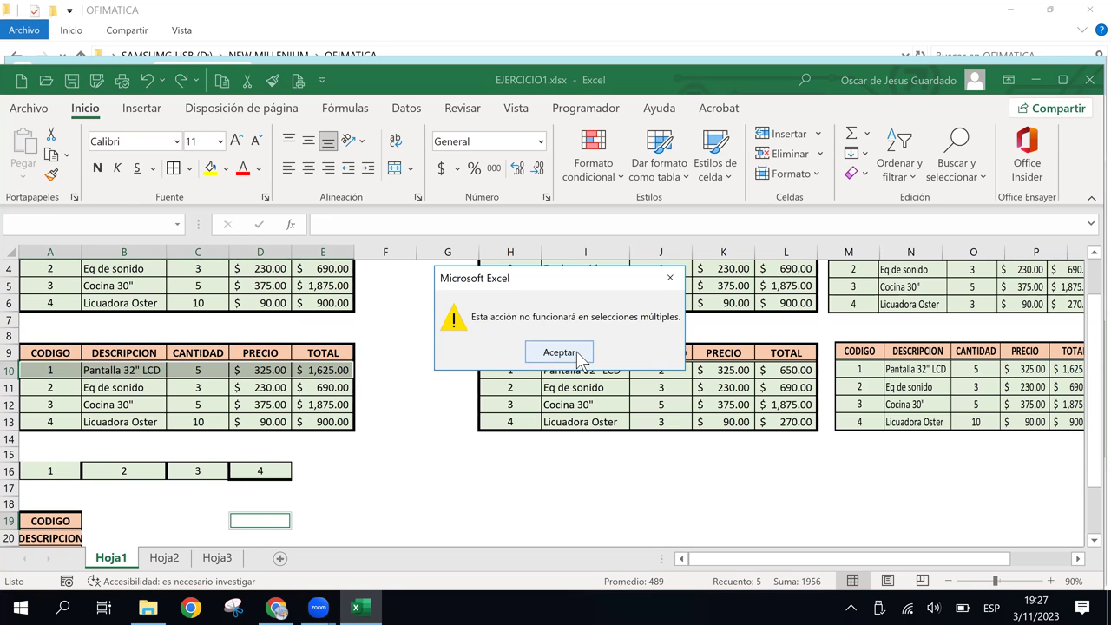
pyautogui.click(577, 352)
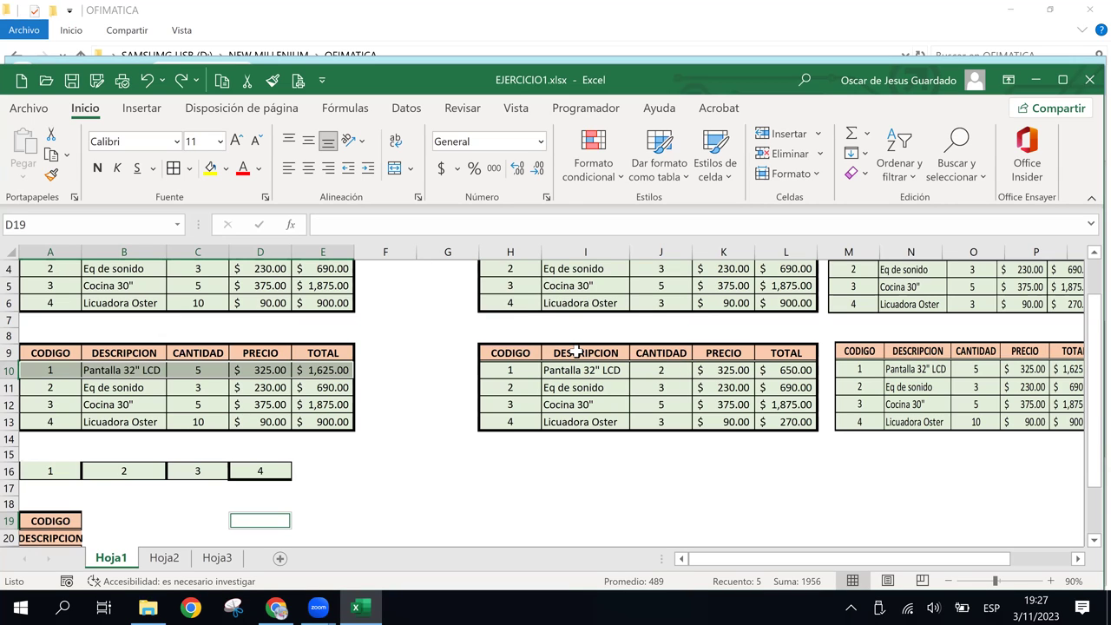
pyautogui.hotkey('ctrl', 'c')
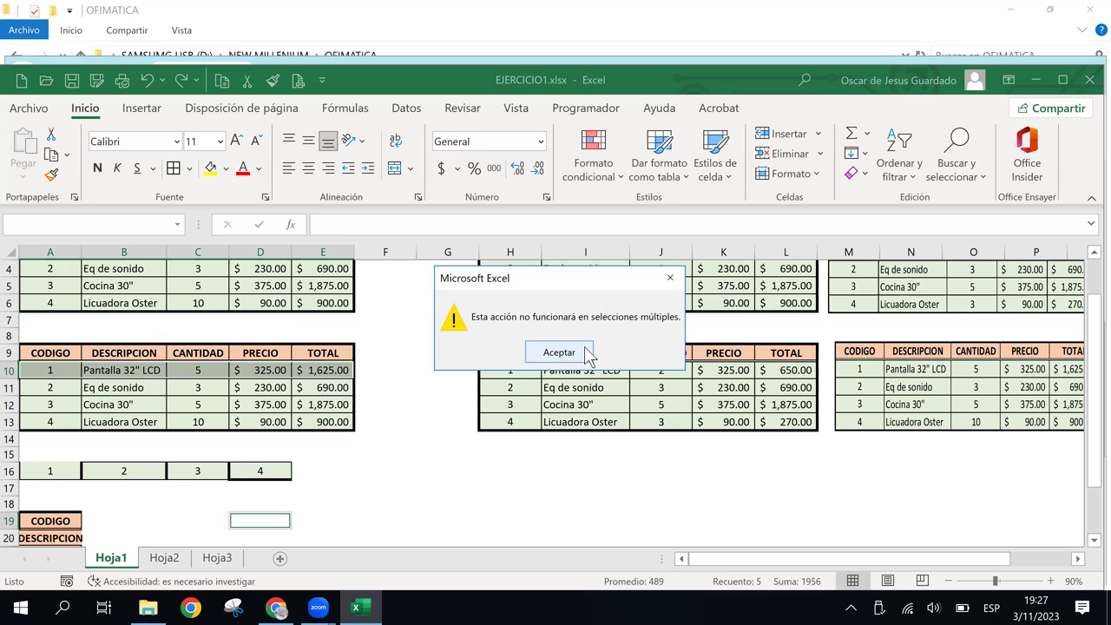
pyautogui.click(573, 352)
pyautogui.click(44, 403)
pyautogui.moveTo(54, 370); pyautogui.dragTo(239, 368)
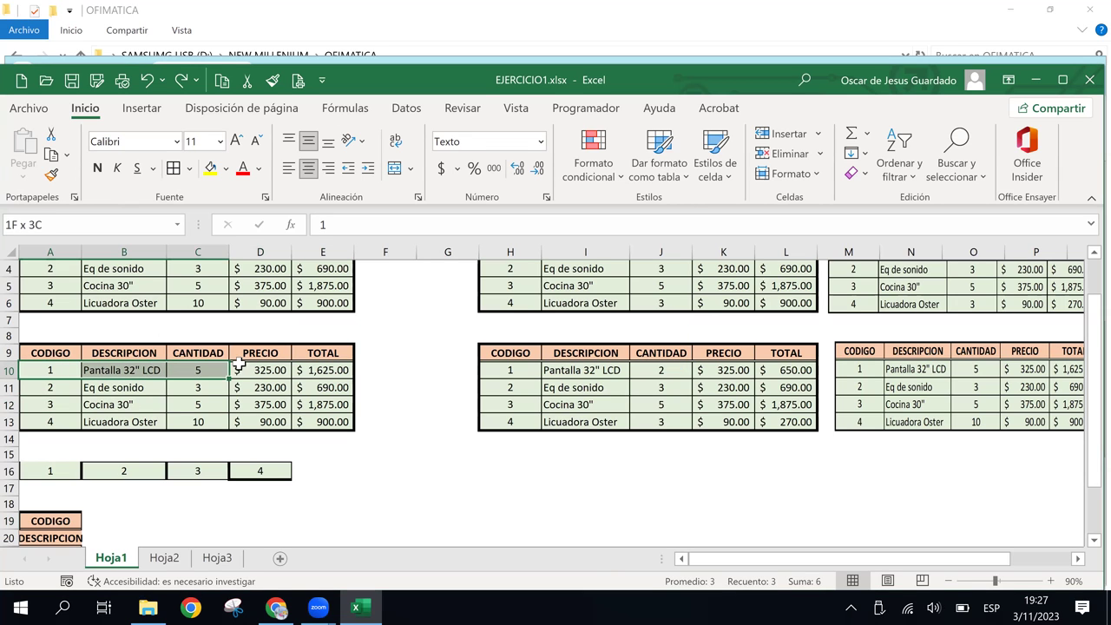
pyautogui.moveTo(239, 368); pyautogui.dragTo(326, 370)
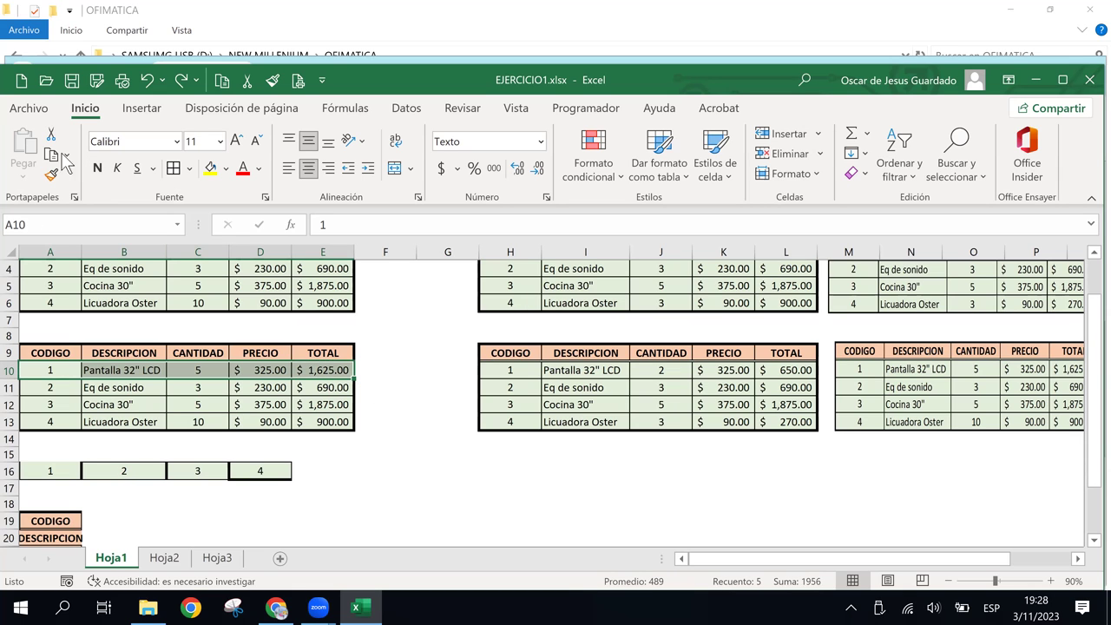
# Copy row A10:E10 and paste it transposed into B19:B23.
pyautogui.click(50, 154)
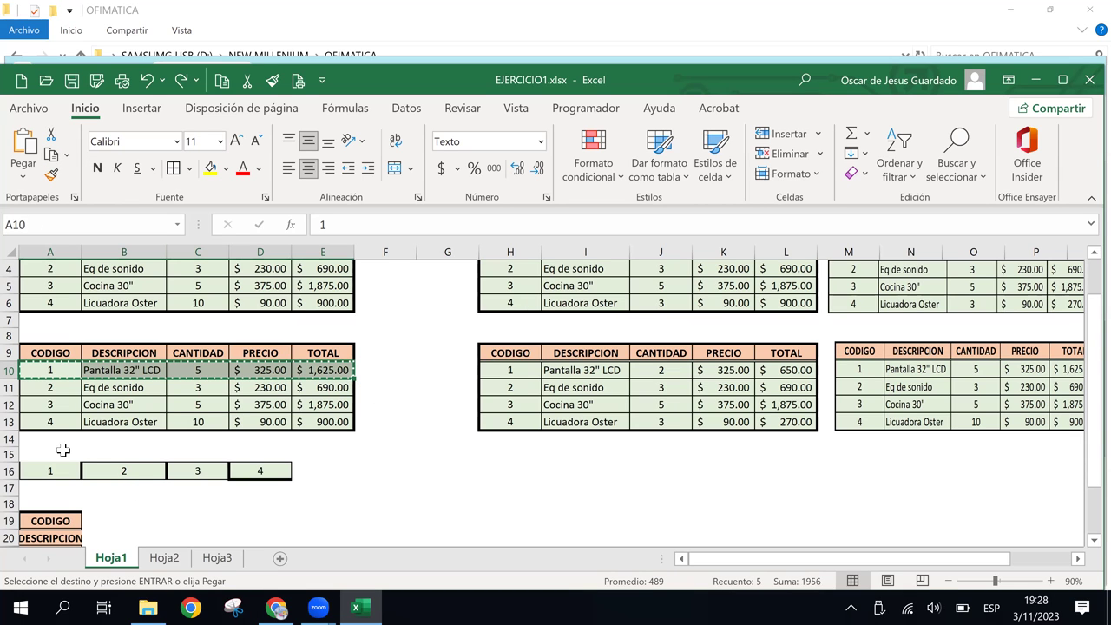
pyautogui.scroll(-2, 60, 451)
pyautogui.click(125, 405)
pyautogui.click(125, 420)
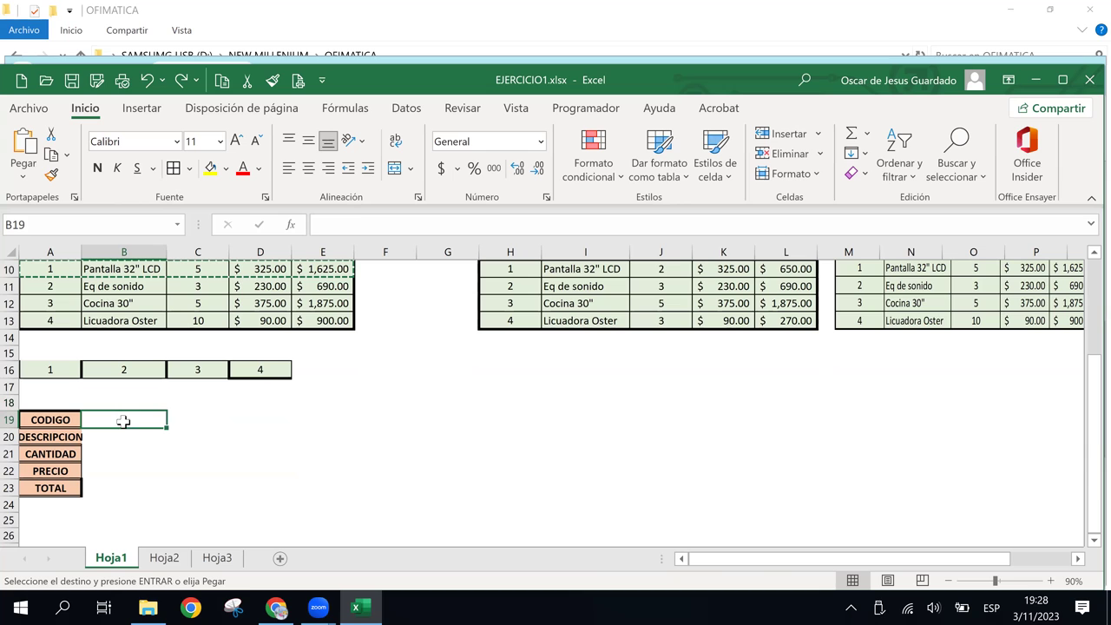
pyautogui.click(23, 176)
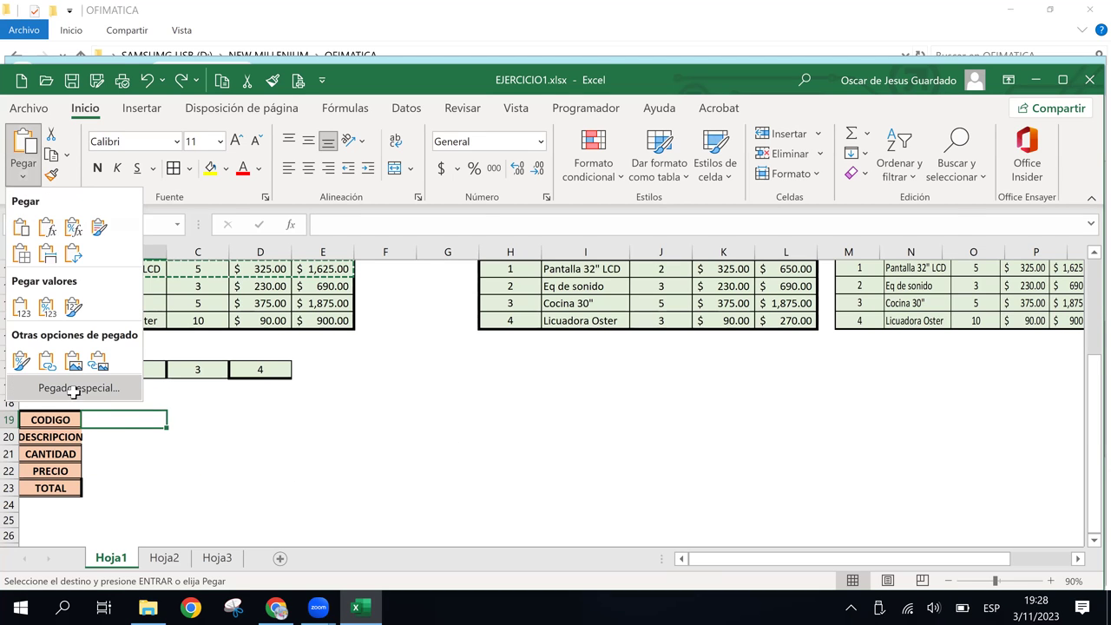
pyautogui.click(77, 391)
pyautogui.click(768, 447)
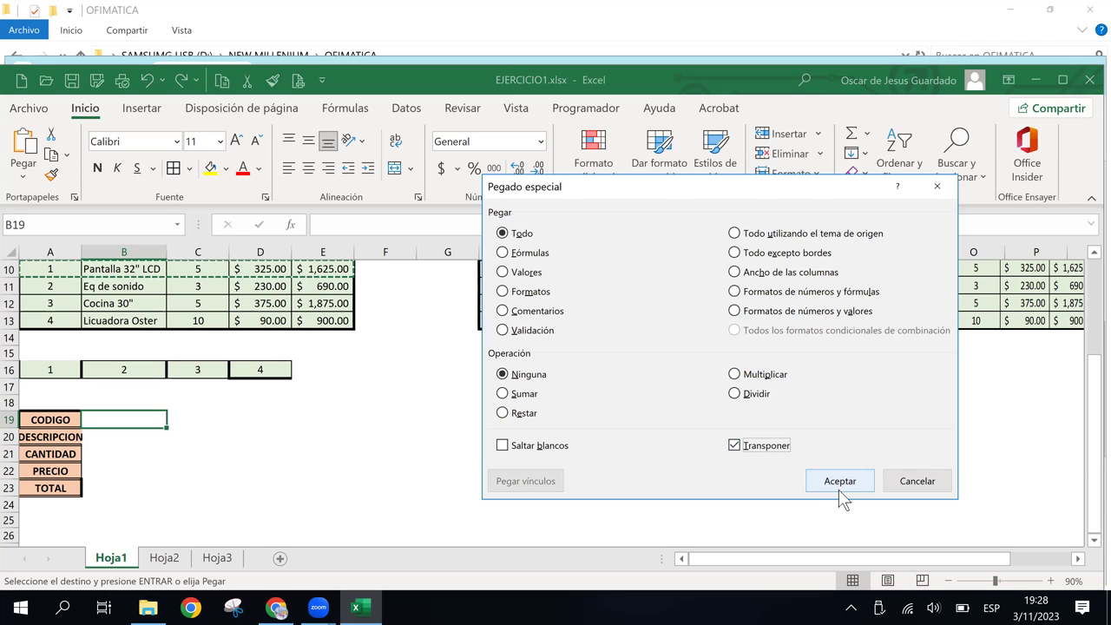
pyautogui.click(840, 482)
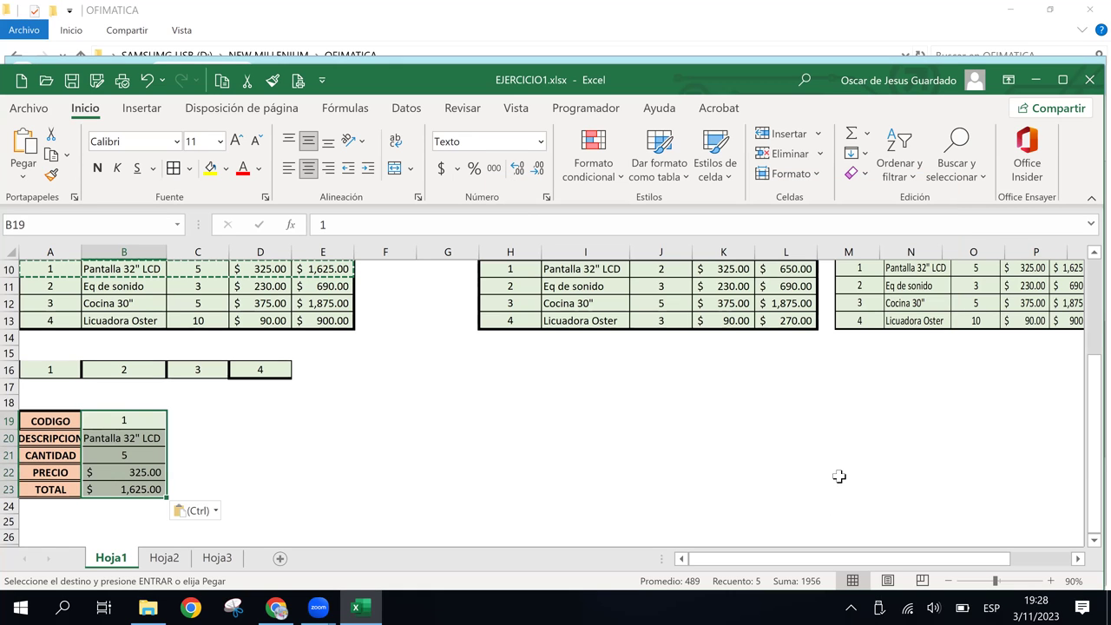
# Undo the single-row transposed paste, leaving B19:B23 empty.
pyautogui.click(559, 440)
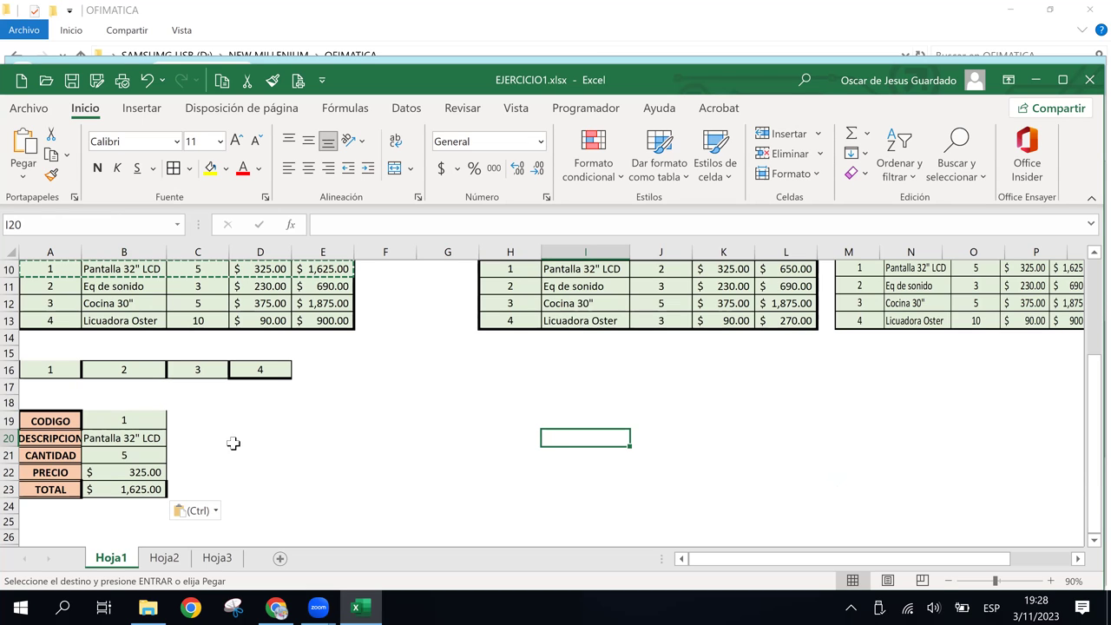
pyautogui.click(208, 424)
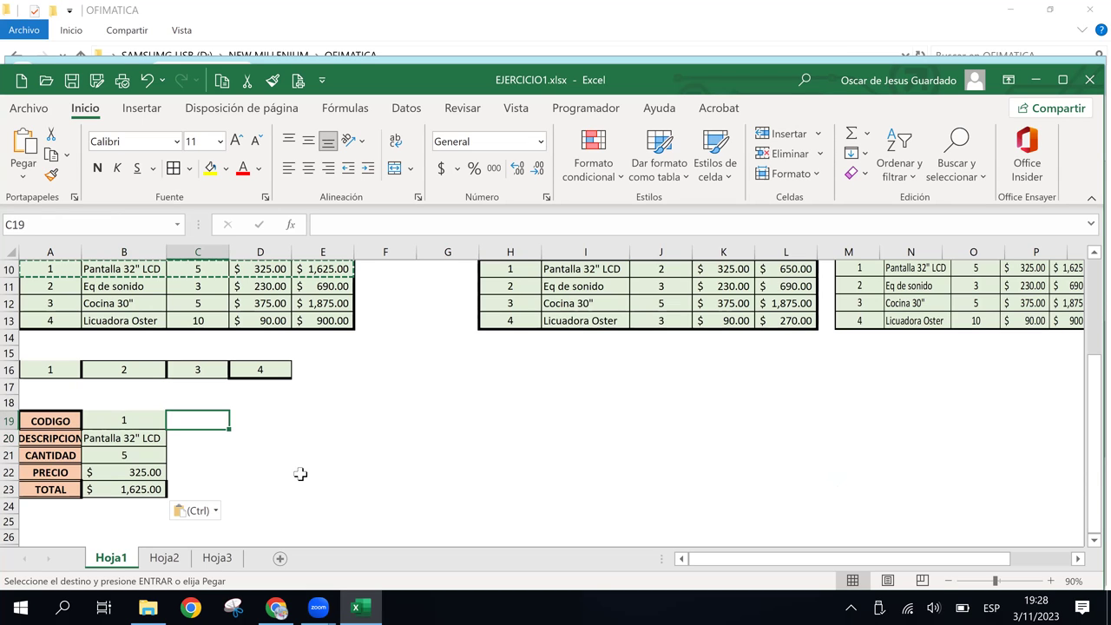
pyautogui.hotkey('ctrl', 'z')
# Paste products A10:E13 transposed into B19:E23 beside the CODIGO–TOTAL labels.
pyautogui.click(265, 453)
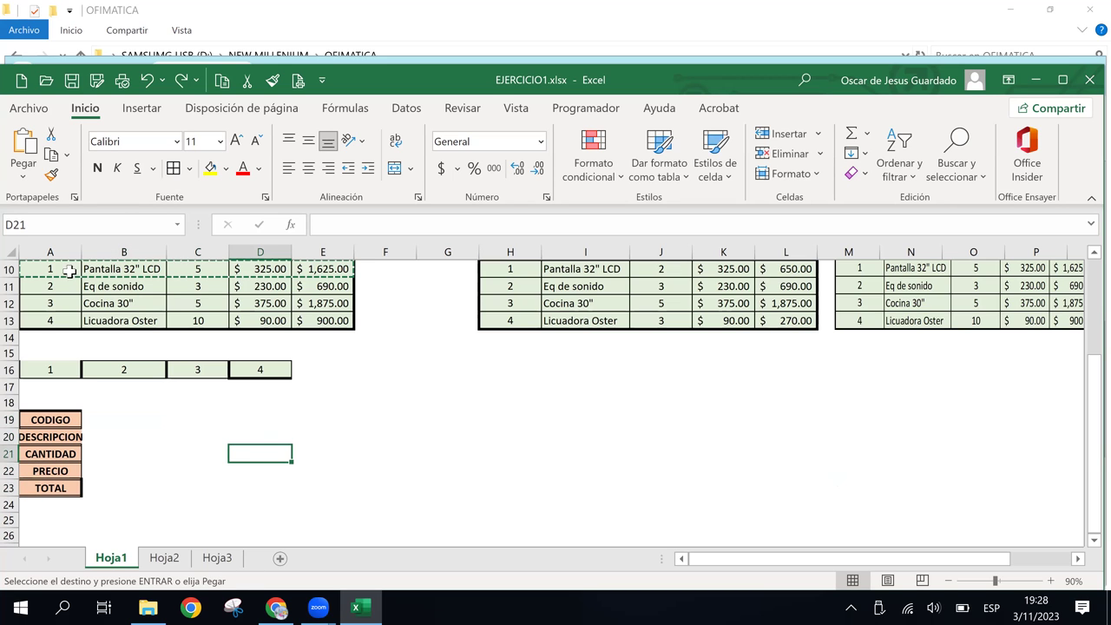
pyautogui.scroll(1, 68, 271)
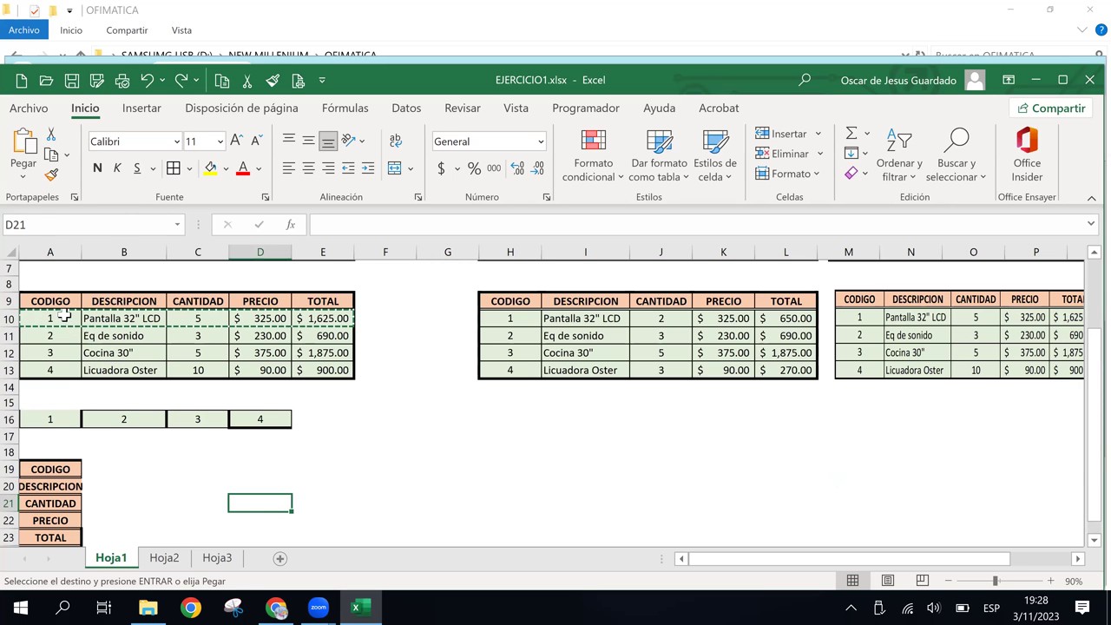
pyautogui.moveTo(65, 318); pyautogui.dragTo(343, 372)
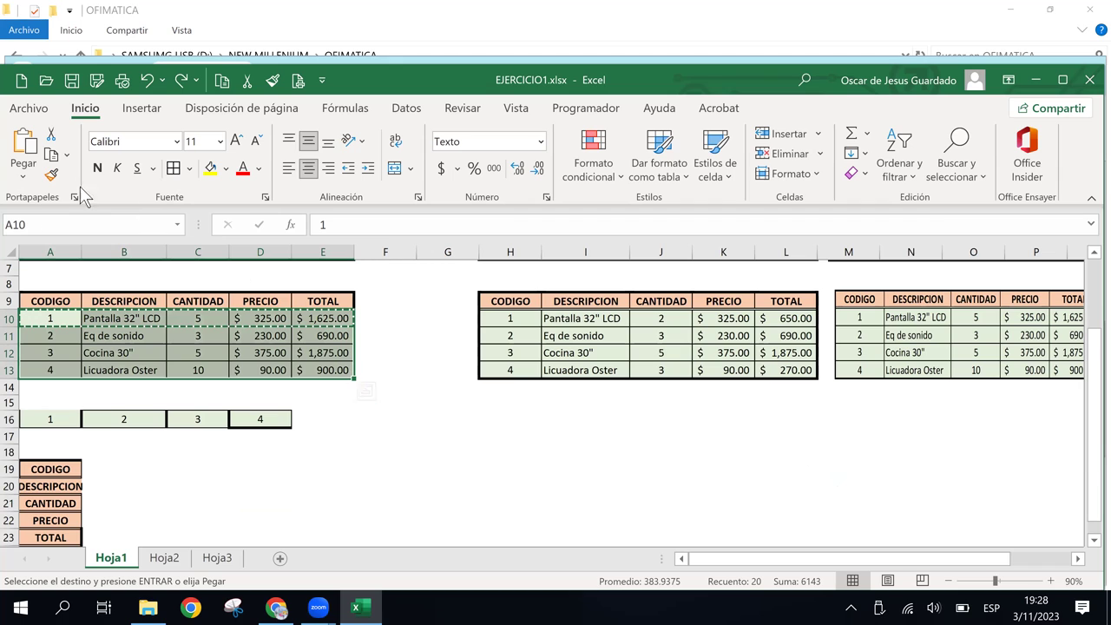
pyautogui.click(122, 468)
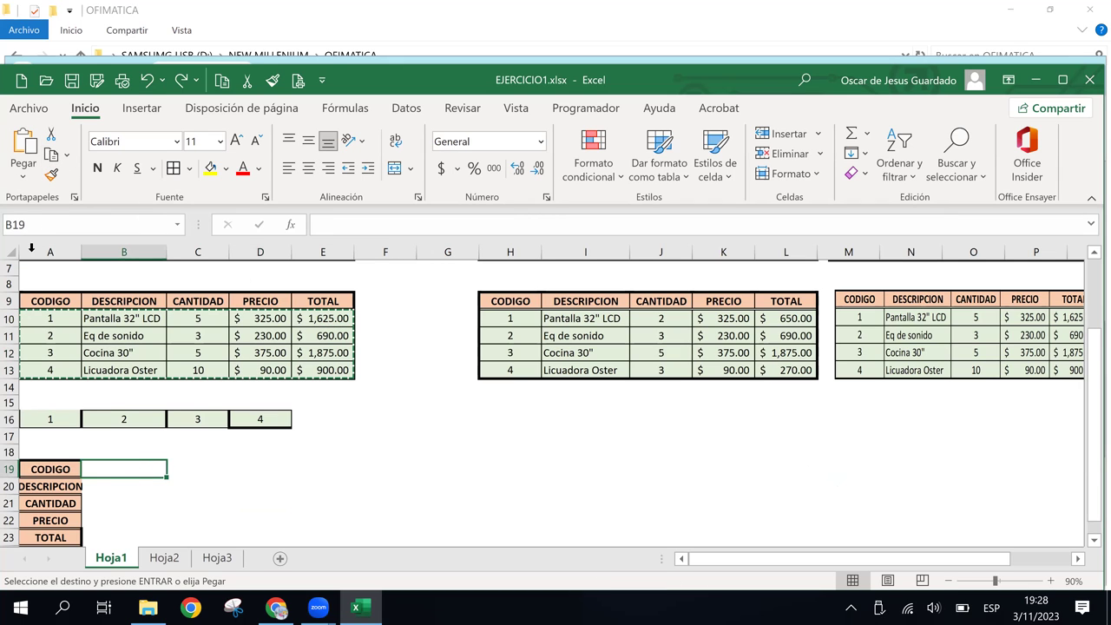
pyautogui.click(24, 174)
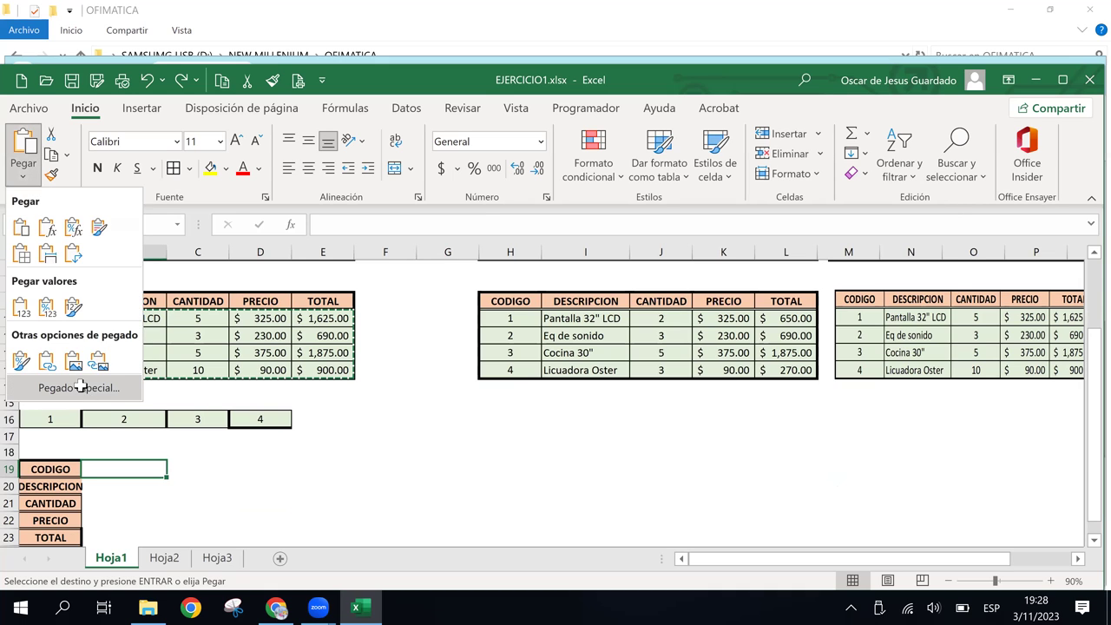
pyautogui.click(80, 387)
pyautogui.click(745, 445)
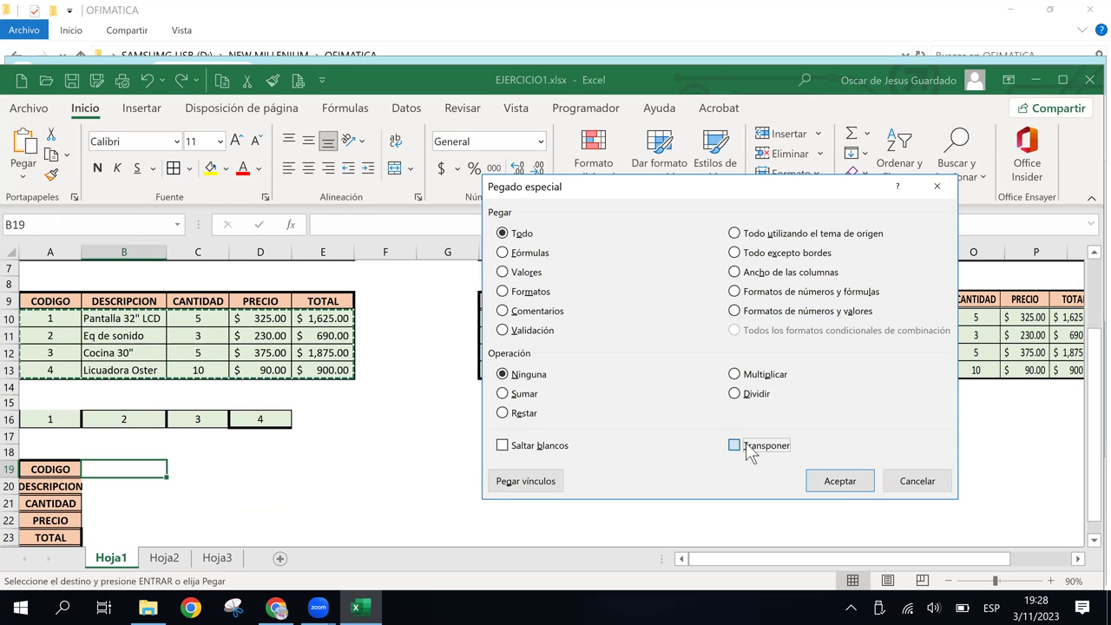
pyautogui.click(840, 481)
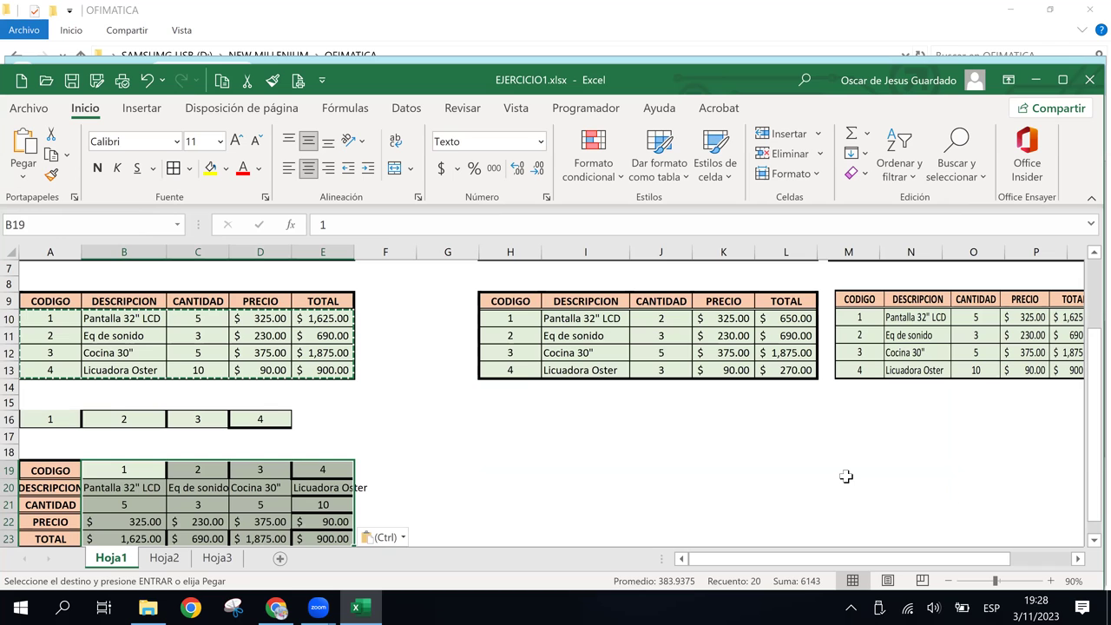
pyautogui.moveTo(28, 471); pyautogui.dragTo(350, 506)
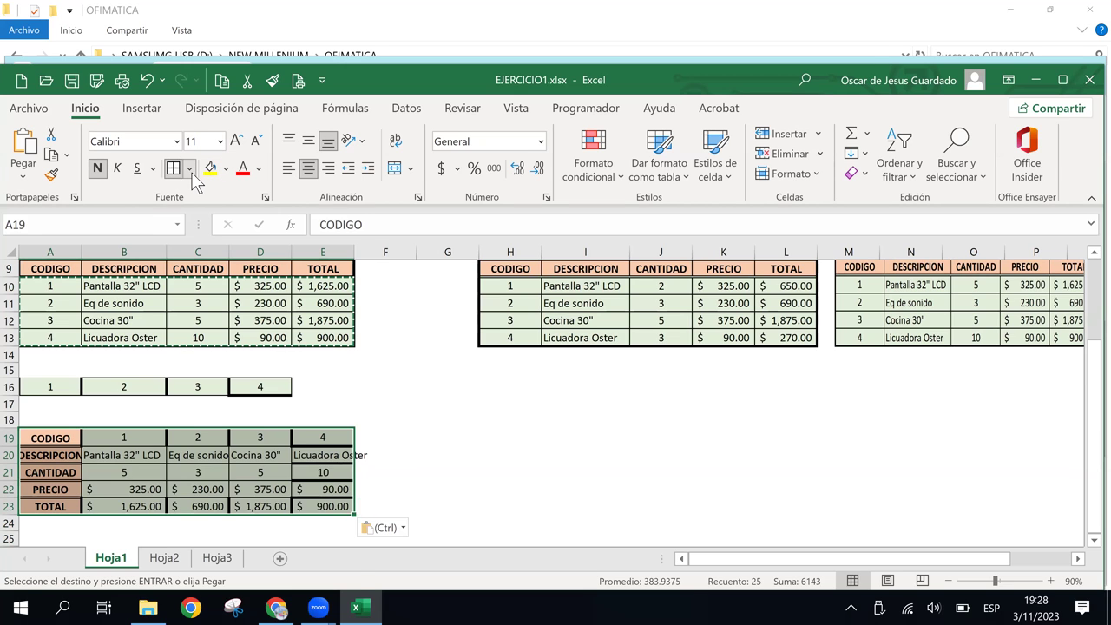
# Apply All Borders to the transposed table A19:E23.
pyautogui.click(190, 168)
pyautogui.click(191, 322)
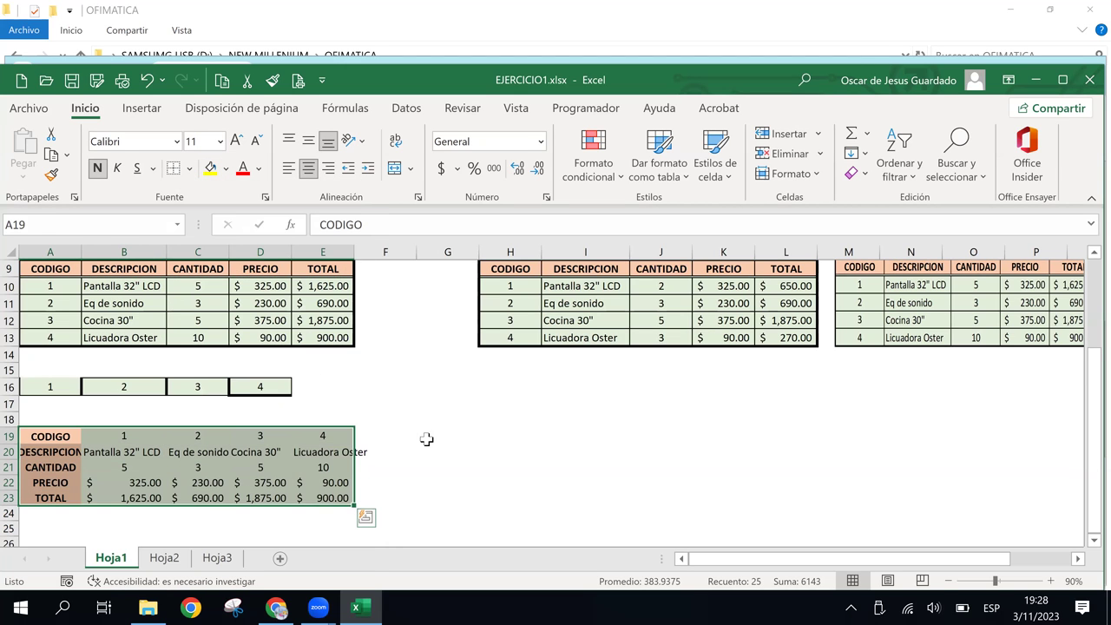
pyautogui.click(494, 479)
pyautogui.moveTo(52, 434)
pyautogui.mouseDown()
pyautogui.moveTo(259, 469)
pyautogui.moveTo(338, 499)
pyautogui.mouseUp()
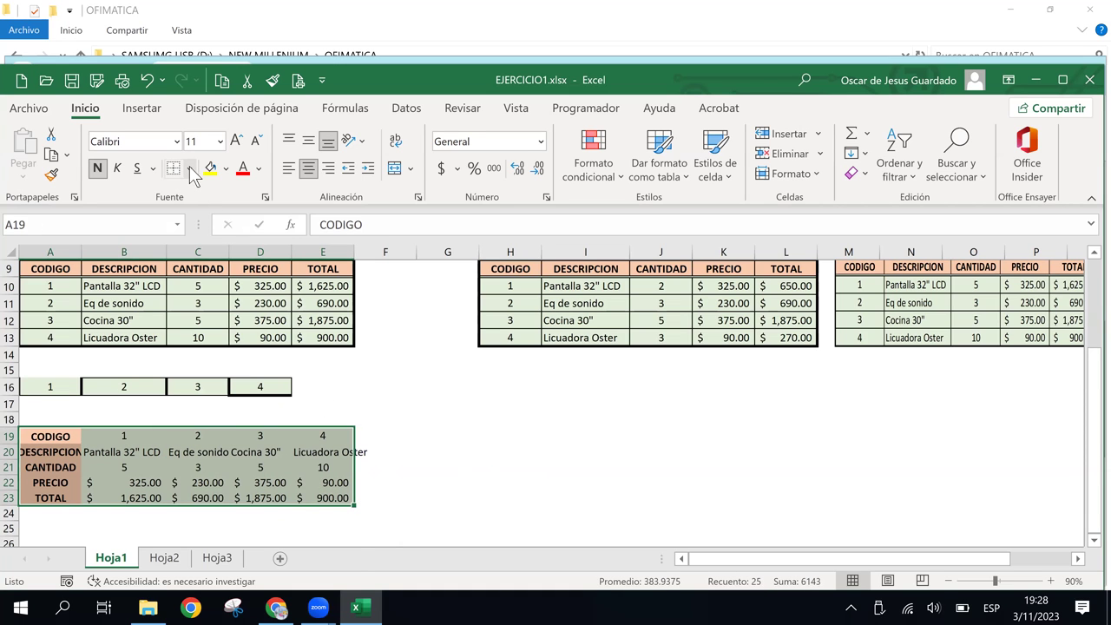
pyautogui.click(190, 168)
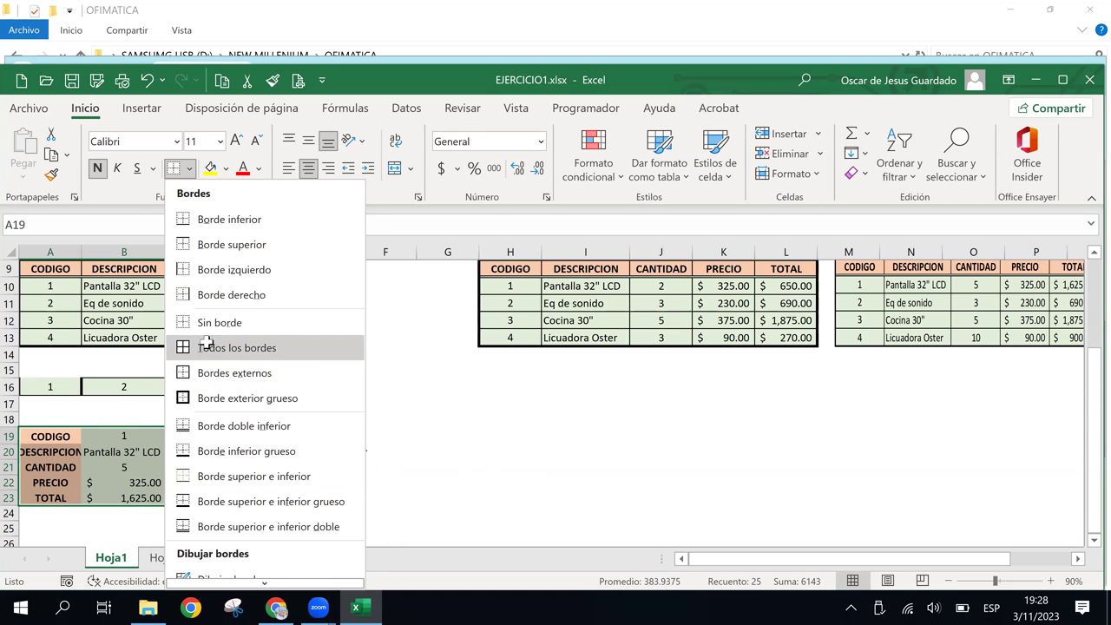
pyautogui.click(207, 344)
pyautogui.click(483, 435)
# Widen columns E and D and auto-fit column C so entries fit.
pyautogui.moveTo(351, 249); pyautogui.dragTo(405, 249)
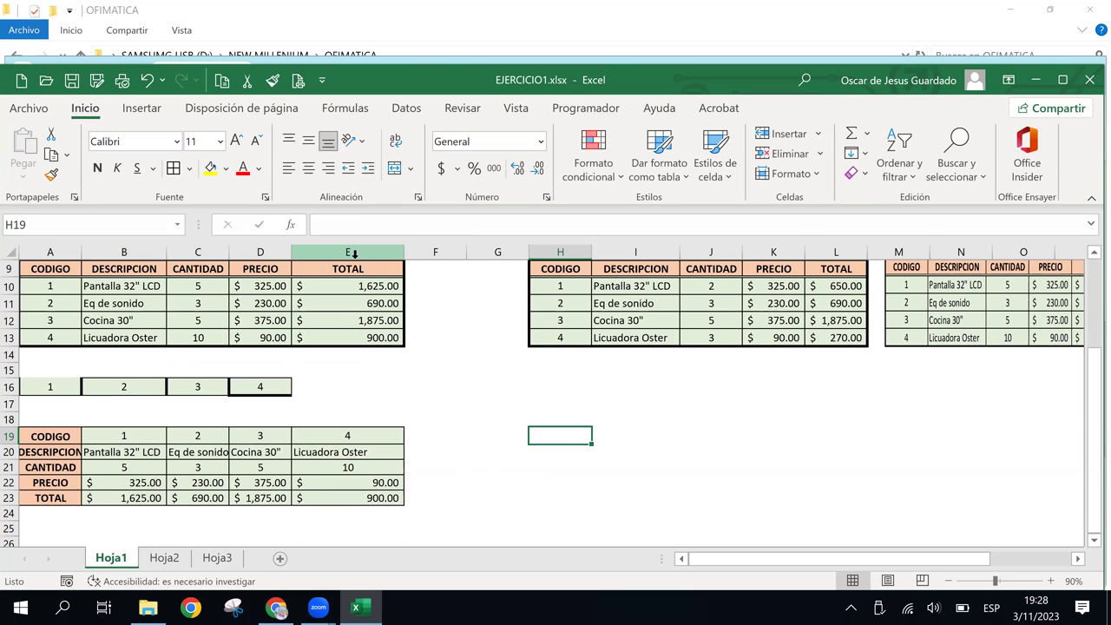
pyautogui.moveTo(292, 251); pyautogui.dragTo(319, 252)
pyautogui.moveTo(229, 255); pyautogui.dragTo(222, 242)
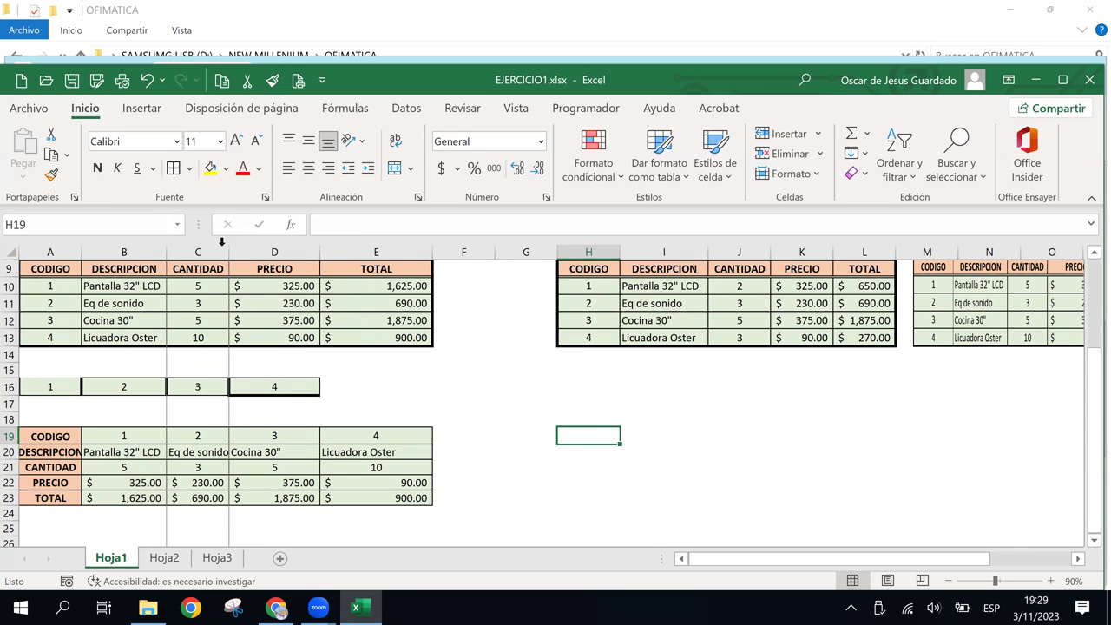
pyautogui.doubleClick(229, 252)
pyautogui.click(206, 405)
# Clear the values 1–4 from helper row A16:D16.
pyautogui.click(76, 389)
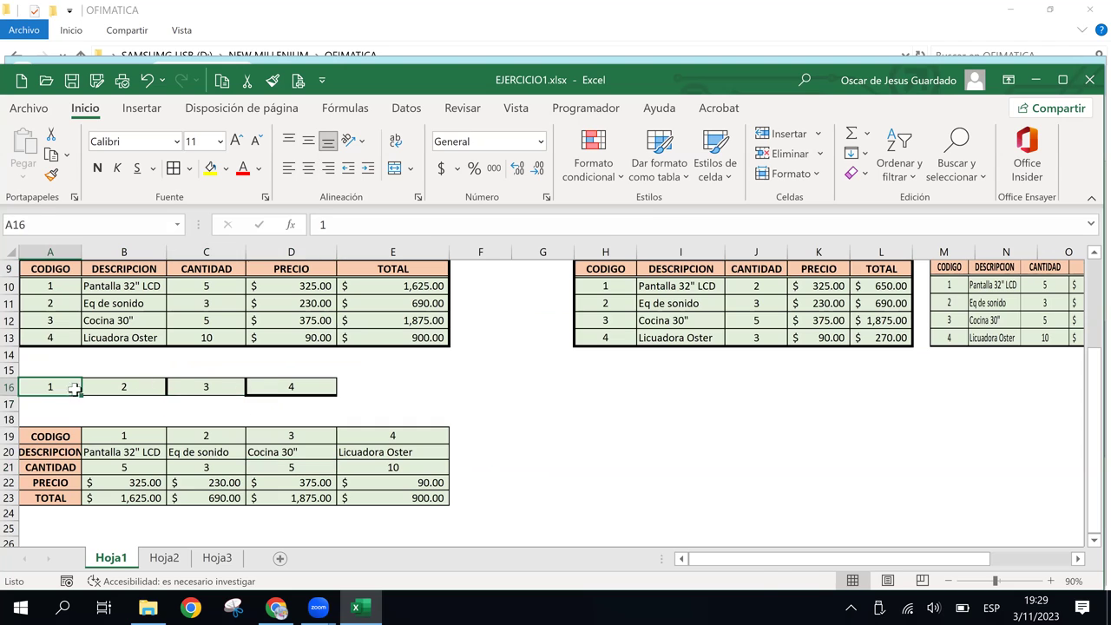
pyautogui.moveTo(76, 389); pyautogui.dragTo(321, 387)
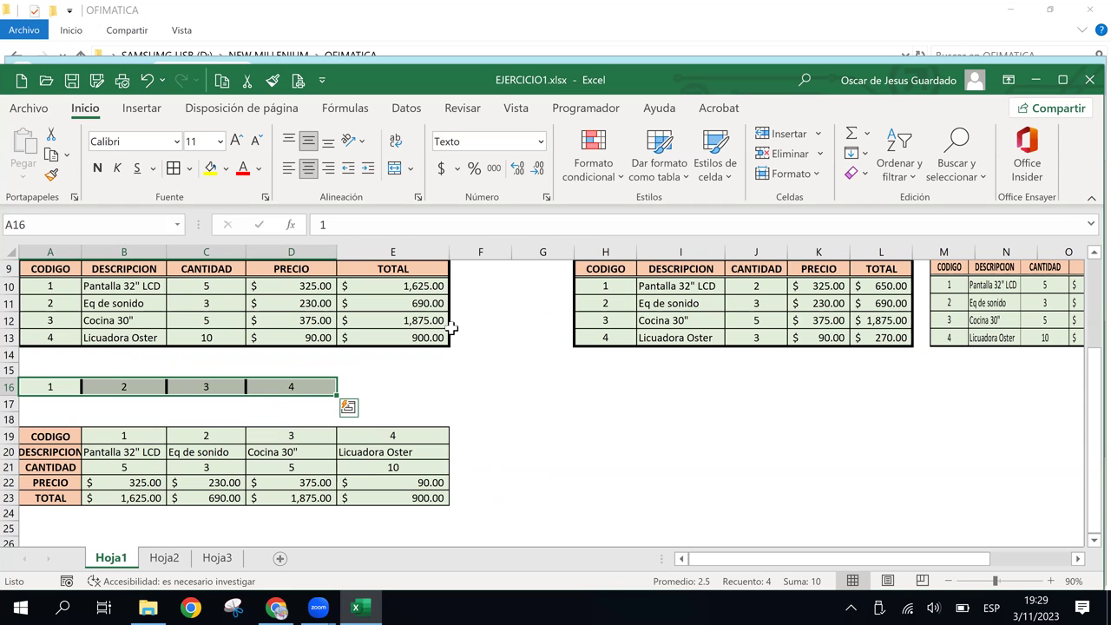
pyautogui.click(815, 153)
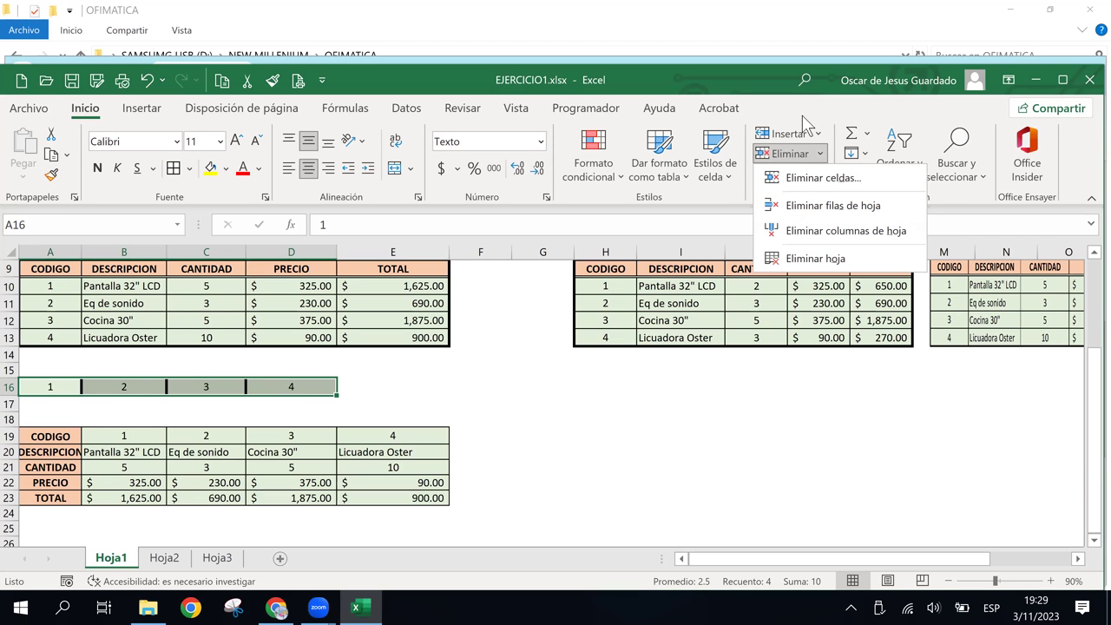
pyautogui.click(812, 154)
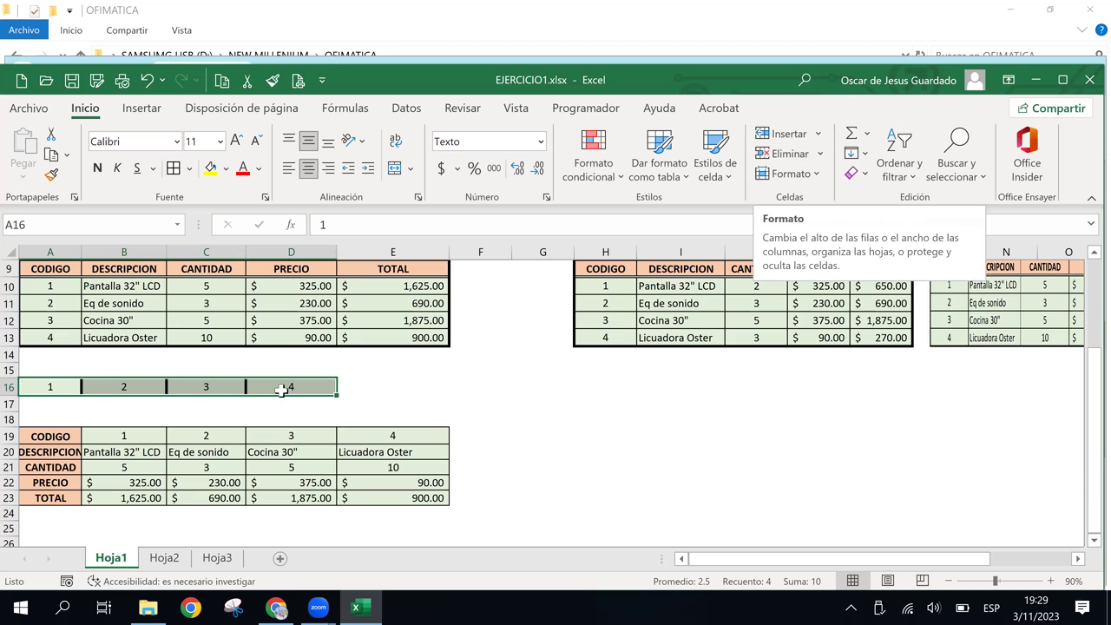
pyautogui.press('Delete')
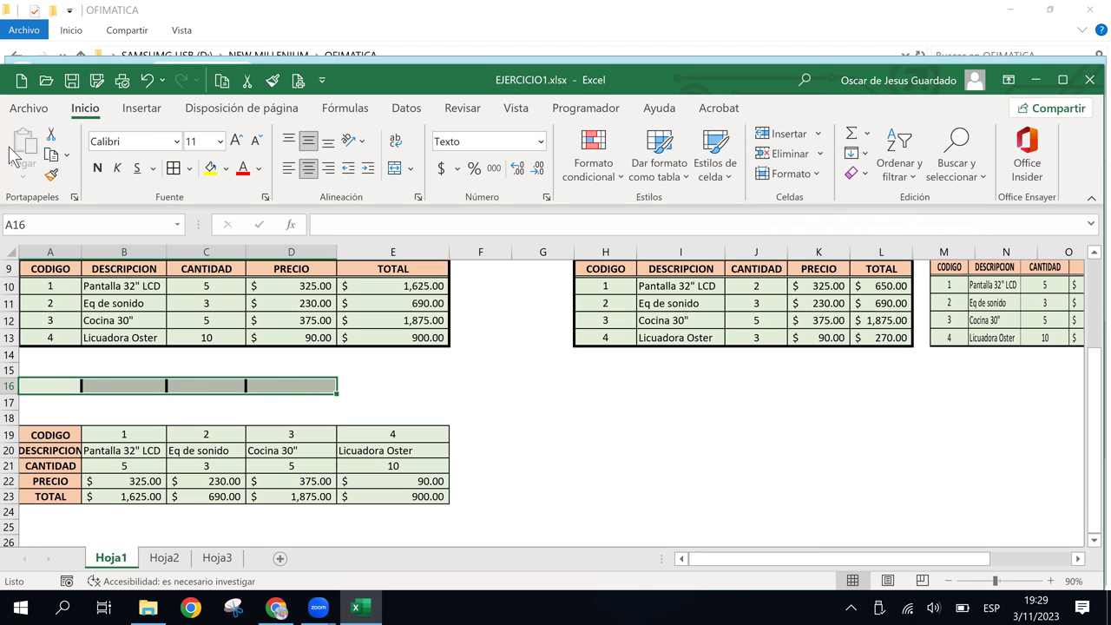
# Set row 16 to No Border and No Fill.
pyautogui.click(188, 170)
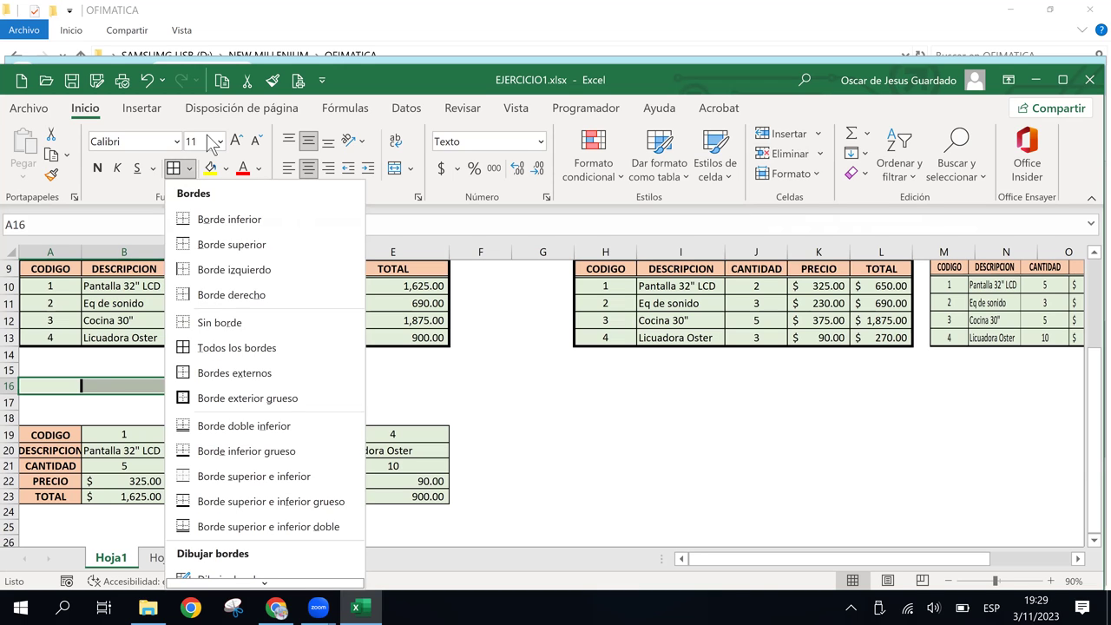
pyautogui.click(231, 323)
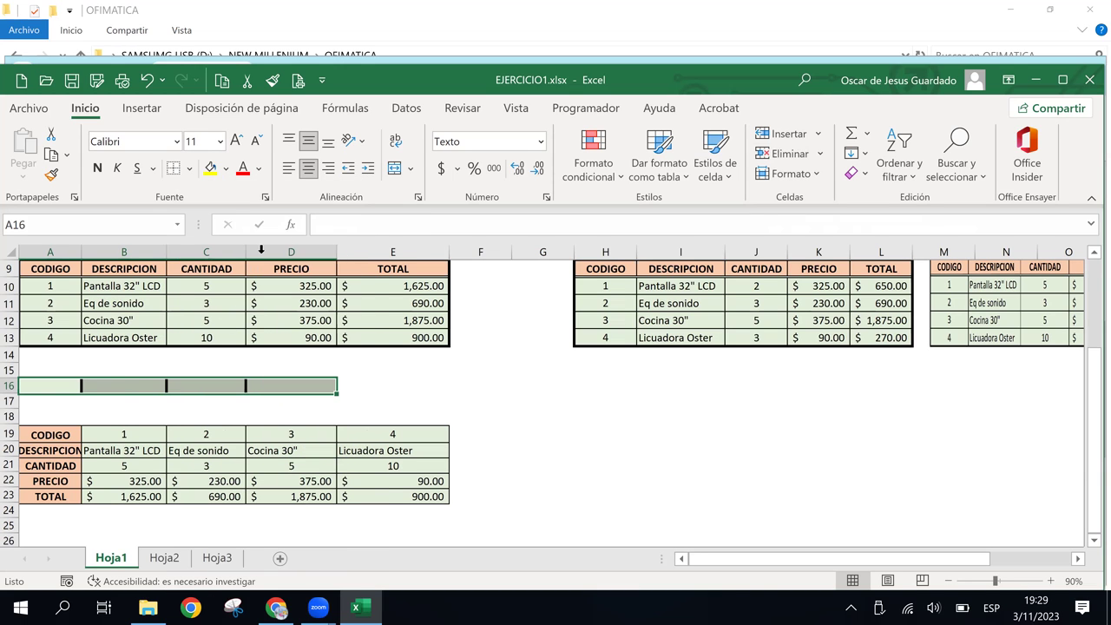
pyautogui.click(226, 168)
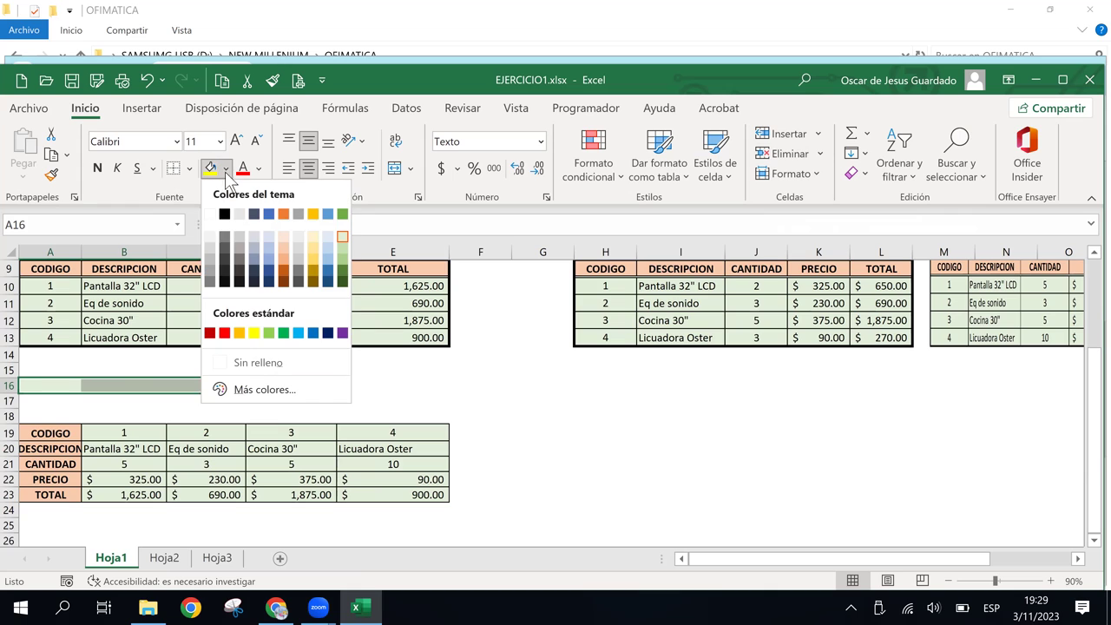
pyautogui.click(243, 364)
pyautogui.click(291, 399)
pyautogui.click(121, 386)
pyautogui.click(43, 388)
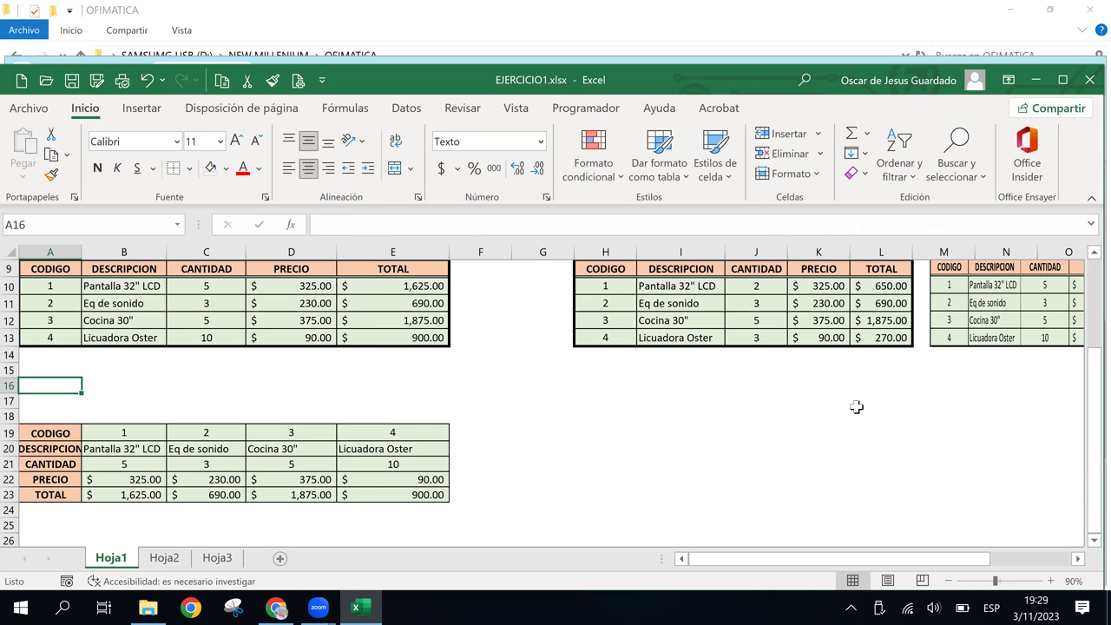
pyautogui.click(834, 436)
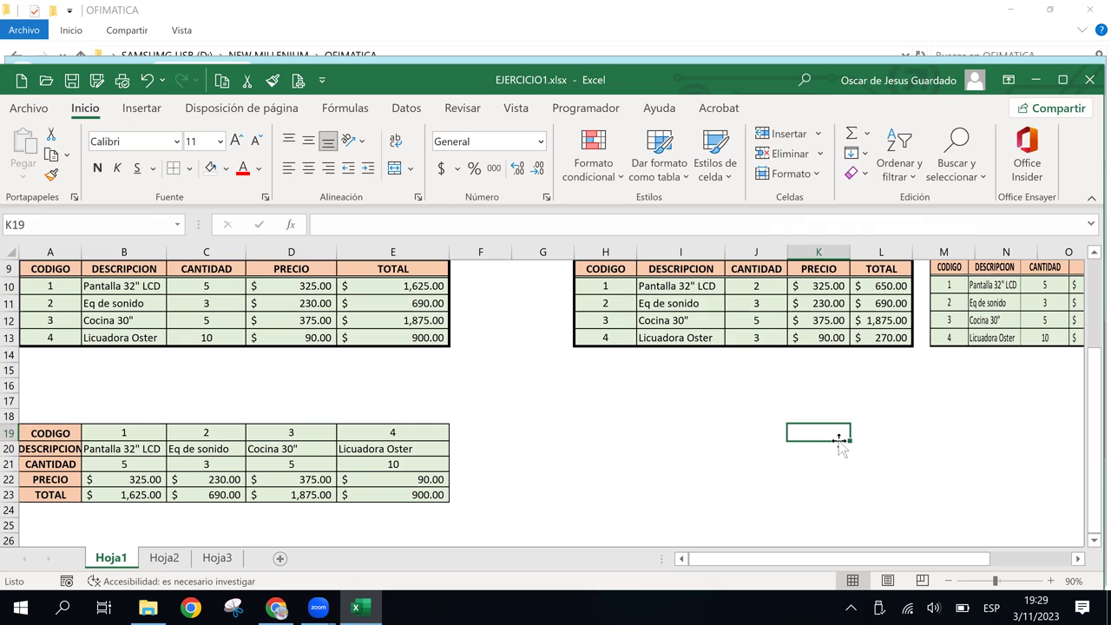
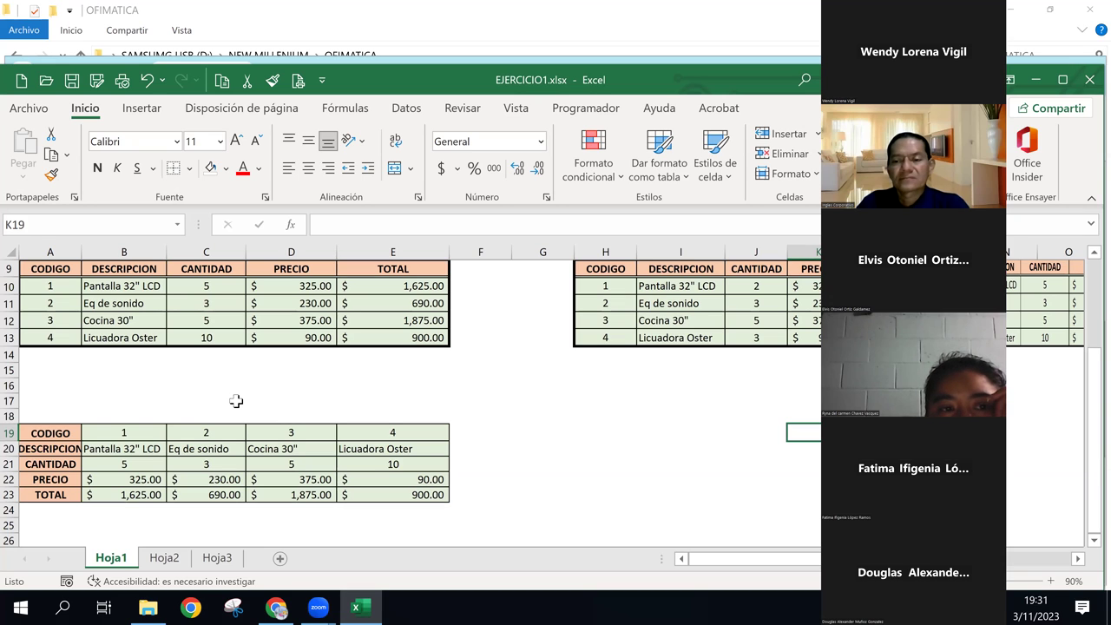
# Select the transposed table in rows 19–24 and delete its contents.
pyautogui.click(89, 386)
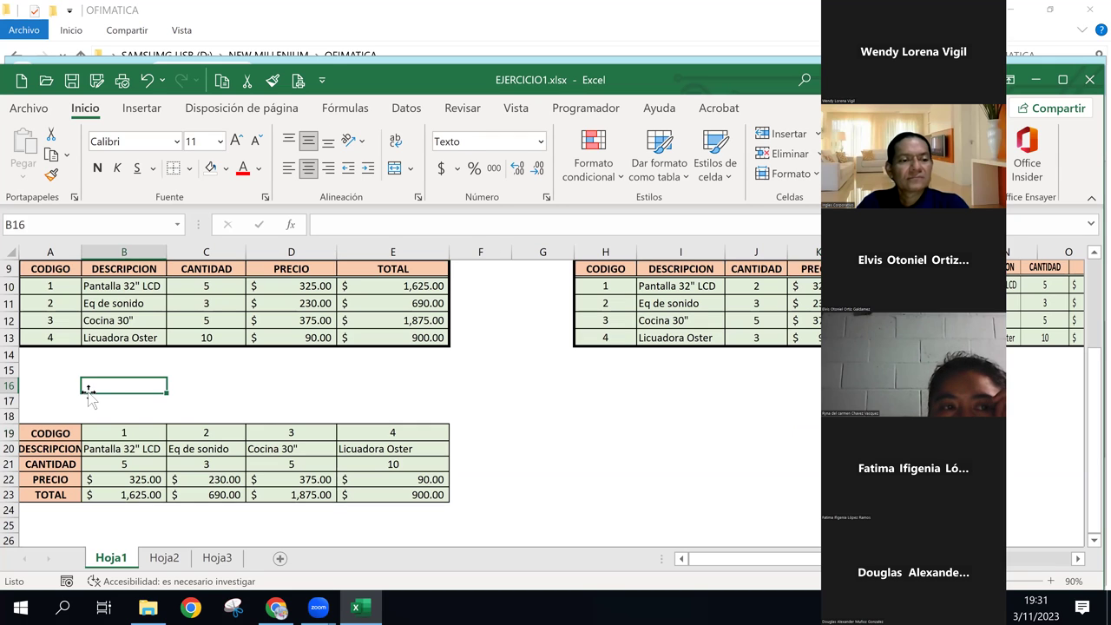
pyautogui.click(52, 386)
pyautogui.click(129, 387)
pyautogui.click(67, 389)
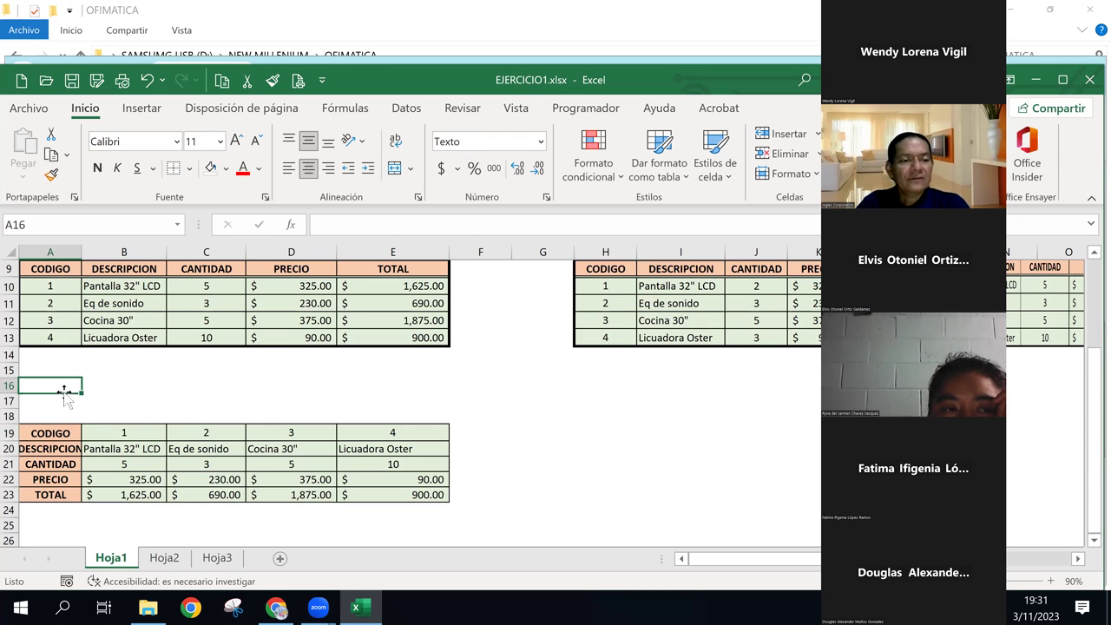
pyautogui.click(107, 397)
pyautogui.click(65, 401)
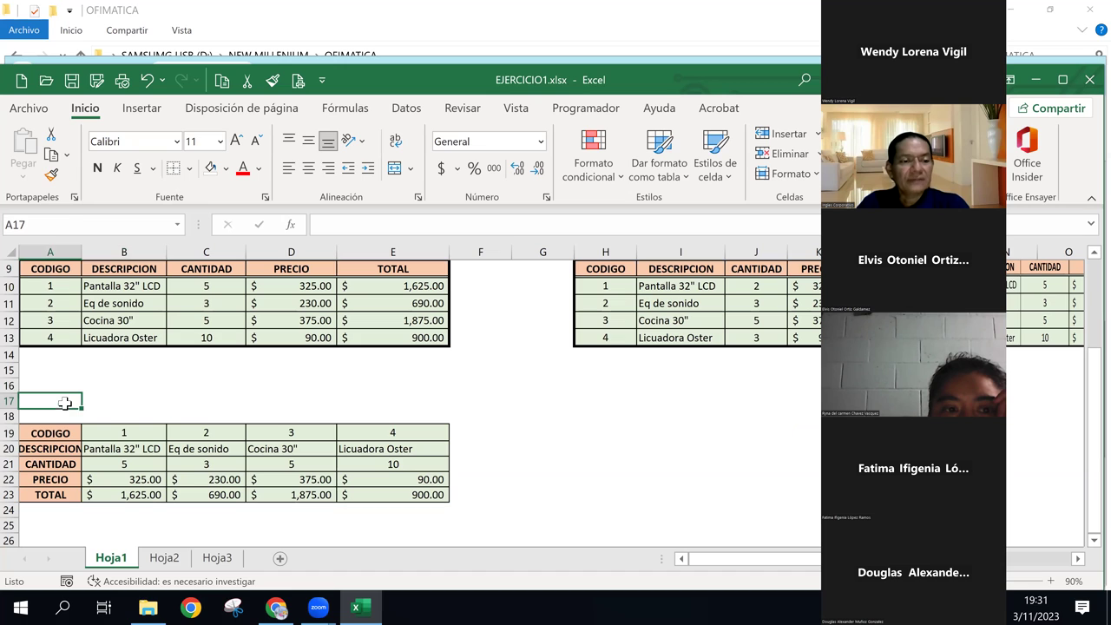
pyautogui.moveTo(65, 432); pyautogui.dragTo(424, 506)
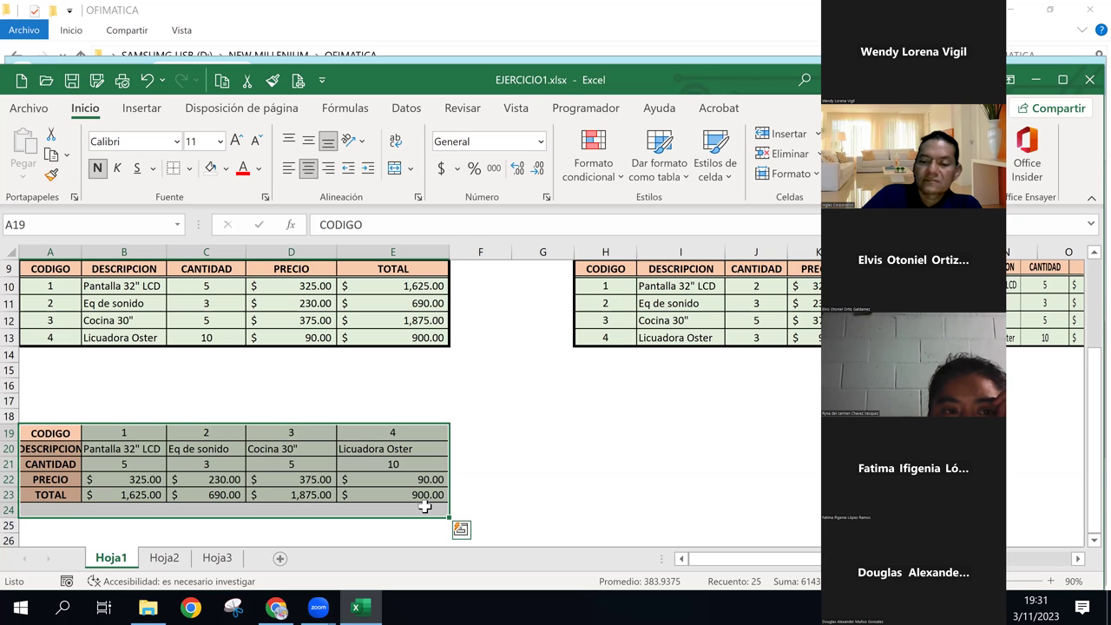
pyautogui.press('Delete')
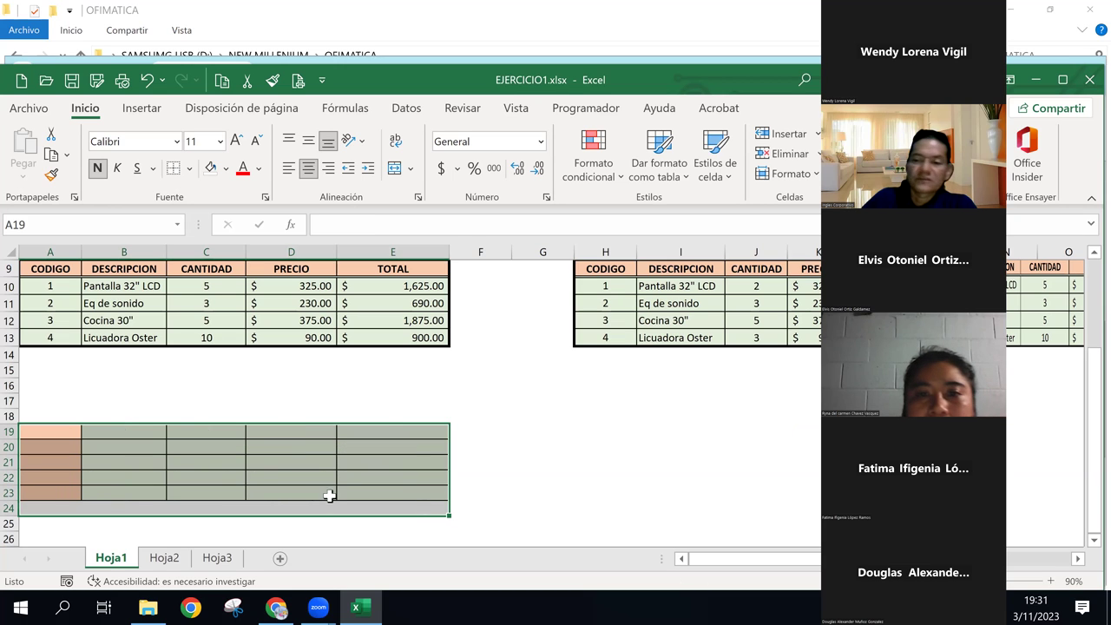
# Remove all borders (Sin borde) and the fill (Sin relleno) from the emptied area.
pyautogui.click(189, 170)
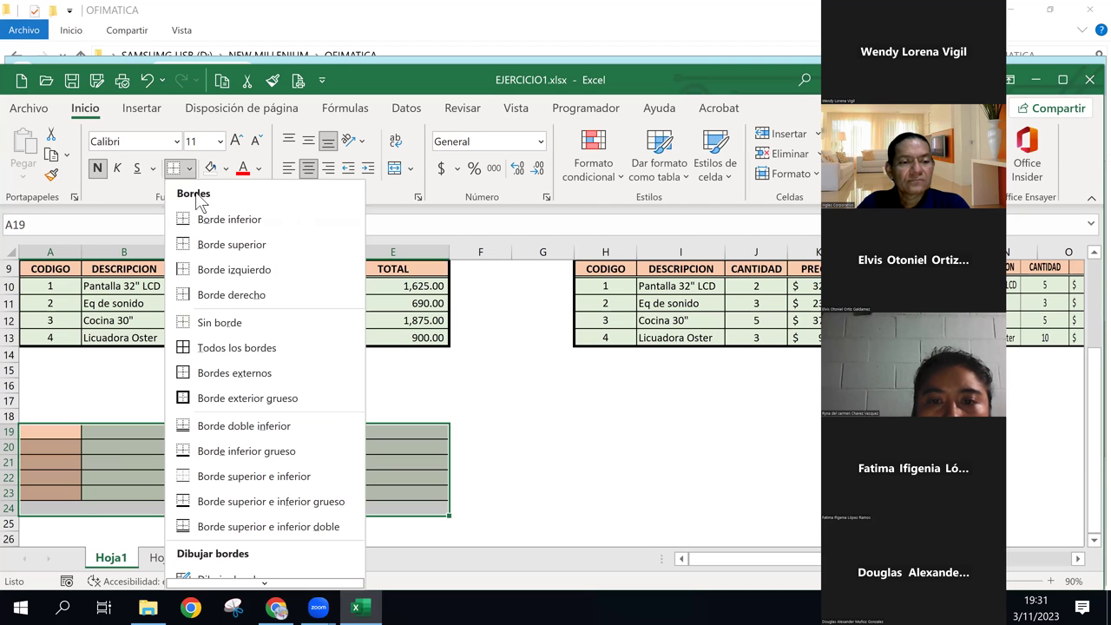
pyautogui.click(222, 319)
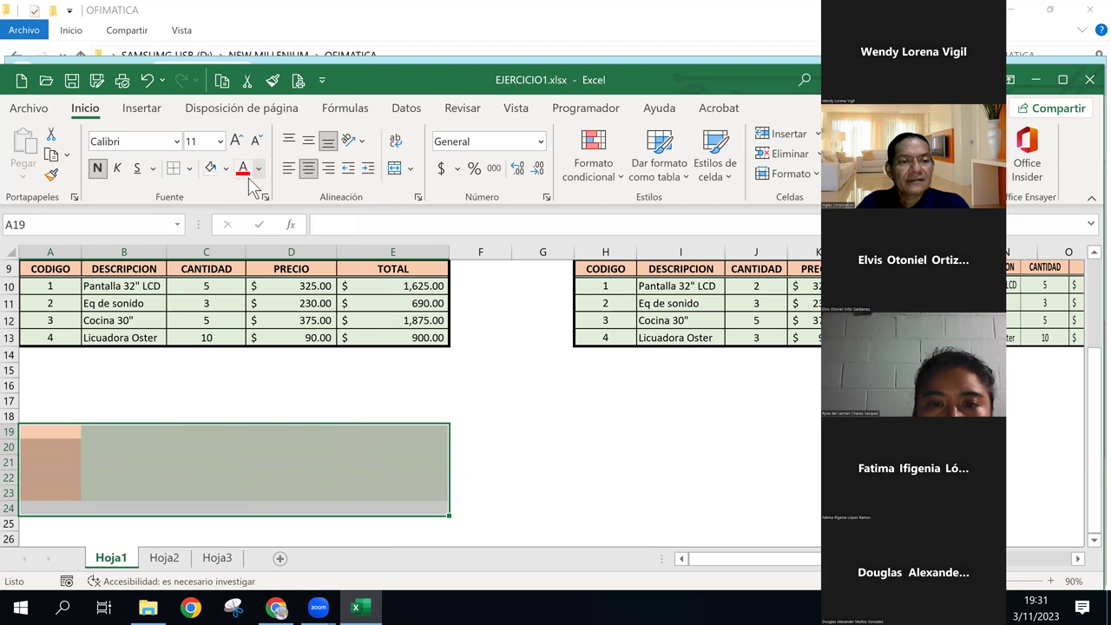
pyautogui.click(225, 168)
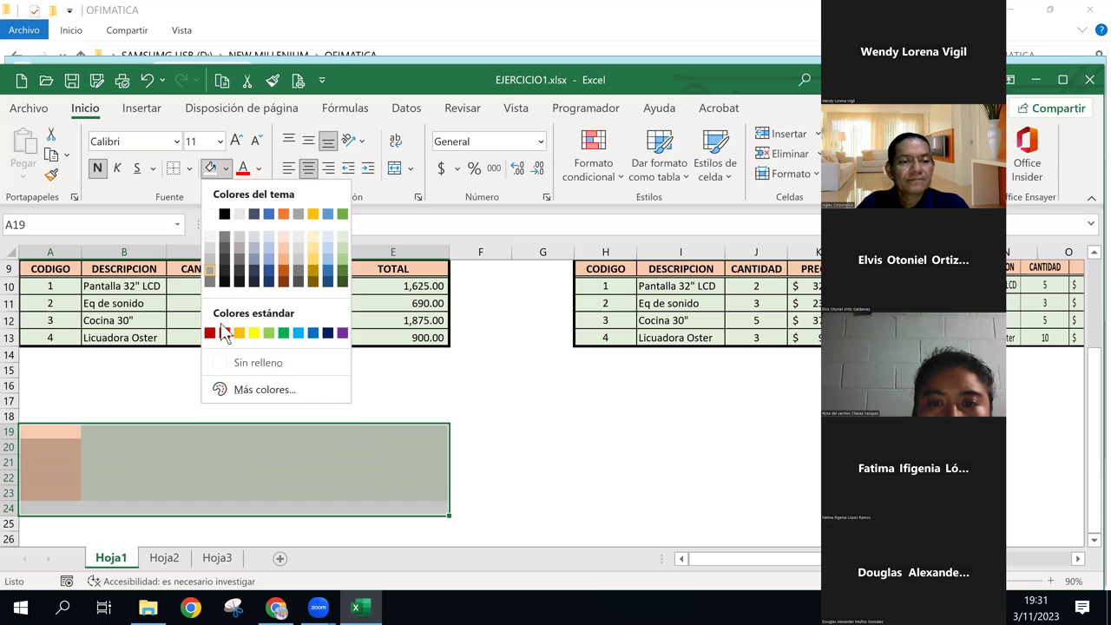
pyautogui.click(238, 362)
pyautogui.click(173, 389)
pyautogui.click(121, 368)
pyautogui.click(401, 417)
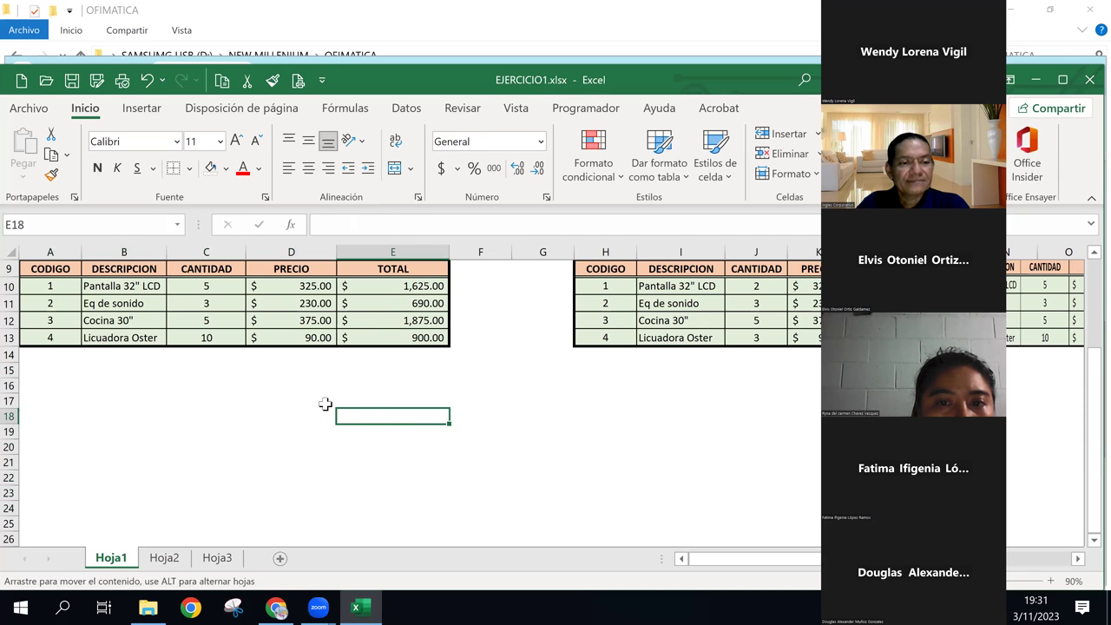
# Select the first product table A2:E6 and copy it with Ctrl+C.
pyautogui.scroll(2, 218, 409)
pyautogui.scroll(1, 218, 409)
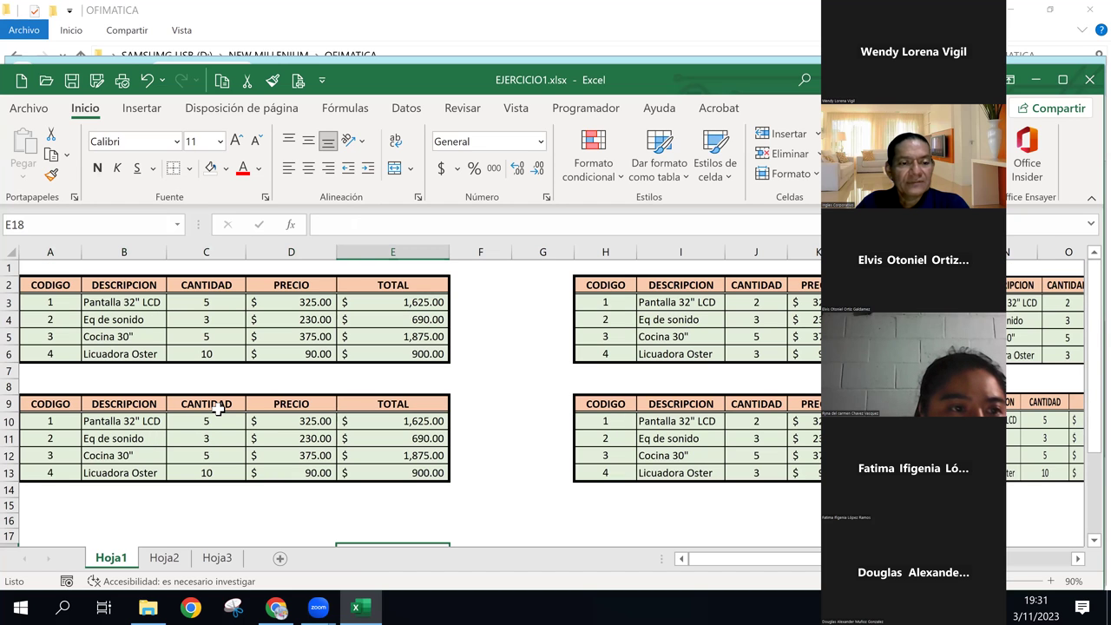
pyautogui.moveTo(53, 288); pyautogui.dragTo(418, 347)
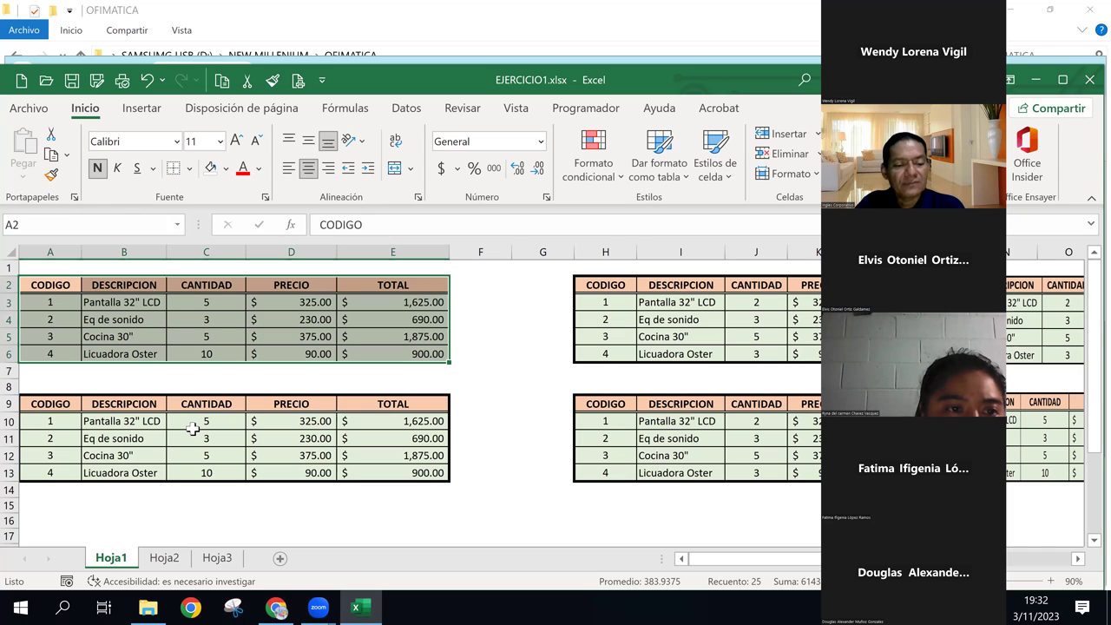
pyautogui.hotkey('ctrl', 'c')
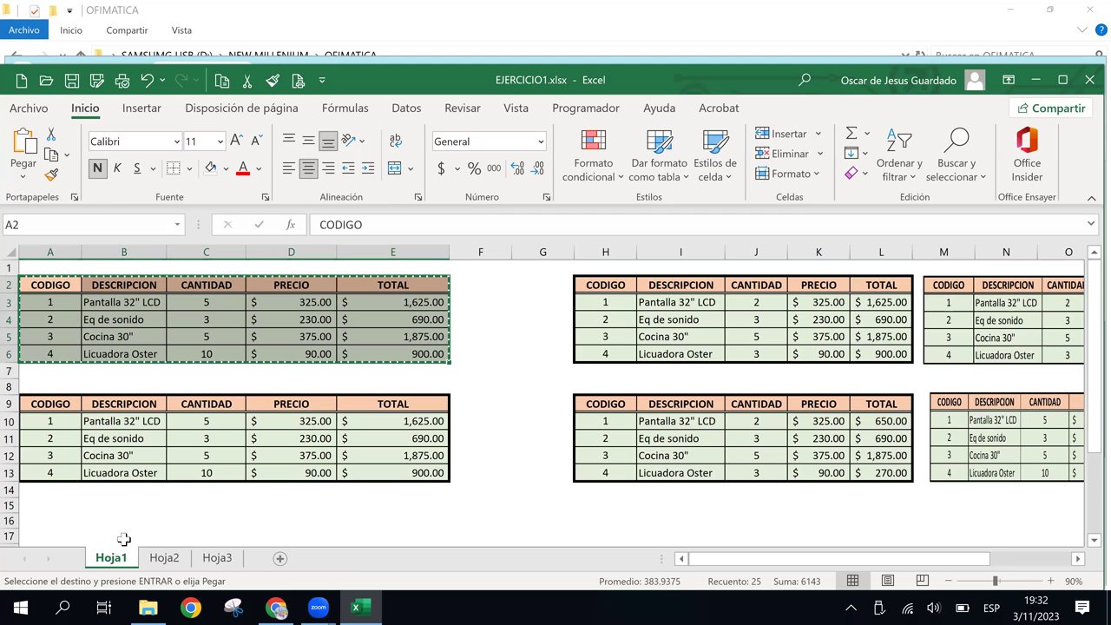
pyautogui.click(49, 505)
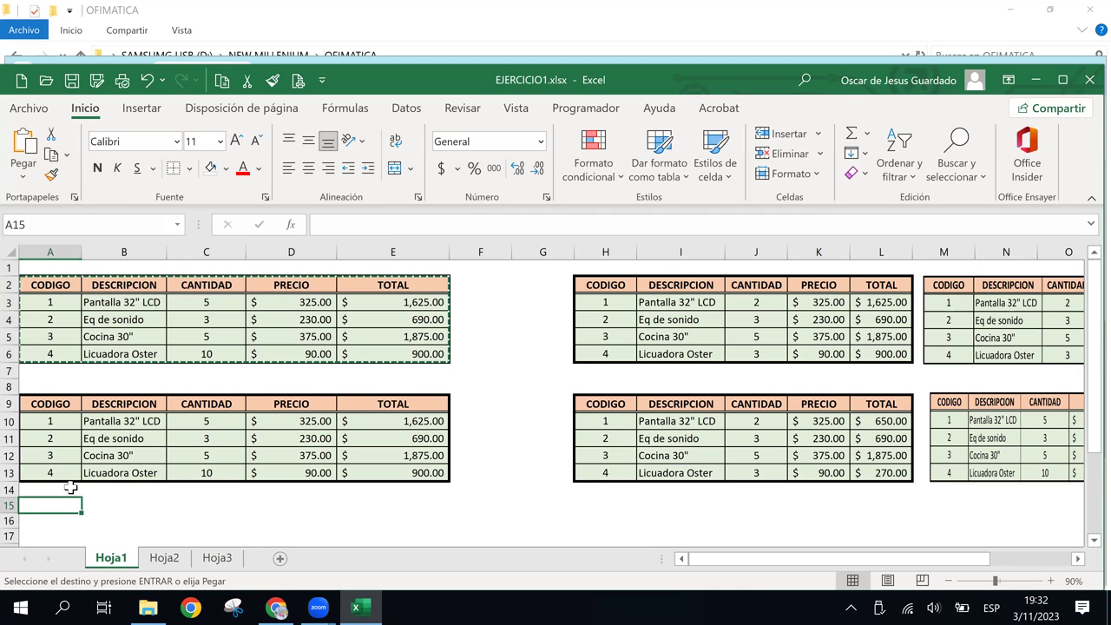
pyautogui.click(24, 143)
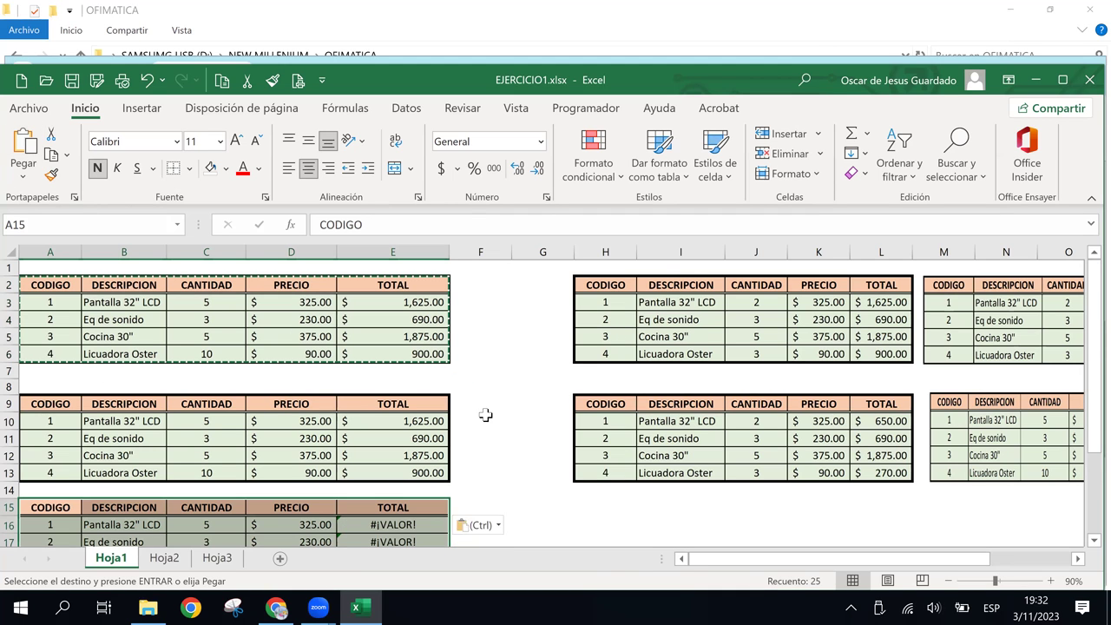
pyautogui.scroll(-2, 521, 426)
pyautogui.scroll(-2, 339, 355)
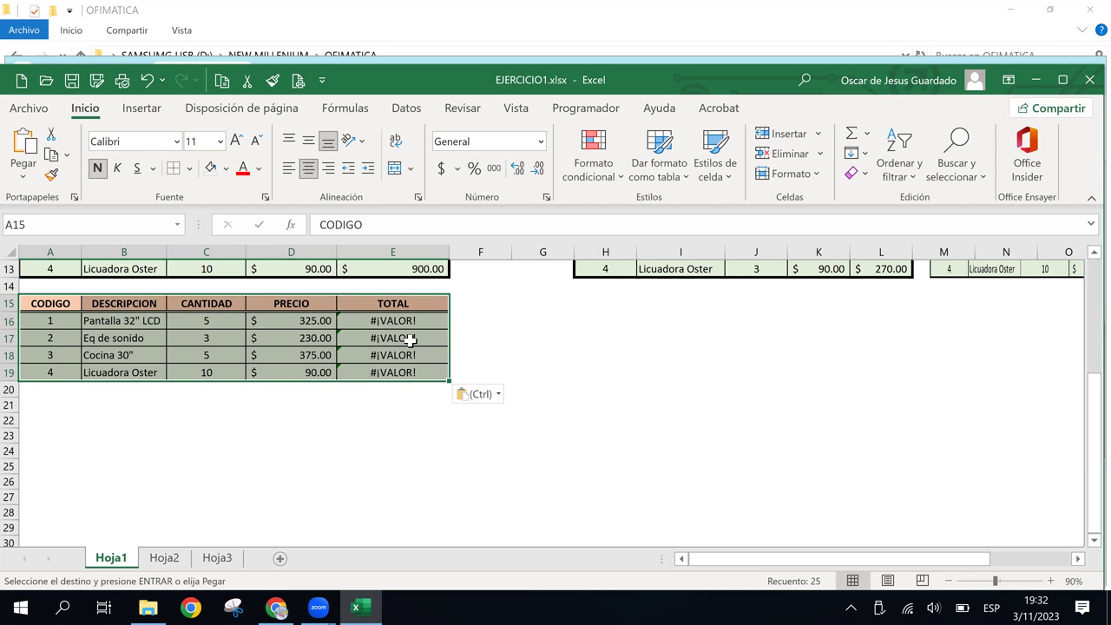
pyautogui.scroll(1, 378, 389)
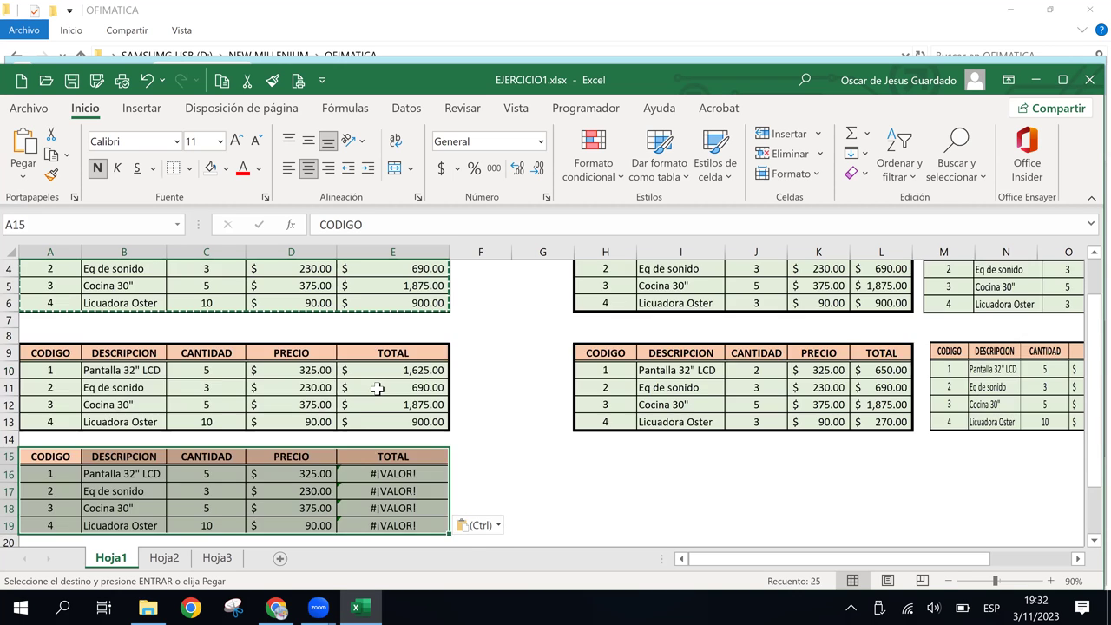
pyautogui.scroll(3, 378, 389)
pyautogui.scroll(-2, 378, 389)
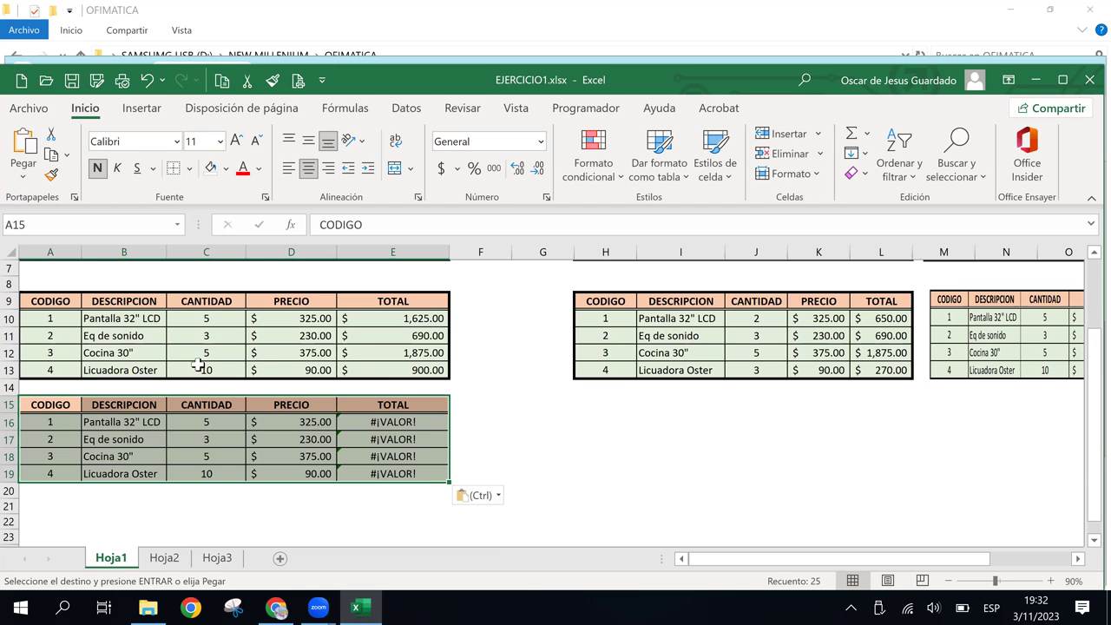
pyautogui.click(423, 407)
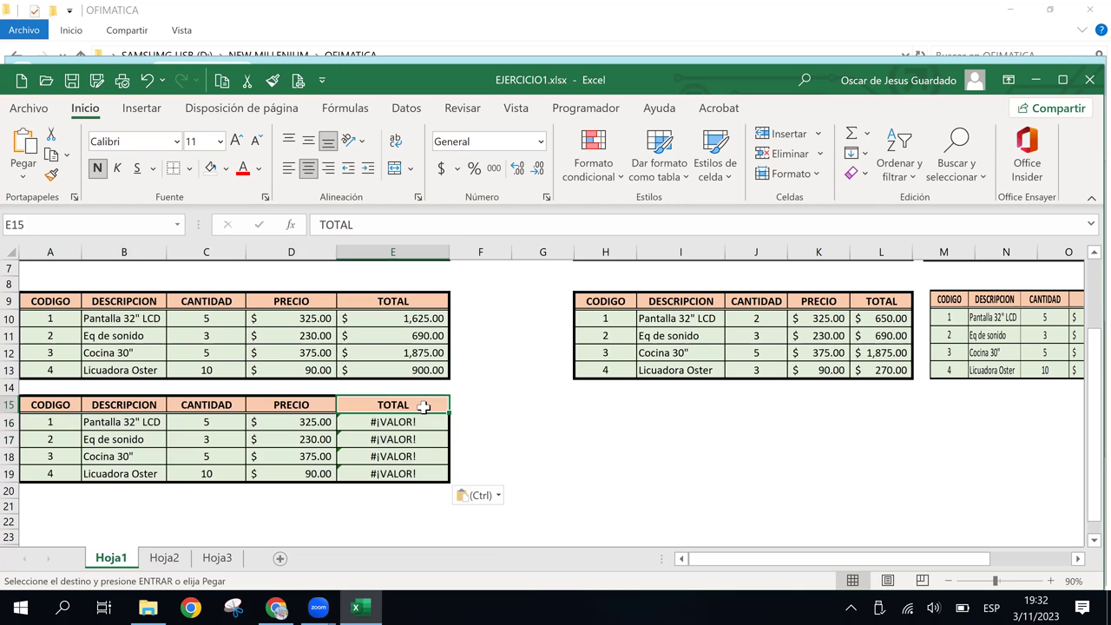
pyautogui.hotkey('ctrl', 'z')
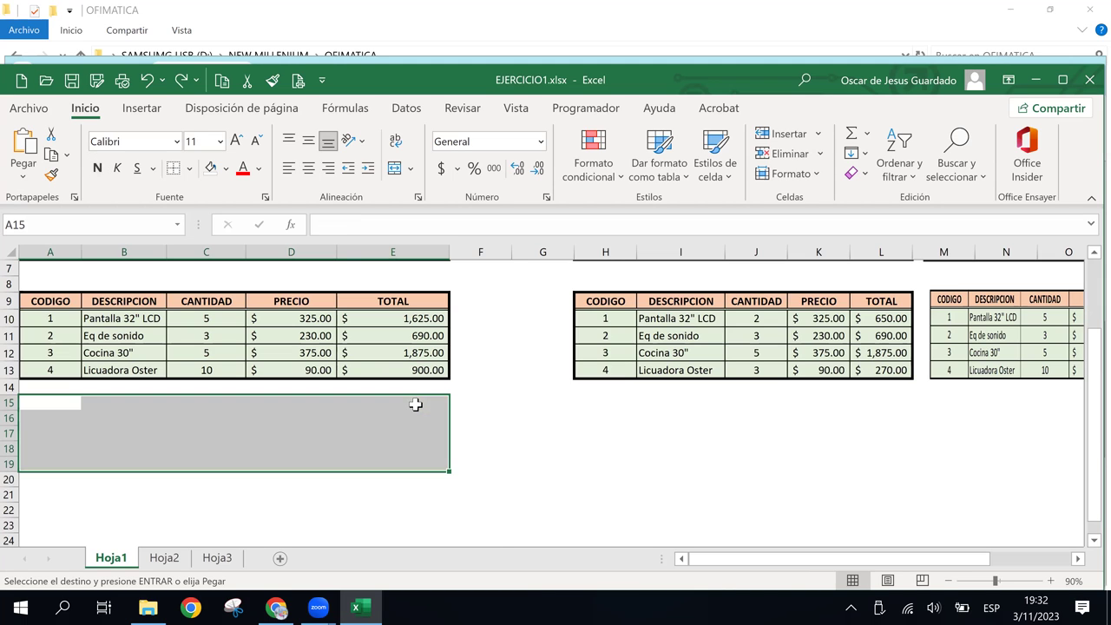
pyautogui.click(393, 355)
pyautogui.click(392, 319)
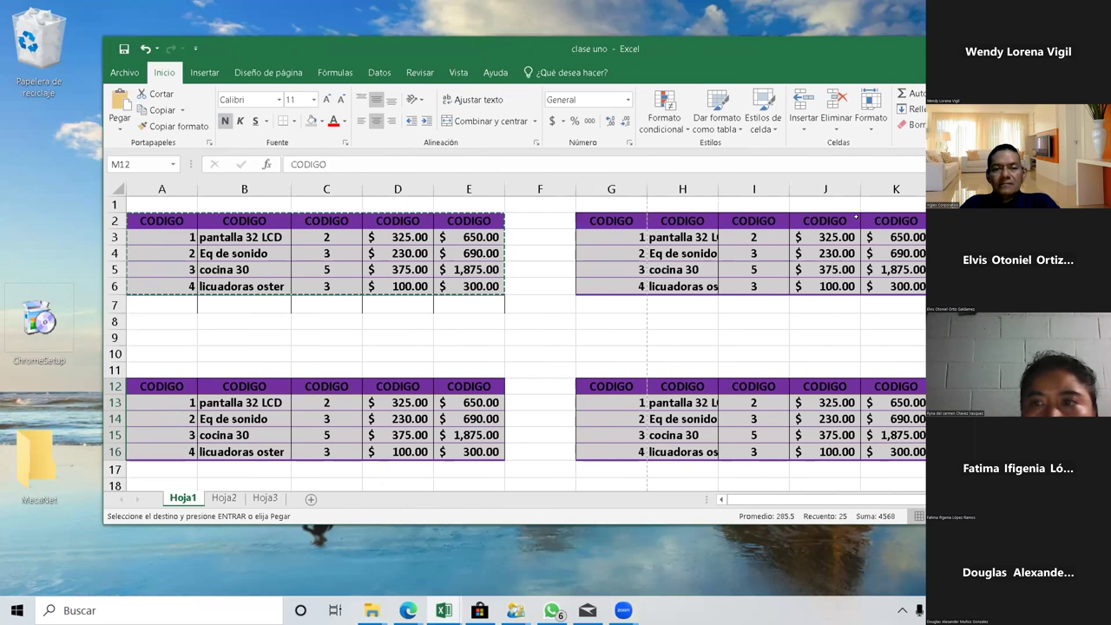
# Maximize the clase uno workbook window to fill the screen.
pyautogui.moveTo(468, 321); pyautogui.dragTo(469, 337)
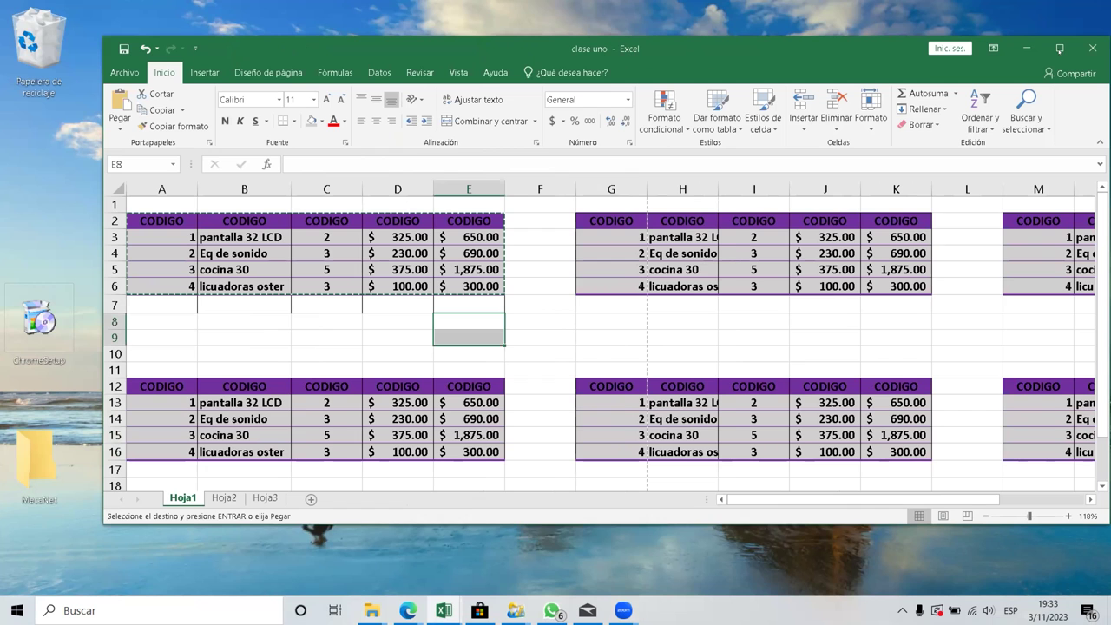
pyautogui.press('super+Up')
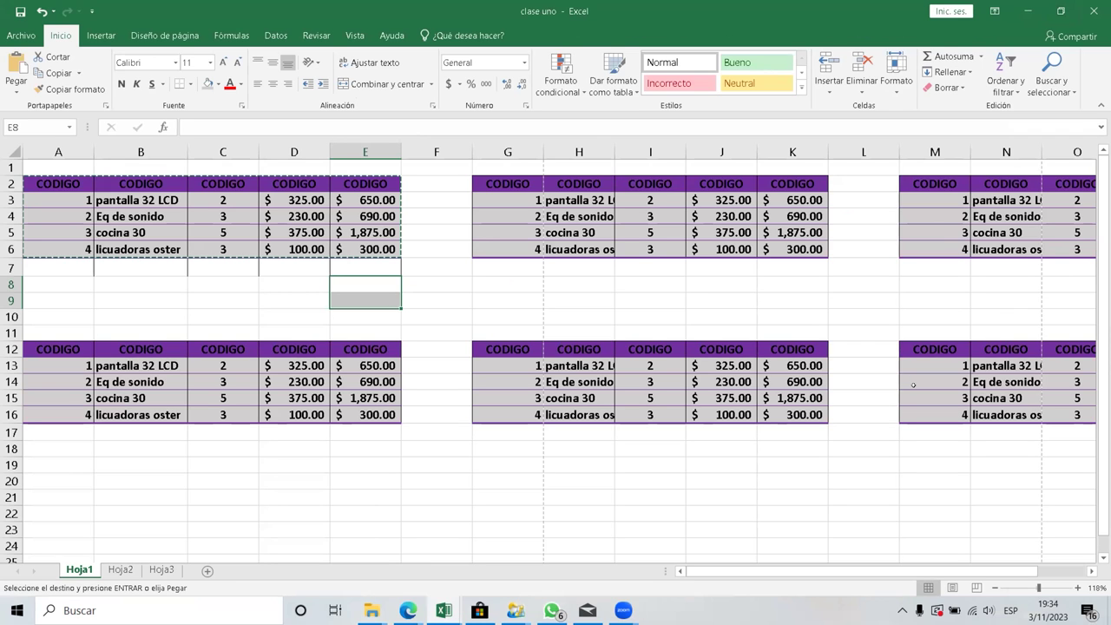
# Paste the copied product table at cell M12 using Pegar.
pyautogui.click(286, 231)
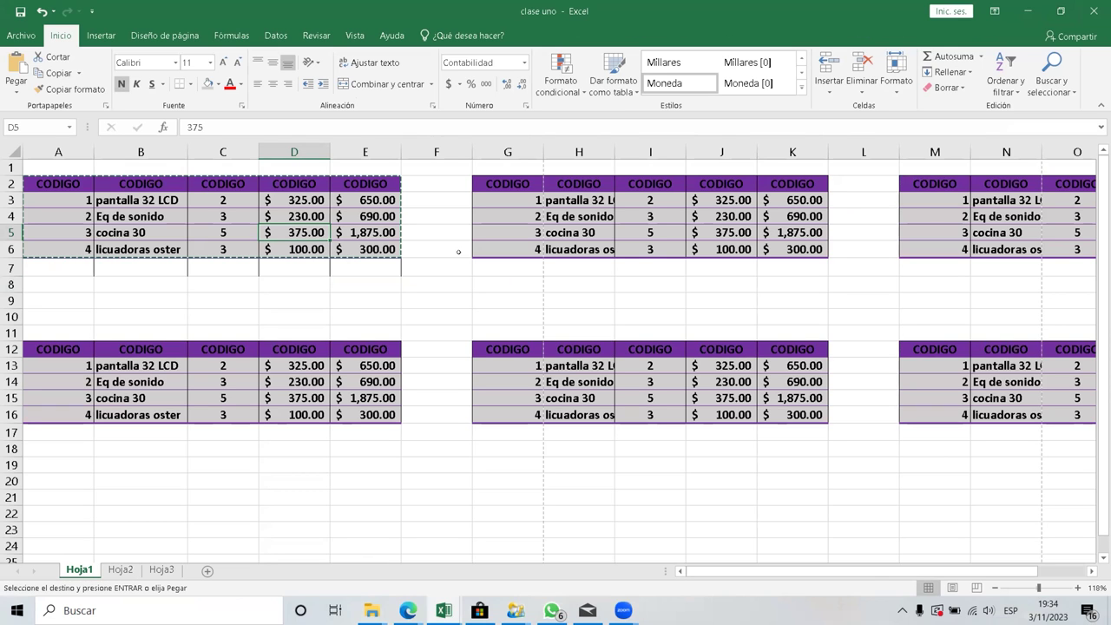
pyautogui.click(1019, 229)
pyautogui.click(923, 181)
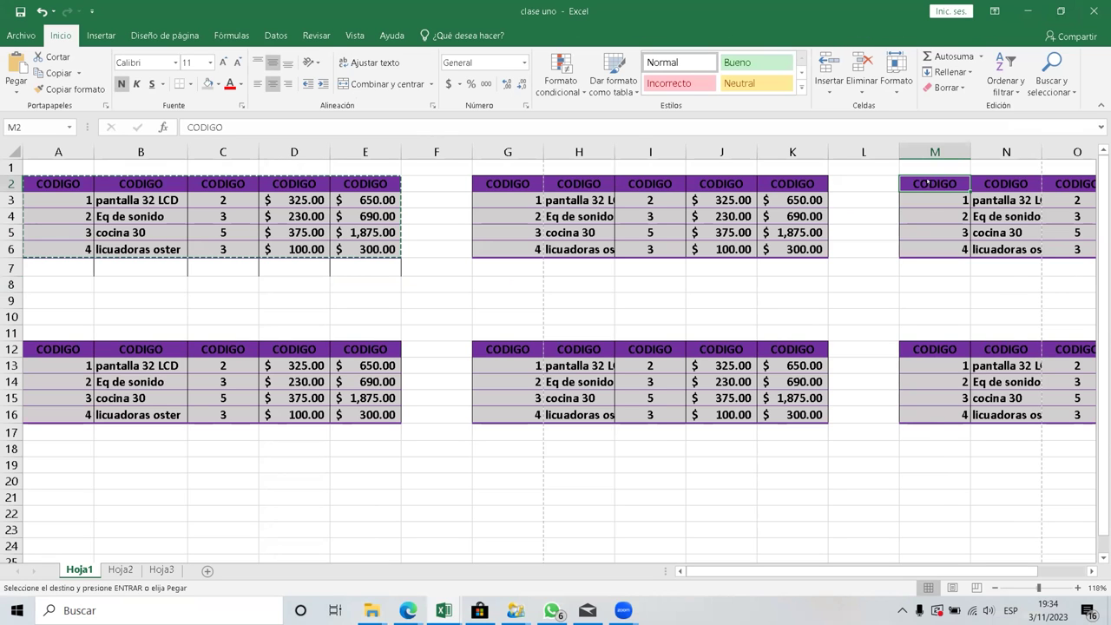
pyautogui.rightClick(927, 182)
pyautogui.click(900, 348)
pyautogui.hotkey('ctrl', 'v')
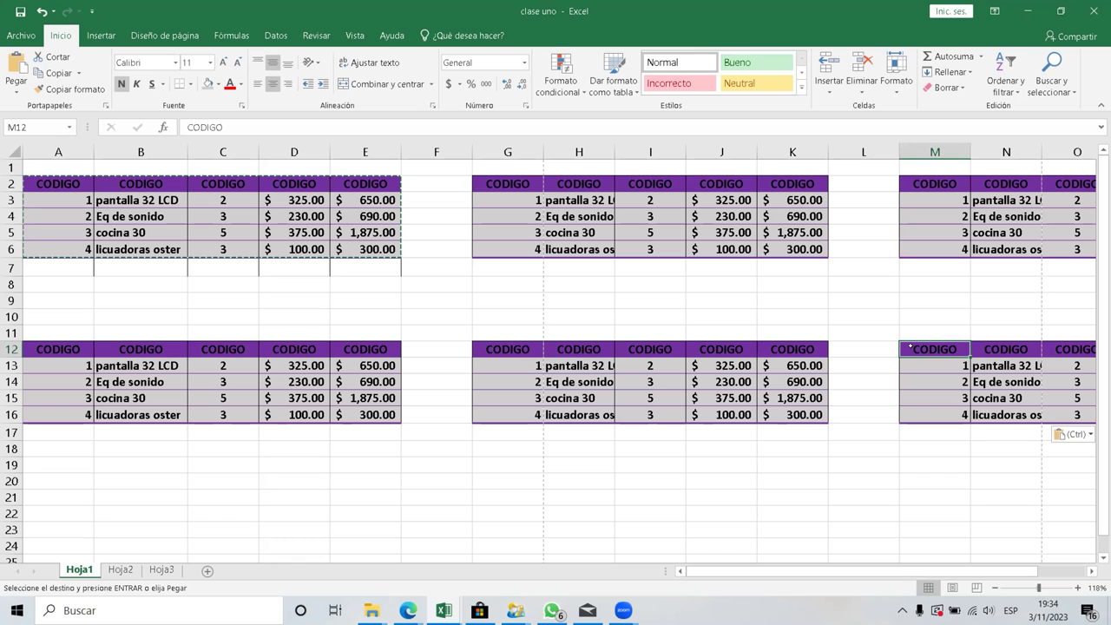
# Restore the maximized window and make it narrower.
pyautogui.click(1059, 10)
pyautogui.press('super+Down')
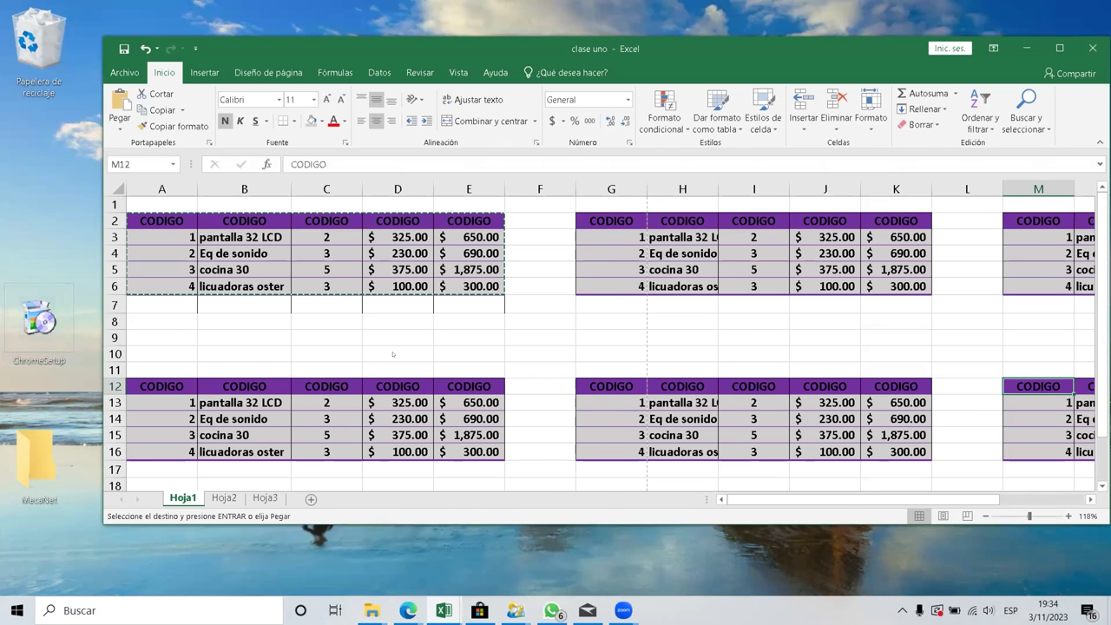
pyautogui.moveTo(103, 347); pyautogui.dragTo(403, 347)
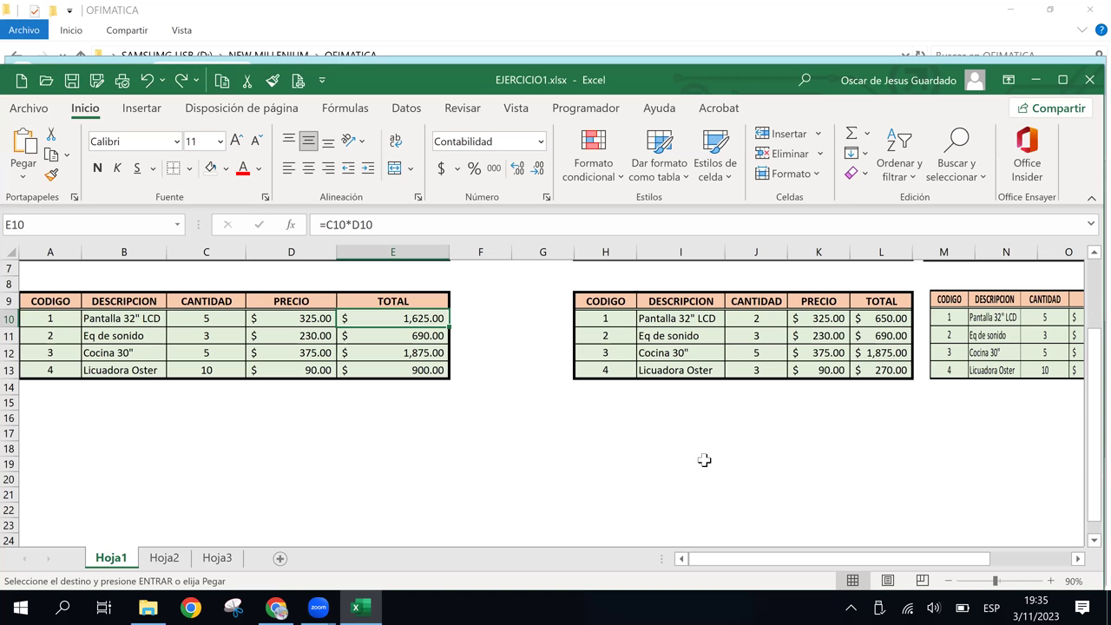
# Select the lower left table A9:E13 and paste over it.
pyautogui.press('Down')
pyautogui.press('Down')
pyautogui.press('Up')
pyautogui.scroll(2, 526, 438)
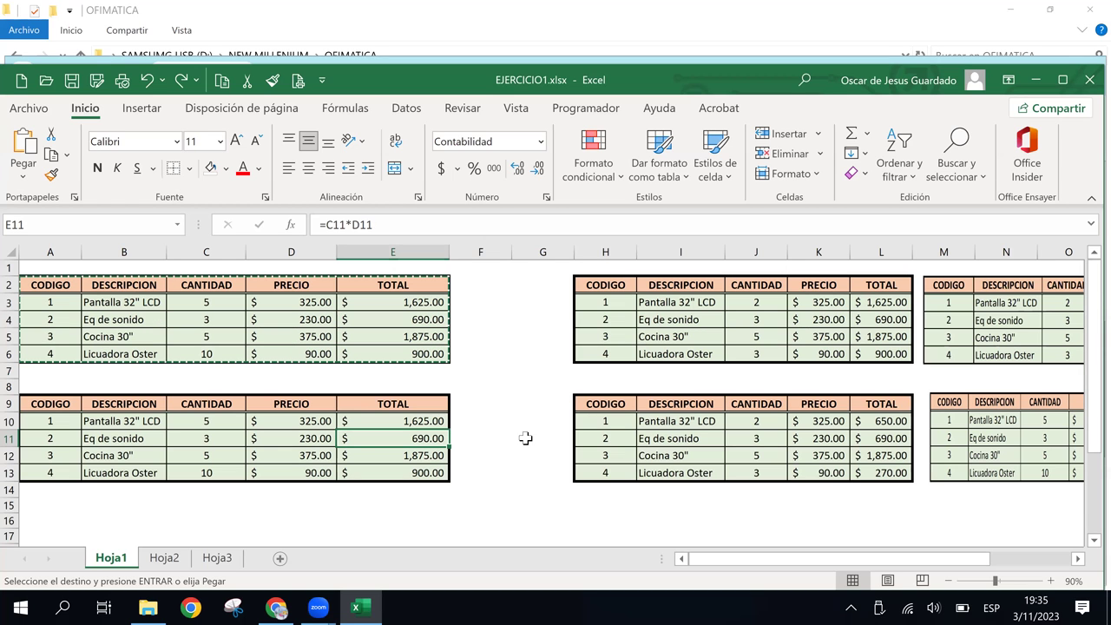
pyautogui.click(468, 338)
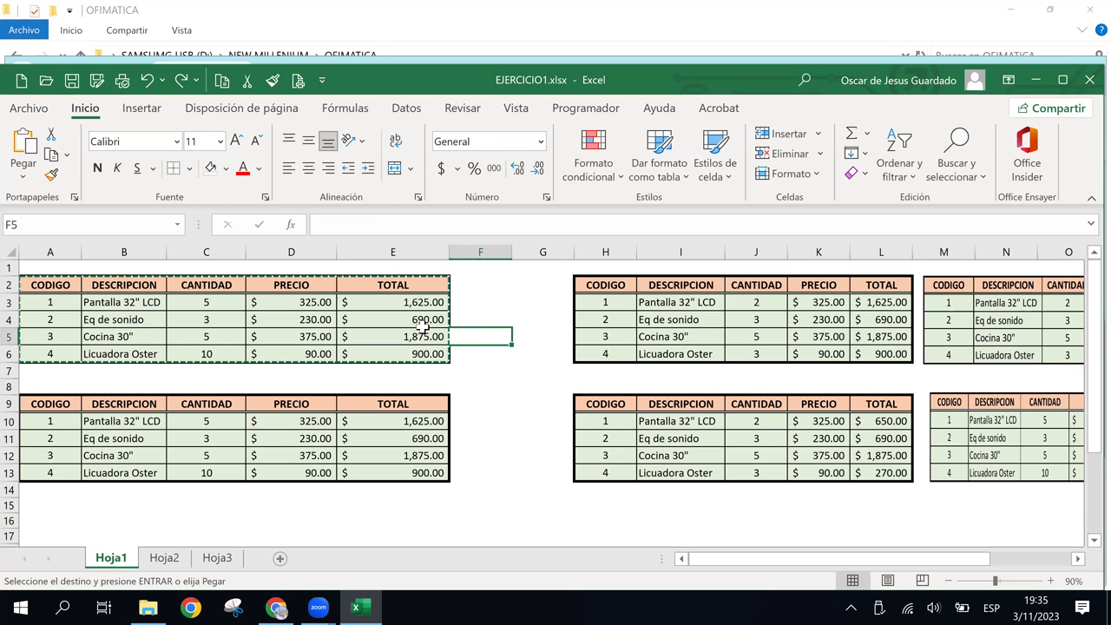
pyautogui.click(335, 453)
pyautogui.click(478, 370)
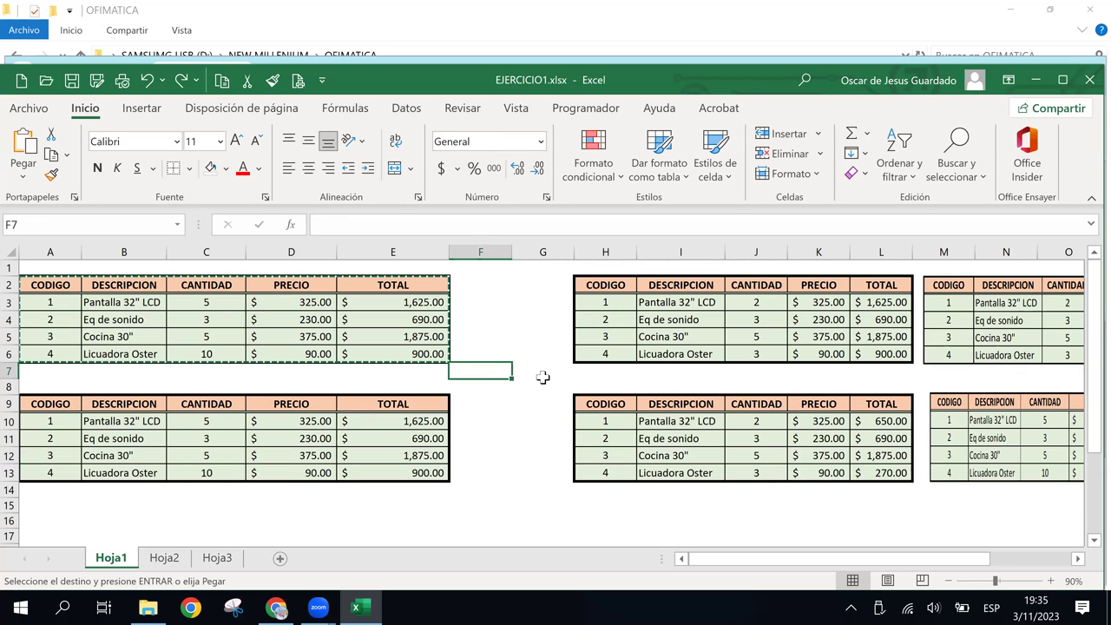
pyautogui.click(174, 323)
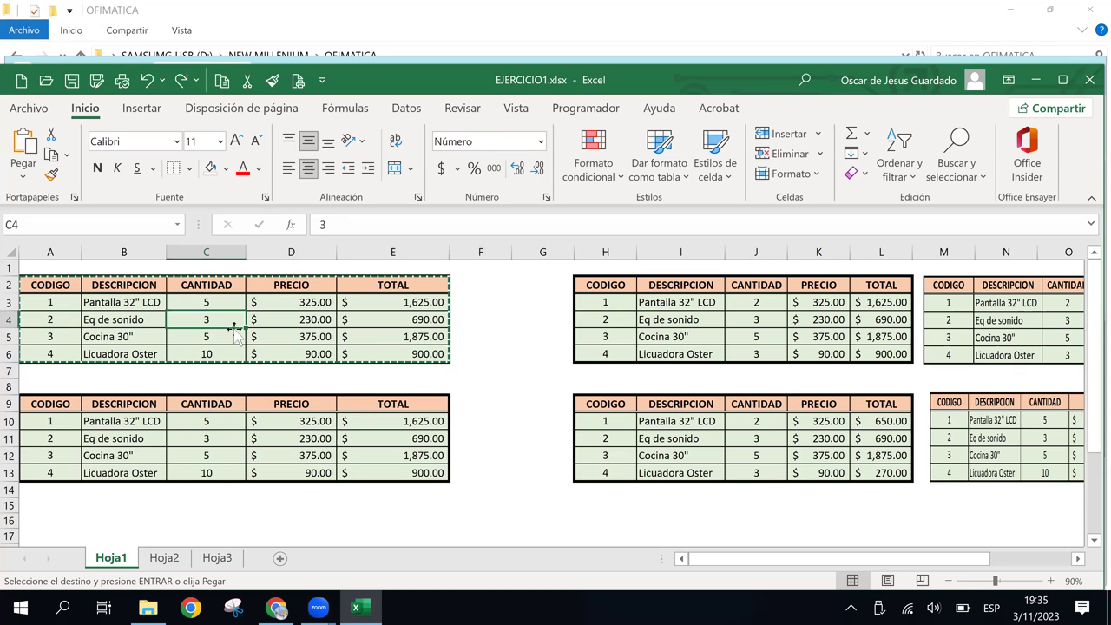
pyautogui.moveTo(39, 404); pyautogui.dragTo(413, 473)
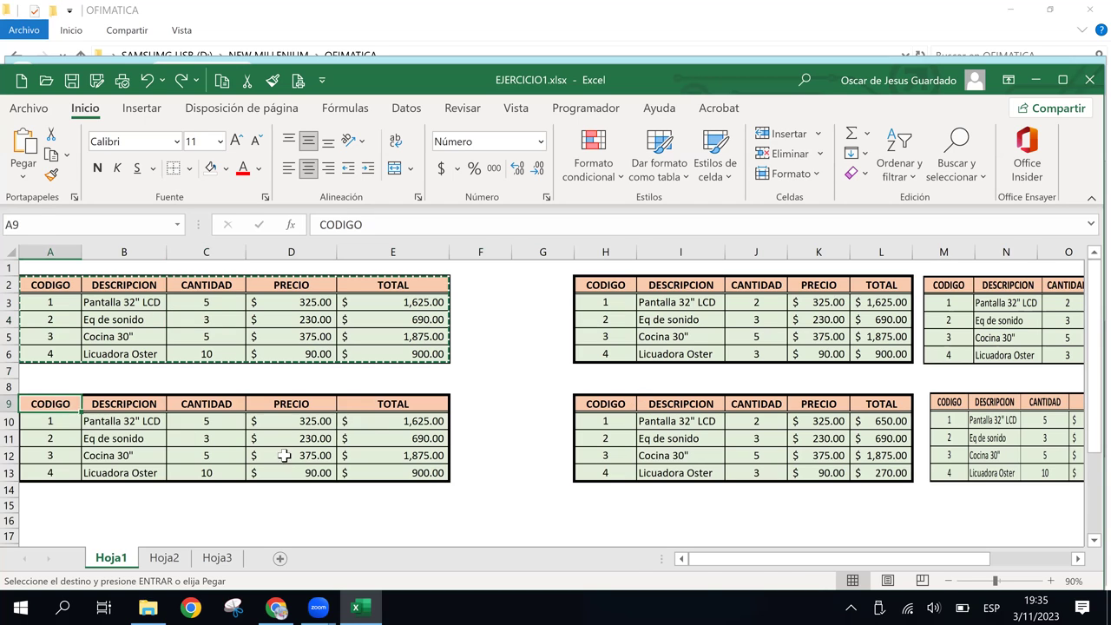
pyautogui.hotkey('ctrl', 'v')
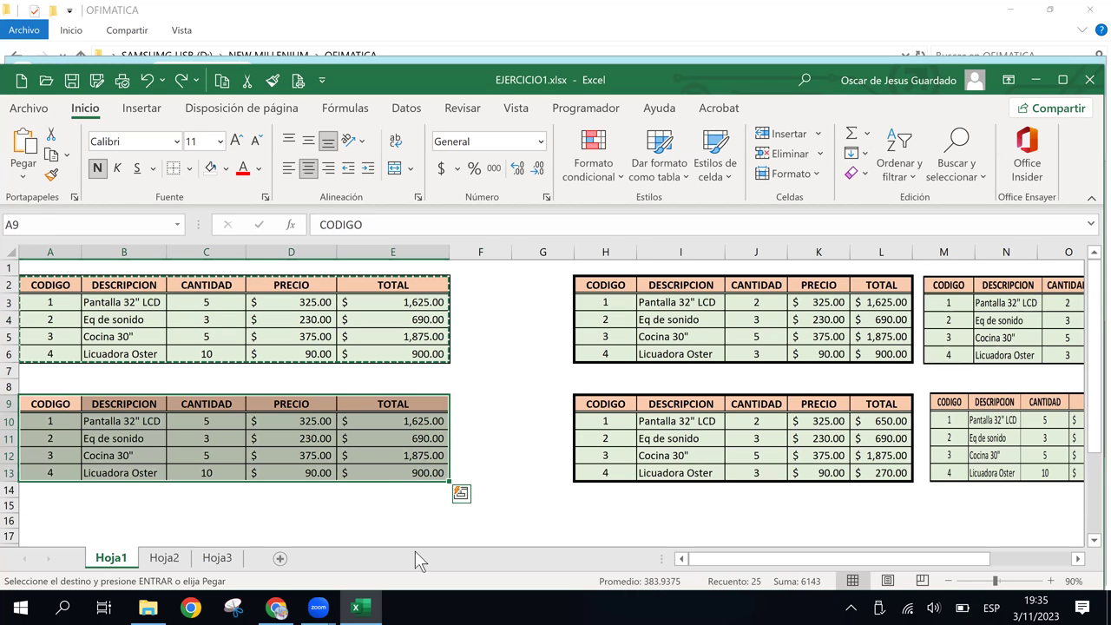
# Copy A9:E13 and show it in the Portapapeles clipboard pane.
pyautogui.click(51, 156)
pyautogui.hotkey('ctrl', 'v')
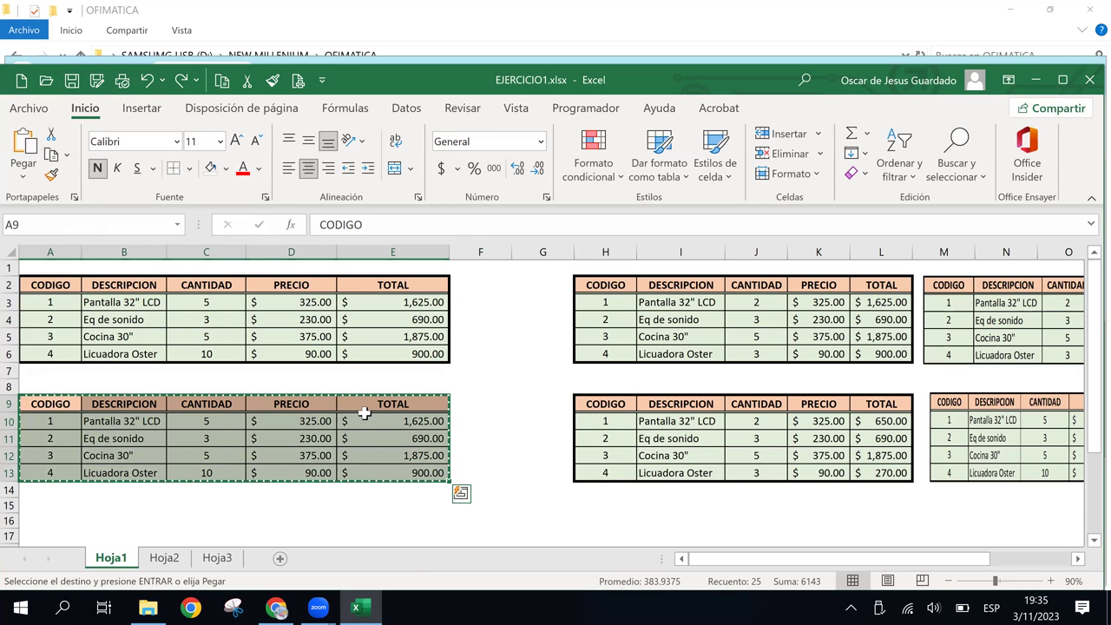
pyautogui.click(75, 197)
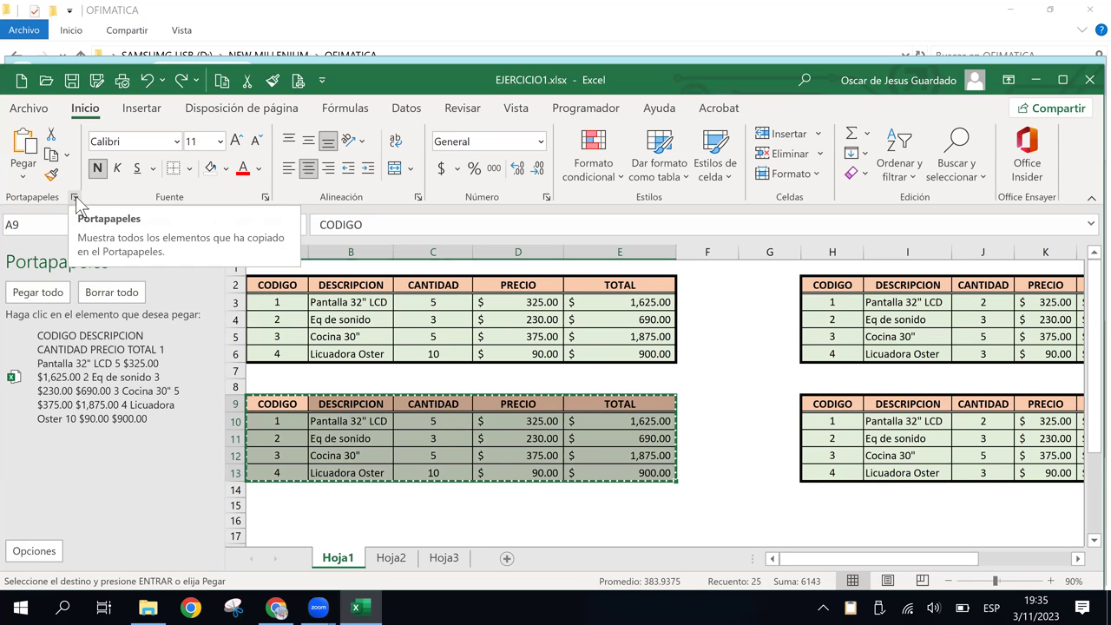
pyautogui.click(50, 552)
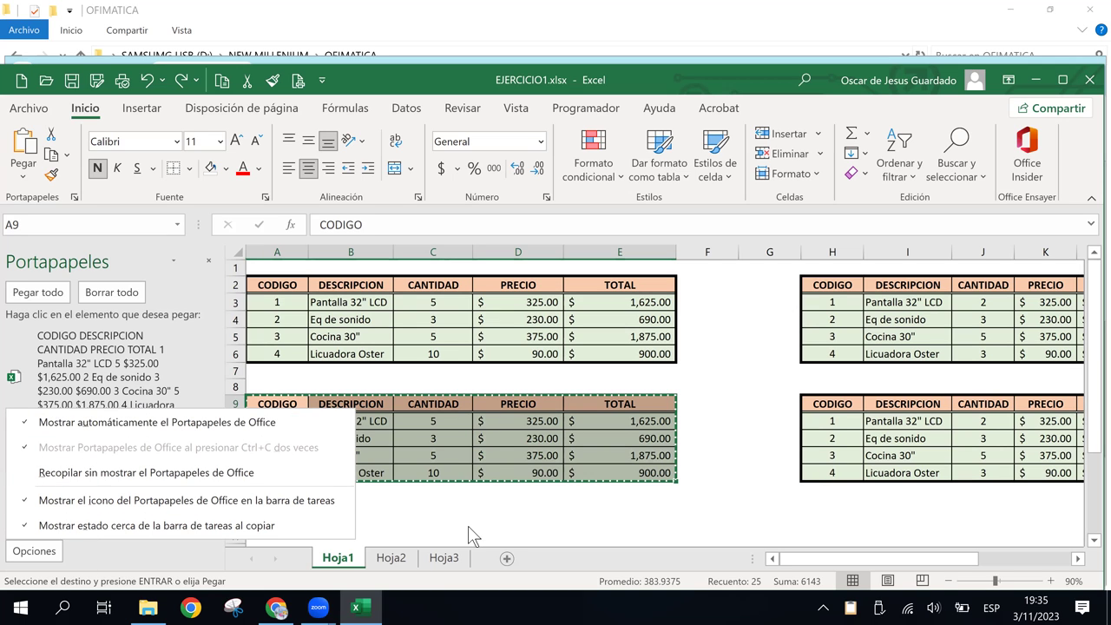
pyautogui.press('Escape')
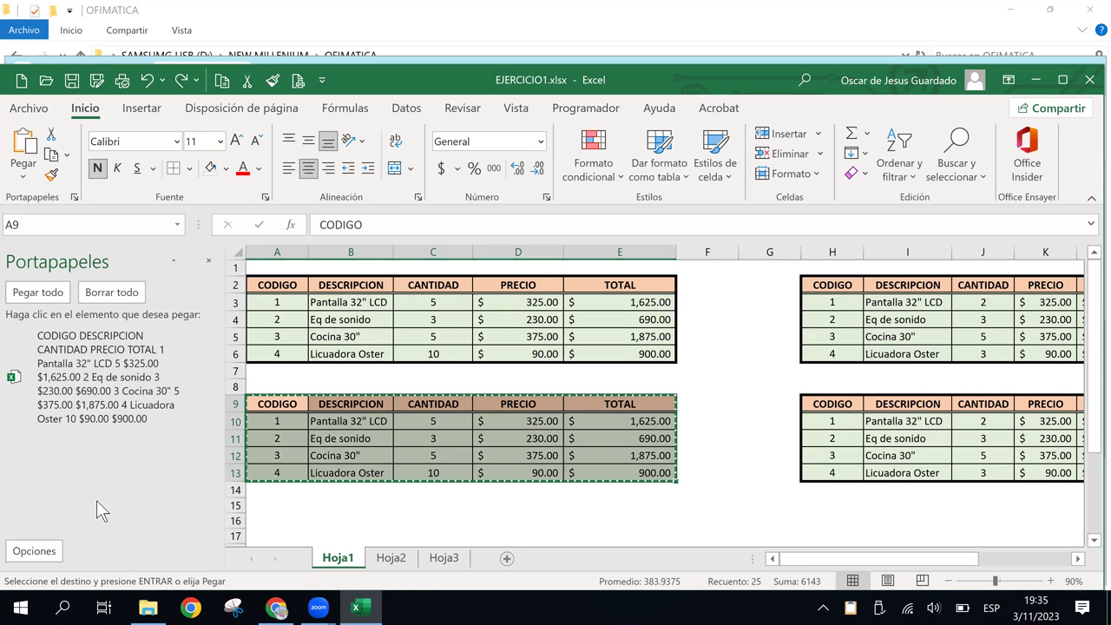
pyautogui.moveTo(104, 377)
pyautogui.click(206, 375)
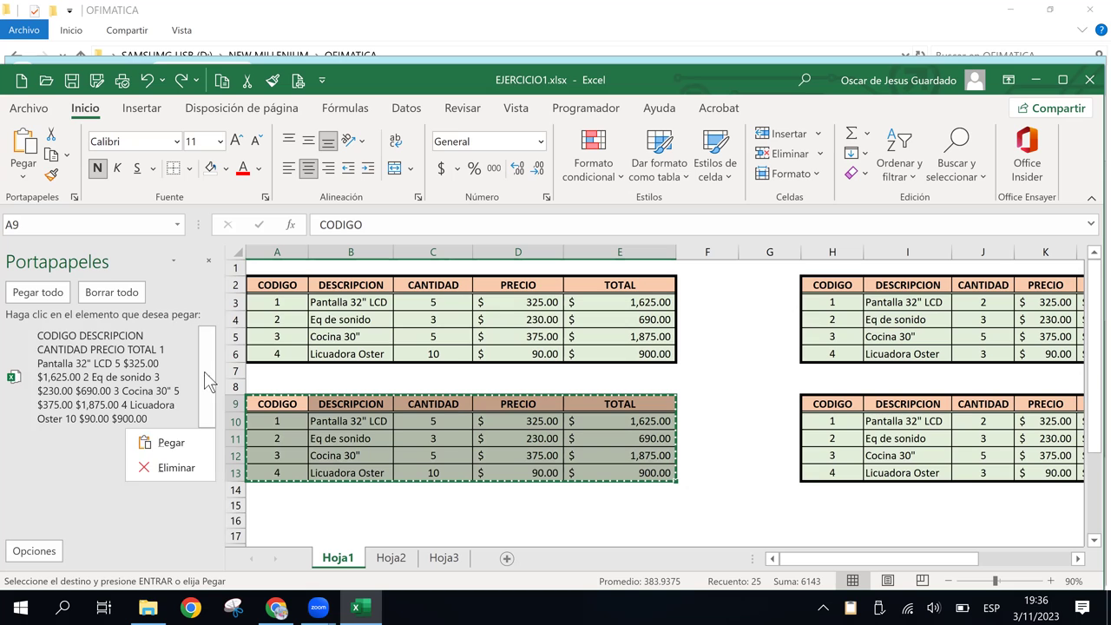
pyautogui.click(204, 371)
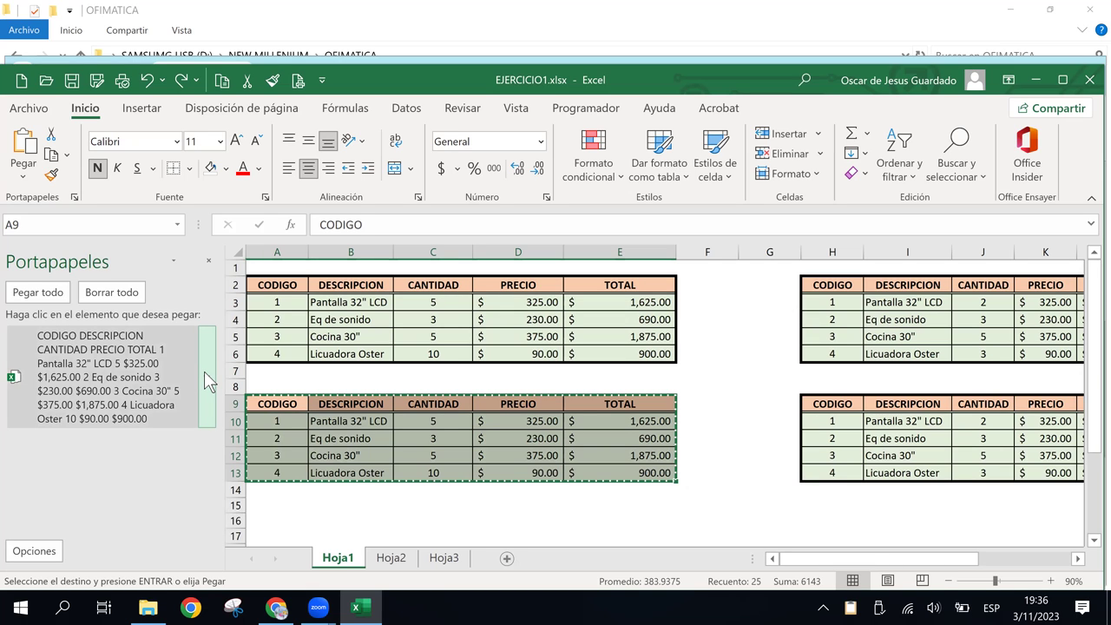
pyautogui.click(204, 370)
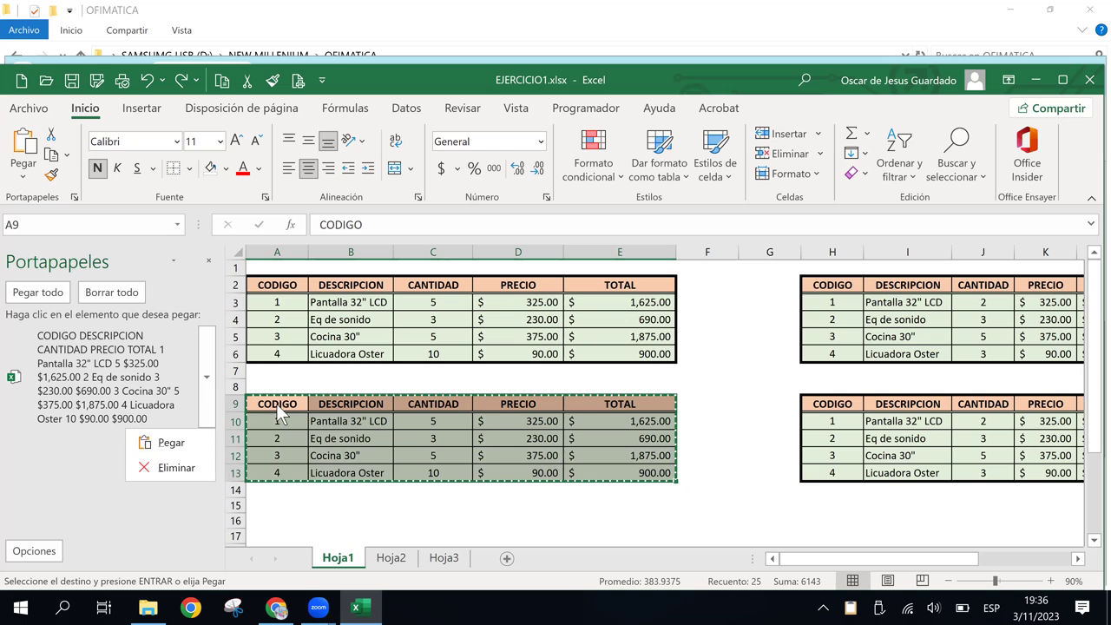
pyautogui.click(286, 504)
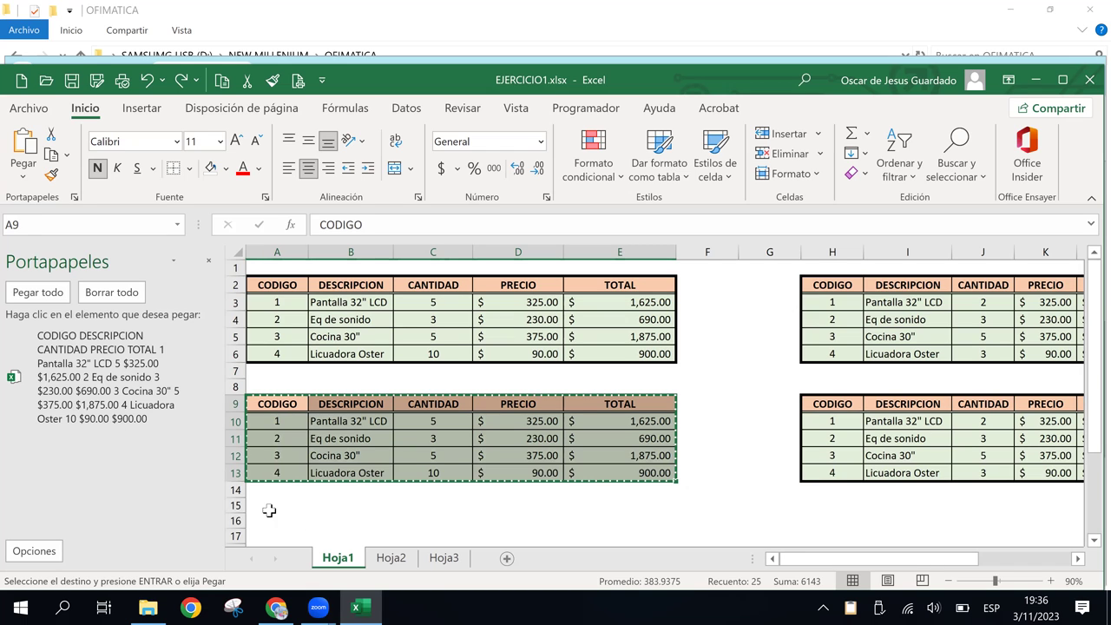
pyautogui.click(271, 508)
pyautogui.click(275, 520)
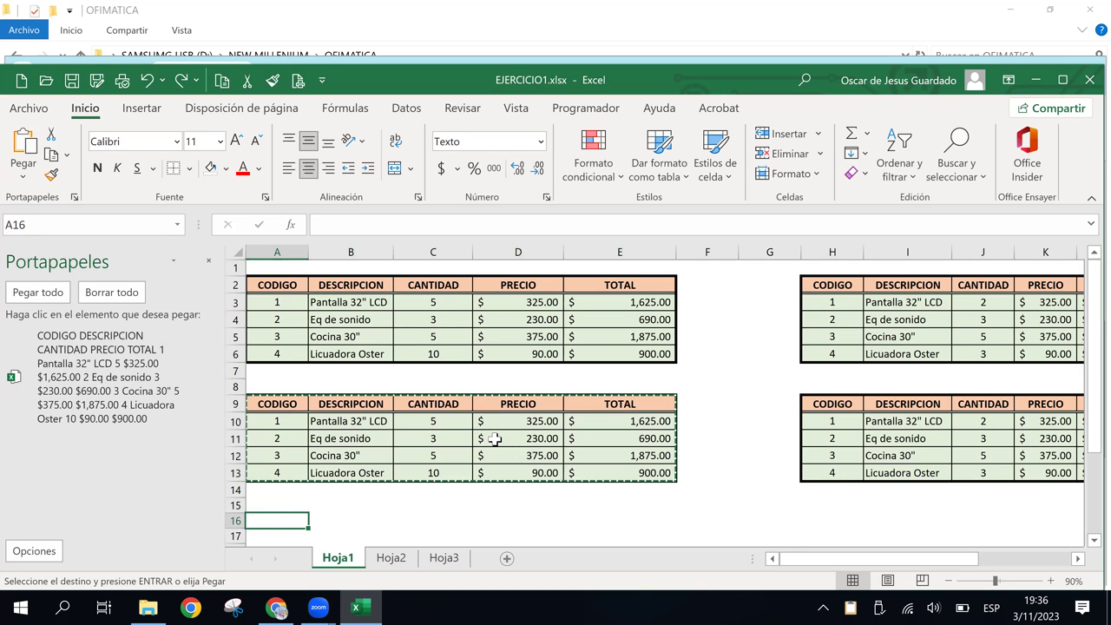
pyautogui.scroll(-1, 453, 382)
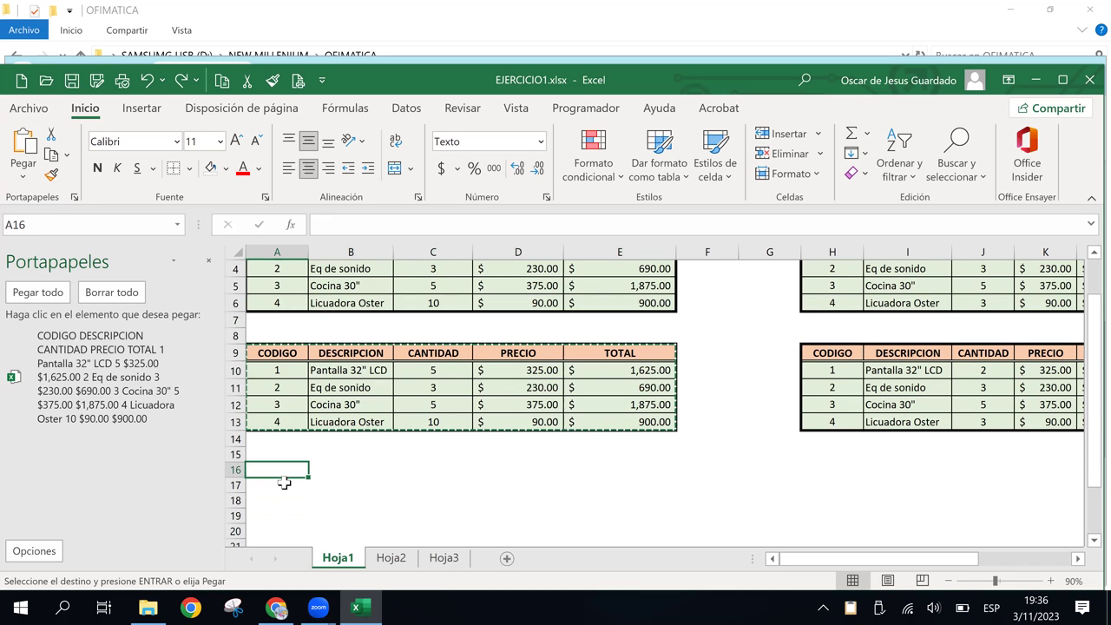
pyautogui.moveTo(104, 376)
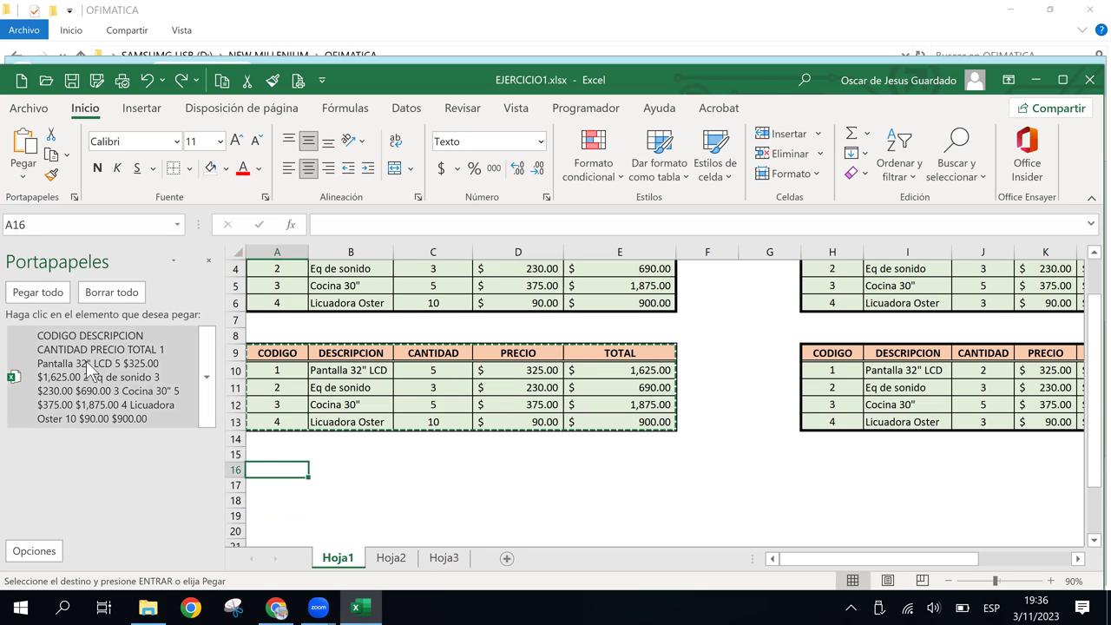
pyautogui.click(206, 376)
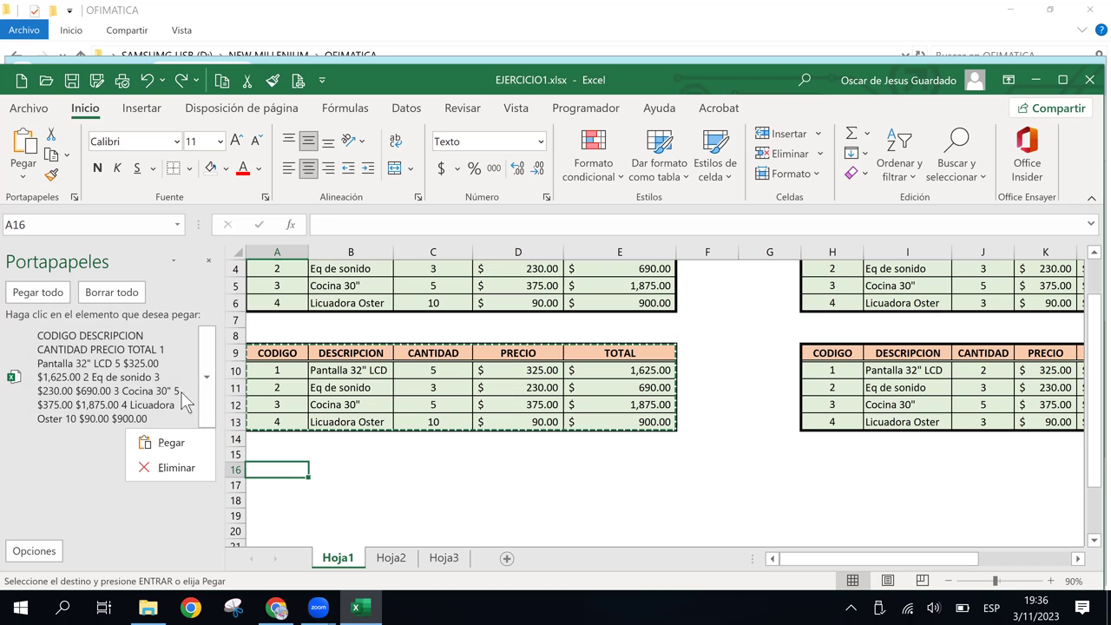
pyautogui.click(171, 444)
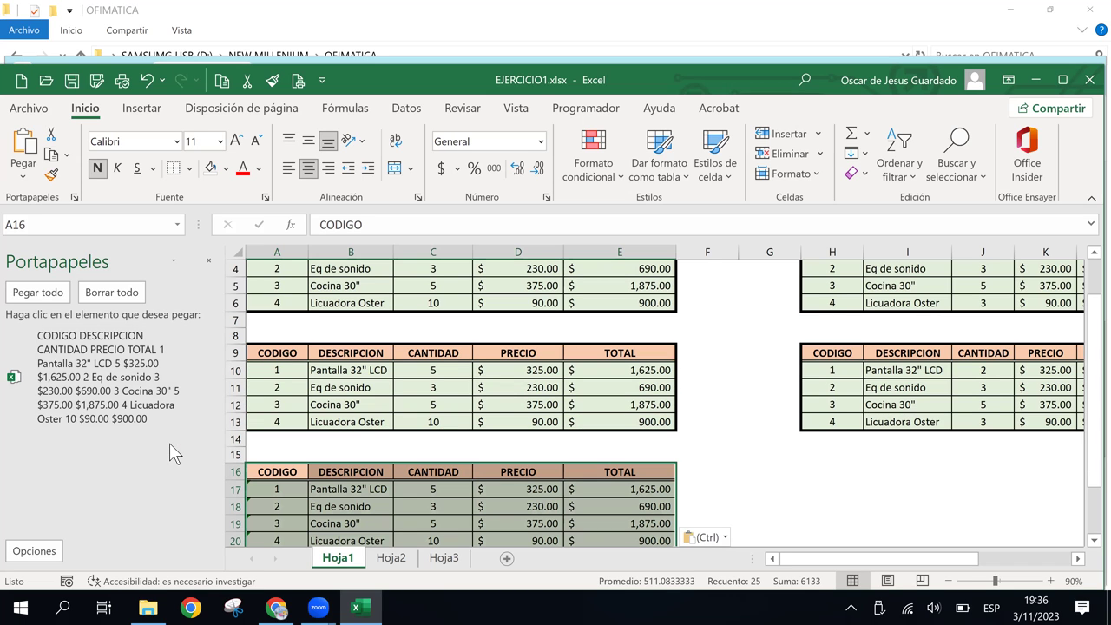
pyautogui.scroll(-2, 372, 442)
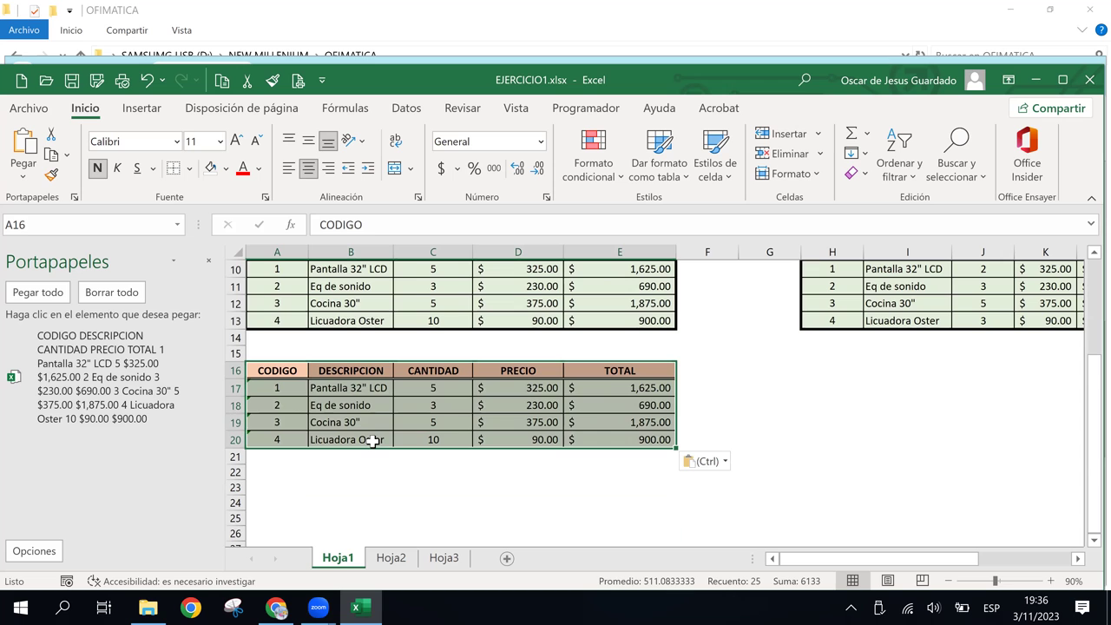
pyautogui.click(342, 389)
pyautogui.click(274, 405)
pyautogui.click(426, 373)
pyautogui.scroll(3, 453, 404)
pyautogui.scroll(-3, 452, 405)
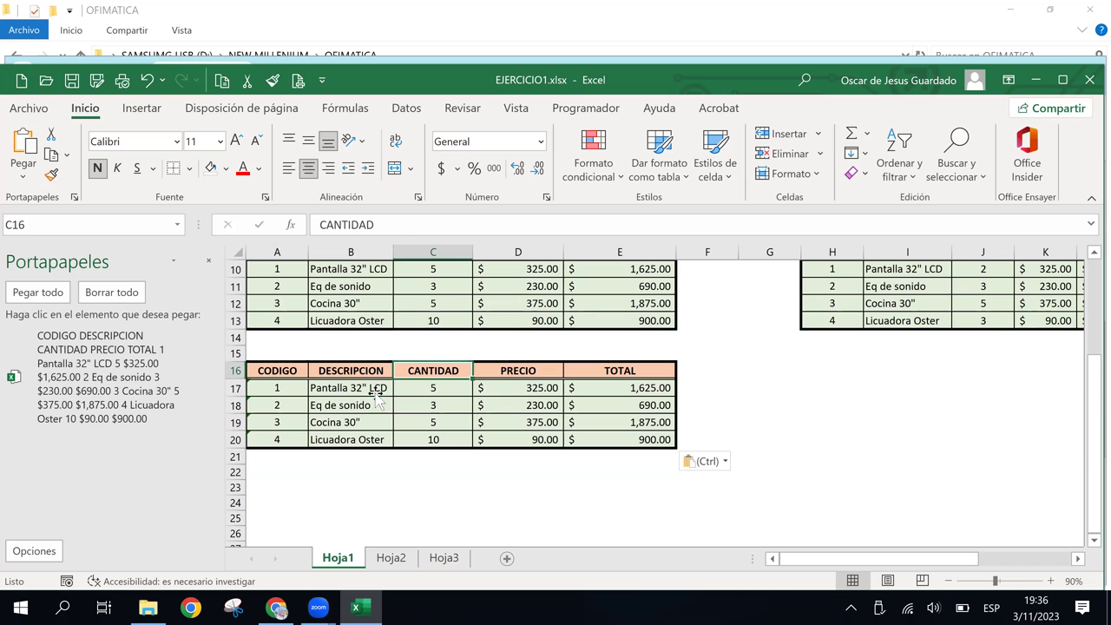
pyautogui.click(309, 388)
pyautogui.hotkey('ctrl', 'z')
pyautogui.click(310, 382)
pyautogui.click(309, 367)
pyautogui.scroll(3, 432, 456)
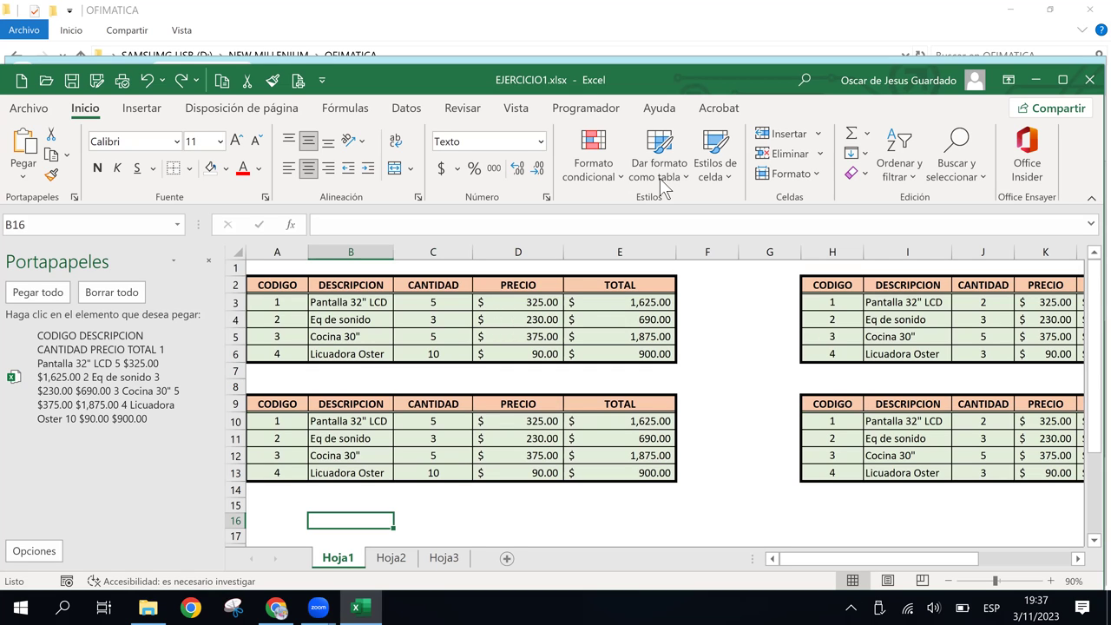
# Check the TOTAL formula in E11, then select the lower right table H9:L13.
pyautogui.click(599, 439)
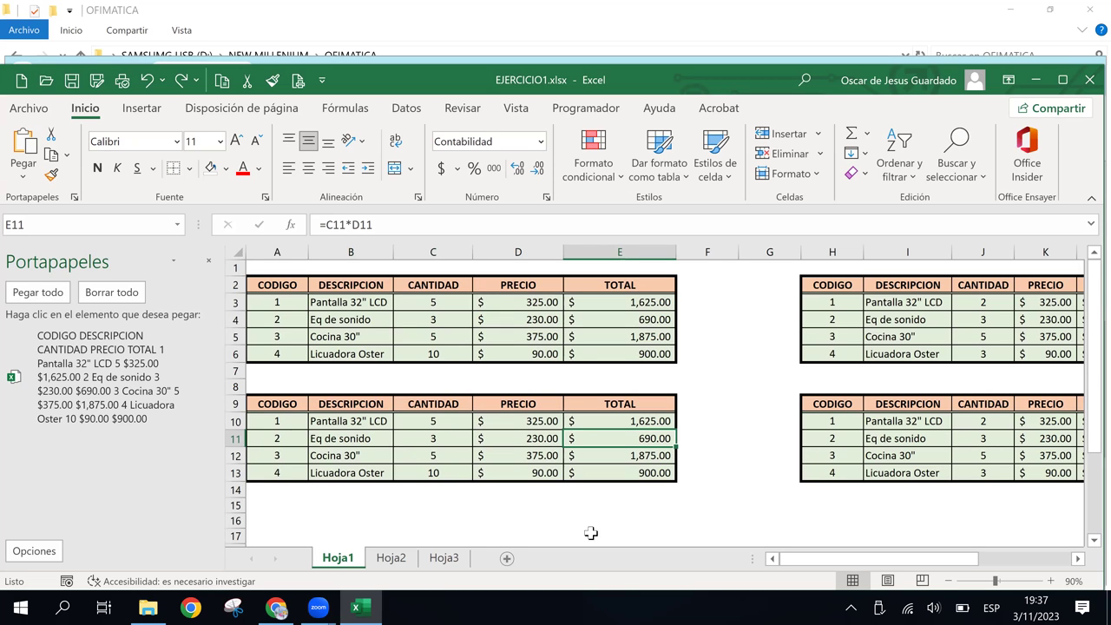
pyautogui.moveTo(285, 407); pyautogui.dragTo(619, 489)
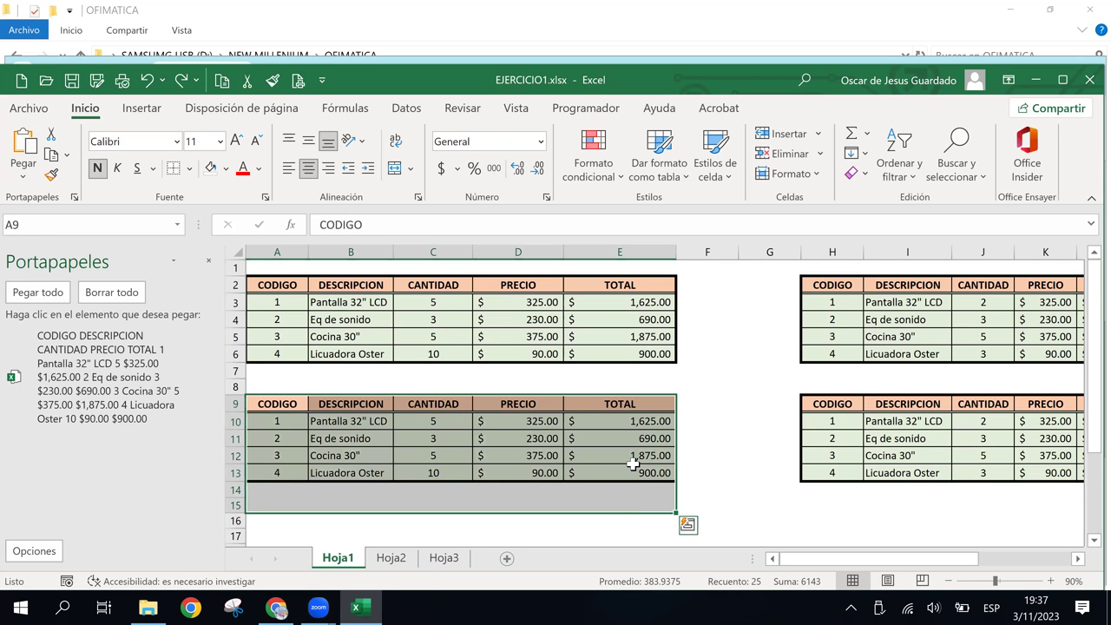
pyautogui.click(838, 425)
pyautogui.moveTo(833, 406)
pyautogui.mouseDown()
pyautogui.moveTo(1090, 474)
pyautogui.moveTo(905, 469)
pyautogui.mouseUp()
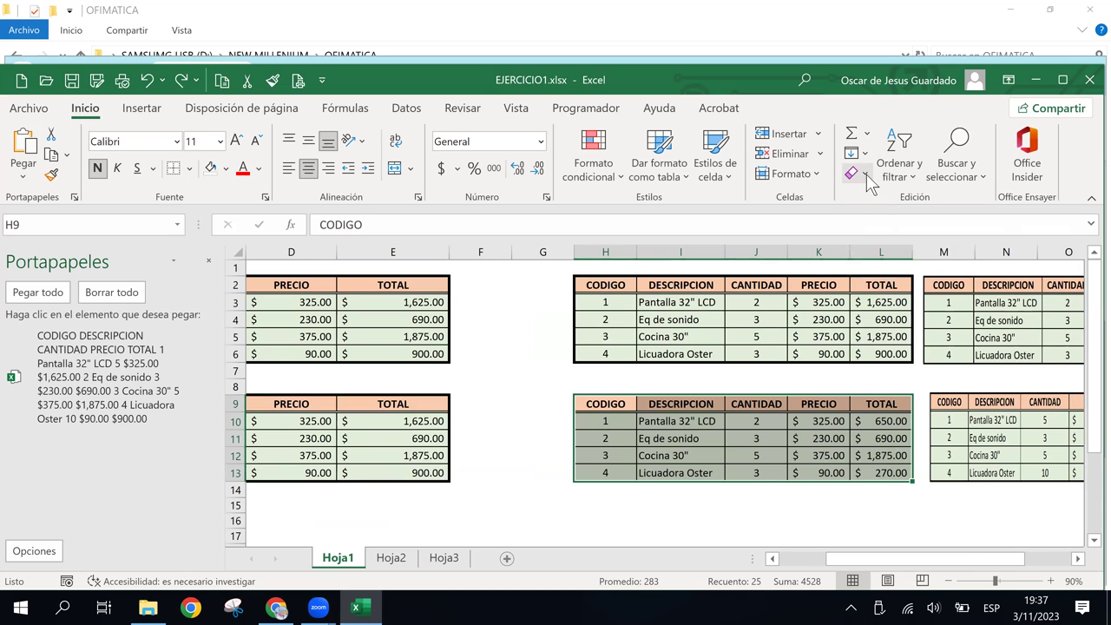
pyautogui.click(865, 174)
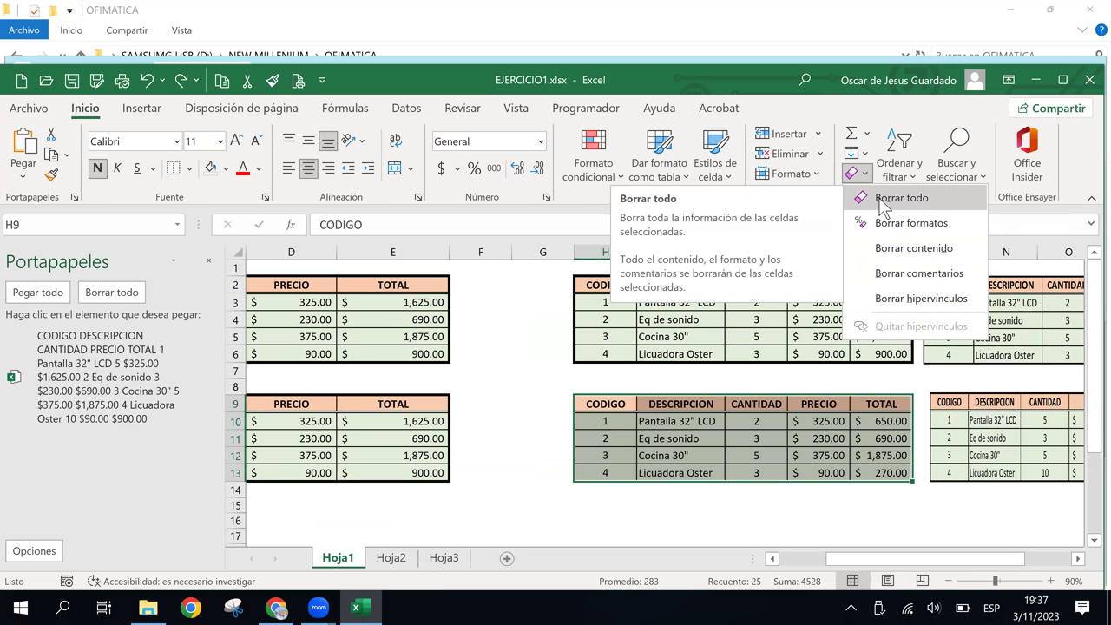
pyautogui.click(879, 199)
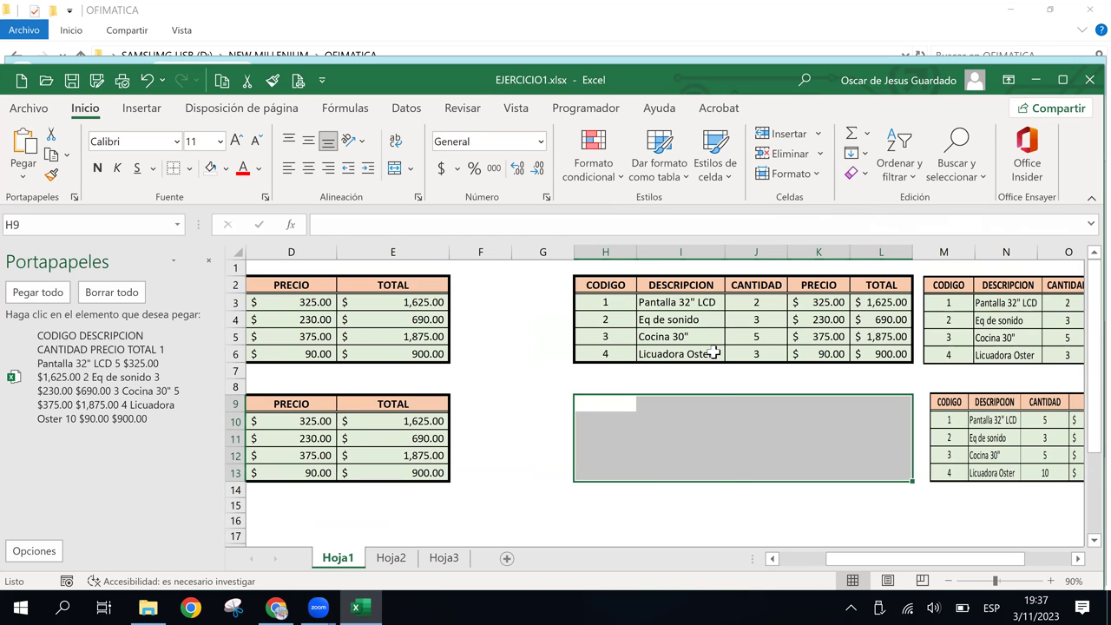
pyautogui.click(738, 419)
pyautogui.click(613, 408)
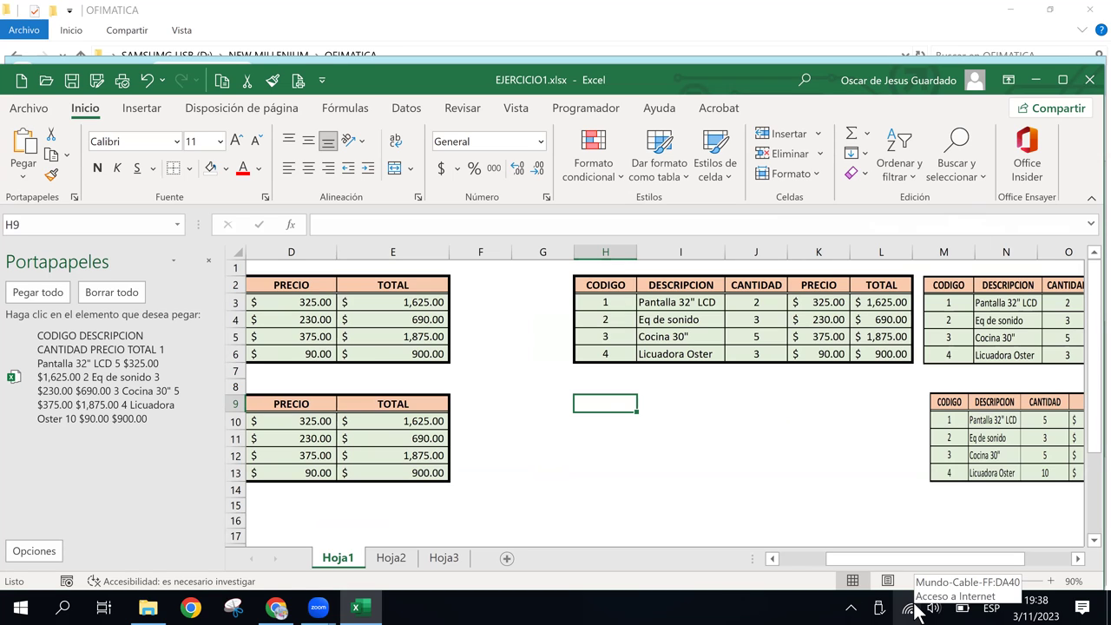
pyautogui.click(144, 84)
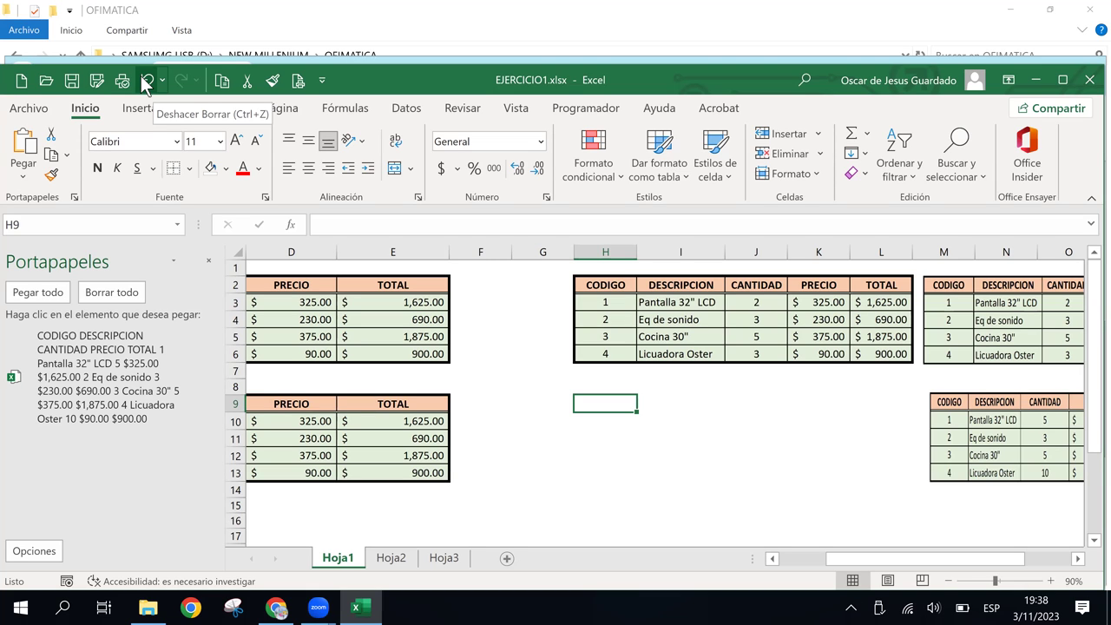
pyautogui.click(144, 84)
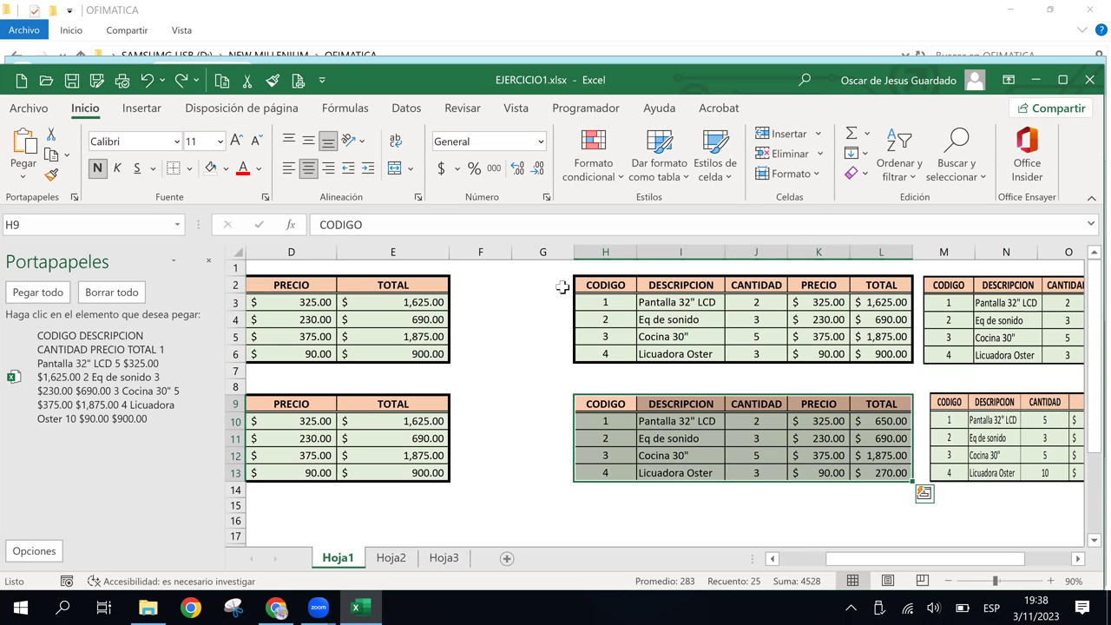
pyautogui.click(850, 180)
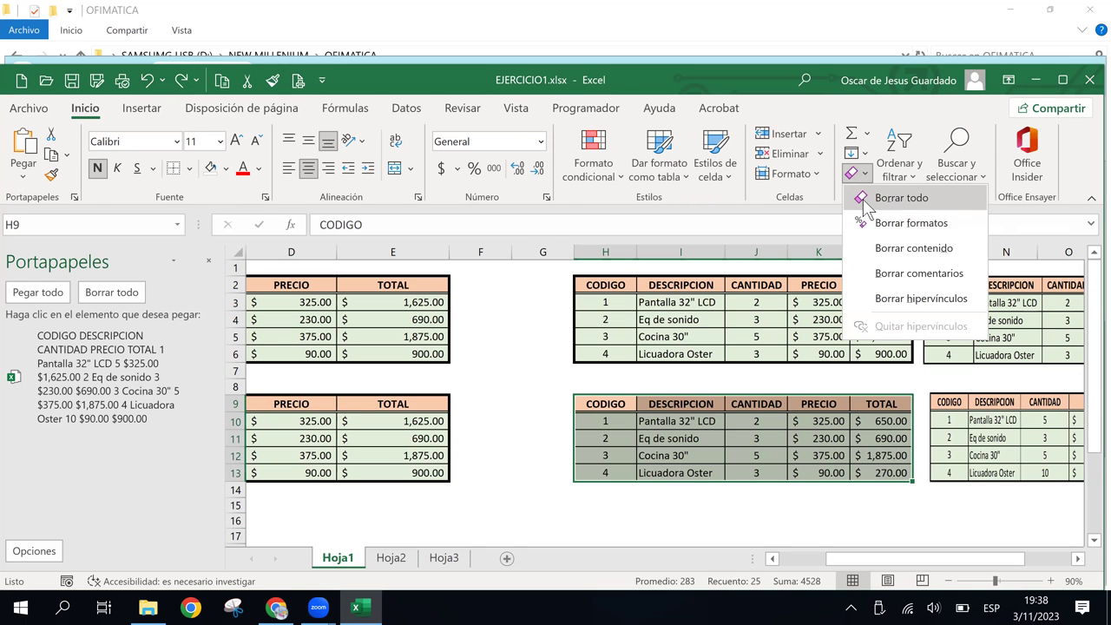
pyautogui.click(858, 199)
pyautogui.click(592, 403)
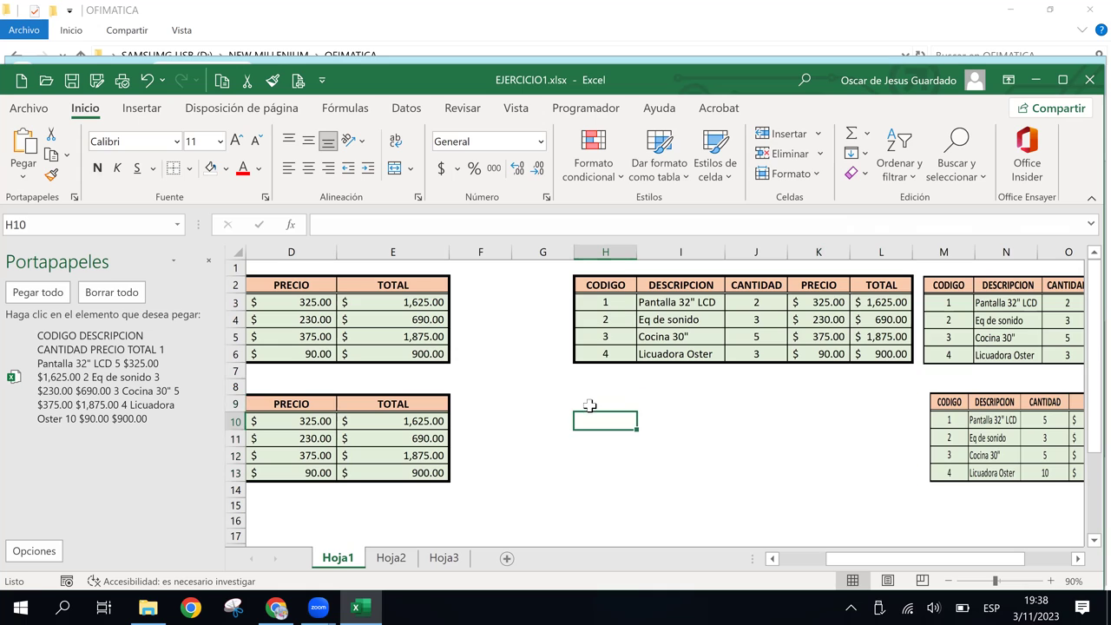
pyautogui.click(711, 401)
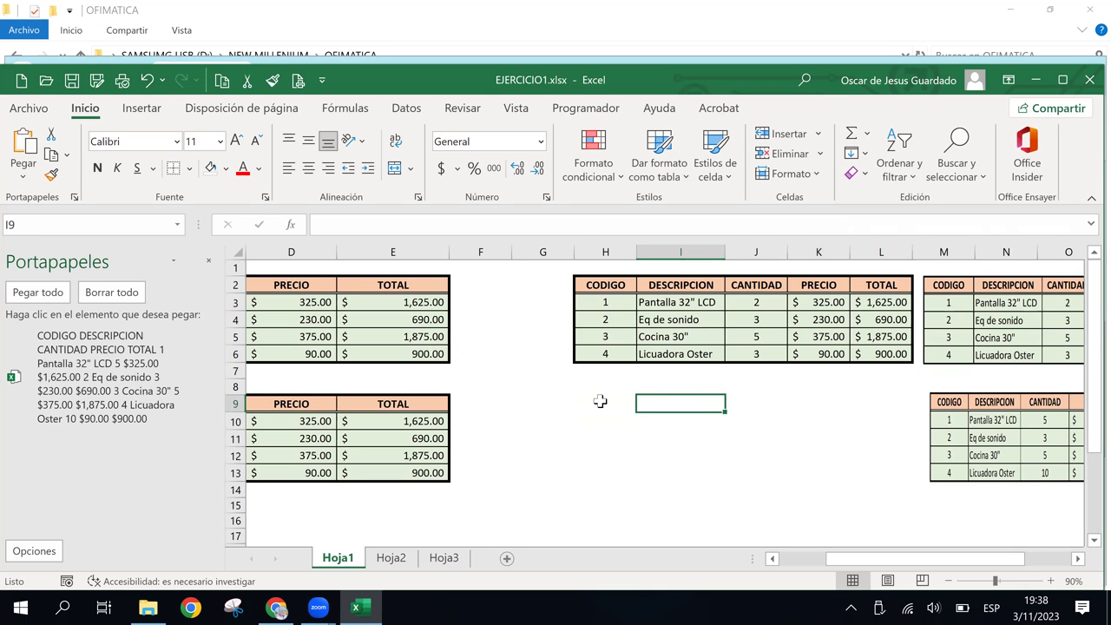
pyautogui.click(601, 402)
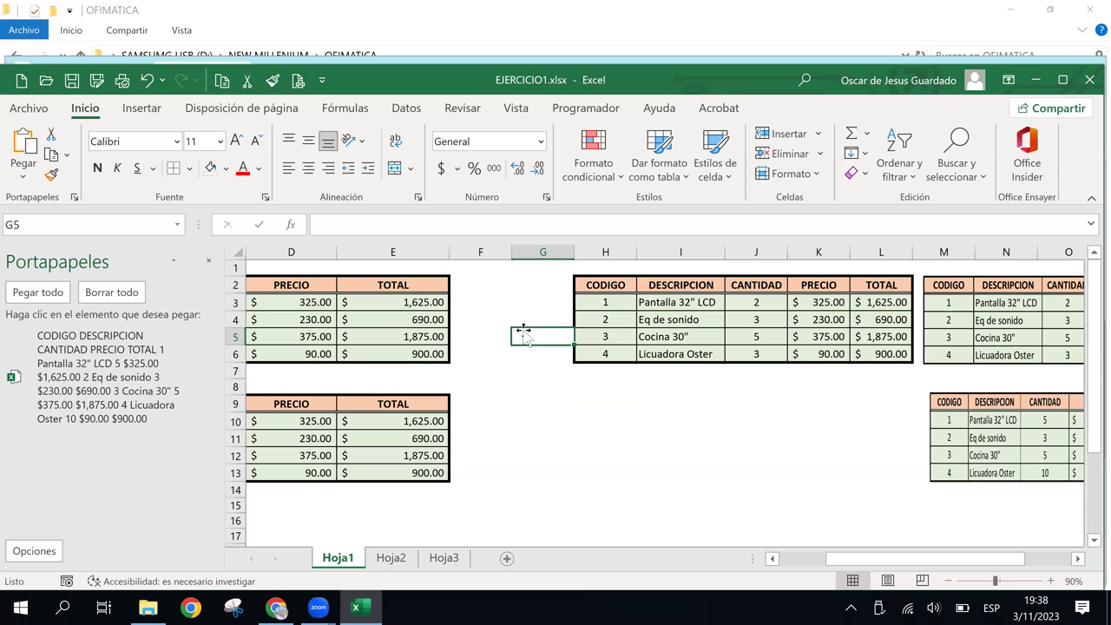
# Copy the DESCRIPCION column I2:I6 and paste it as a picture at I8.
pyautogui.moveTo(677, 285); pyautogui.dragTo(705, 356)
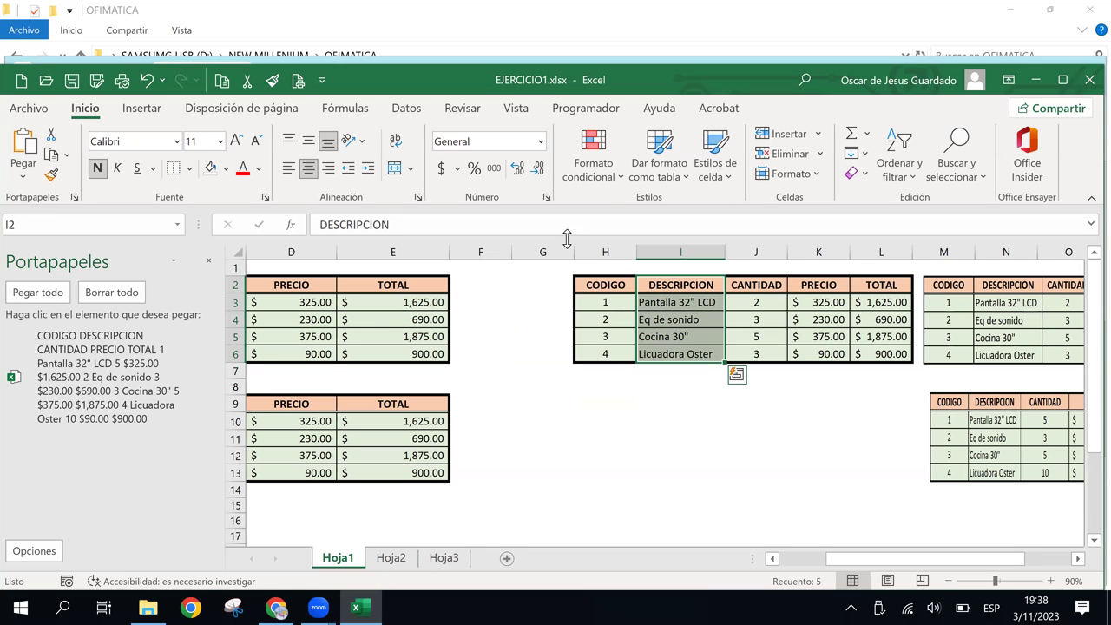
pyautogui.click(52, 156)
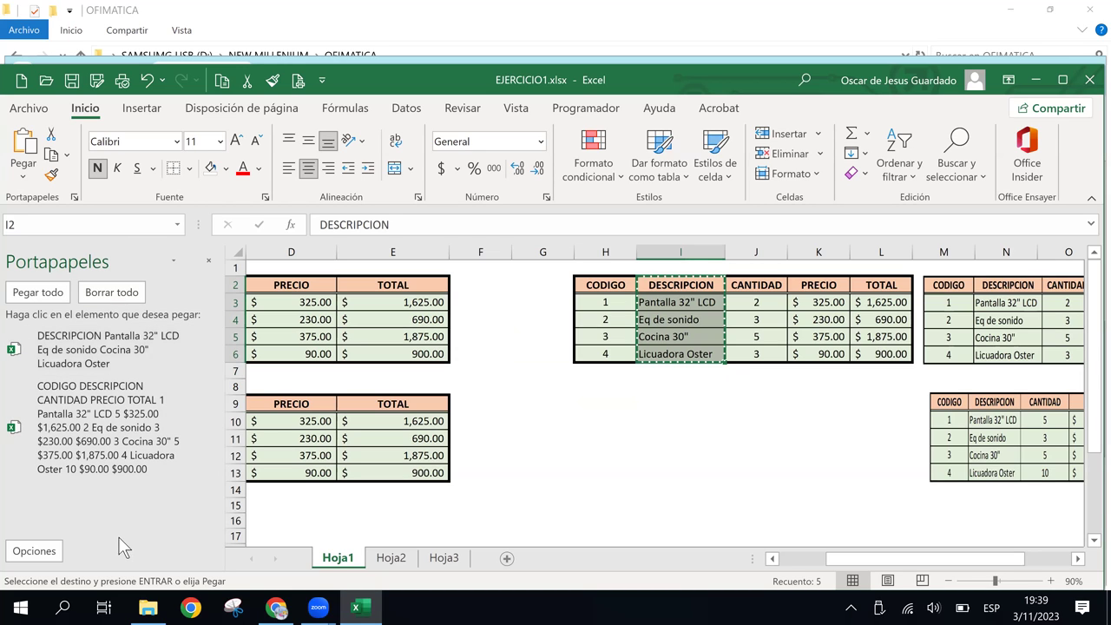
pyautogui.hotkey('ctrl', 'v')
pyautogui.click(649, 395)
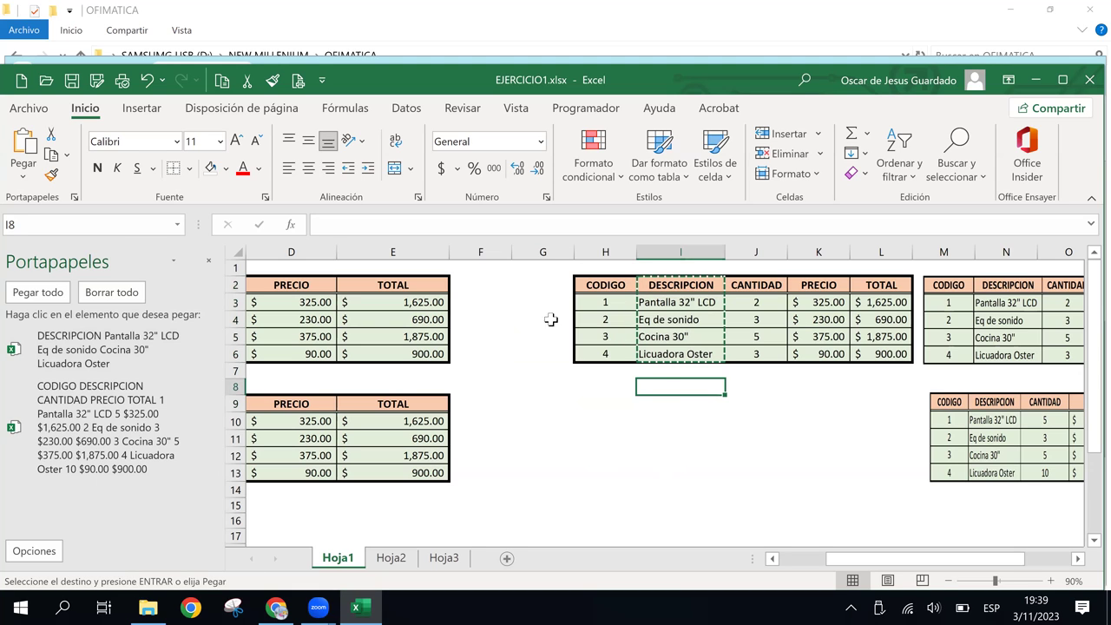
pyautogui.click(30, 173)
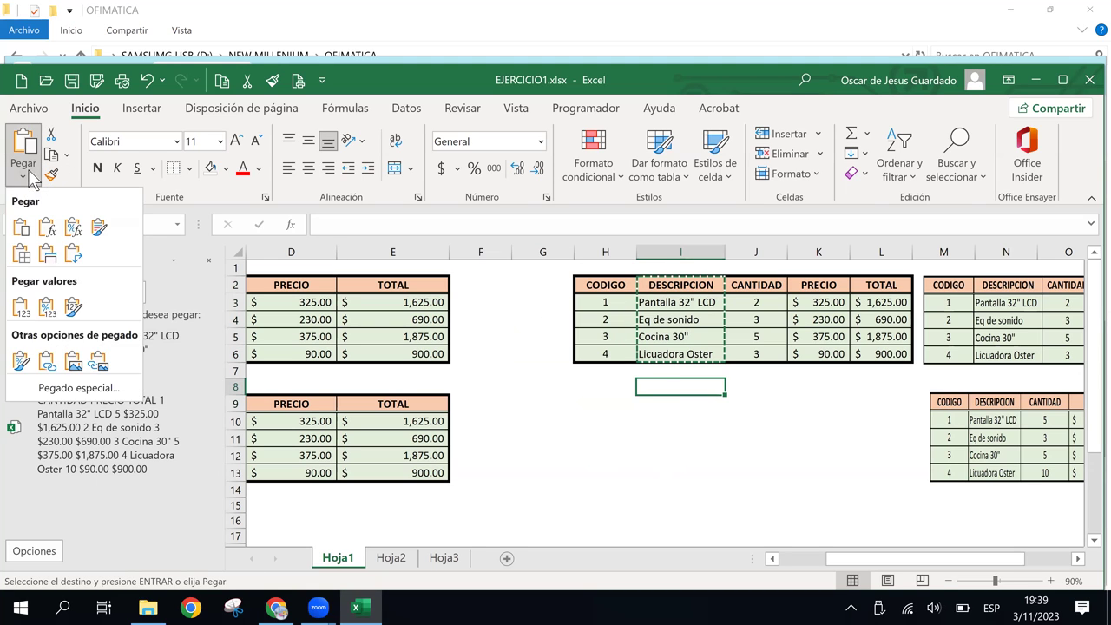
pyautogui.click(74, 360)
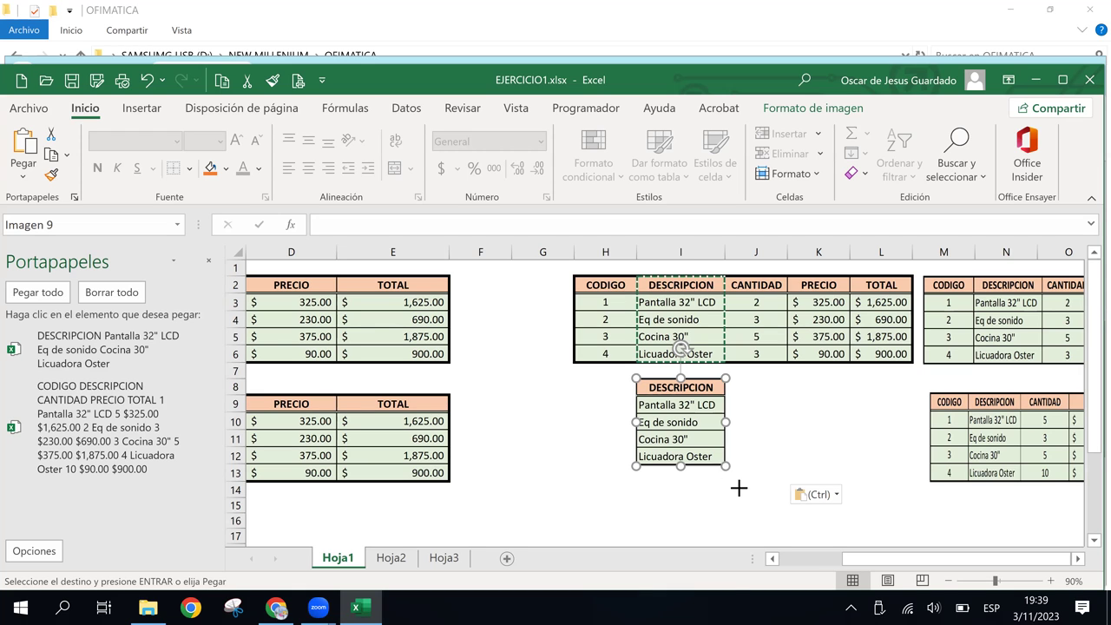
# Enlarge the DESCRIPCION picture by its corner handle to span rows 8–13.
pyautogui.moveTo(725, 466); pyautogui.dragTo(748, 491)
pyautogui.moveTo(733, 430)
pyautogui.mouseDown()
pyautogui.moveTo(613, 418)
pyautogui.moveTo(729, 431)
pyautogui.mouseUp()
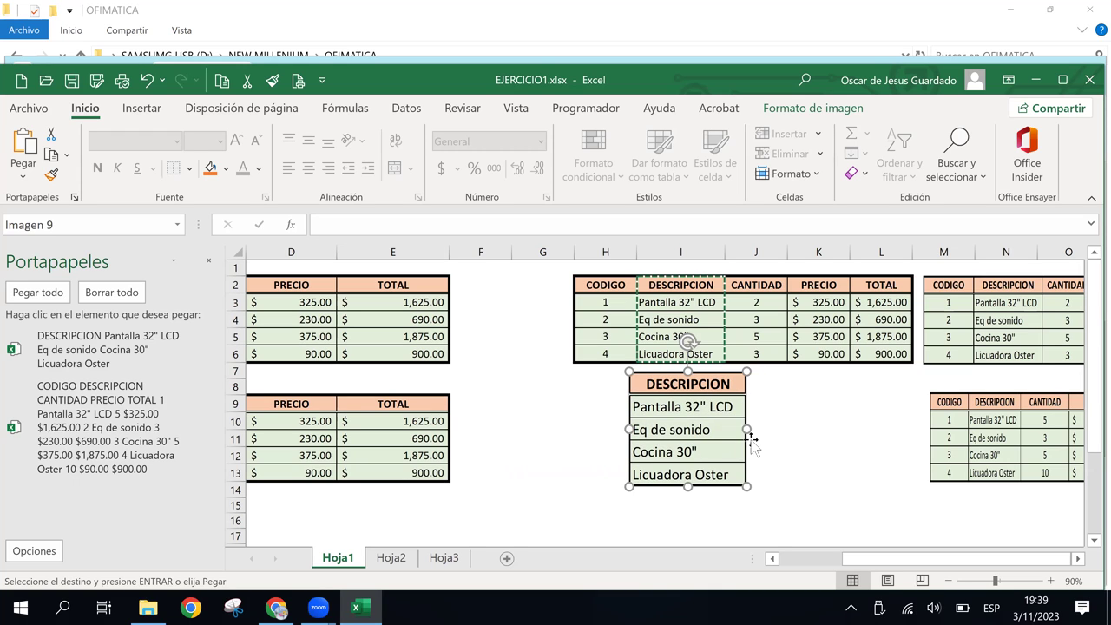
pyautogui.moveTo(746, 486); pyautogui.dragTo(778, 486)
pyautogui.click(868, 454)
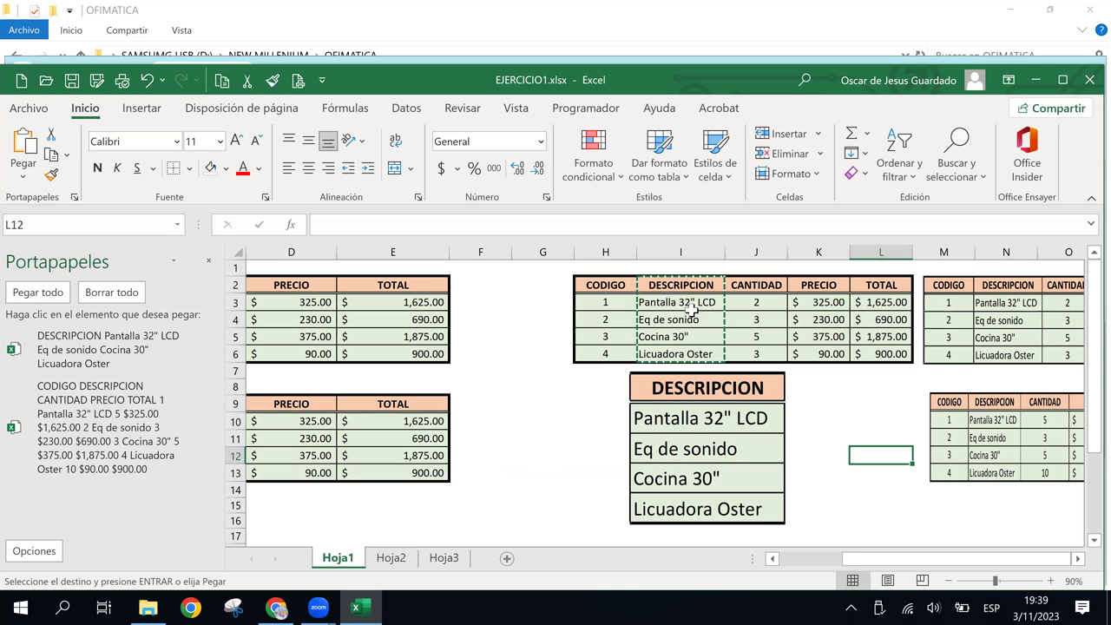
# Clear both stored items with Borrar todo and close the Portapapeles pane.
pyautogui.click(719, 498)
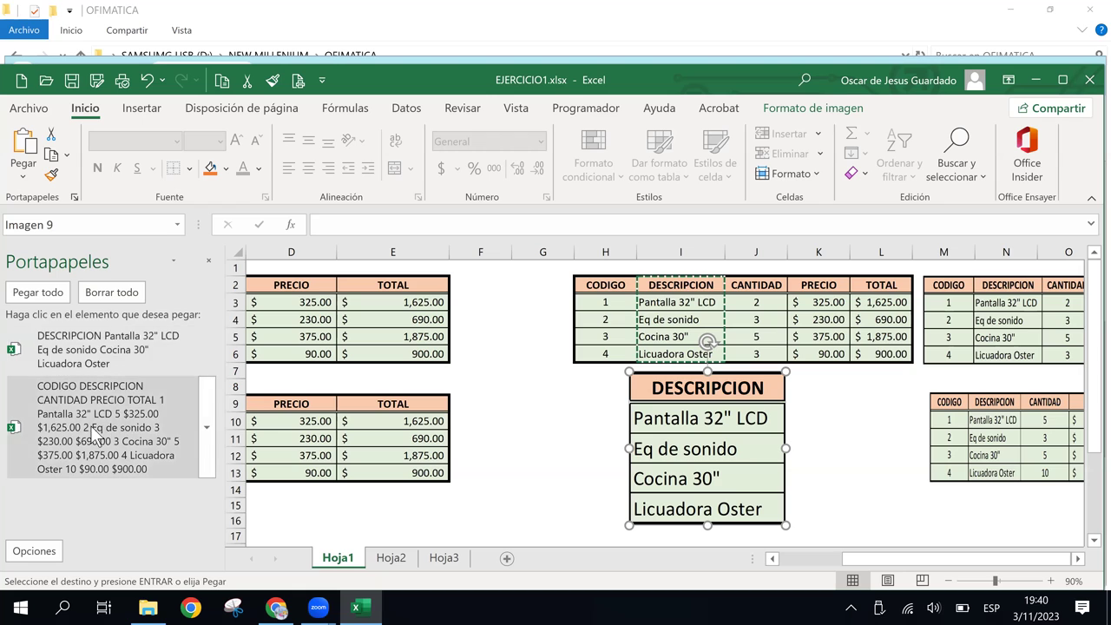
pyautogui.click(113, 295)
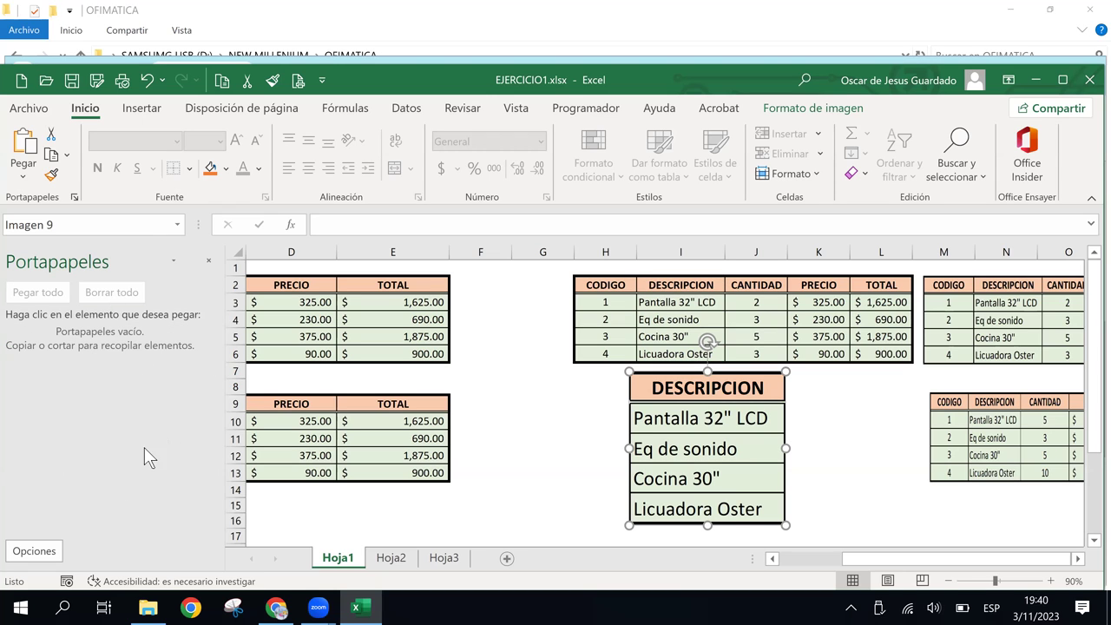
pyautogui.click(210, 263)
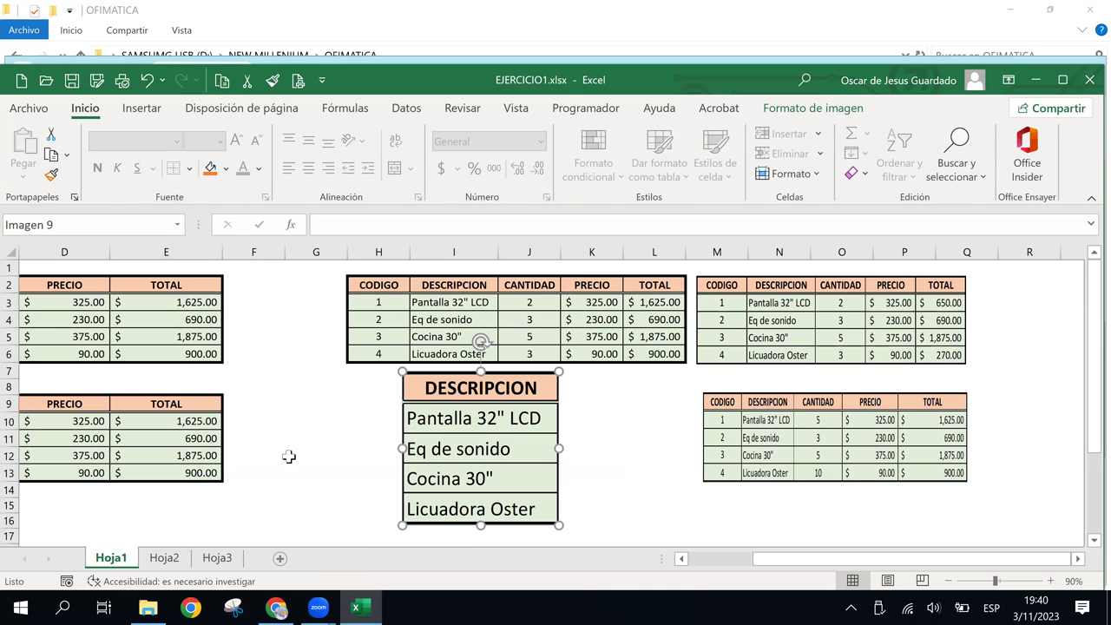
# Copy the TOTAL column L2:L6 and paste it as a picture at L8.
pyautogui.click(620, 438)
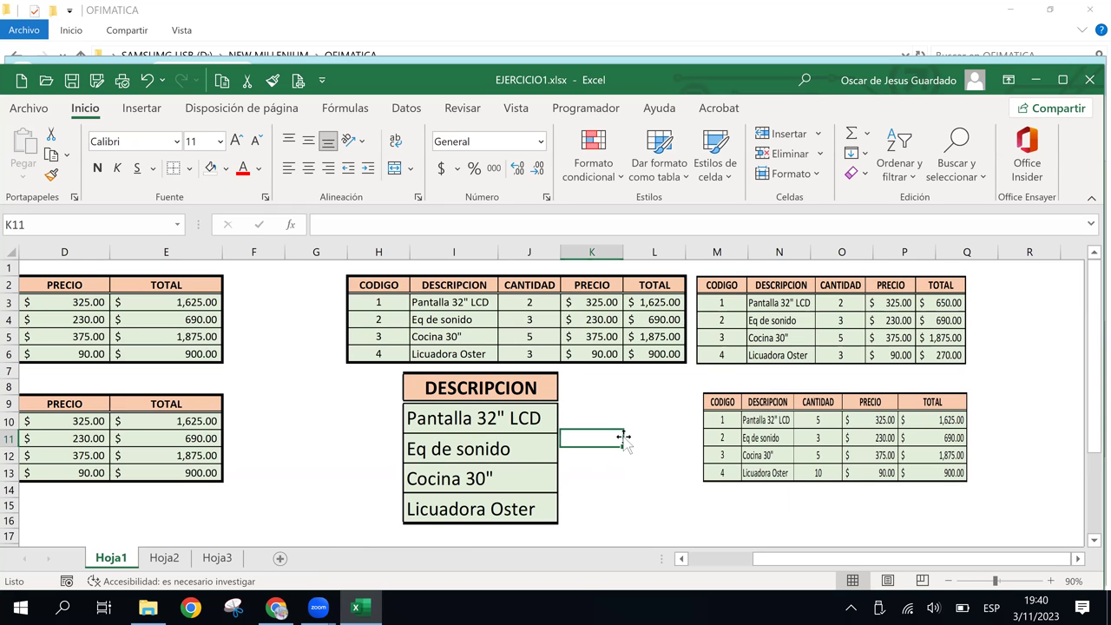
pyautogui.moveTo(657, 282); pyautogui.dragTo(673, 352)
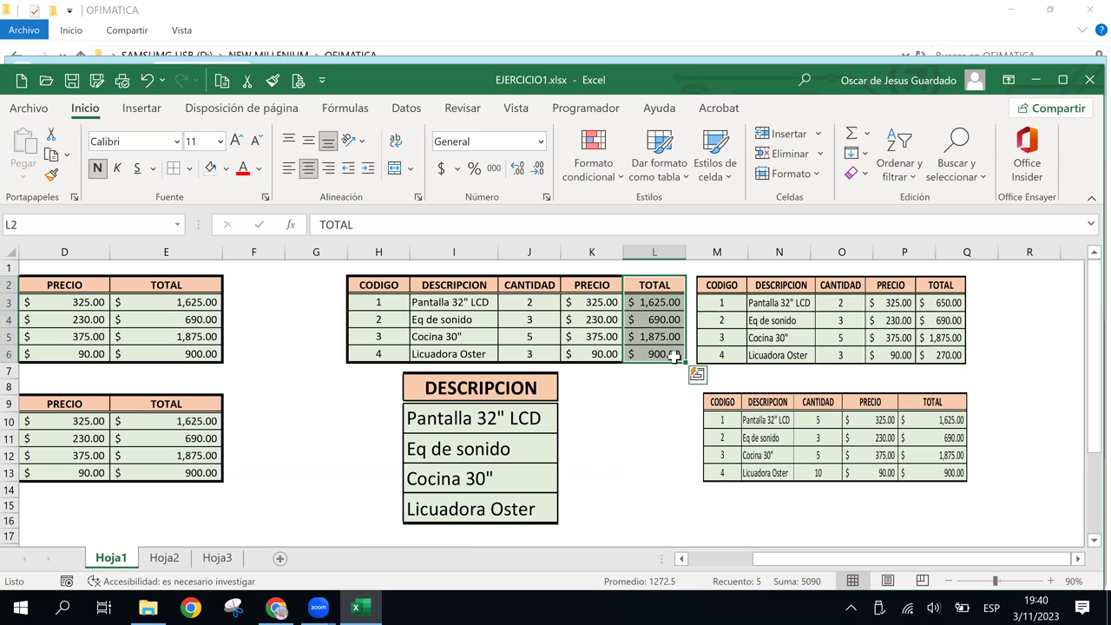
pyautogui.hotkey('ctrl', 'c')
pyautogui.click(988, 607)
pyautogui.click(695, 372)
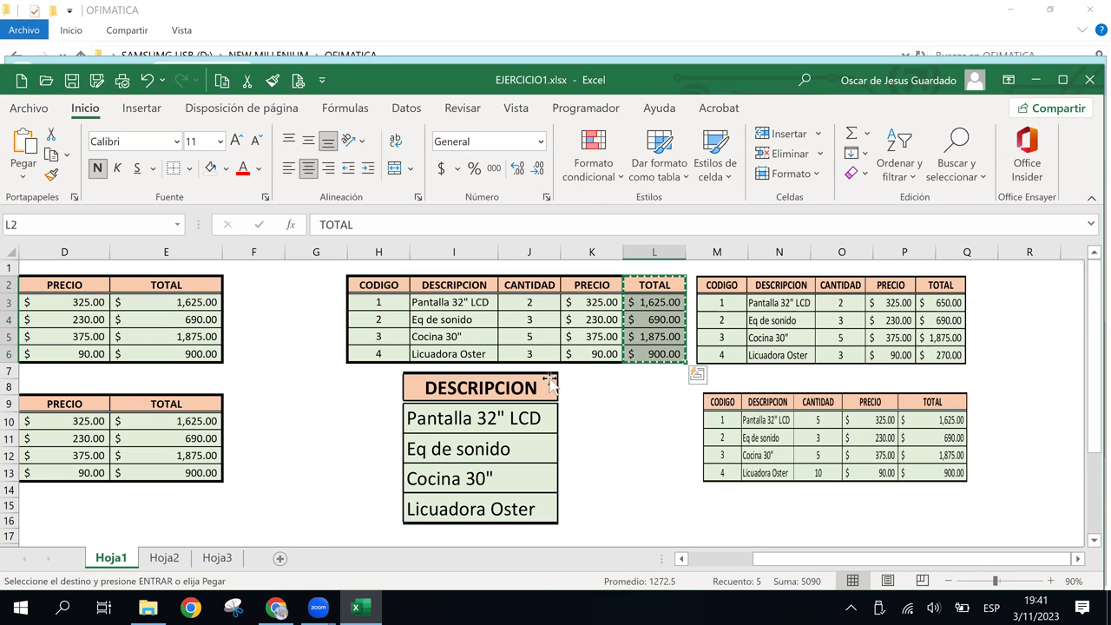
pyautogui.click(674, 398)
pyautogui.click(654, 388)
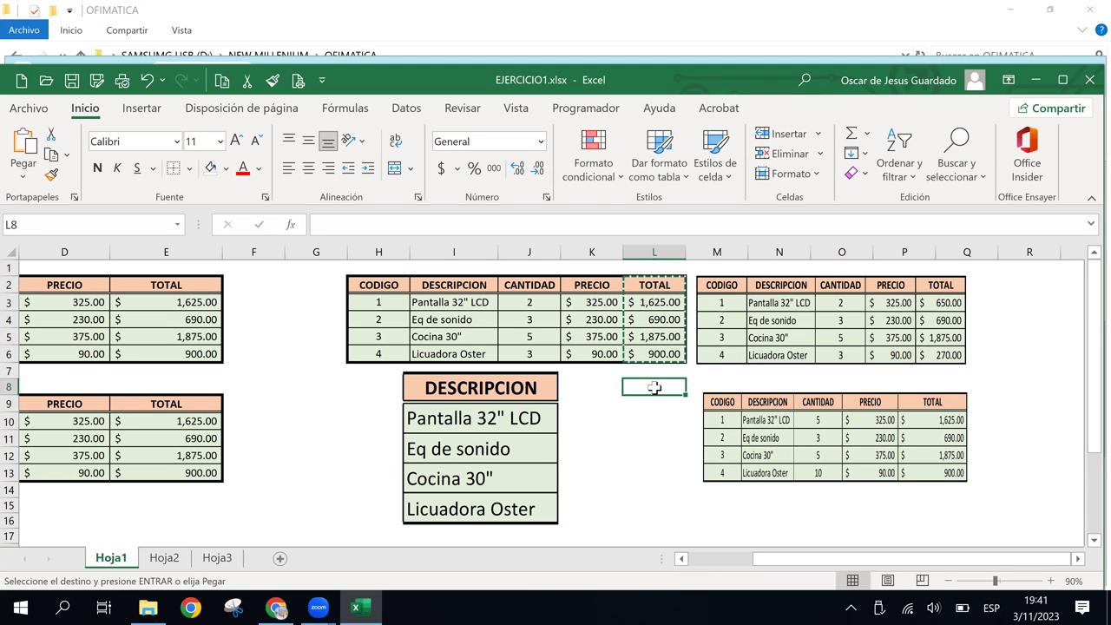
pyautogui.click(25, 177)
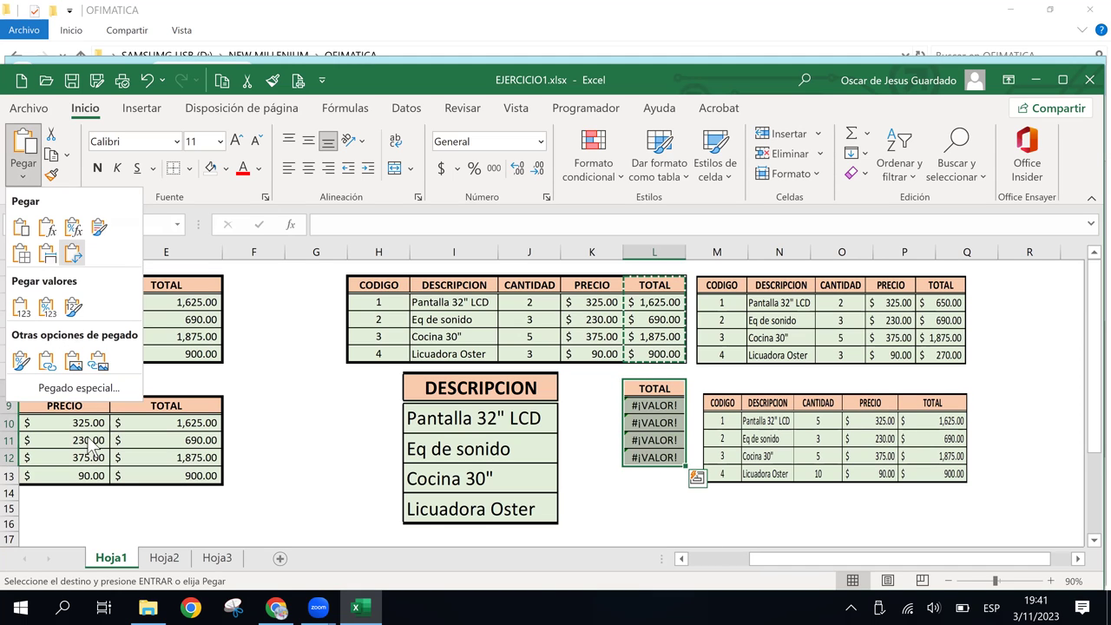
pyautogui.click(74, 365)
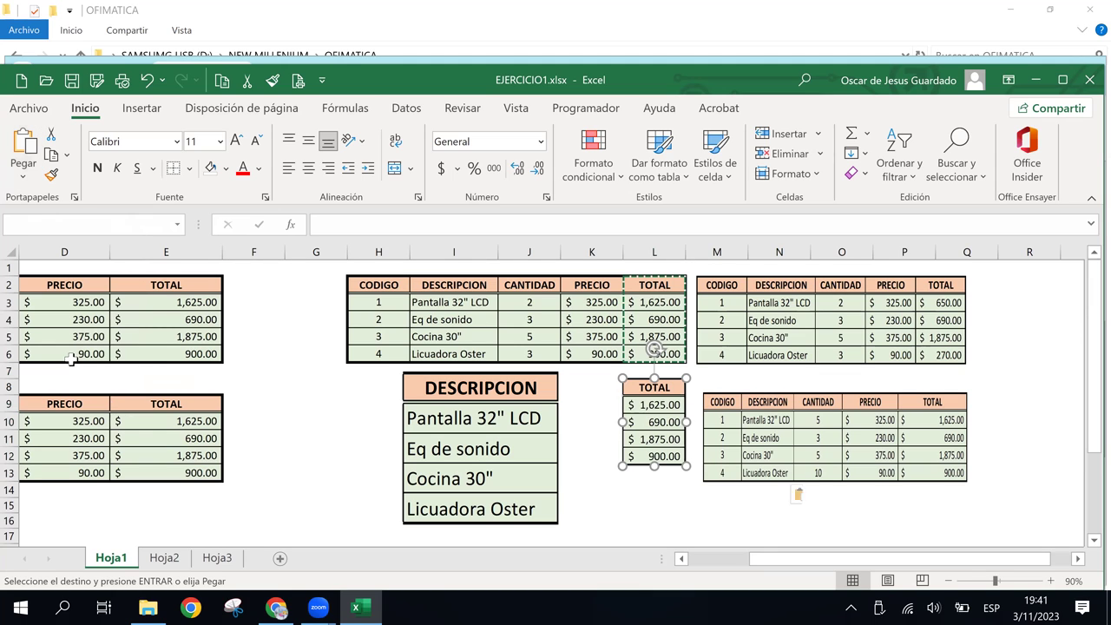
# Enlarge the TOTAL picture and move it beside the DESCRIPCION picture.
pyautogui.moveTo(617, 467); pyautogui.dragTo(606, 486)
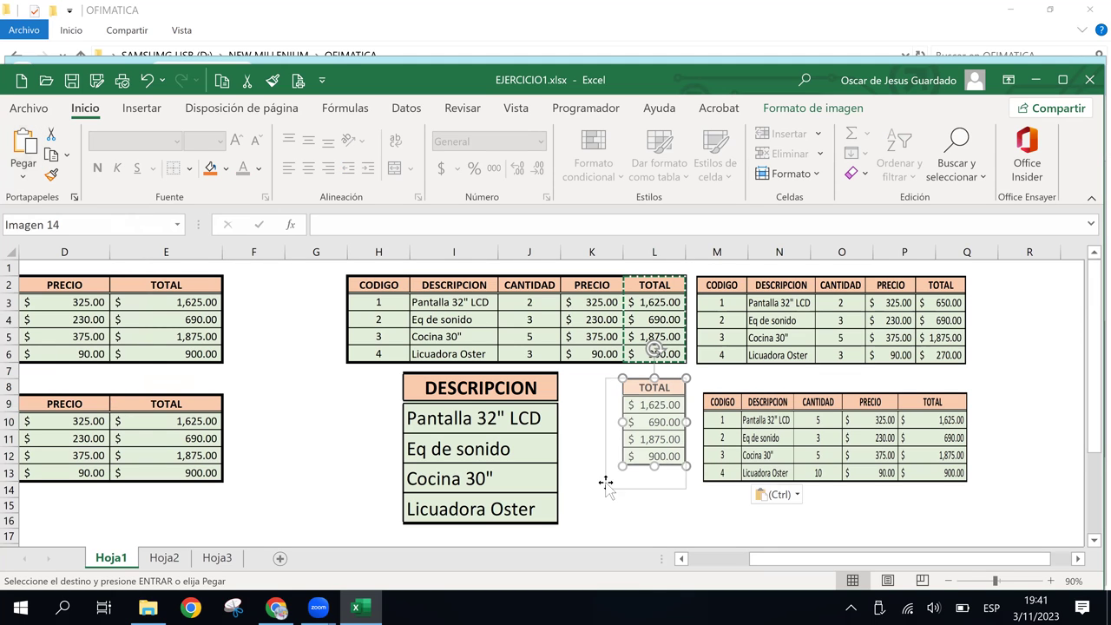
pyautogui.moveTo(624, 431); pyautogui.dragTo(610, 443)
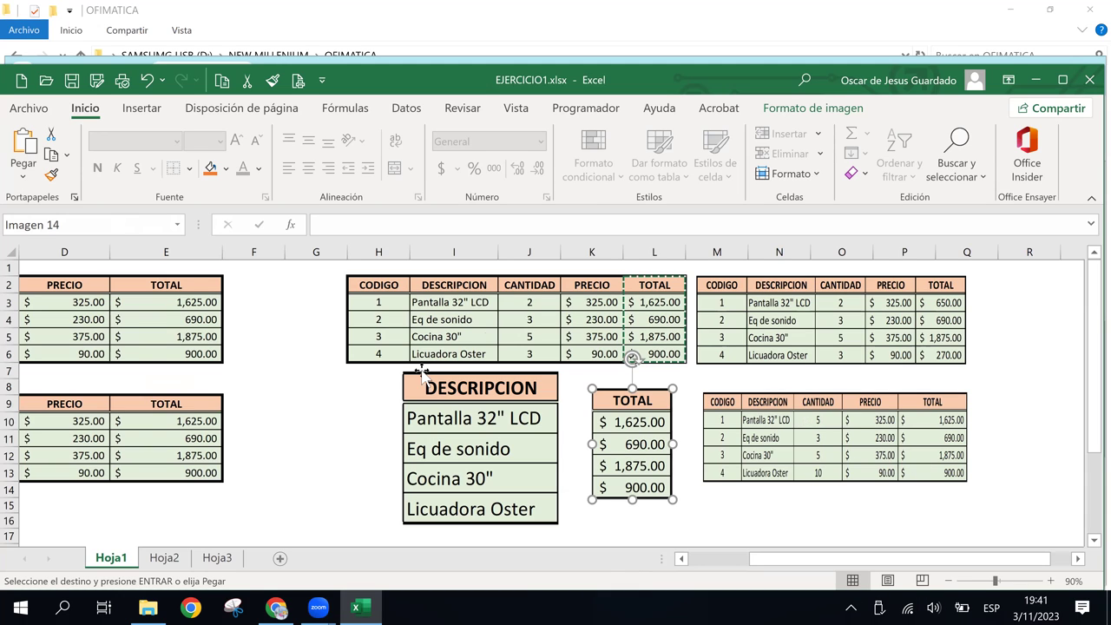
pyautogui.click(595, 337)
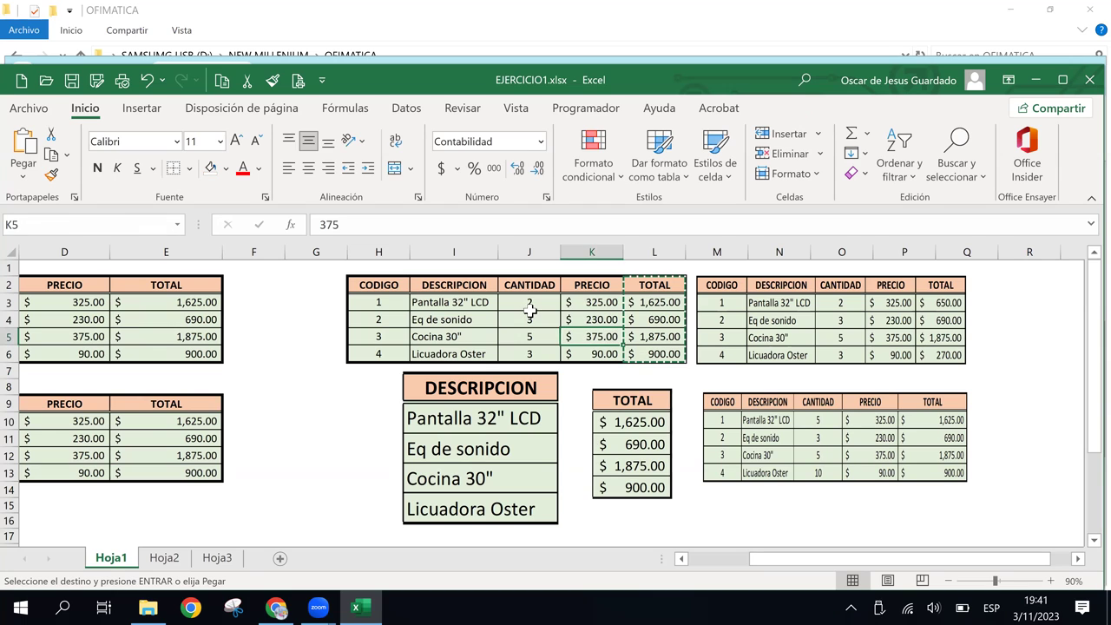
# Remove the green fill from the first table's DESCRIPCION and PRECIO values.
pyautogui.press('Escape')
pyautogui.click(681, 558)
pyautogui.click(681, 558)
pyautogui.click(681, 558)
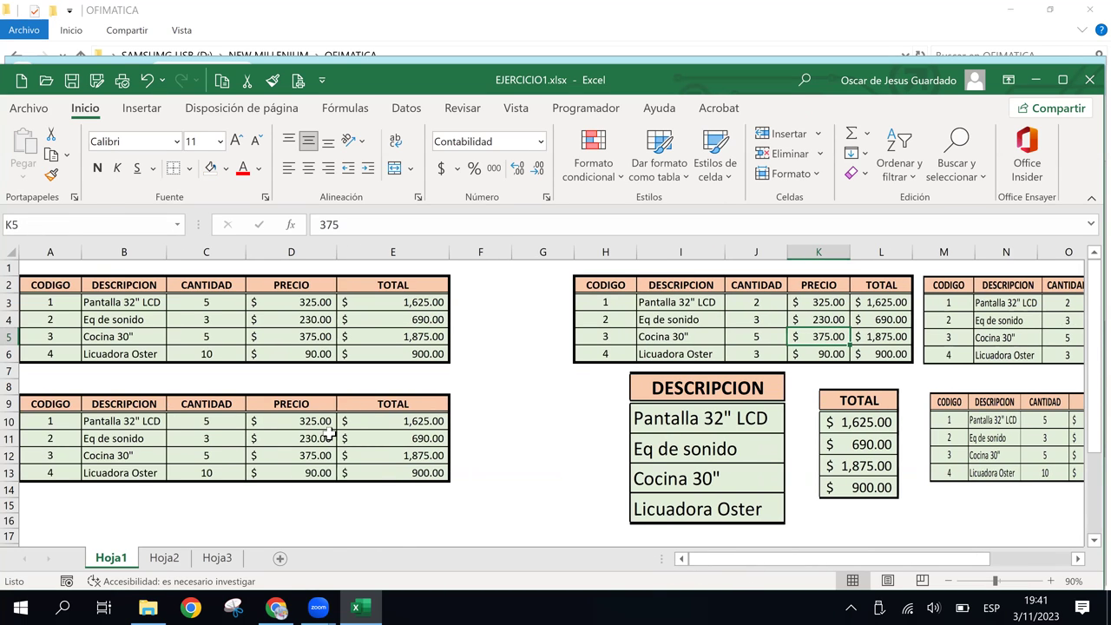
pyautogui.moveTo(129, 303); pyautogui.dragTo(123, 350)
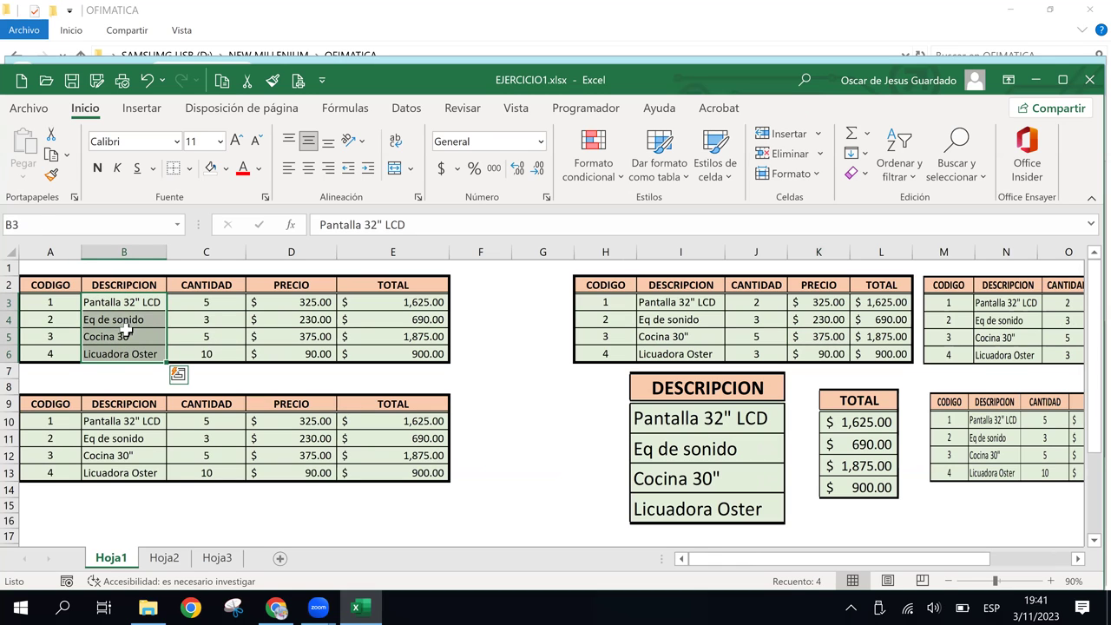
pyautogui.click(210, 168)
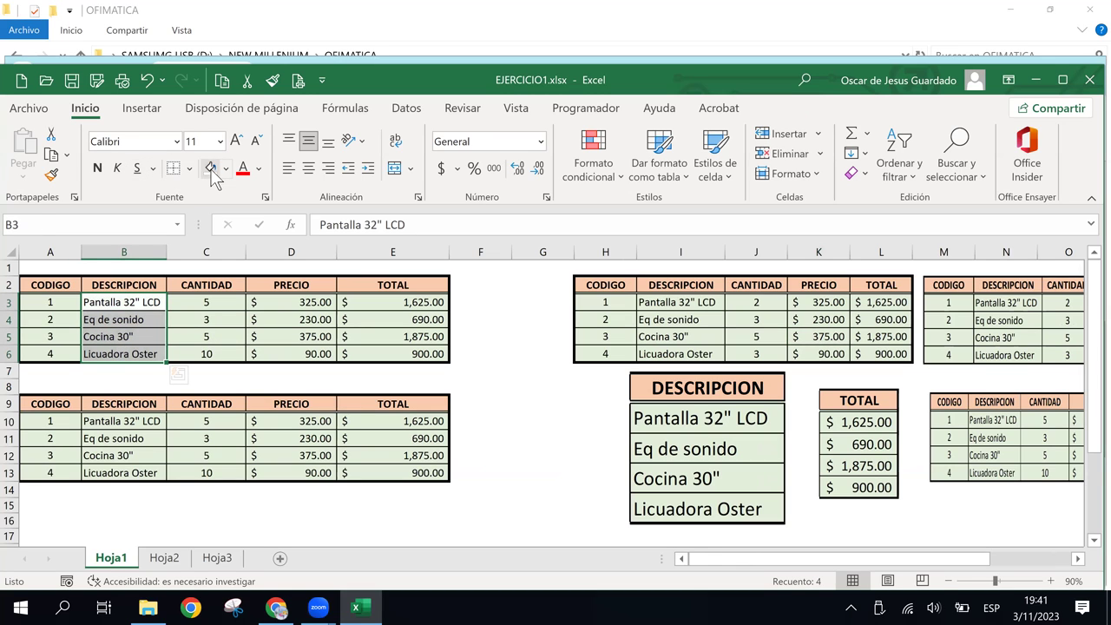
pyautogui.moveTo(274, 304); pyautogui.dragTo(273, 351)
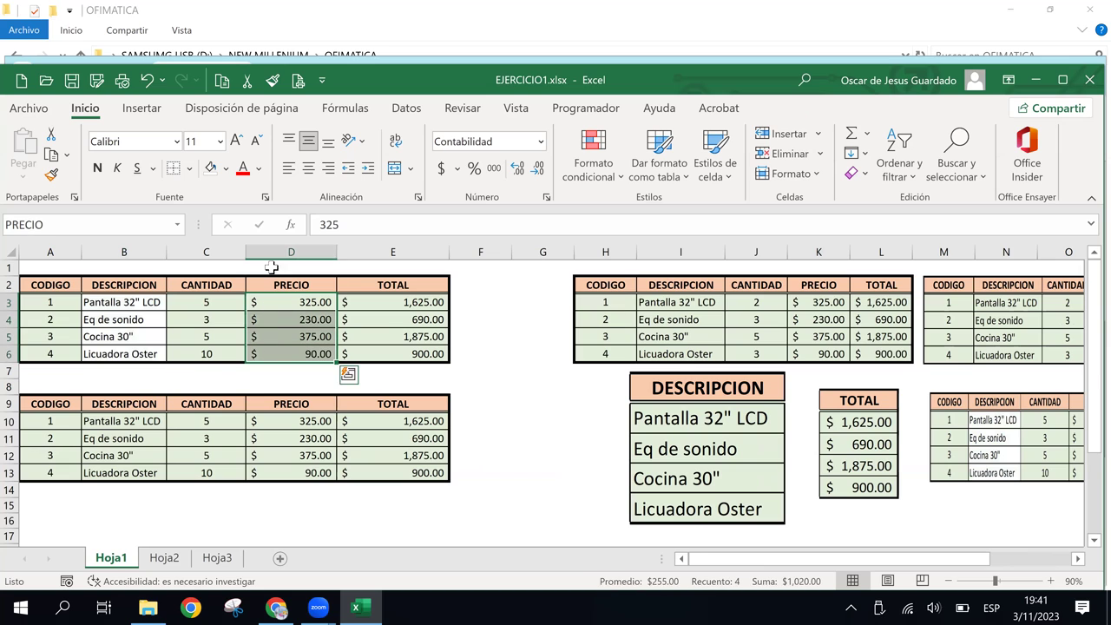
pyautogui.click(210, 168)
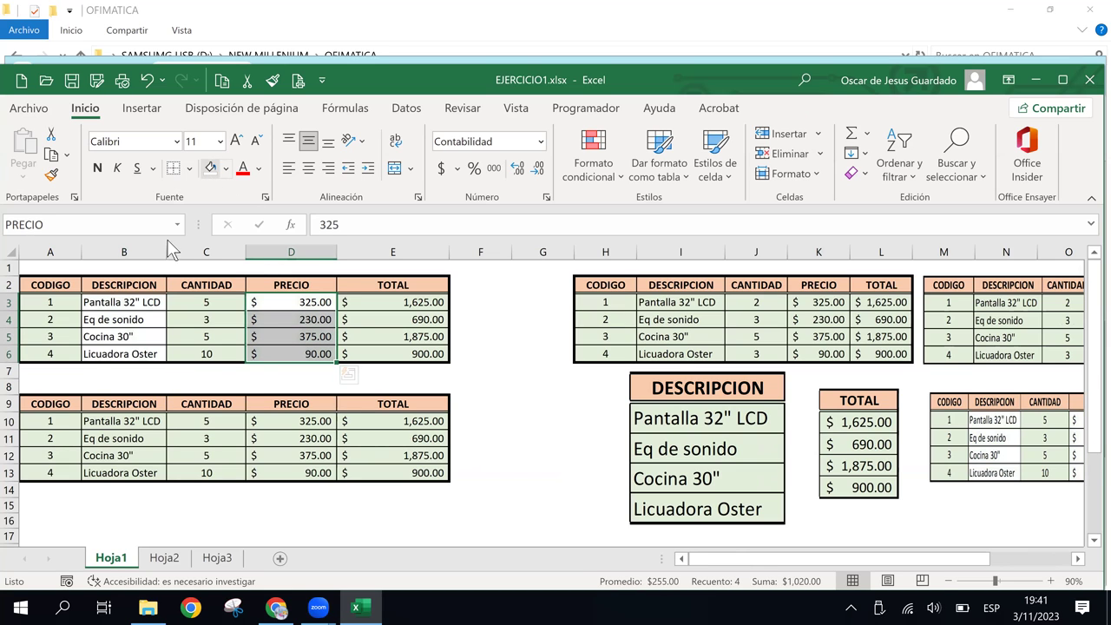
# Fill the CODIGO cells A3:A6 with the custom pale cream colour #F1F3D7.
pyautogui.moveTo(65, 305); pyautogui.dragTo(55, 338)
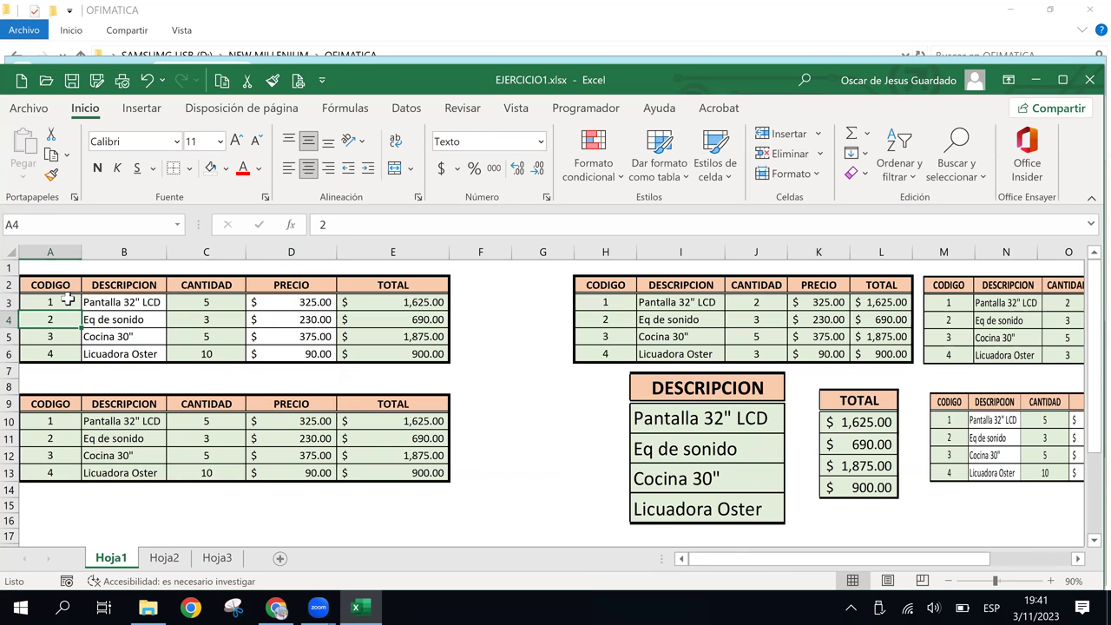
pyautogui.click(225, 168)
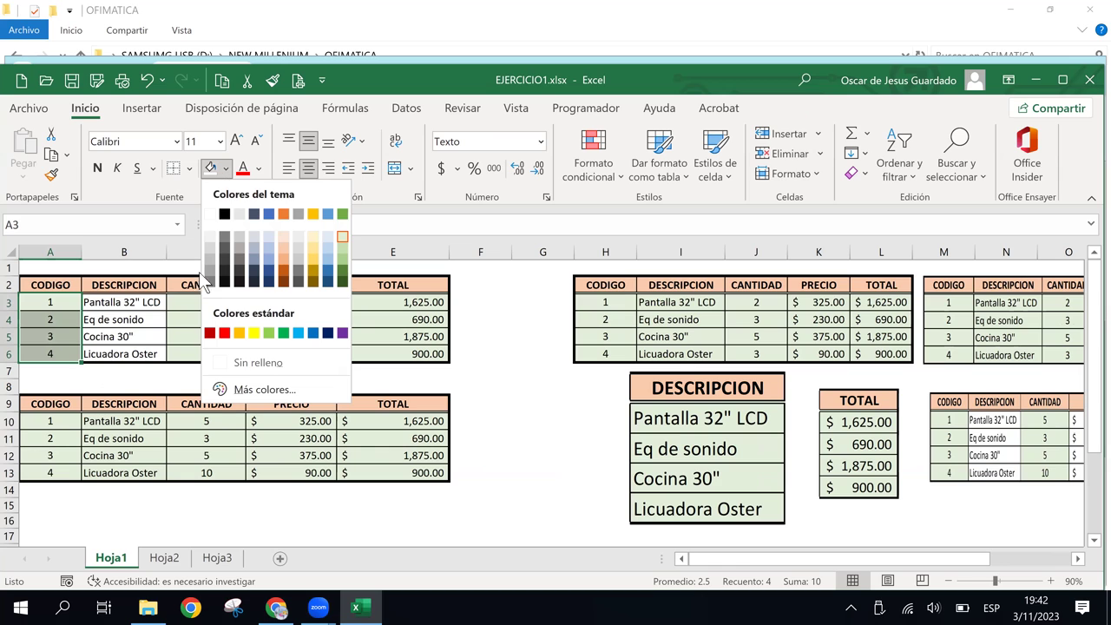
pyautogui.click(250, 390)
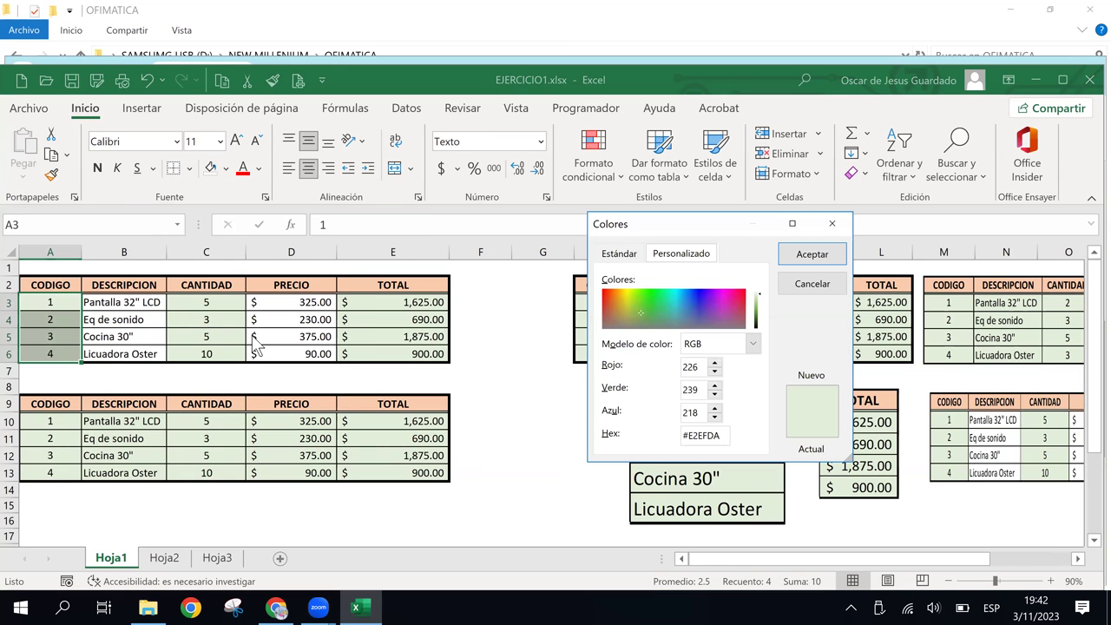
pyautogui.click(629, 310)
pyautogui.click(632, 311)
pyautogui.click(628, 308)
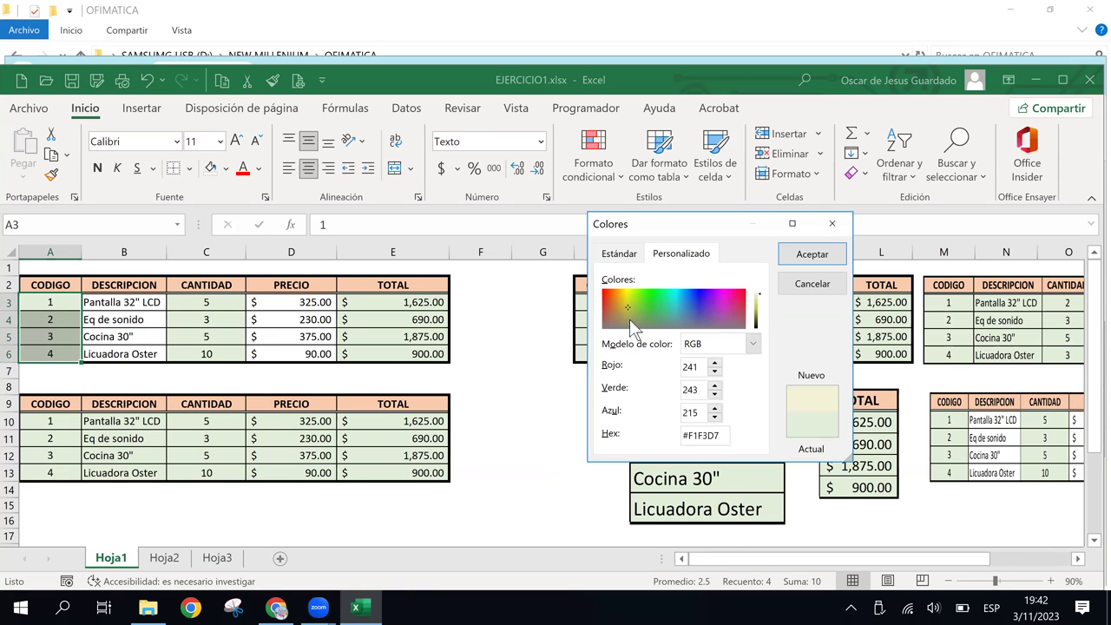
pyautogui.click(626, 301)
pyautogui.click(799, 256)
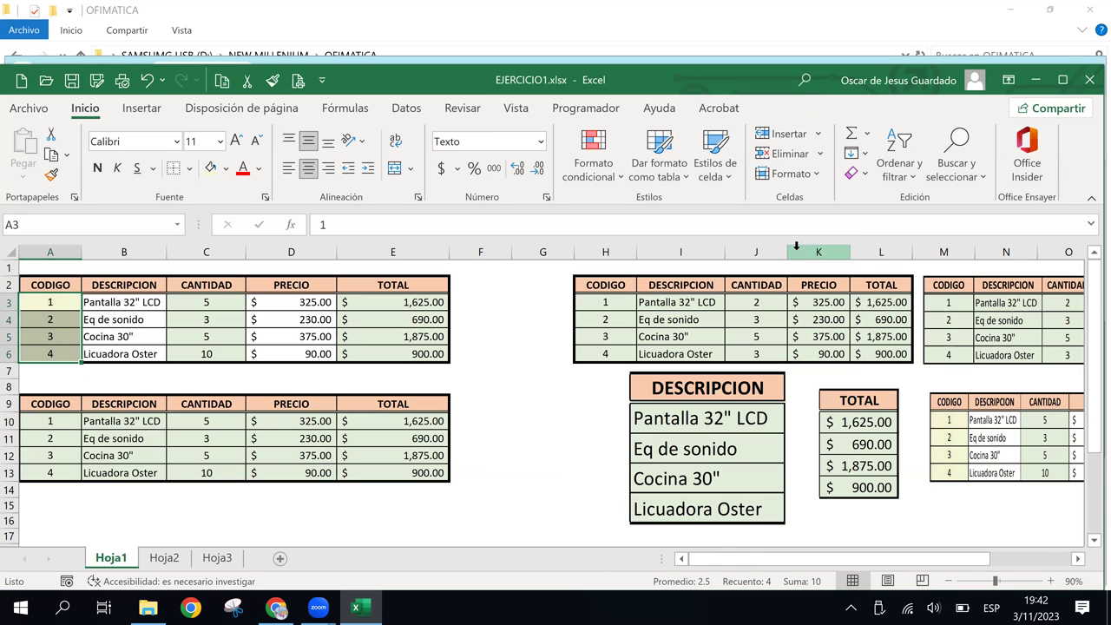
pyautogui.click(178, 371)
pyautogui.click(53, 306)
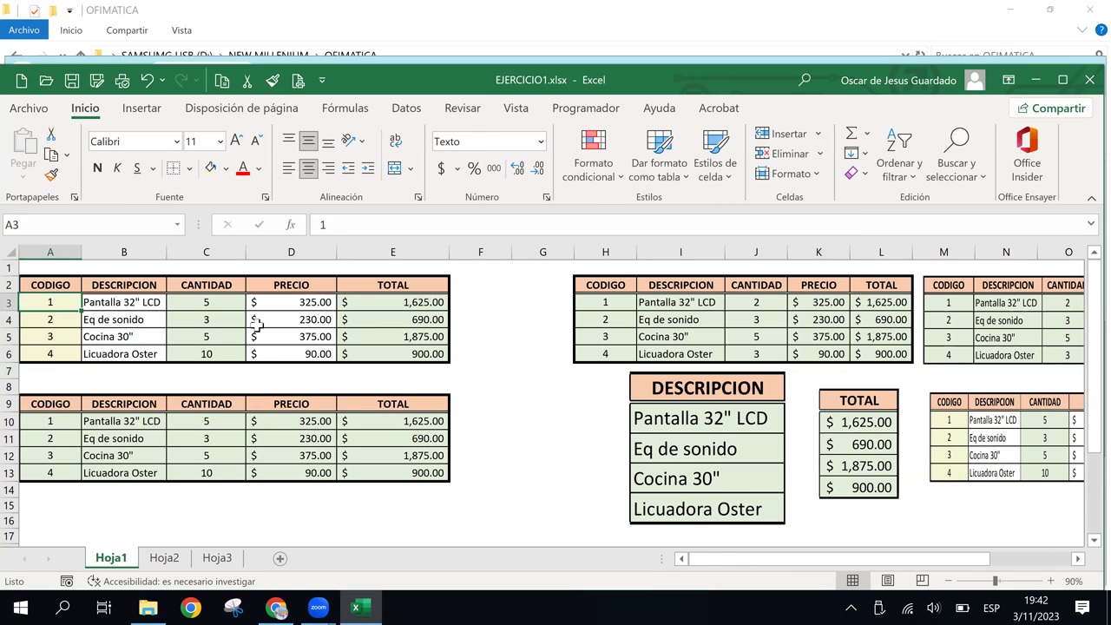
pyautogui.click(257, 321)
# Apply the same pale cream fill to the TOTAL values E3:E6.
pyautogui.moveTo(365, 301); pyautogui.dragTo(379, 350)
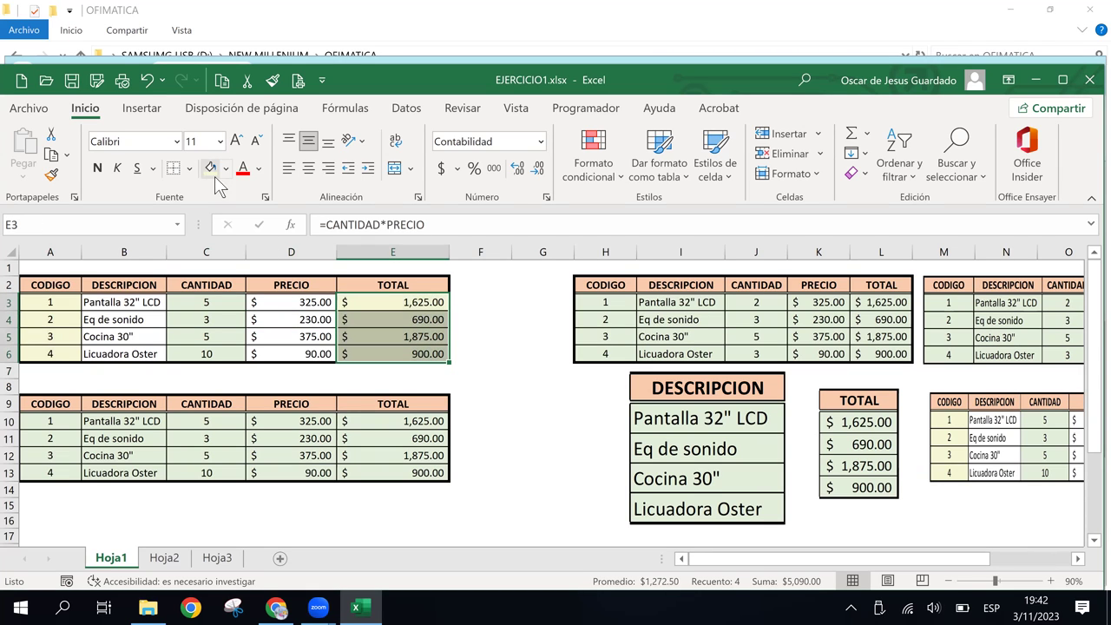
pyautogui.click(384, 317)
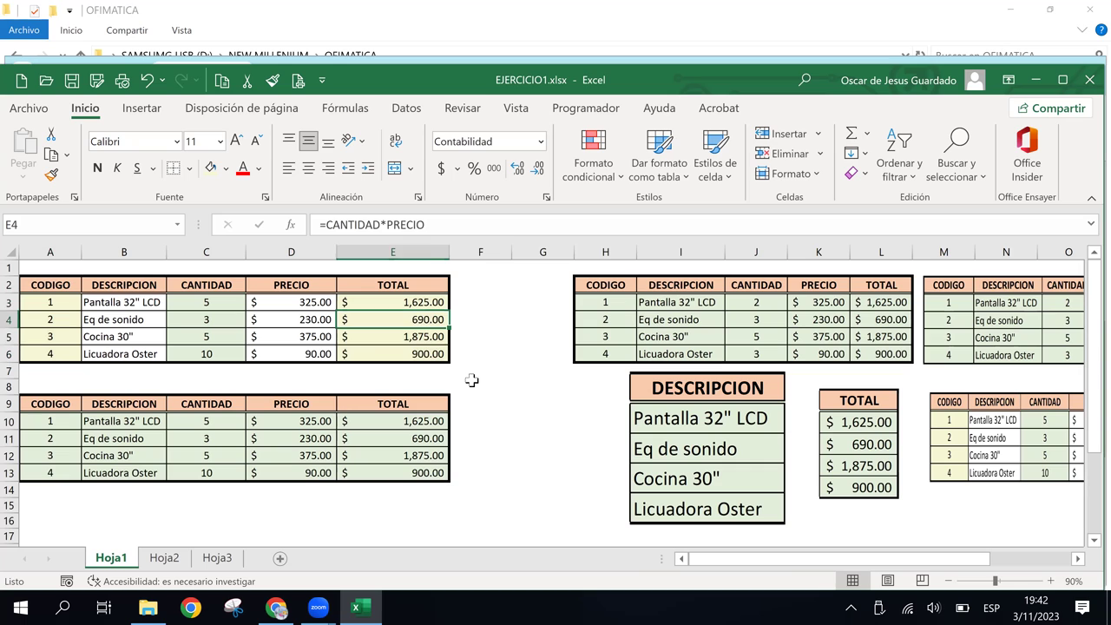
pyautogui.click(480, 386)
pyautogui.click(529, 437)
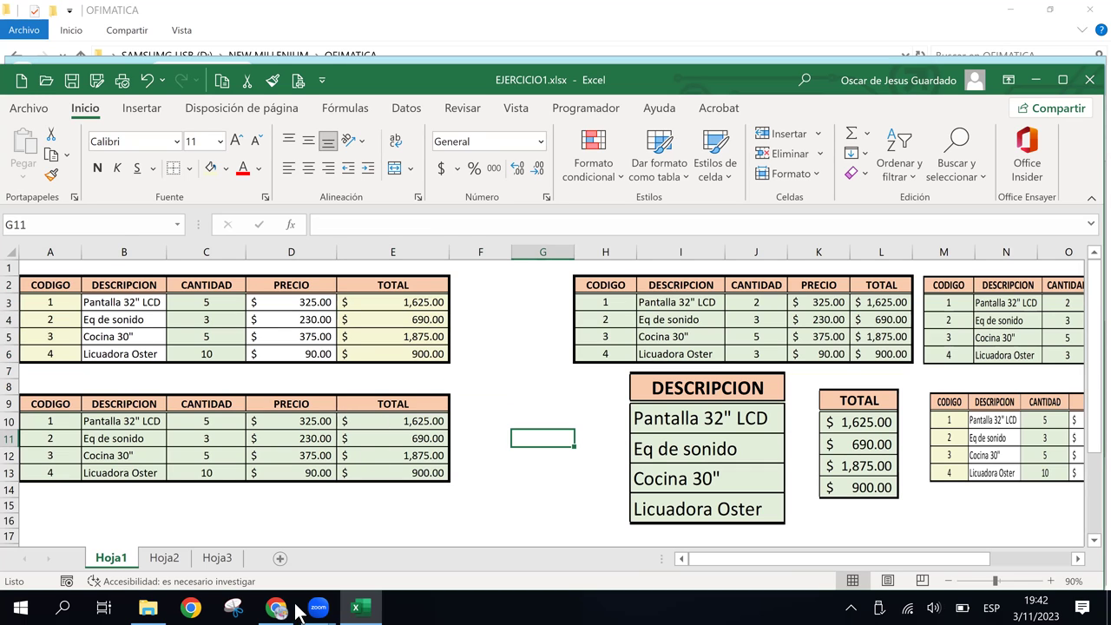
pyautogui.click(792, 333)
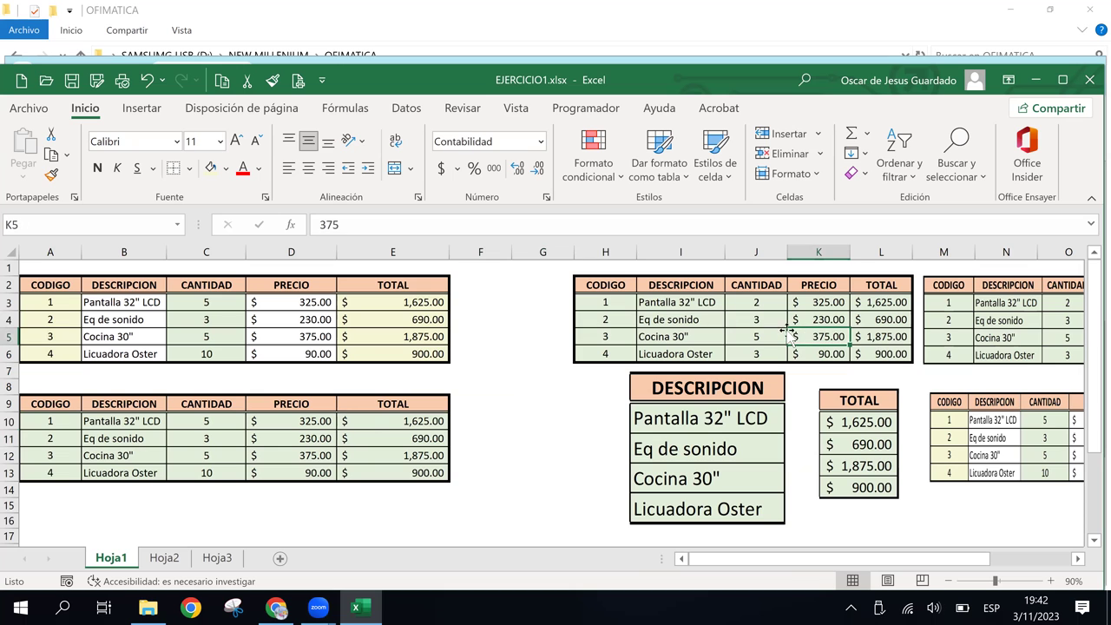
# Paste onto the right table's CODIGO, CANTIDAD and TOTAL values, then select table A2:E6.
pyautogui.moveTo(902, 556); pyautogui.dragTo(971, 552)
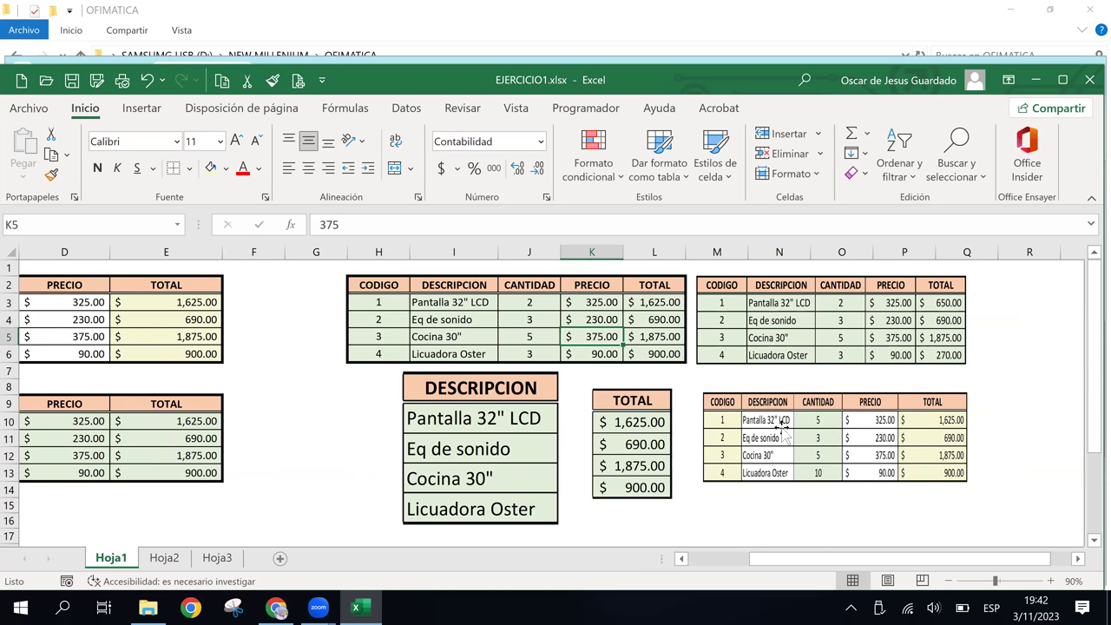
pyautogui.moveTo(815, 559); pyautogui.dragTo(771, 527)
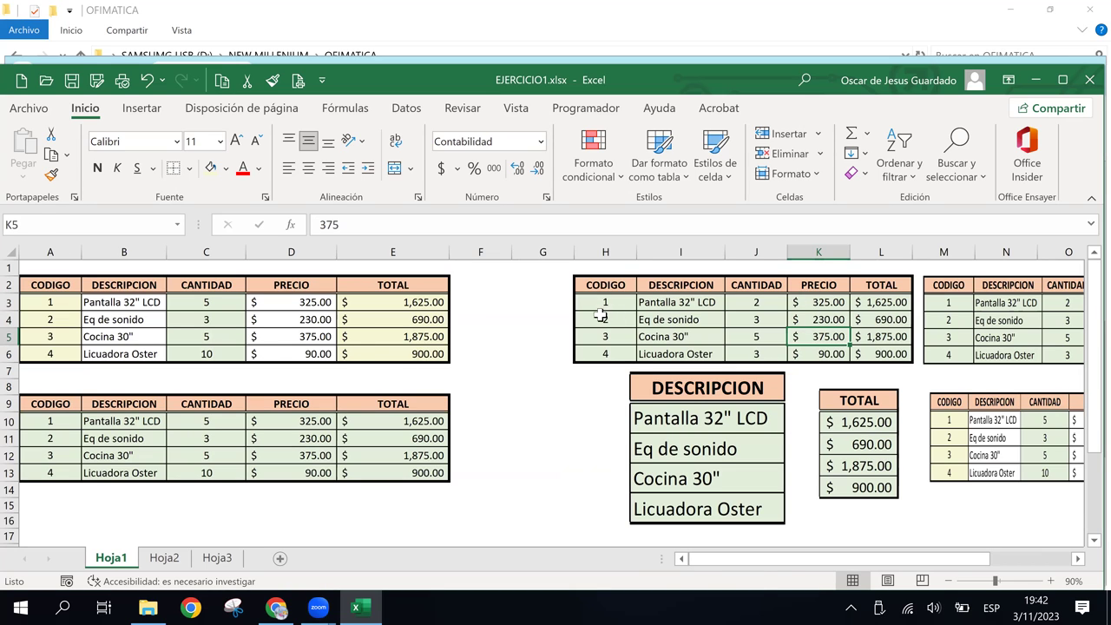
pyautogui.moveTo(602, 302); pyautogui.dragTo(605, 351)
pyautogui.hotkey('ctrl', 'v')
pyautogui.moveTo(765, 301); pyautogui.dragTo(776, 351)
pyautogui.hotkey('ctrl', 'v')
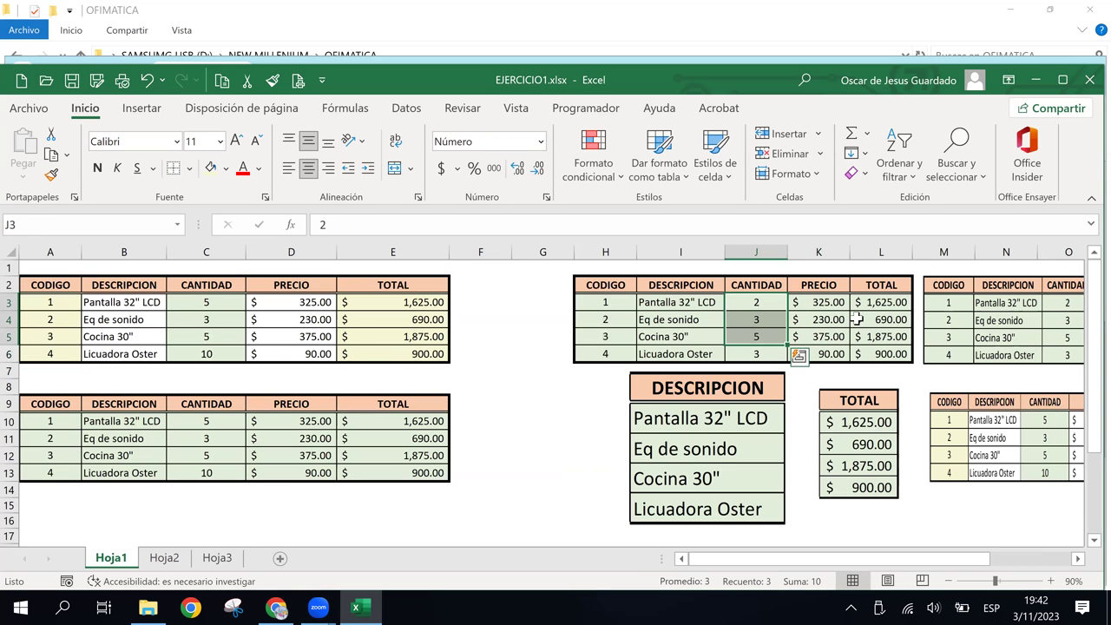
pyautogui.moveTo(895, 302); pyautogui.dragTo(905, 353)
pyautogui.hotkey('ctrl', 'v')
pyautogui.click(753, 302)
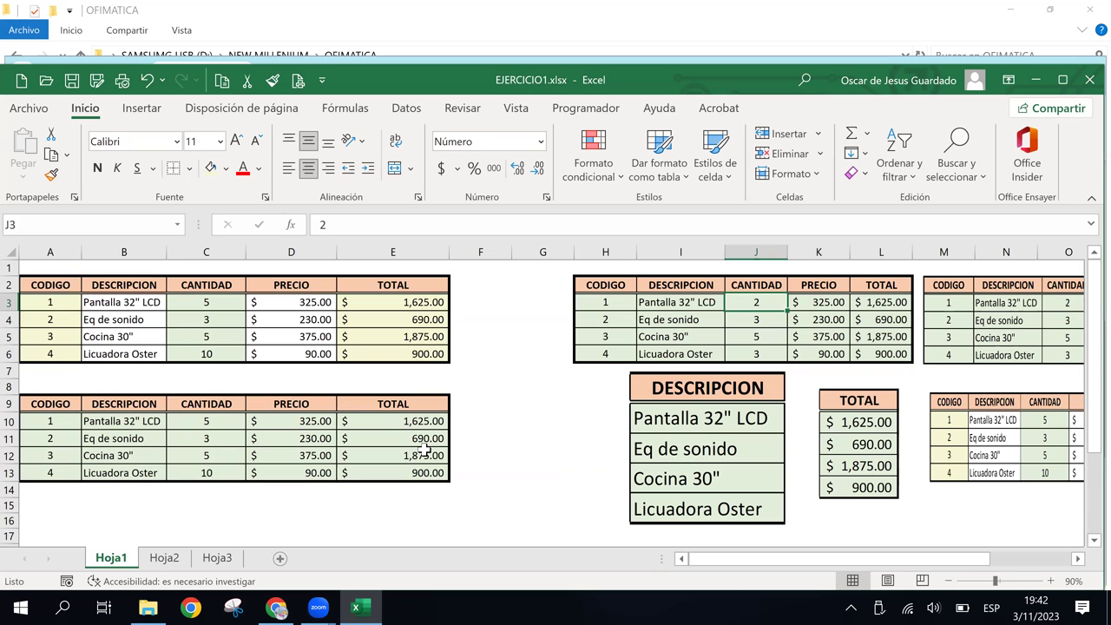
pyautogui.moveTo(53, 282); pyautogui.dragTo(415, 355)
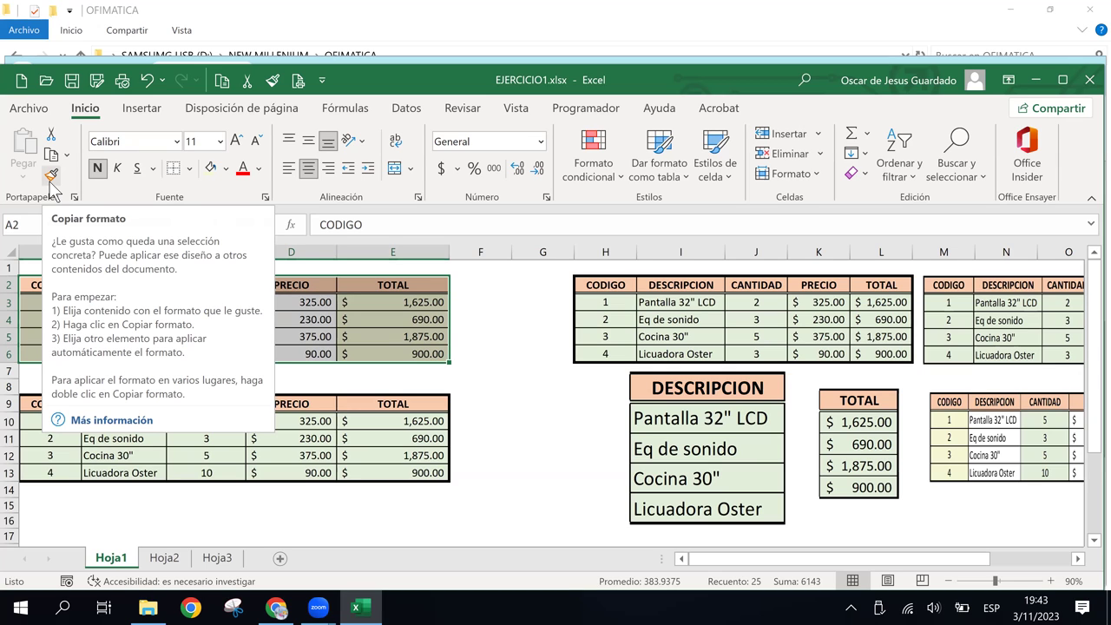
# Copy the top-left table's formatting onto the H2:L6 table with Format Painter (Copiar formato).
pyautogui.click(51, 178)
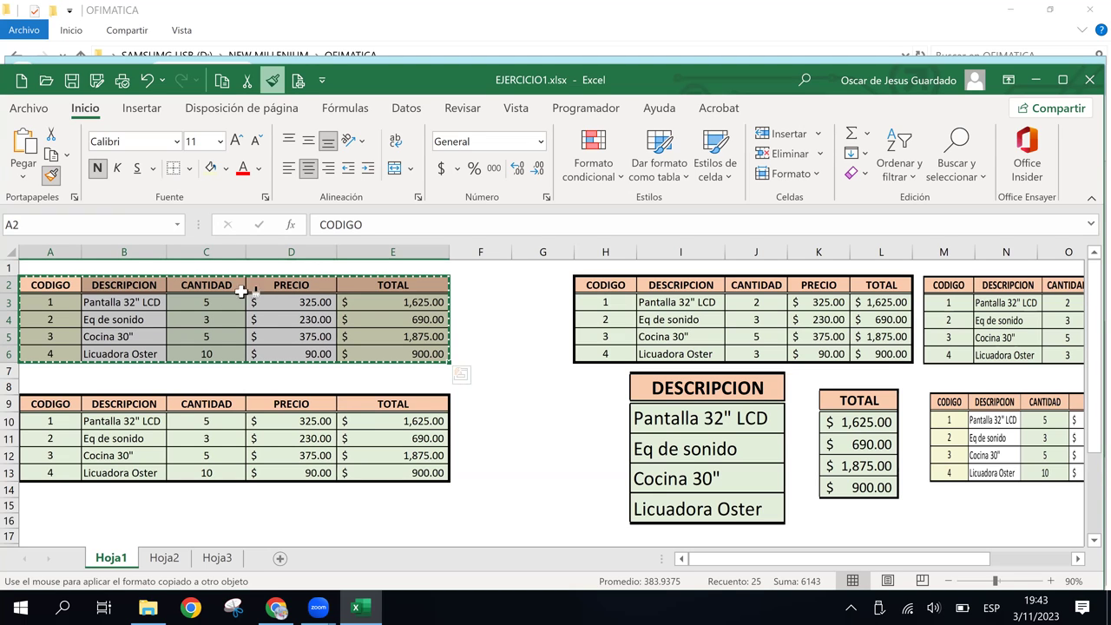
pyautogui.click(597, 285)
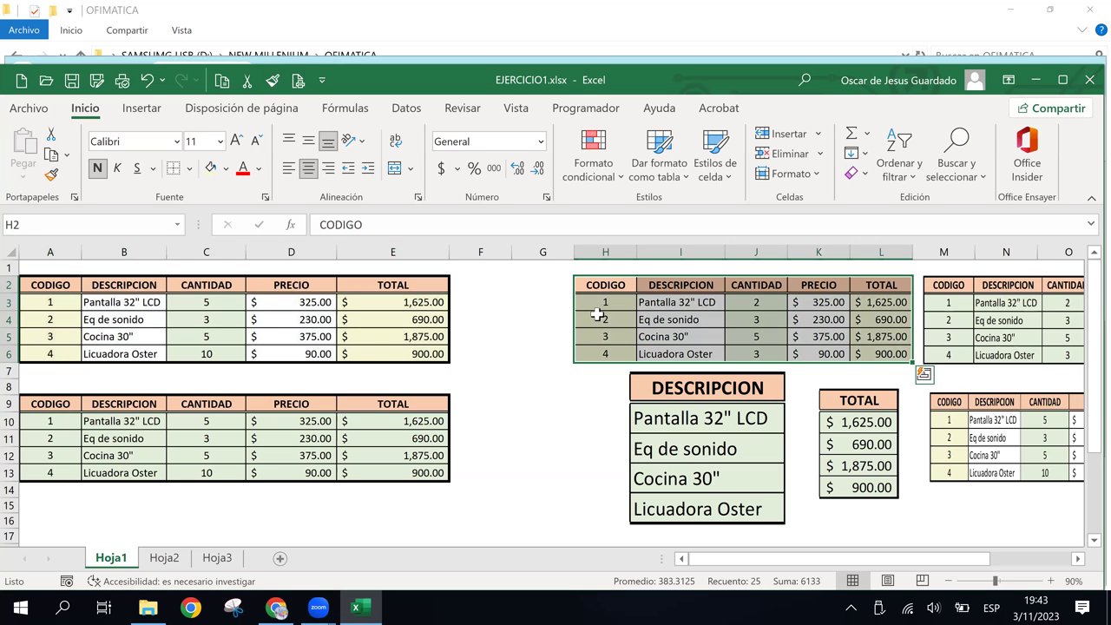
pyautogui.click(597, 318)
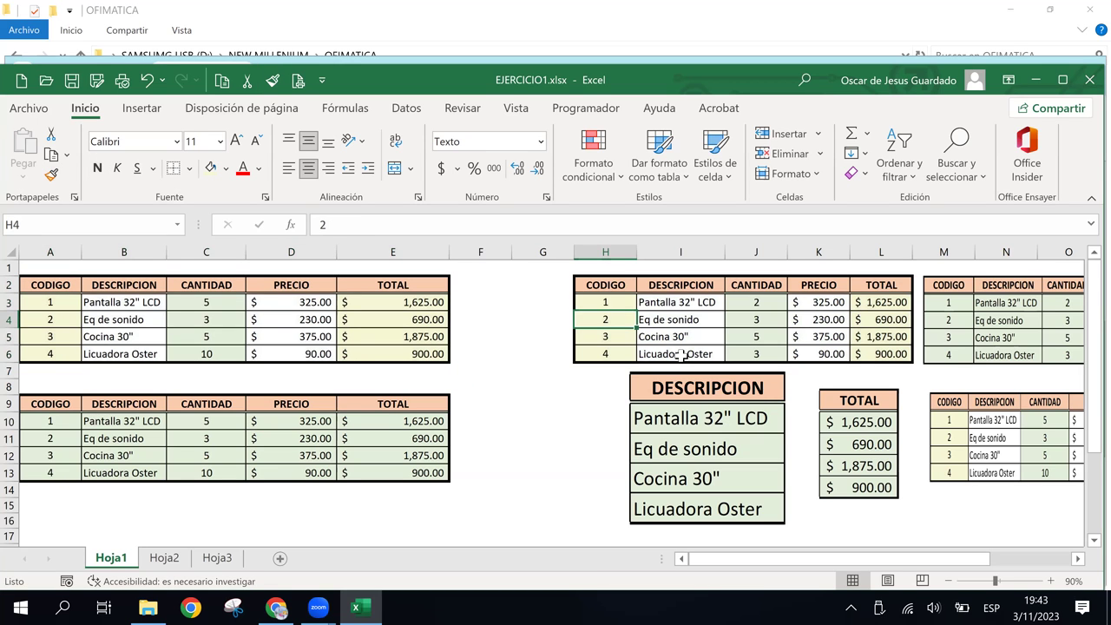
pyautogui.click(604, 286)
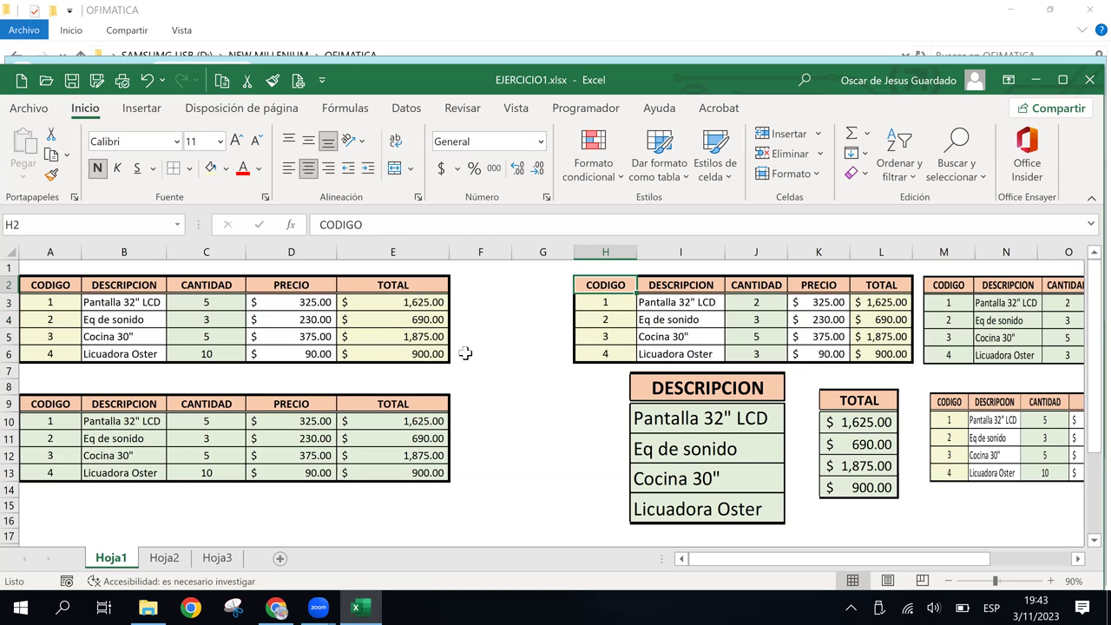
pyautogui.click(50, 287)
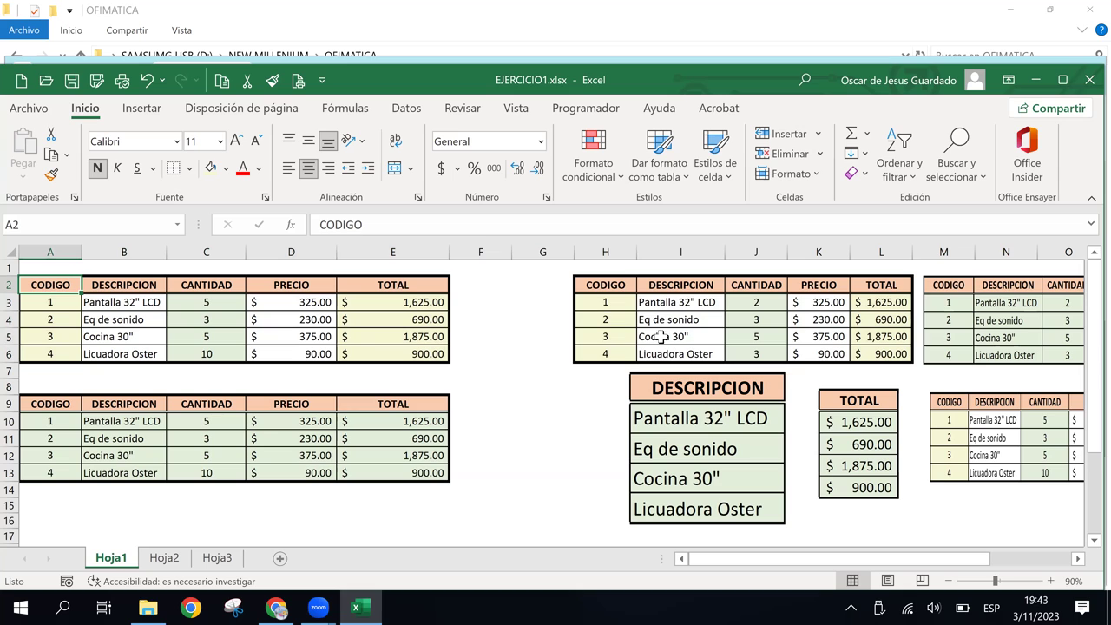
pyautogui.click(603, 289)
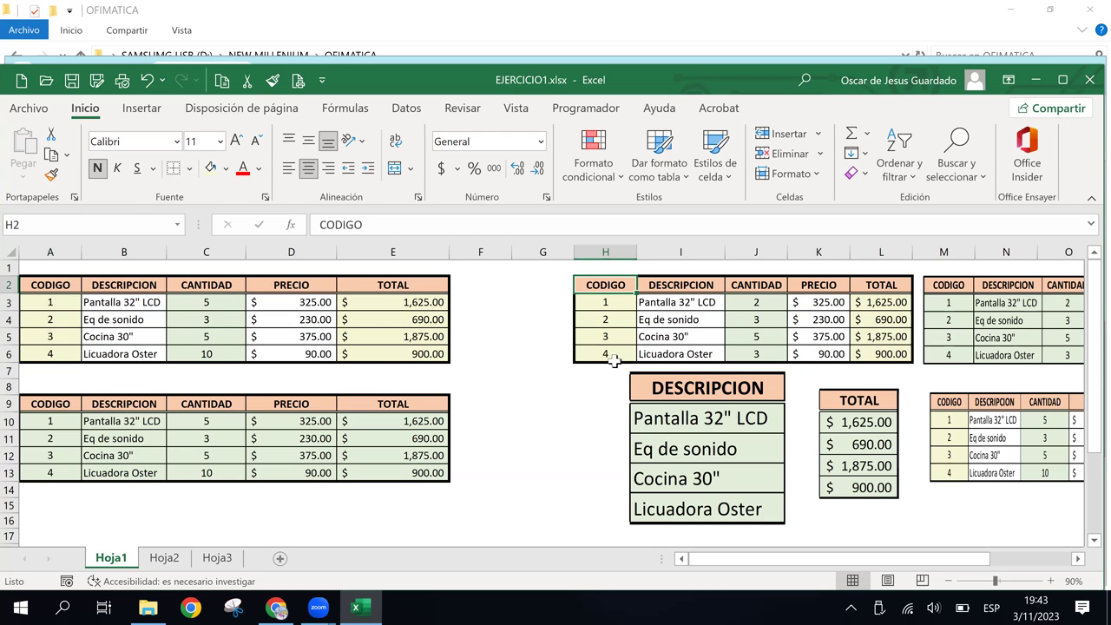
# Click through several cells across the sheet around the tables.
pyautogui.click(535, 422)
pyautogui.click(495, 340)
pyautogui.click(542, 473)
pyautogui.click(578, 371)
pyautogui.click(599, 469)
pyautogui.click(315, 391)
pyautogui.click(456, 456)
pyautogui.click(434, 354)
pyautogui.click(494, 455)
pyautogui.click(541, 434)
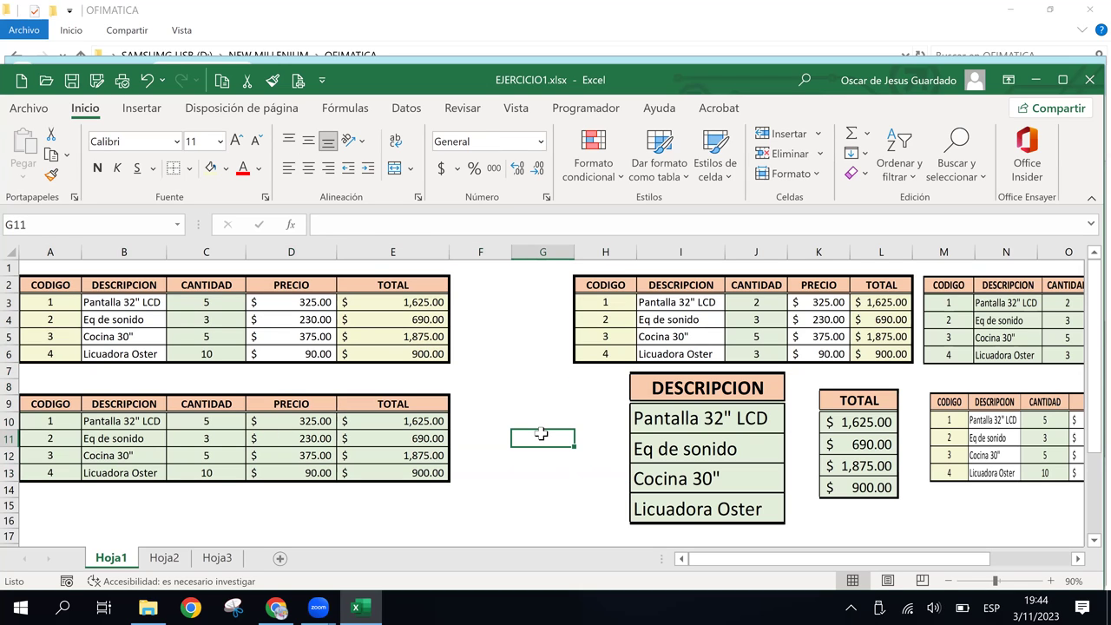
# Undo the last formatting change and delete the DESCRIPCION and TOTAL pictures.
pyautogui.hotkey('ctrl', 'z')
pyautogui.click(563, 386)
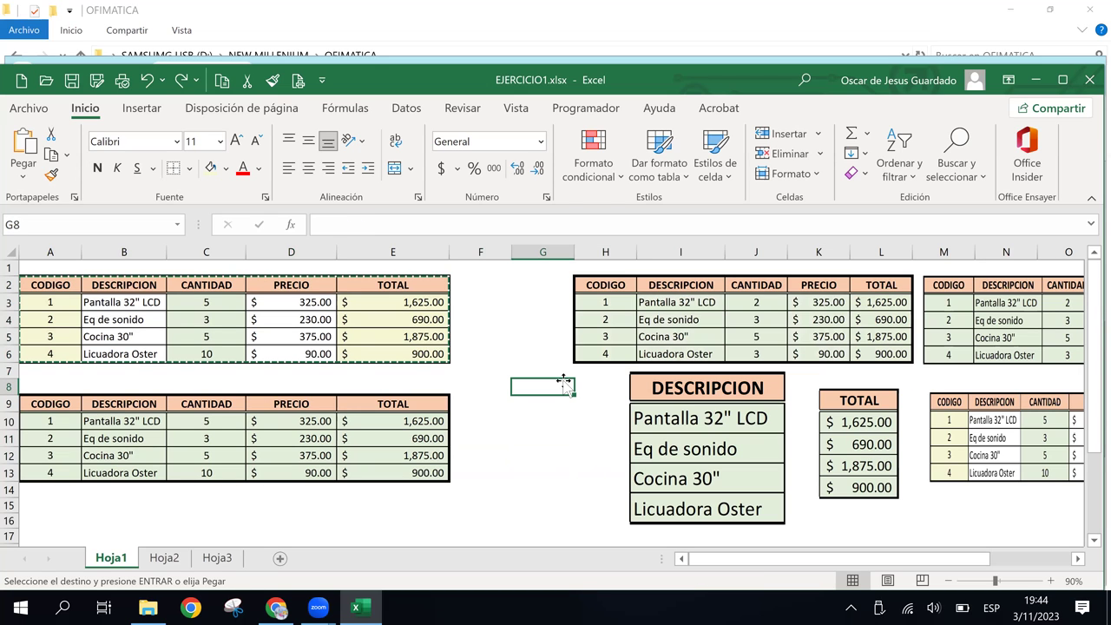
pyautogui.click(736, 412)
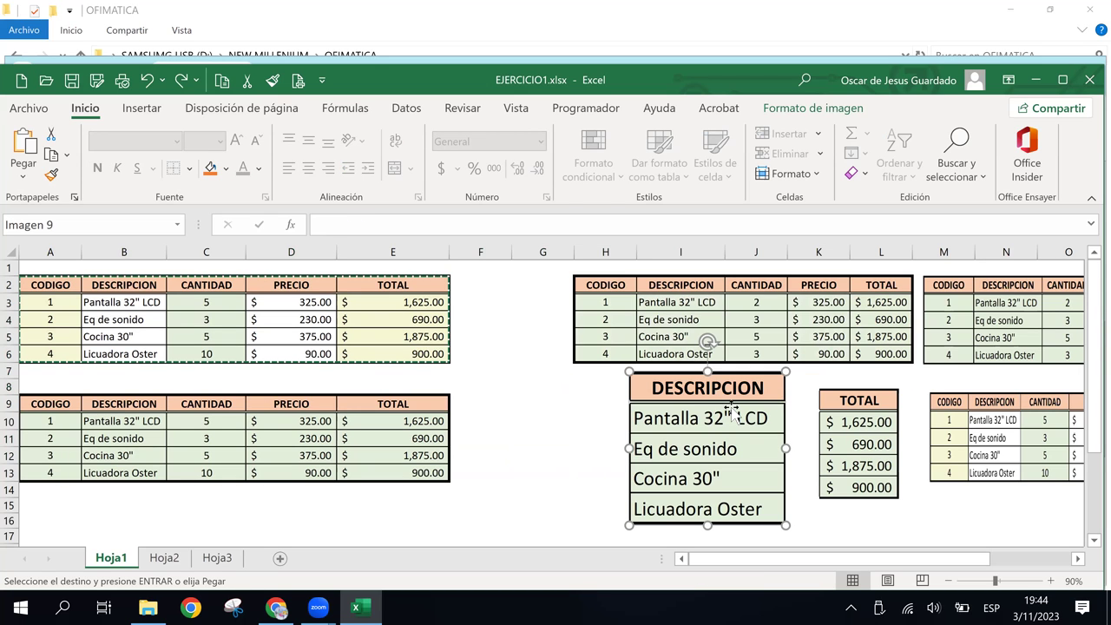
pyautogui.press('Delete')
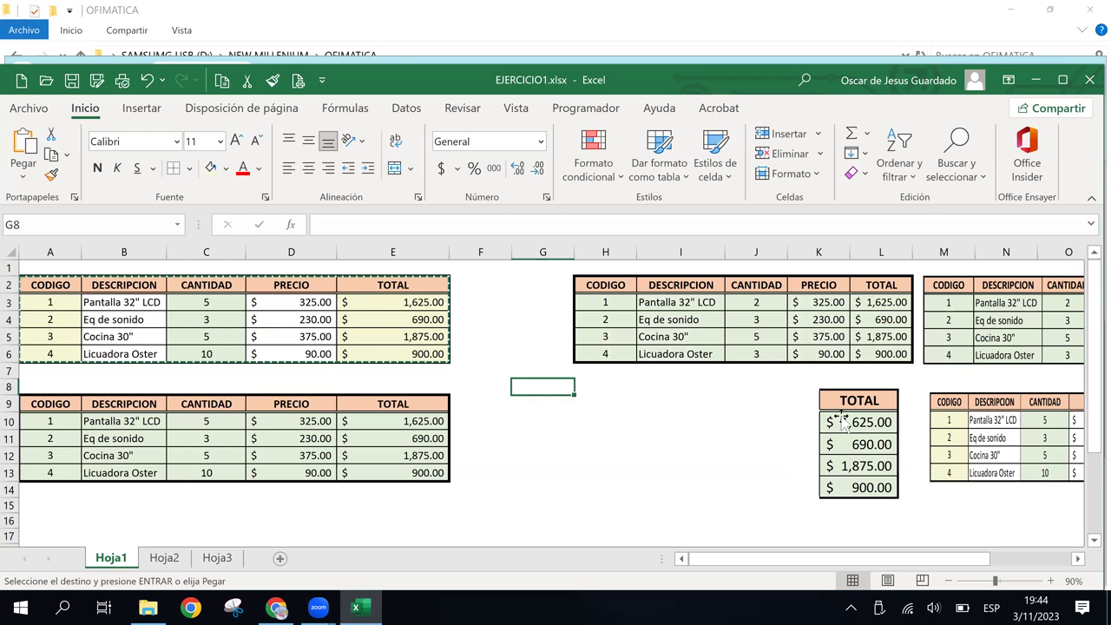
pyautogui.click(857, 415)
pyautogui.press('Delete')
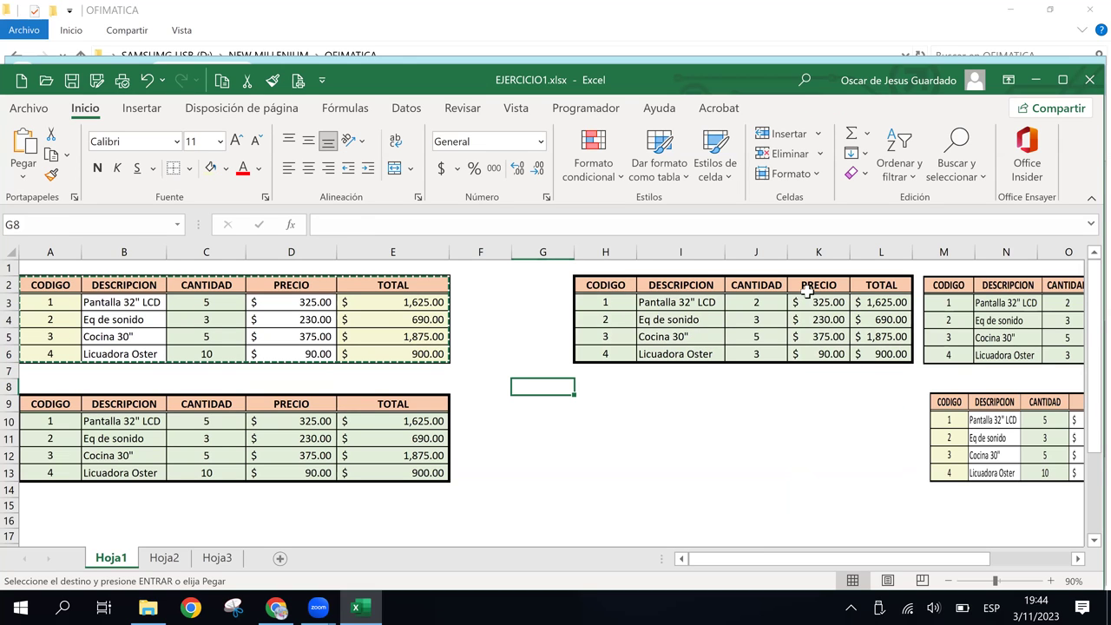
# Copy the H2:L6 table to H9:L13, whose TOTAL column shows #¡VALOR! errors.
pyautogui.moveTo(605, 293); pyautogui.dragTo(880, 355)
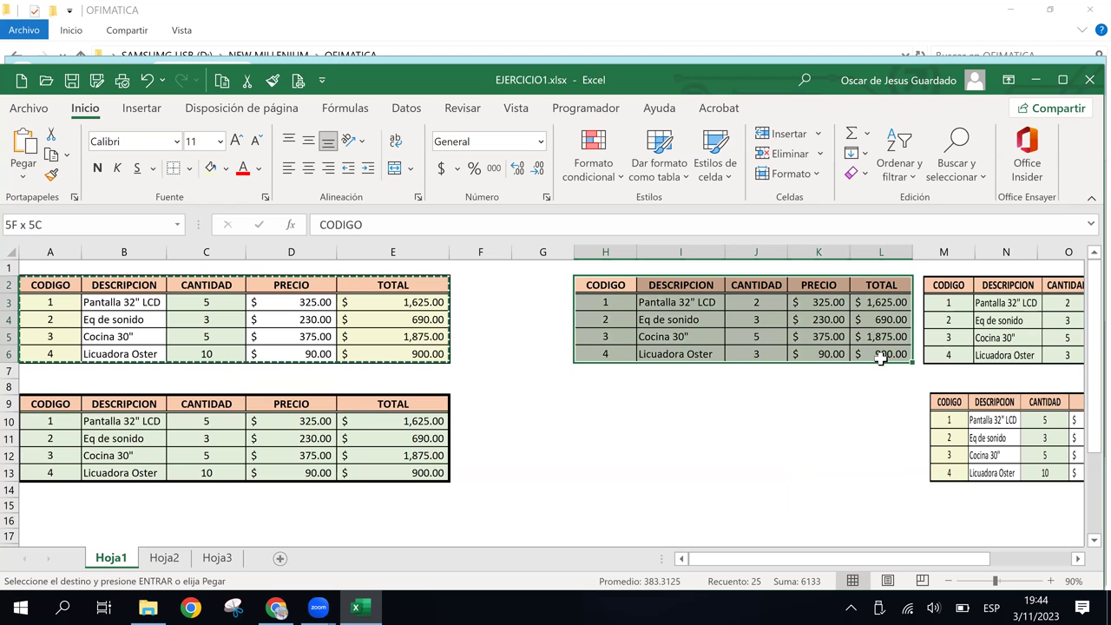
pyautogui.moveTo(884, 363); pyautogui.dragTo(874, 462)
pyautogui.click(876, 437)
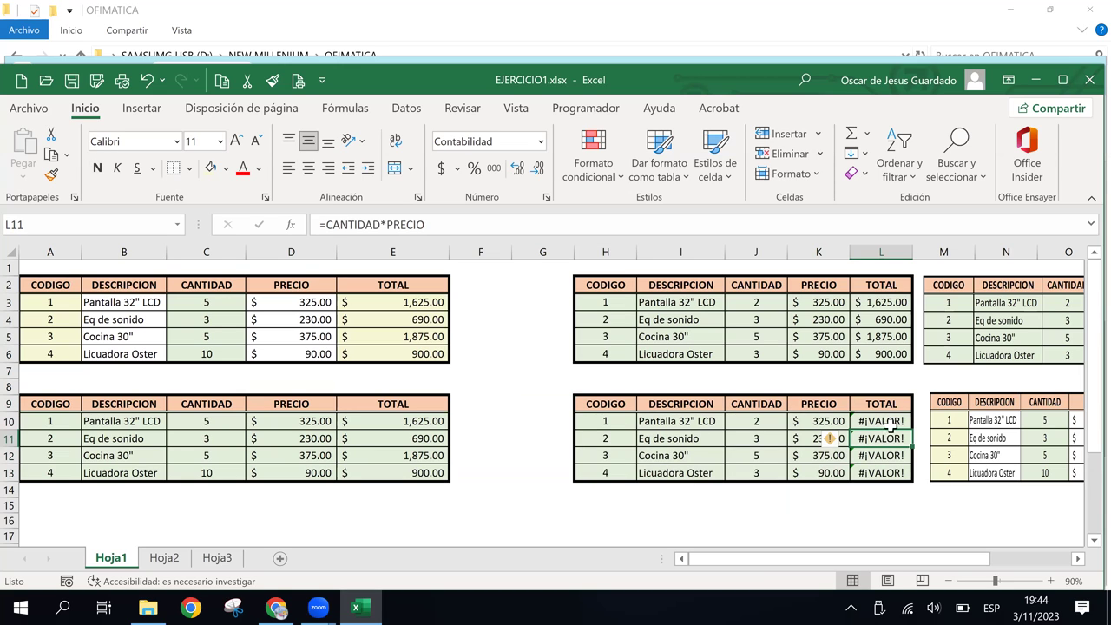
pyautogui.click(543, 404)
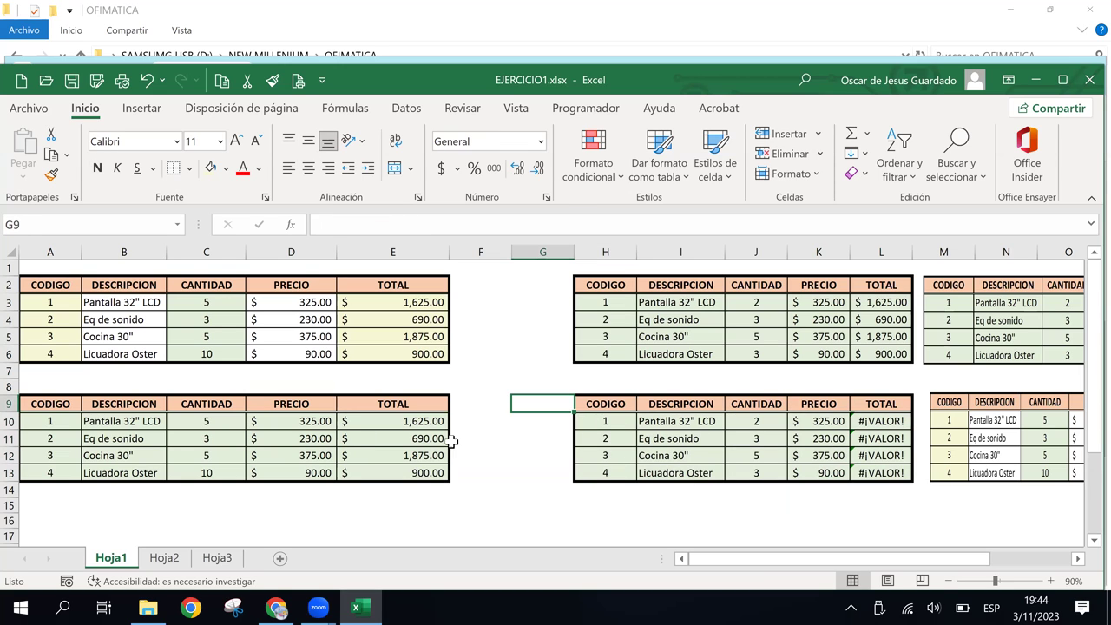
# Rewrite the L10 formula as =J10*K10, replacing the CANTIDAD and PRECIO names.
pyautogui.click(860, 422)
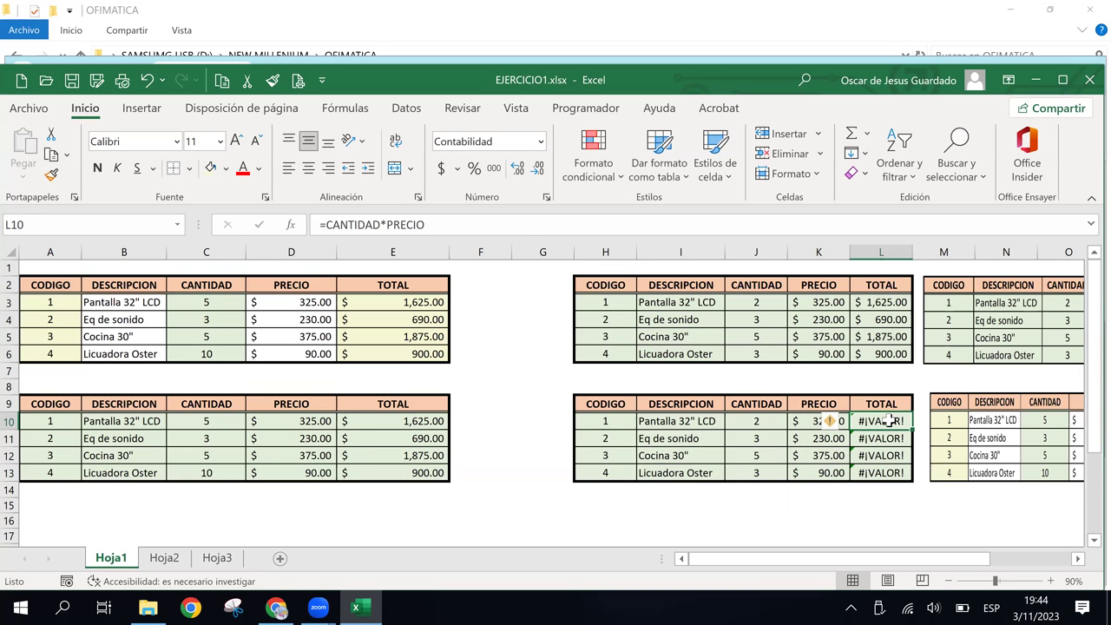
pyautogui.doubleClick(345, 224)
pyautogui.click(747, 422)
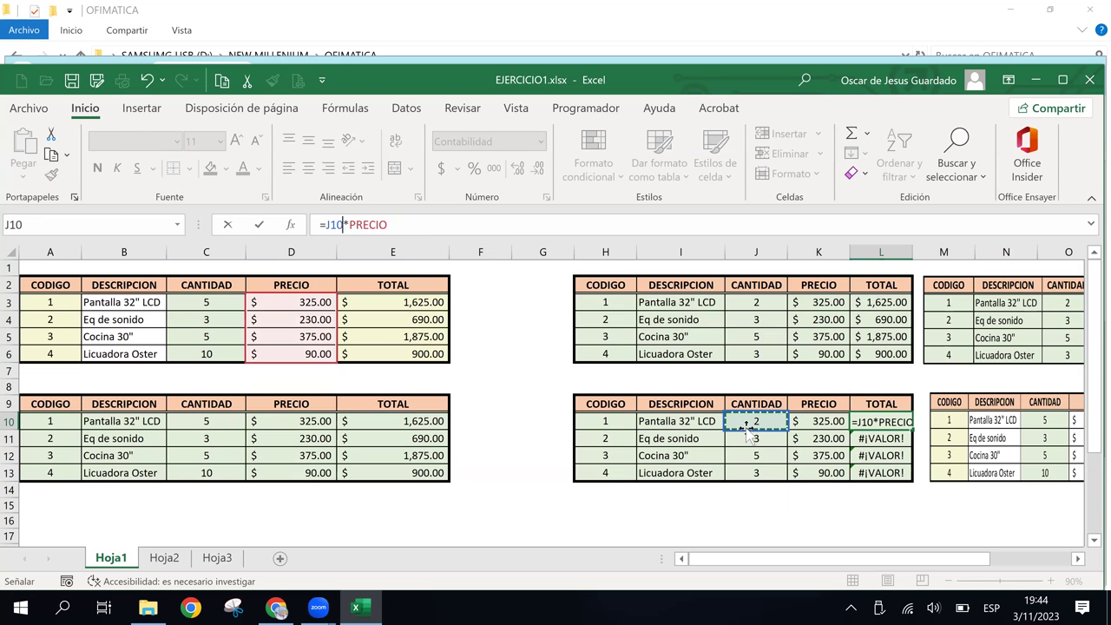
pyautogui.doubleClick(381, 225)
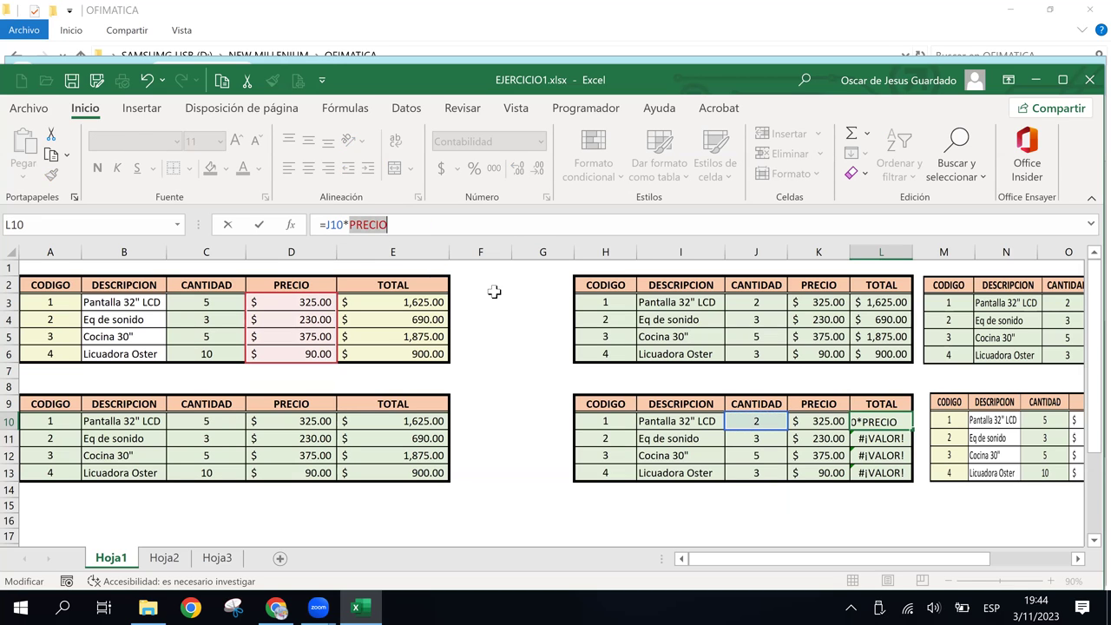
pyautogui.click(822, 420)
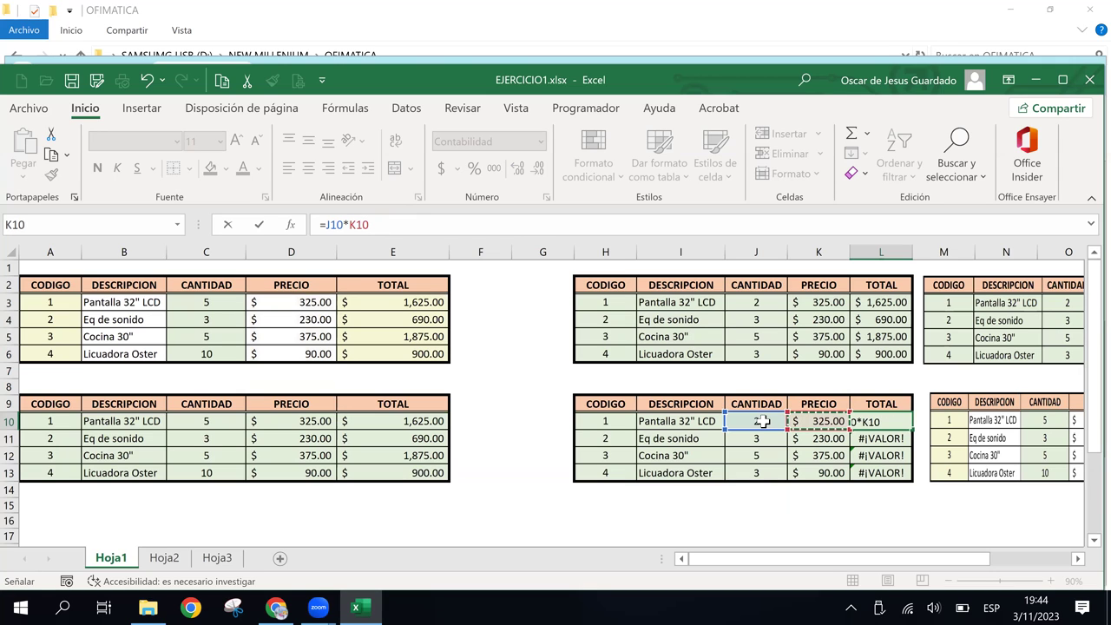
pyautogui.press('Return')
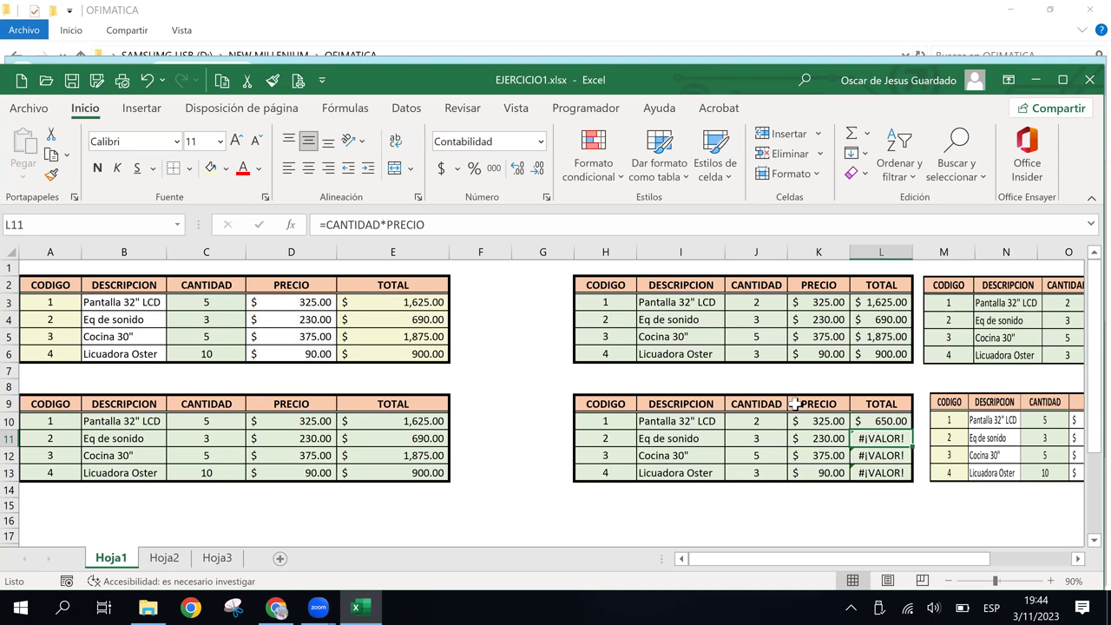
# Fill the L10 formula down to L13, giving 650.00, 690.00, 1,875.00 and 270.00.
pyautogui.click(901, 421)
pyautogui.moveTo(913, 432); pyautogui.dragTo(921, 478)
pyautogui.click(837, 518)
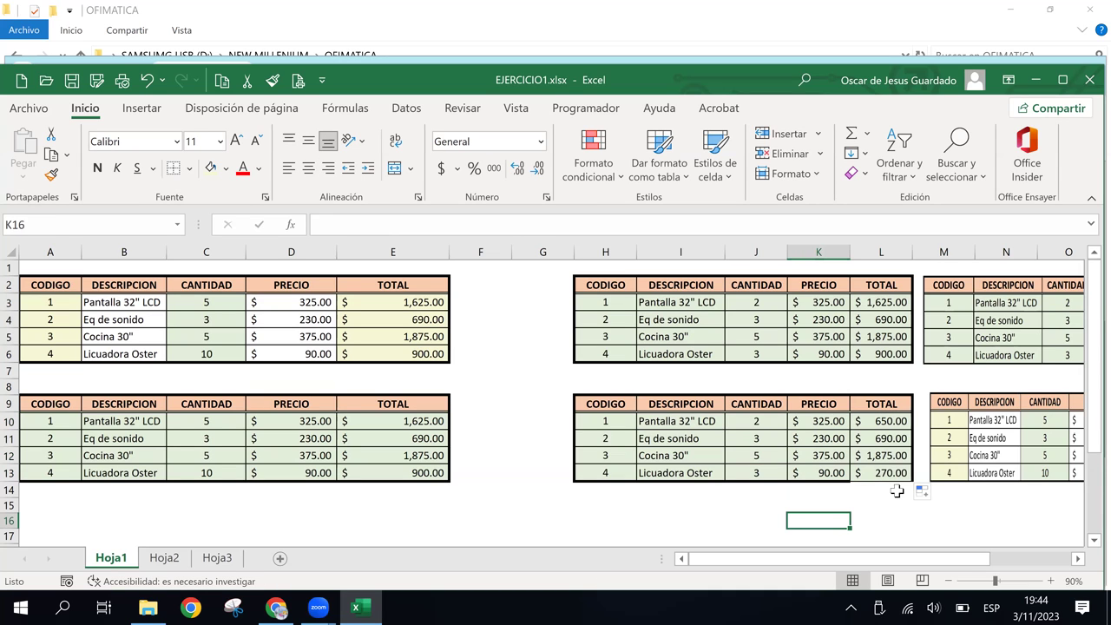
pyautogui.click(762, 515)
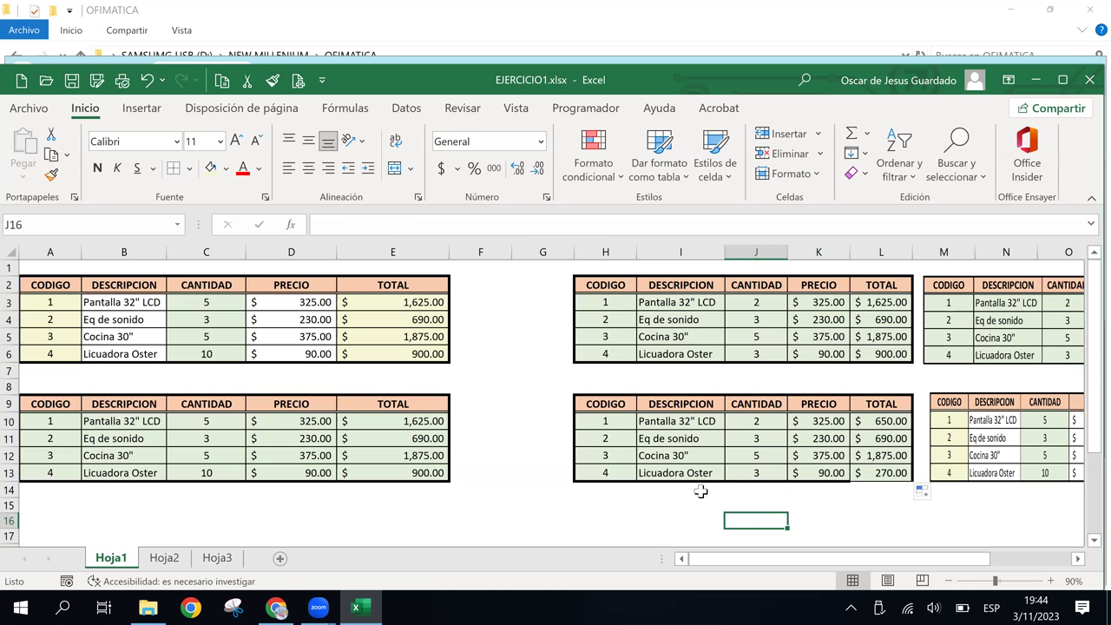
# Select A2:E6, from the CODIGO header to the table's last cell.
pyautogui.click(27, 285)
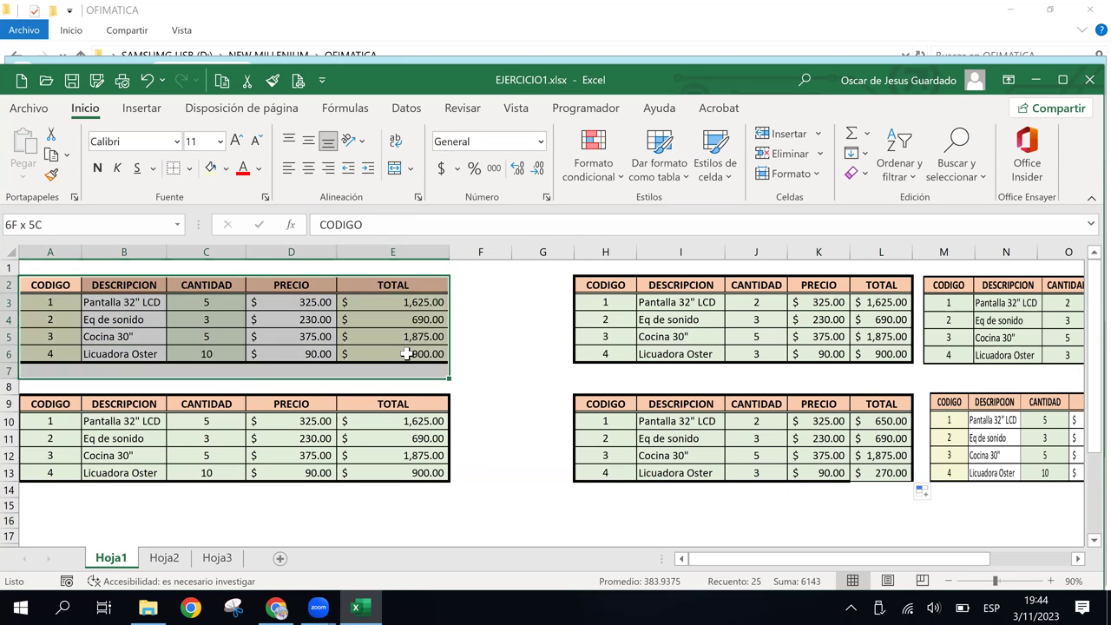
pyautogui.moveTo(185, 342); pyautogui.dragTo(423, 366)
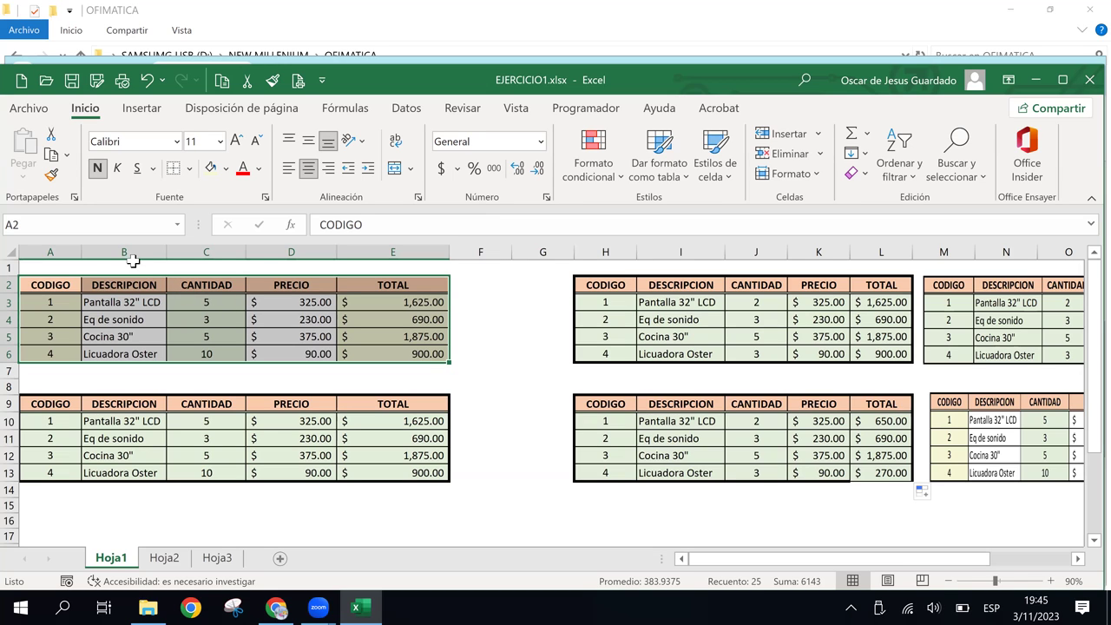
# Format-paint the A2:E6 table's style onto H2:L6, A9:E13 and H9:L13.
pyautogui.click(51, 178)
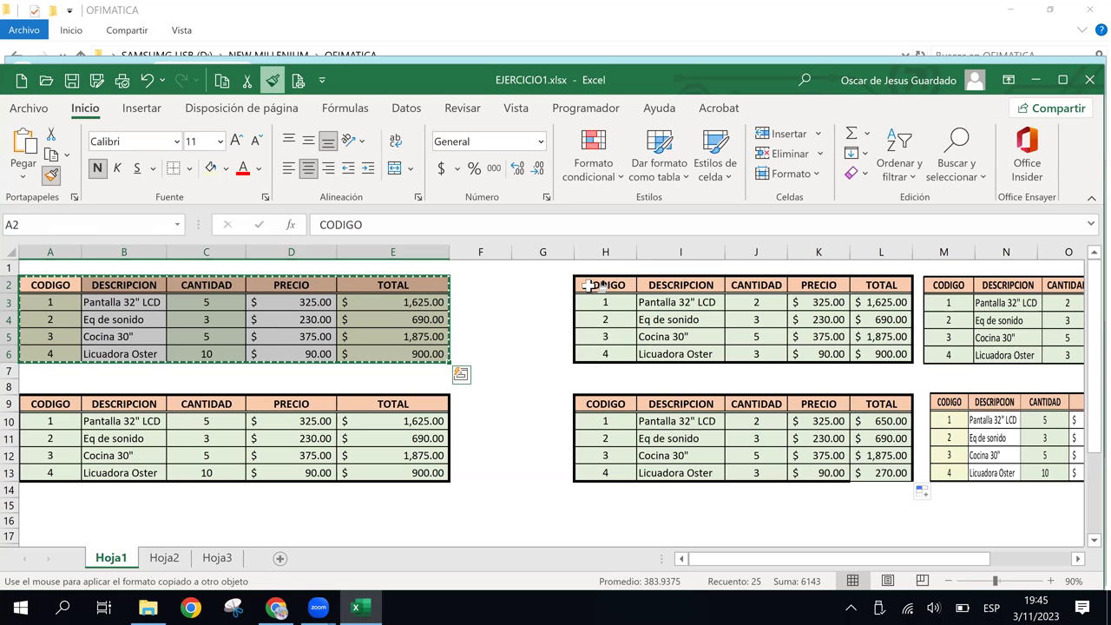
pyautogui.click(590, 285)
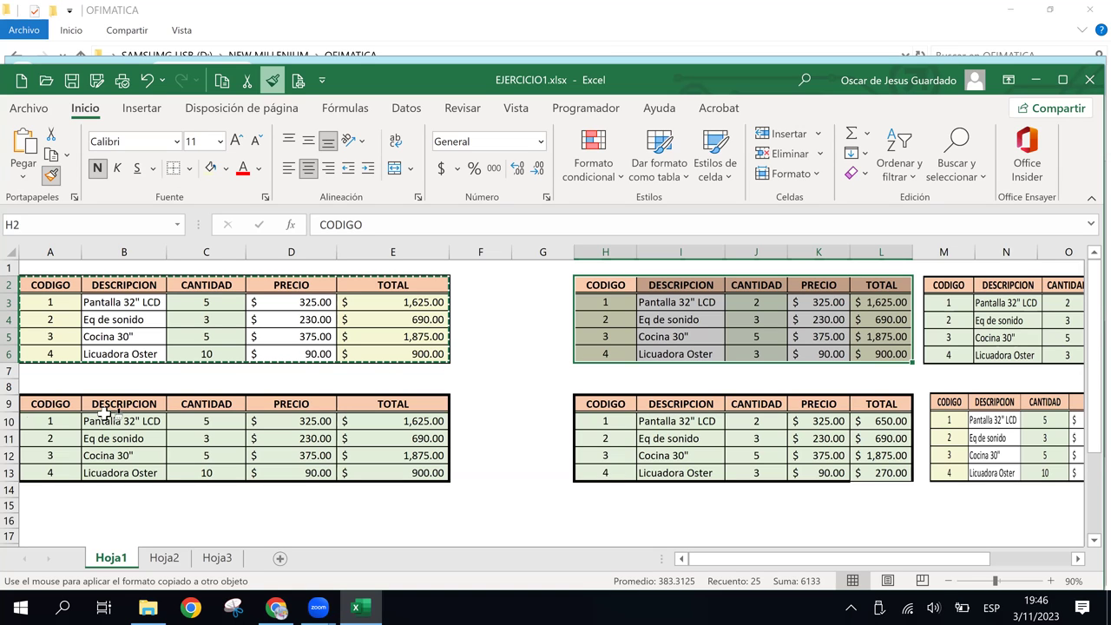
pyautogui.click(41, 408)
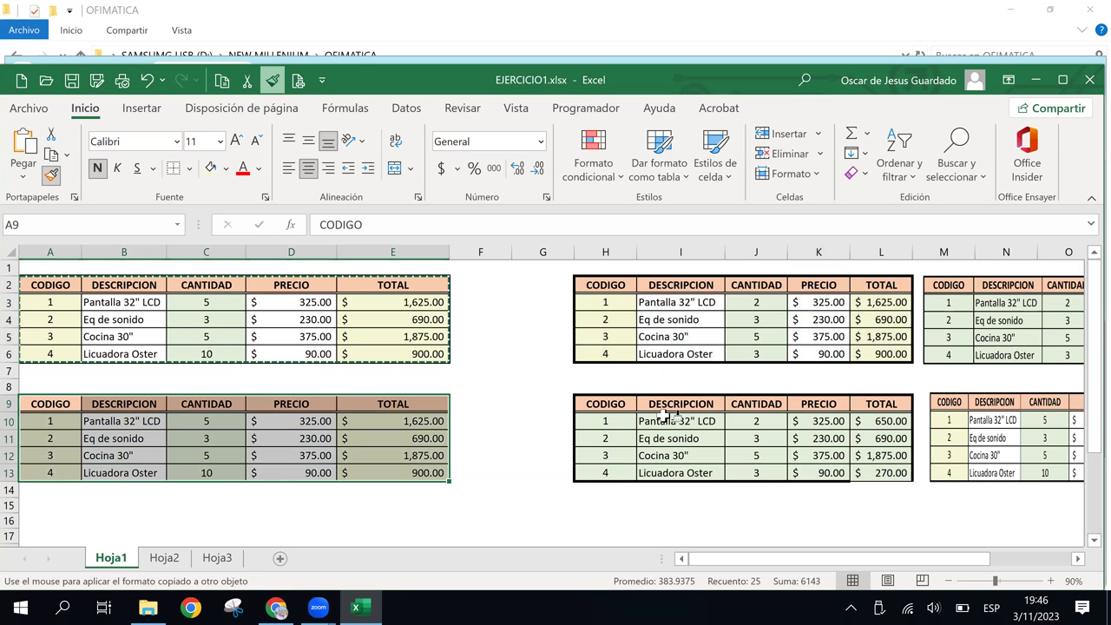
pyautogui.click(606, 407)
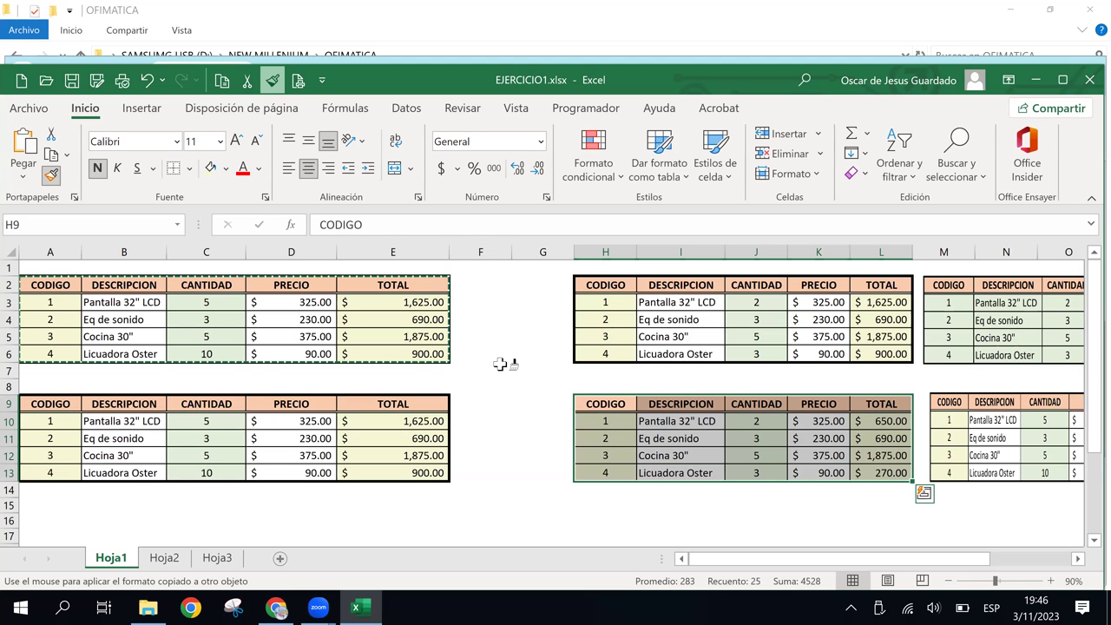
pyautogui.press('Escape')
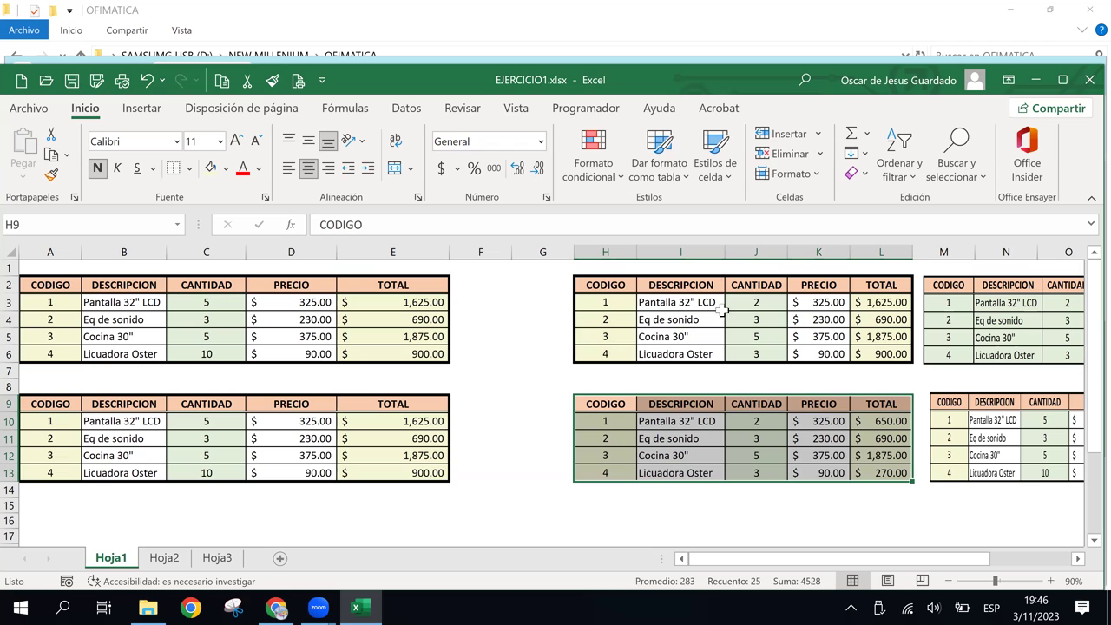
pyautogui.click(756, 385)
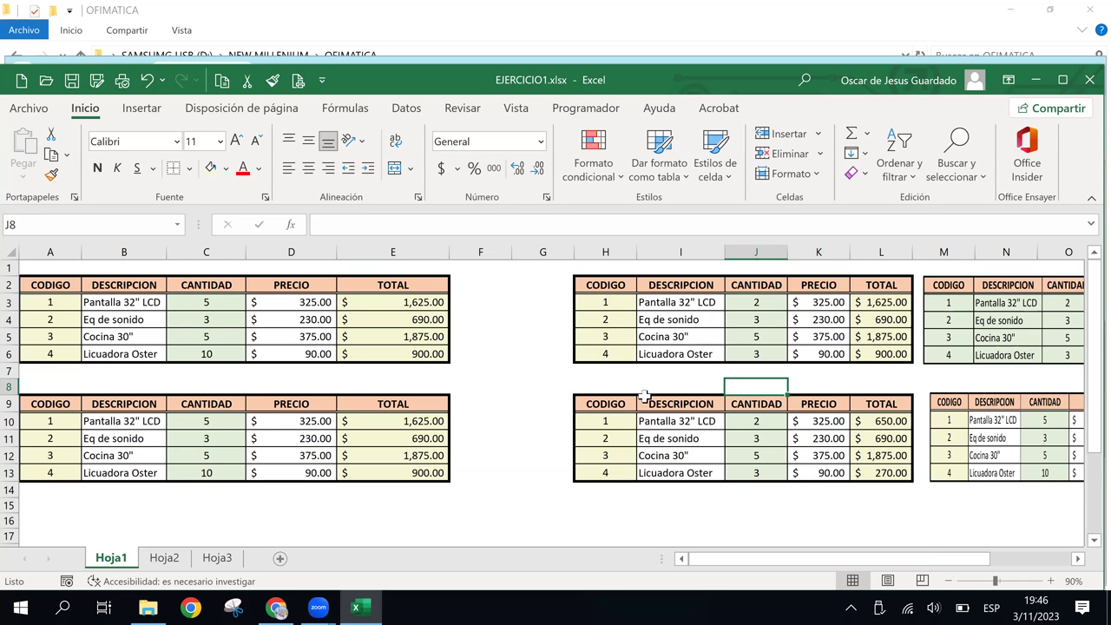
pyautogui.click(533, 372)
pyautogui.click(497, 332)
pyautogui.click(547, 458)
pyautogui.click(516, 388)
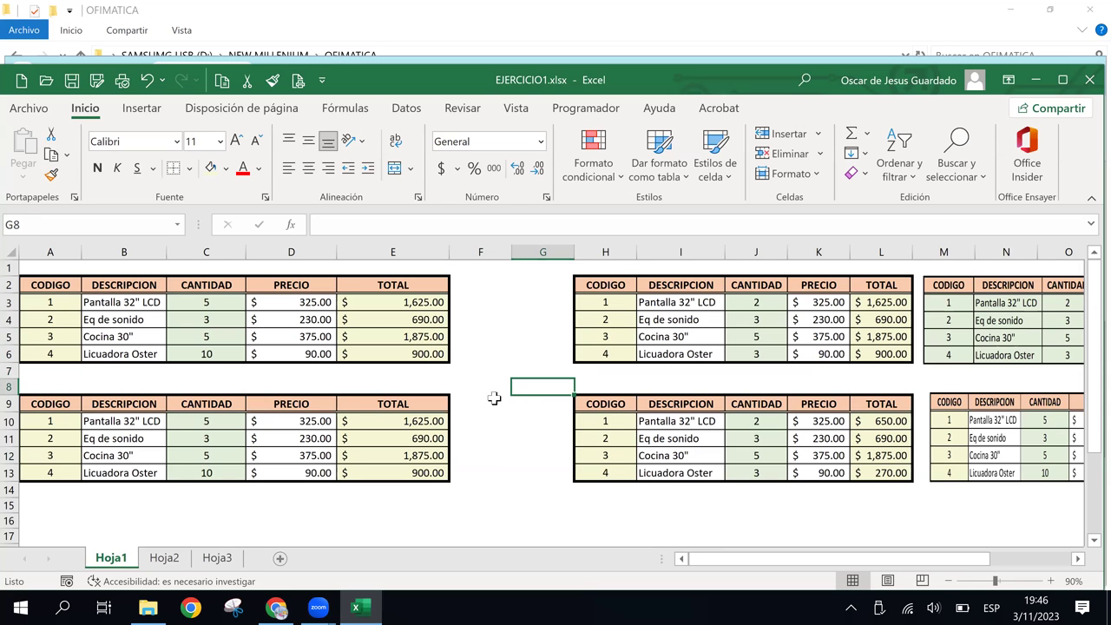
pyautogui.click(468, 371)
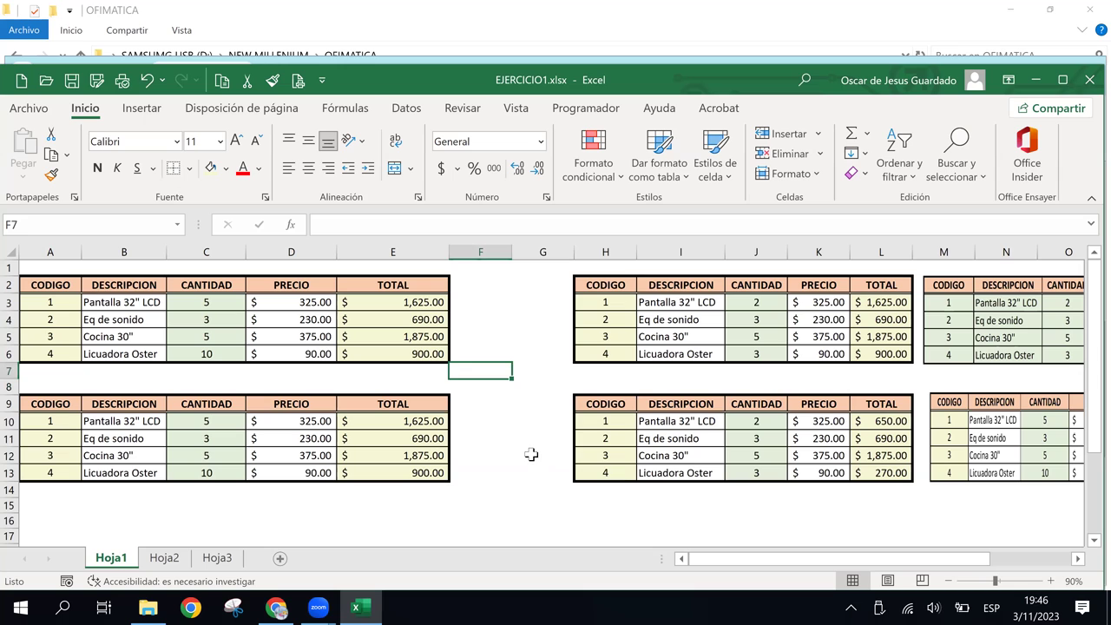
pyautogui.click(538, 468)
pyautogui.click(579, 517)
pyautogui.click(713, 522)
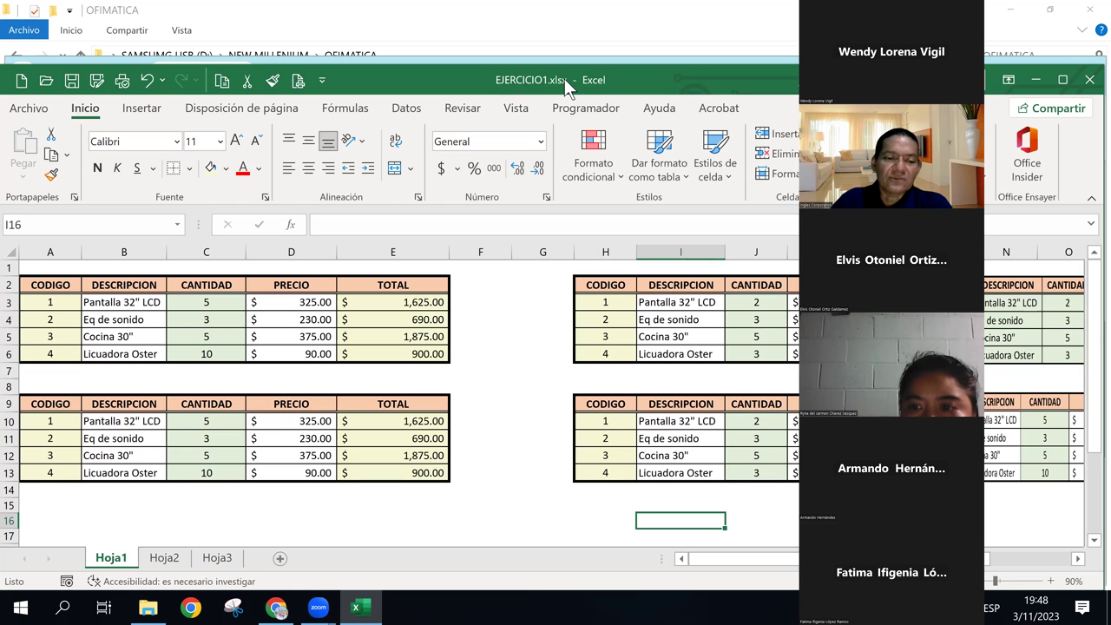
# Return to the course page in Chrome and advance to lesson 1.10 - Portapapeles.
pyautogui.click(274, 610)
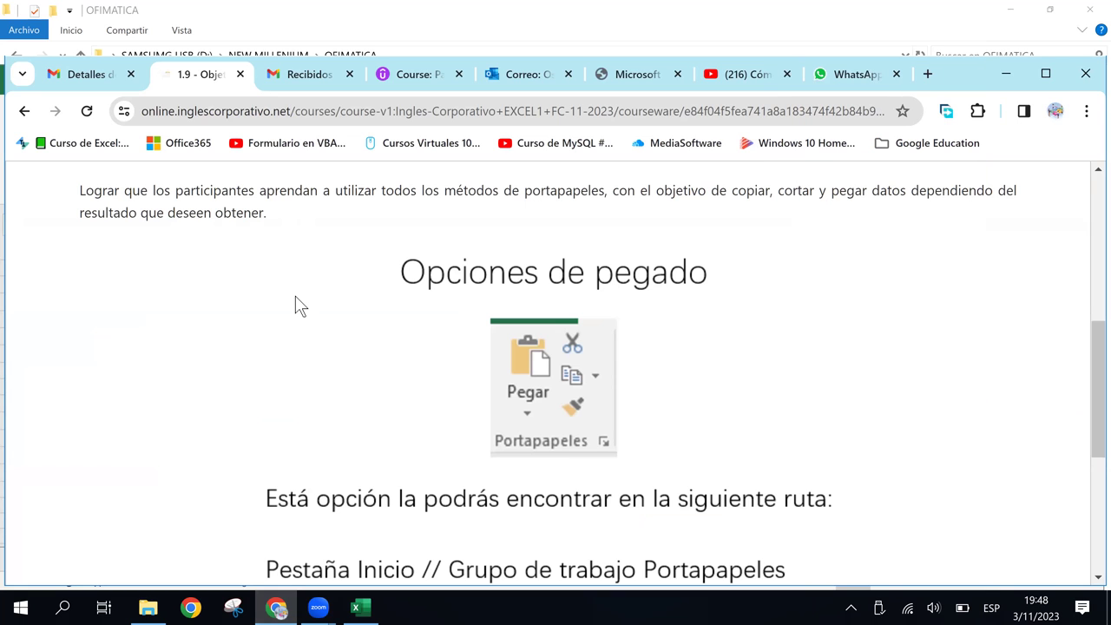
pyautogui.scroll(-5, 417, 364)
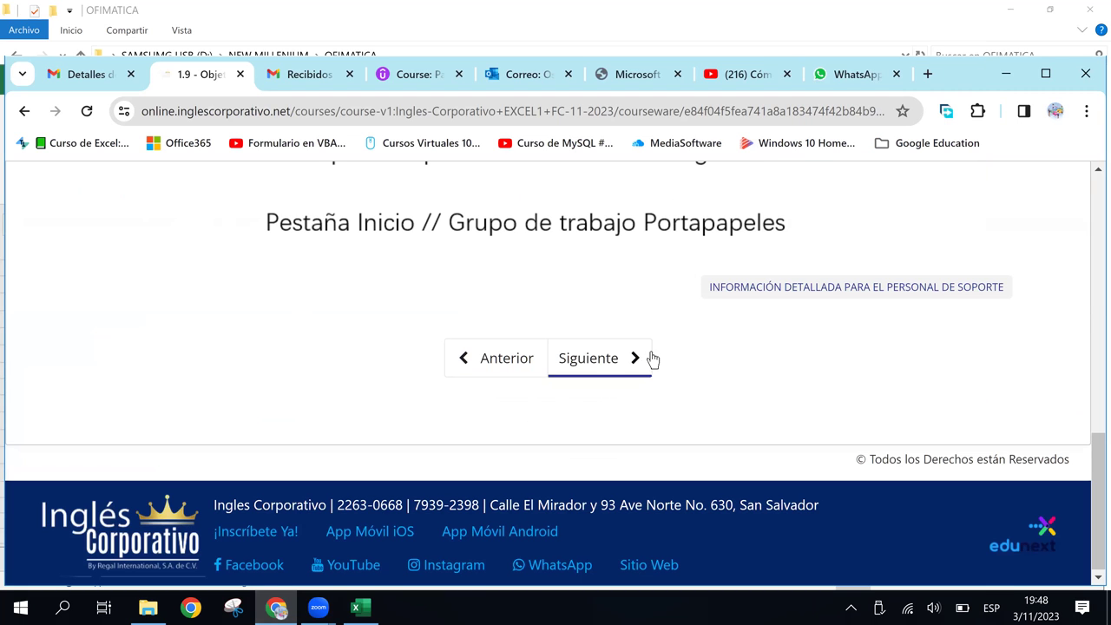
pyautogui.scroll(5, 627, 335)
pyautogui.scroll(-4, 631, 339)
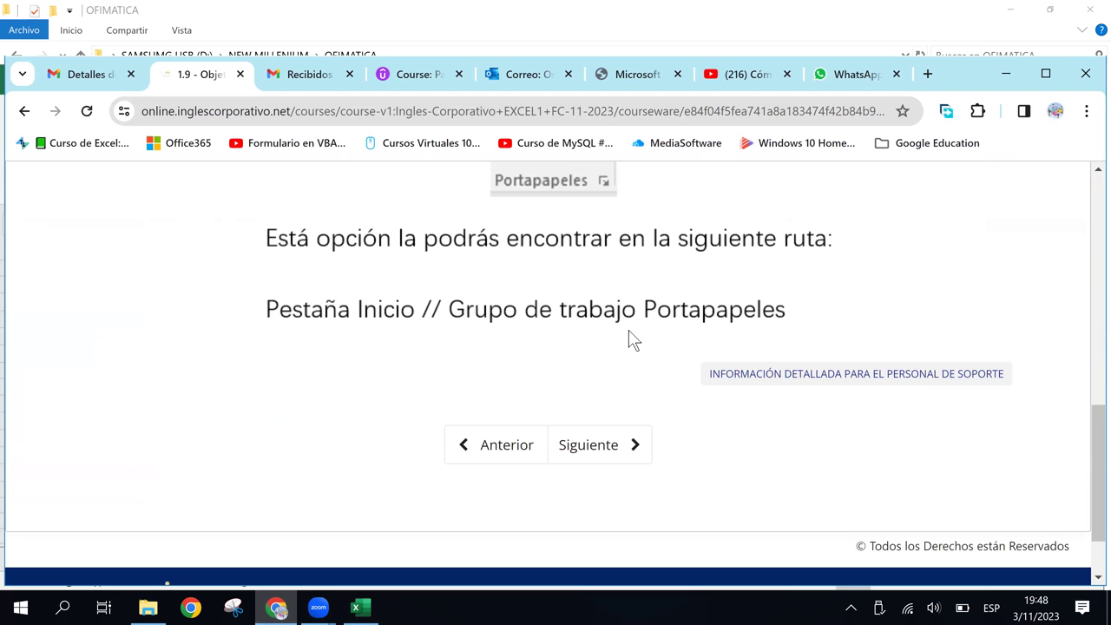
pyautogui.click(614, 453)
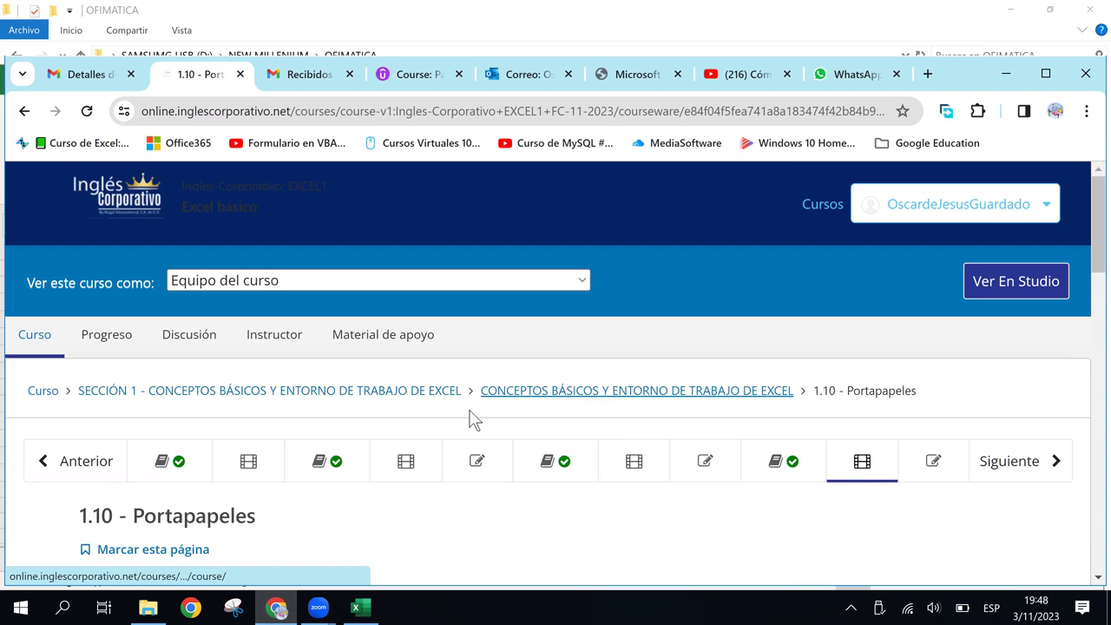
# Scroll down to the Discusión post asking for at least 4 Paste Special options.
pyautogui.scroll(-3, 561, 429)
pyautogui.scroll(-2, 561, 429)
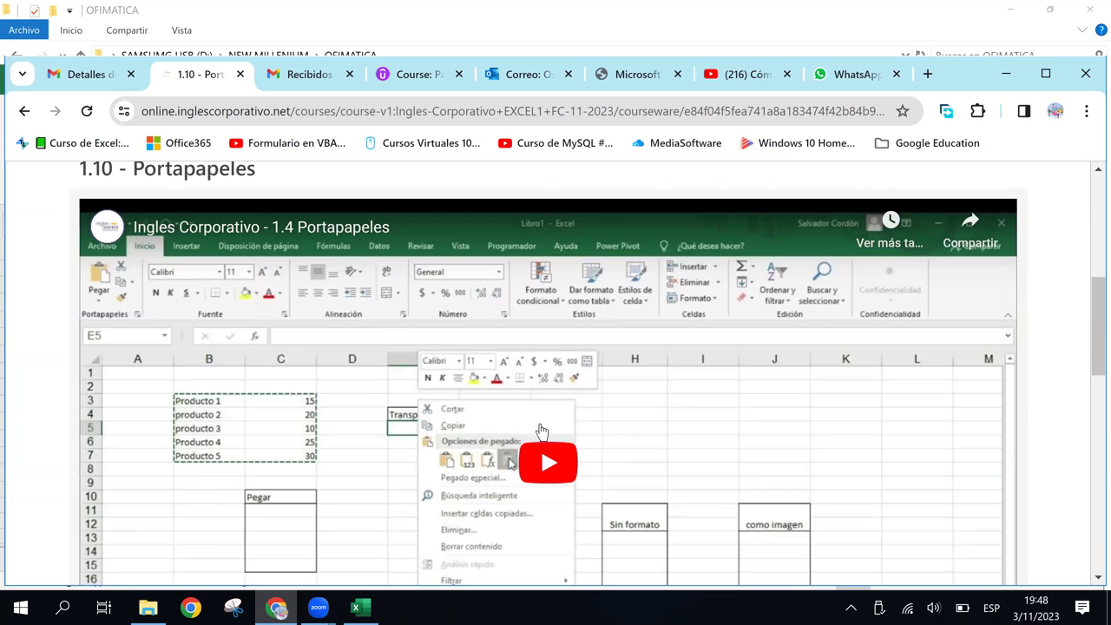
pyautogui.scroll(-1, 634, 438)
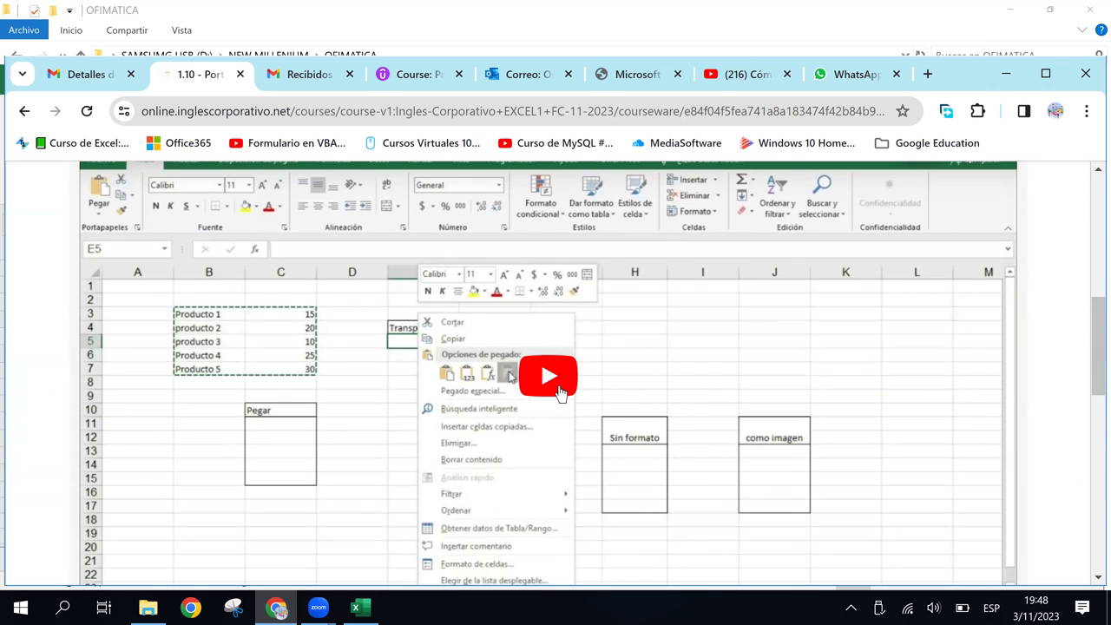
pyautogui.scroll(-2, 617, 380)
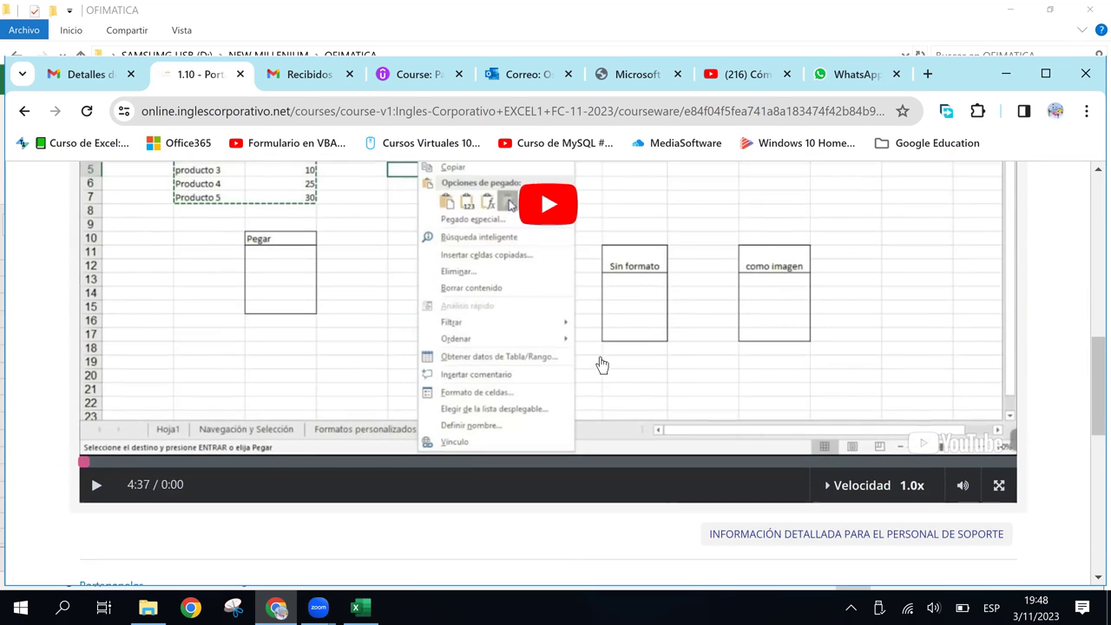
pyautogui.scroll(3, 601, 364)
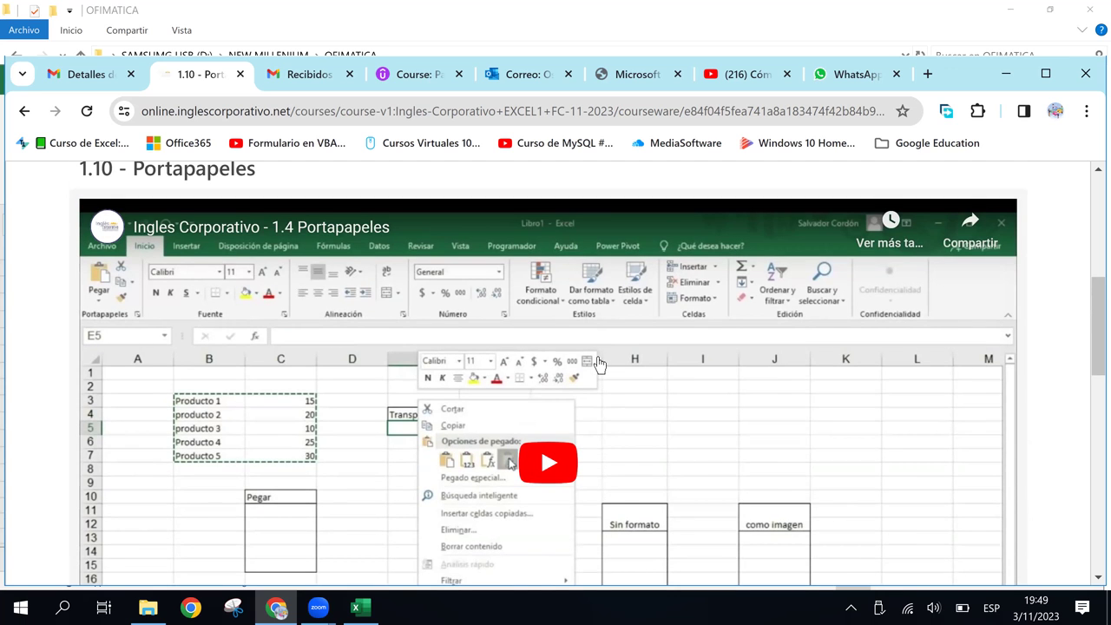
pyautogui.scroll(1, 599, 363)
pyautogui.scroll(1, 599, 363)
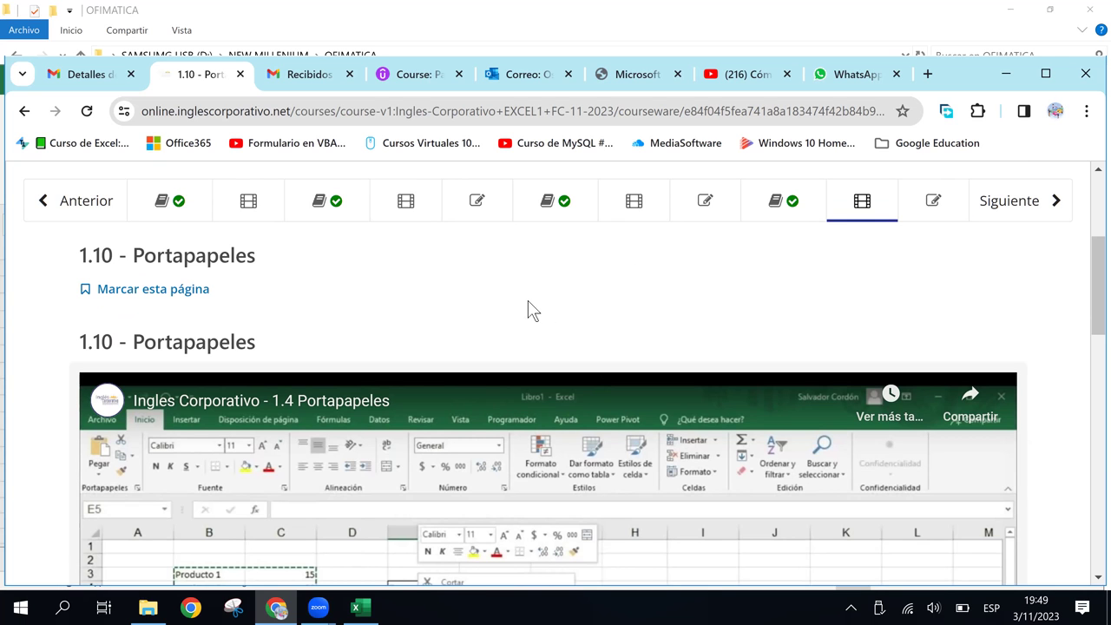
pyautogui.scroll(-1, 551, 361)
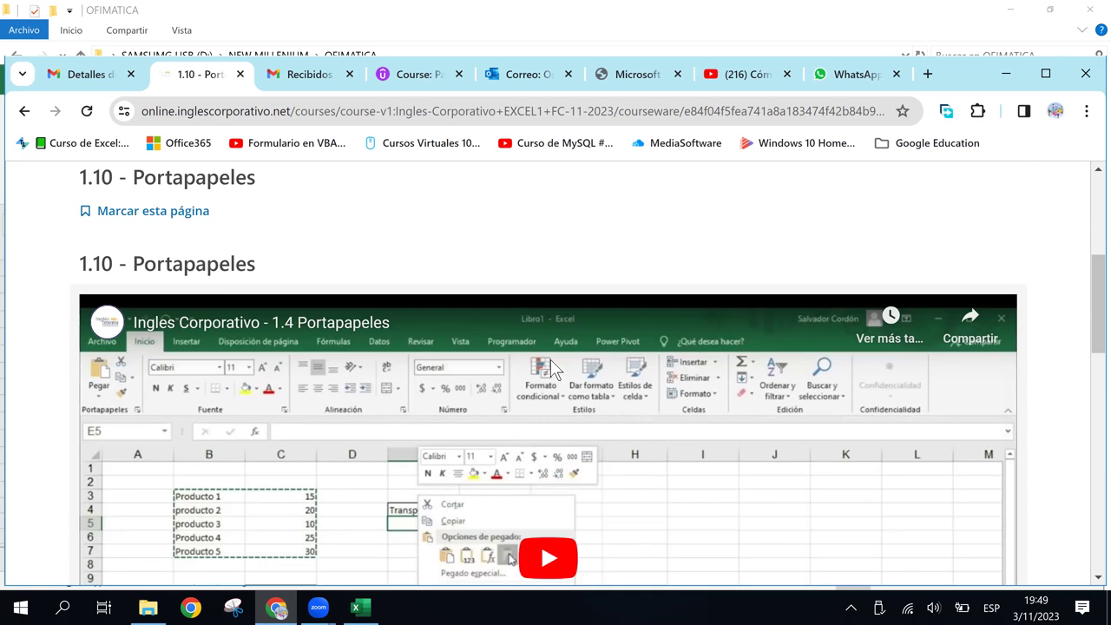
pyautogui.scroll(-4, 550, 361)
pyautogui.scroll(-1, 552, 370)
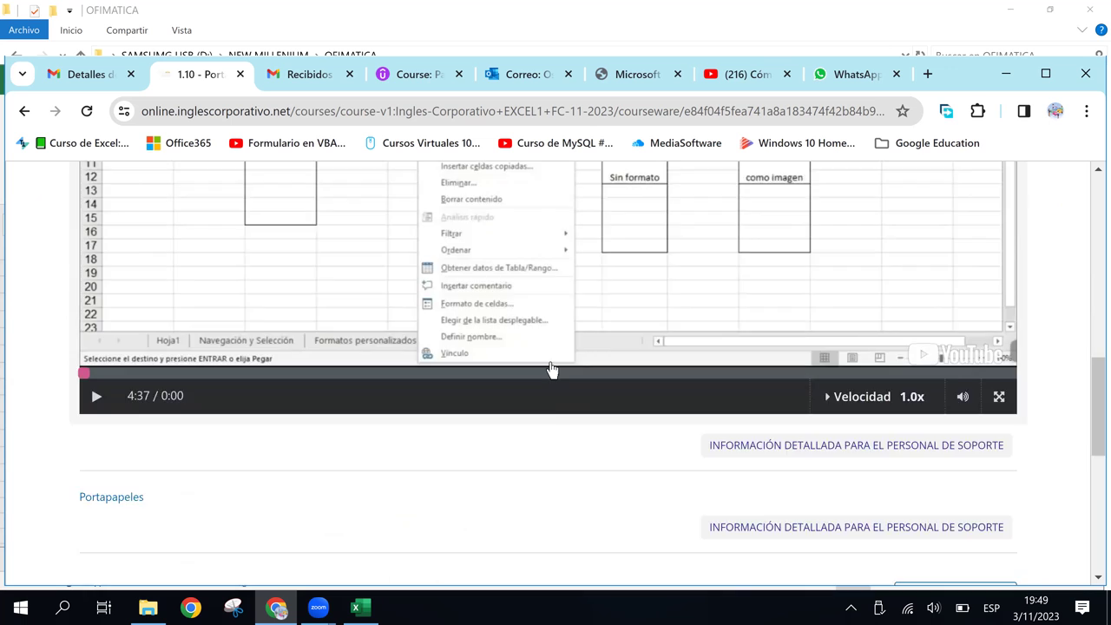
pyautogui.scroll(-2, 551, 370)
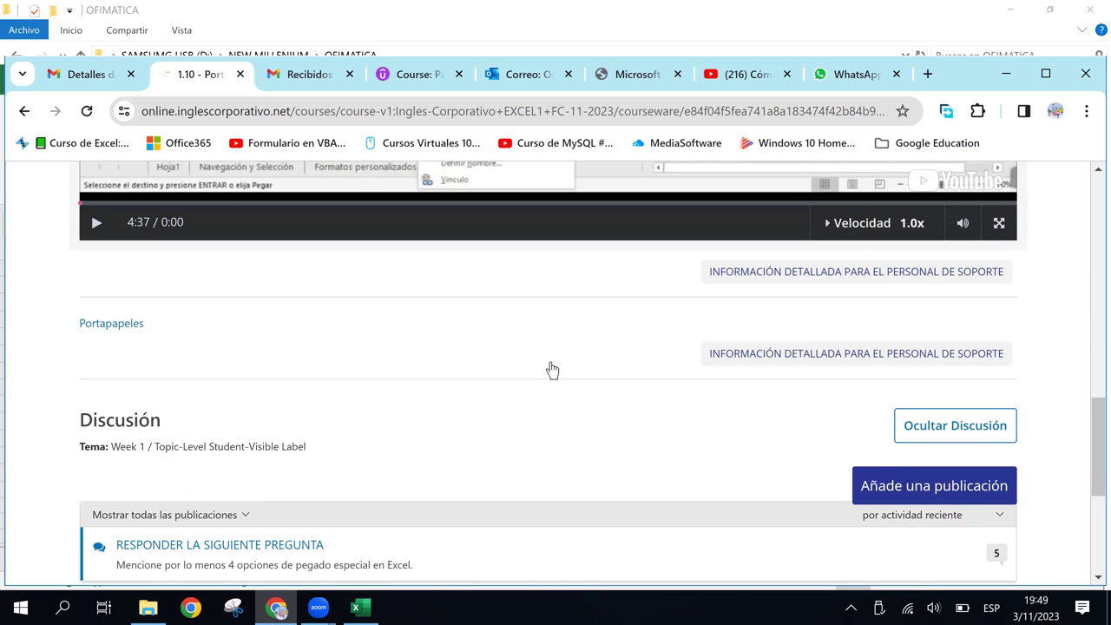
pyautogui.scroll(-2, 473, 379)
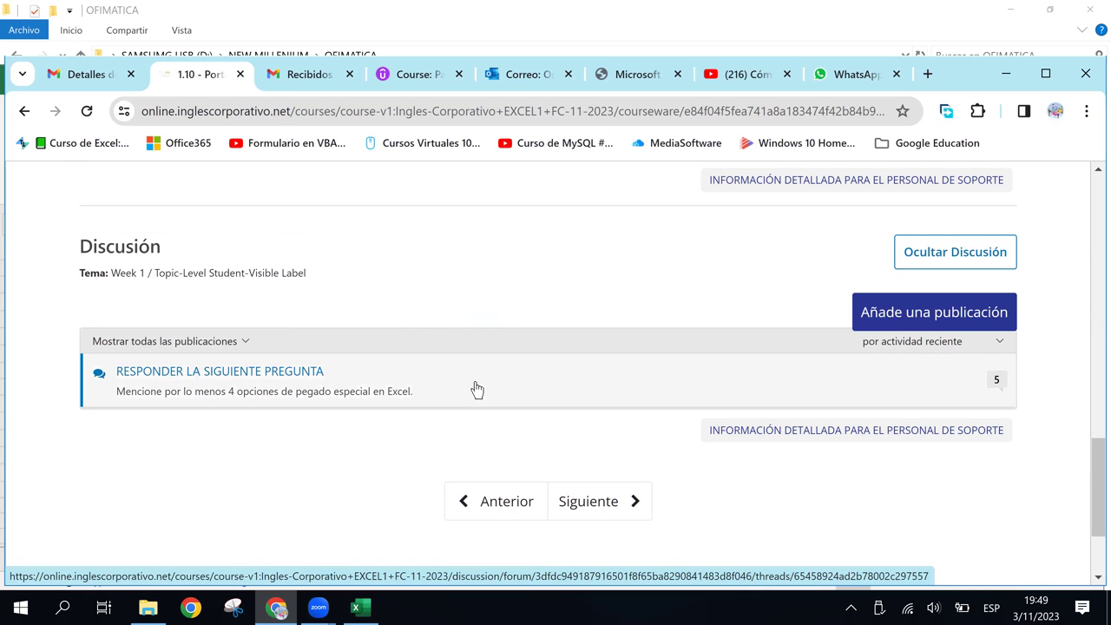
pyautogui.click(205, 373)
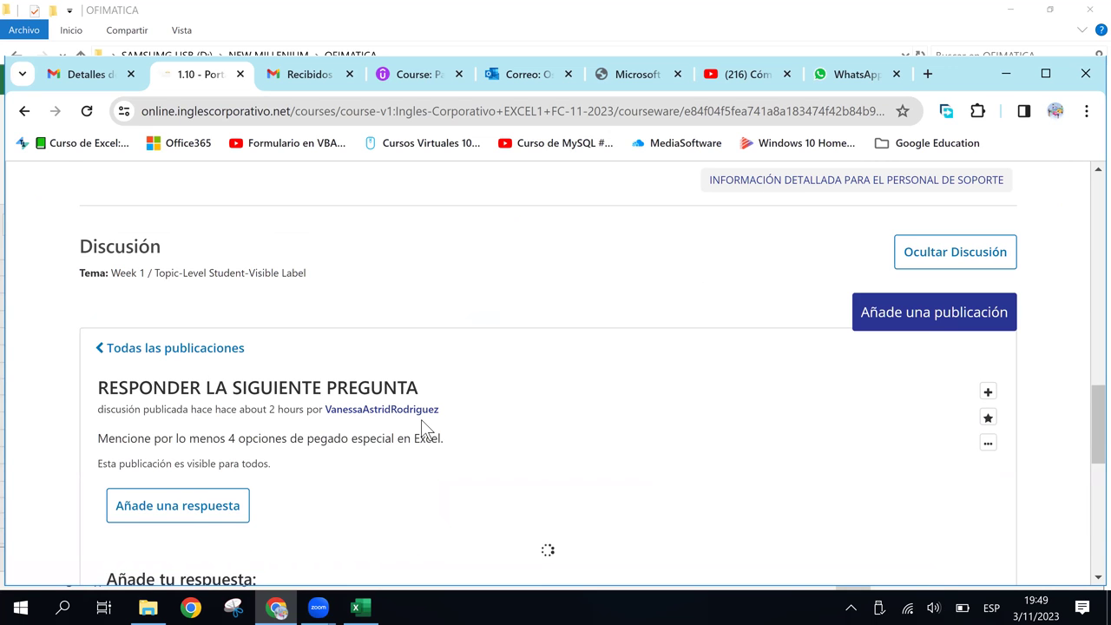
pyautogui.scroll(4, 420, 425)
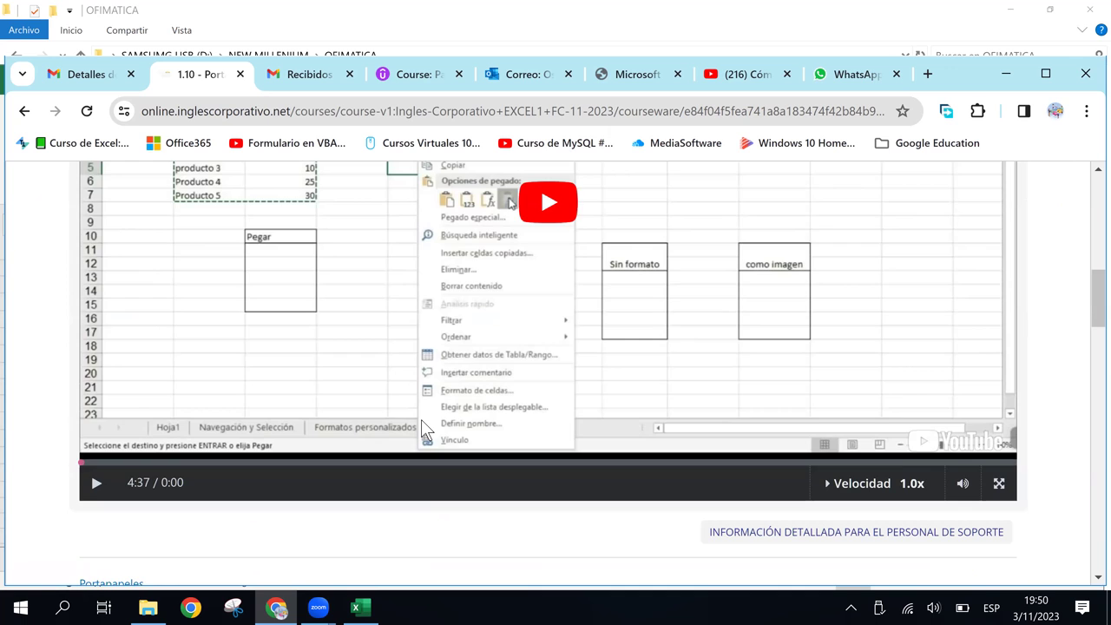
pyautogui.scroll(-4, 423, 425)
pyautogui.scroll(-1, 422, 425)
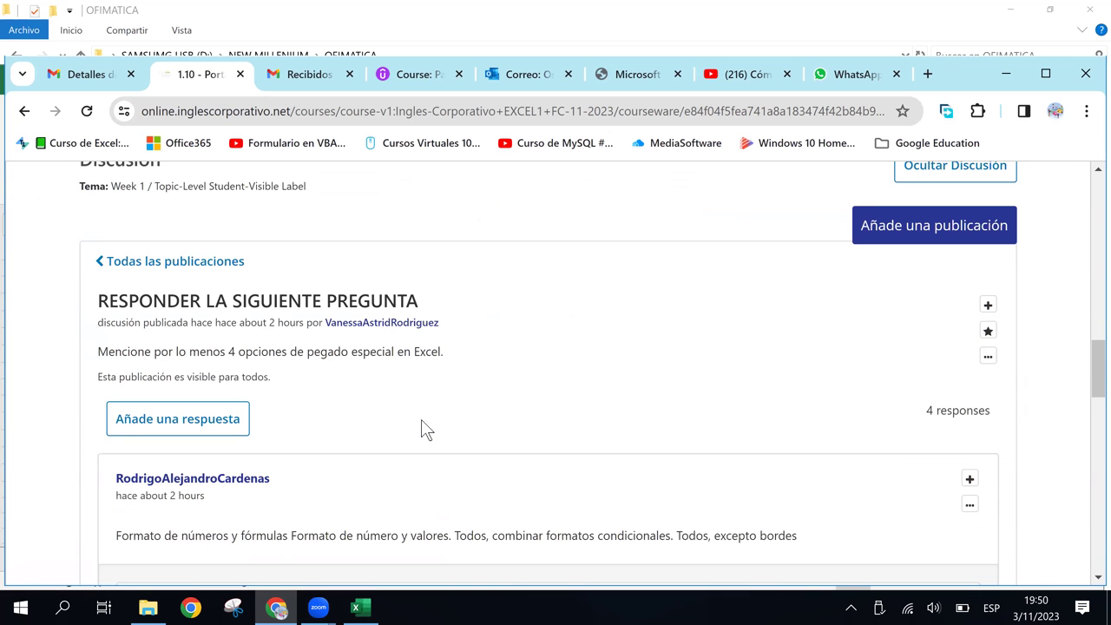
pyautogui.scroll(-1, 421, 431)
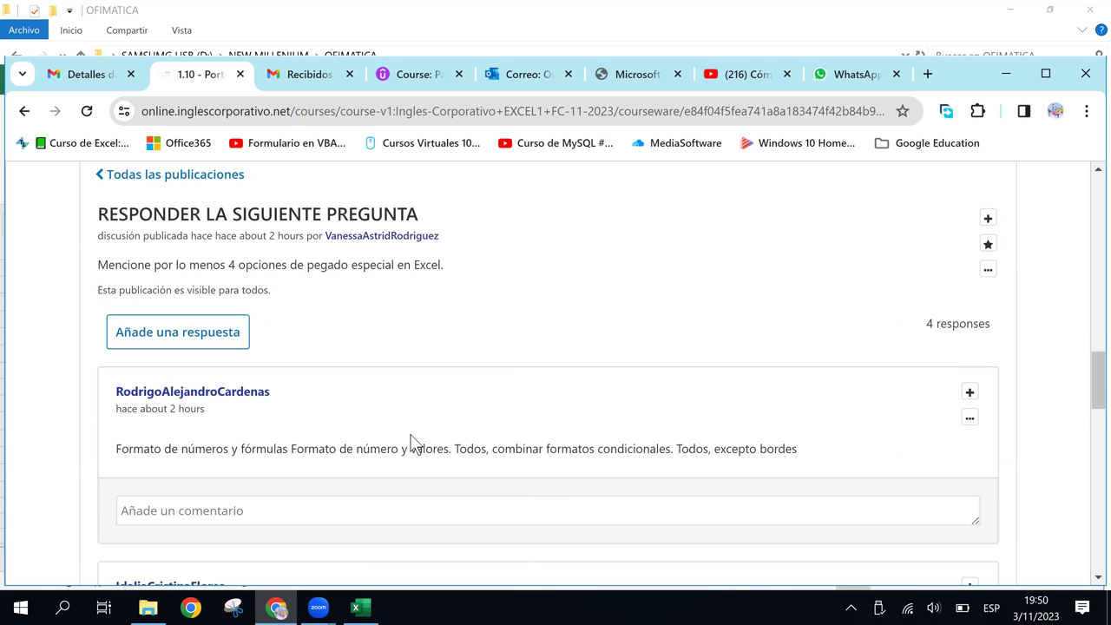
pyautogui.scroll(-1, 411, 440)
pyautogui.scroll(-1, 411, 434)
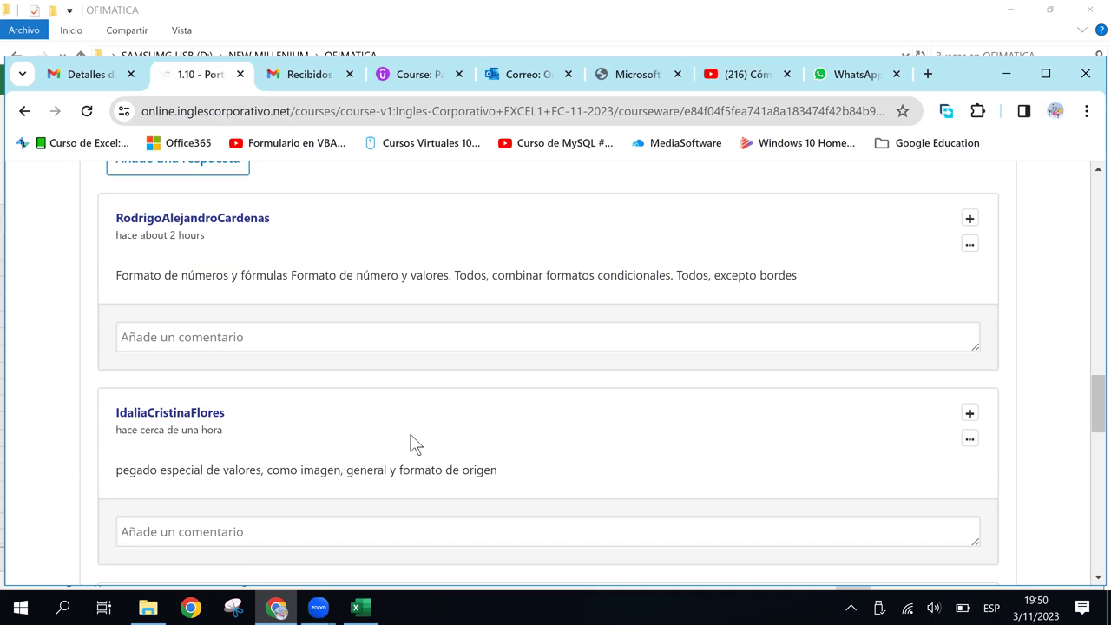
pyautogui.scroll(-1, 413, 443)
pyautogui.scroll(-1, 413, 444)
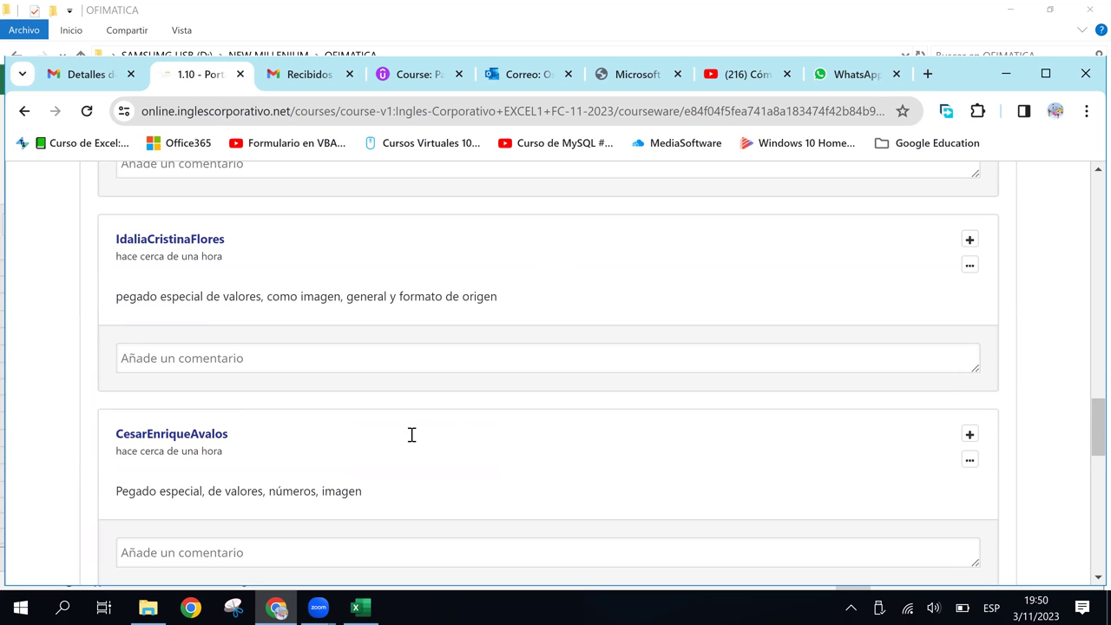
pyautogui.scroll(-1, 412, 443)
pyautogui.scroll(-1, 411, 443)
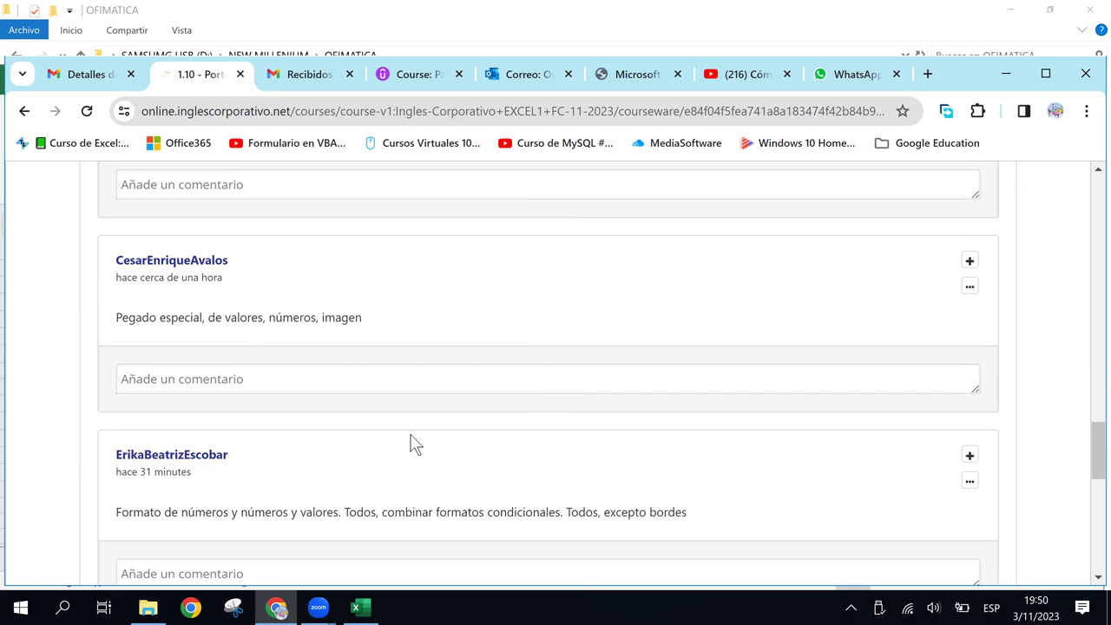
pyautogui.scroll(-1, 414, 443)
pyautogui.scroll(-1, 413, 443)
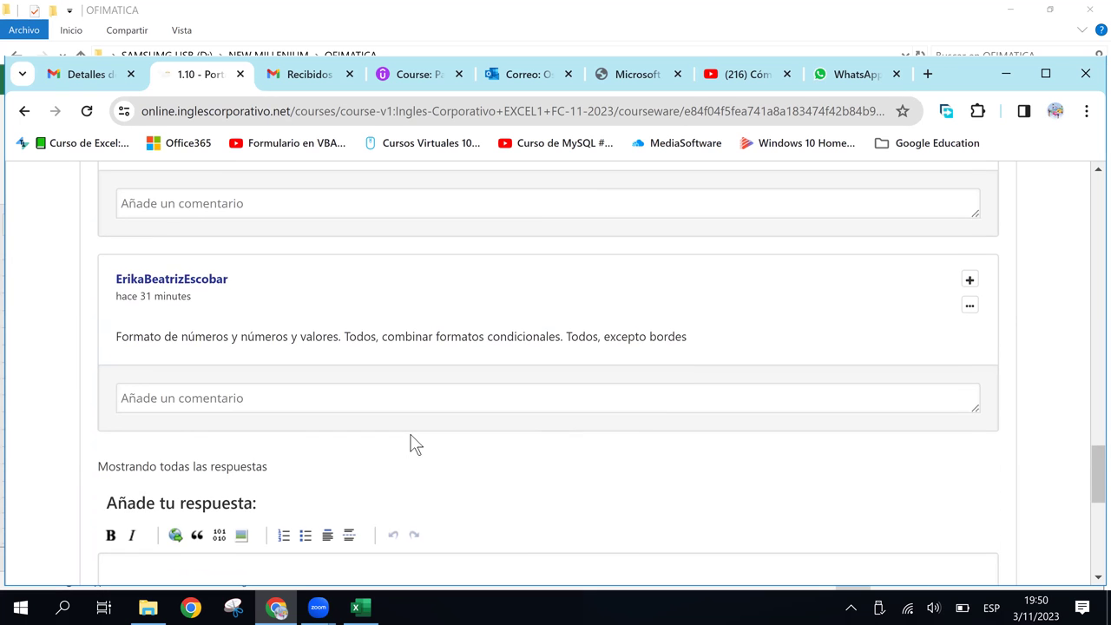
pyautogui.scroll(-2, 413, 444)
pyautogui.scroll(-2, 413, 443)
pyautogui.scroll(2, 414, 444)
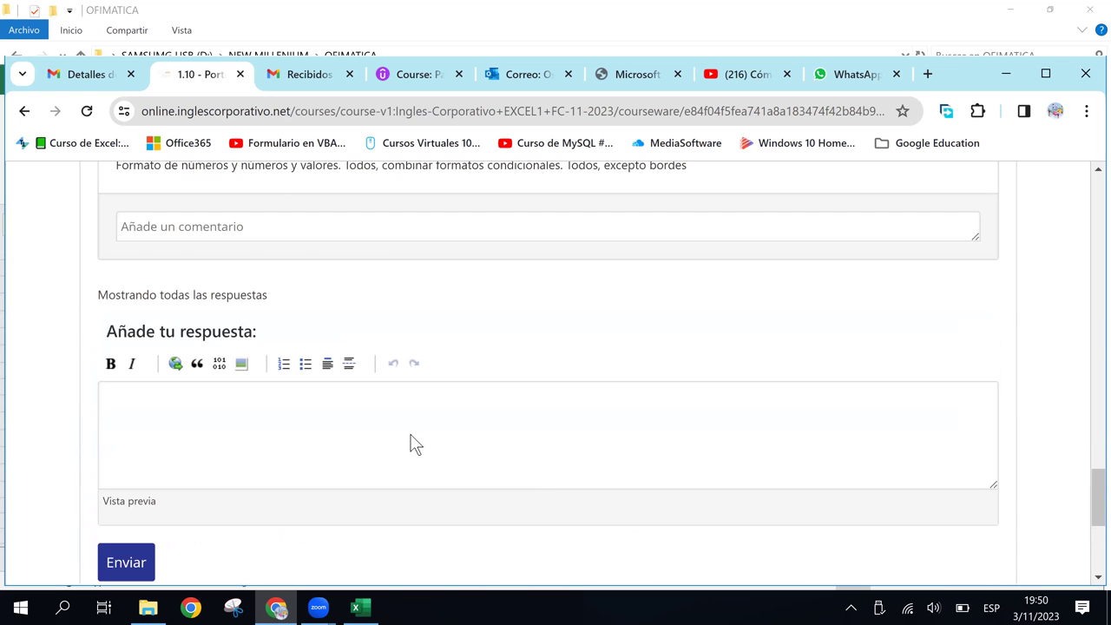
pyautogui.scroll(6, 412, 441)
pyautogui.scroll(4, 412, 435)
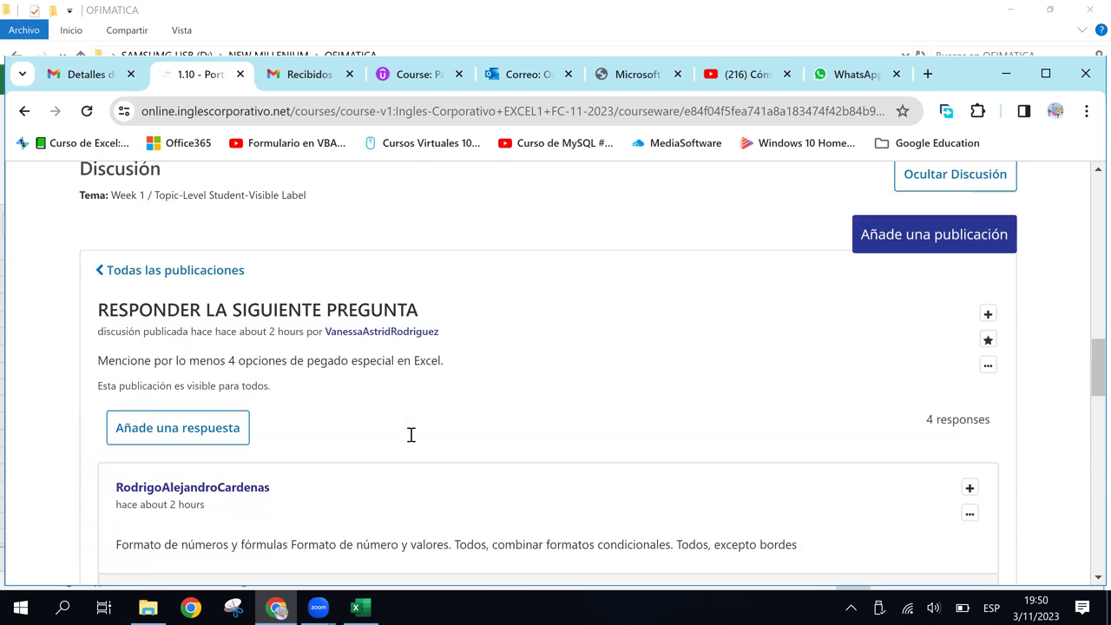
pyautogui.scroll(6, 411, 435)
pyautogui.scroll(-3, 413, 444)
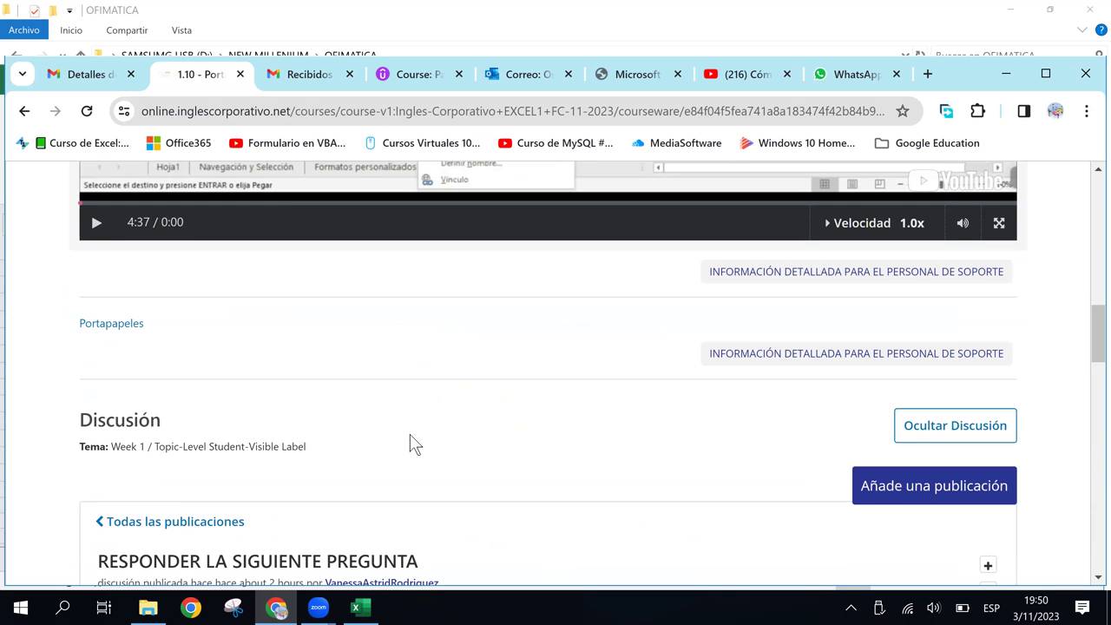
pyautogui.scroll(-2, 413, 444)
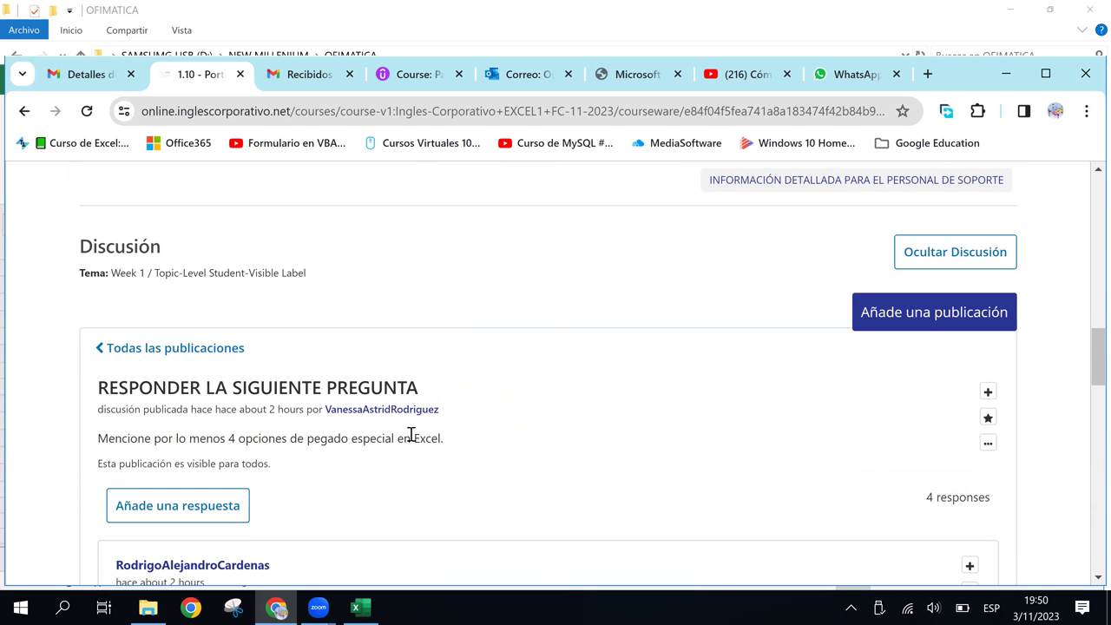
pyautogui.scroll(1, 231, 305)
pyautogui.scroll(3, 232, 307)
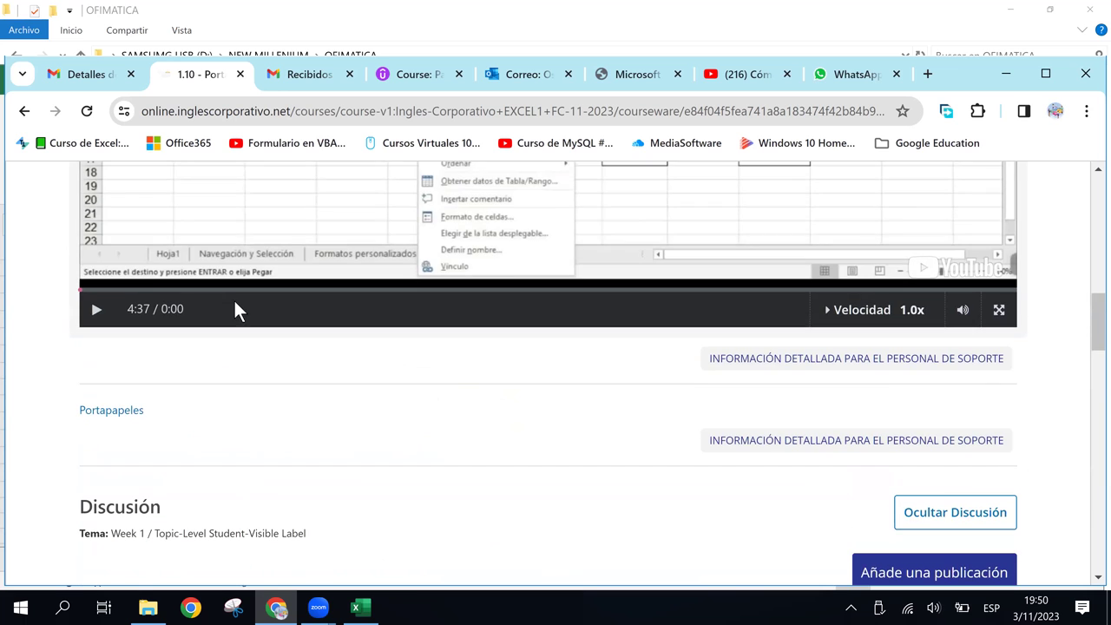
pyautogui.scroll(2, 261, 322)
pyautogui.scroll(2, 619, 450)
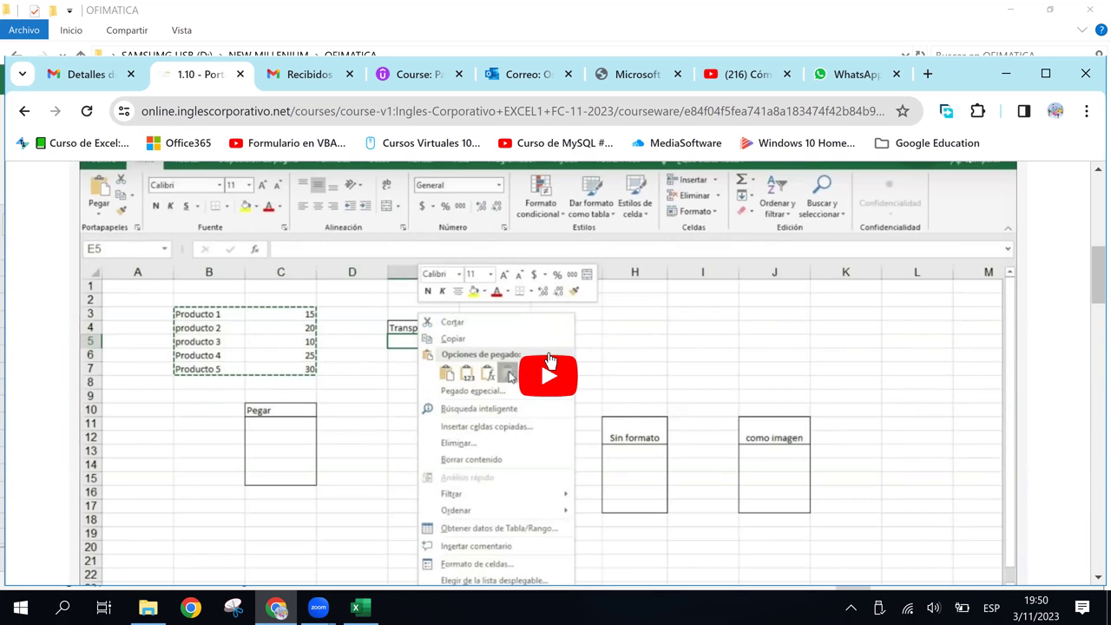
pyautogui.scroll(5, 624, 414)
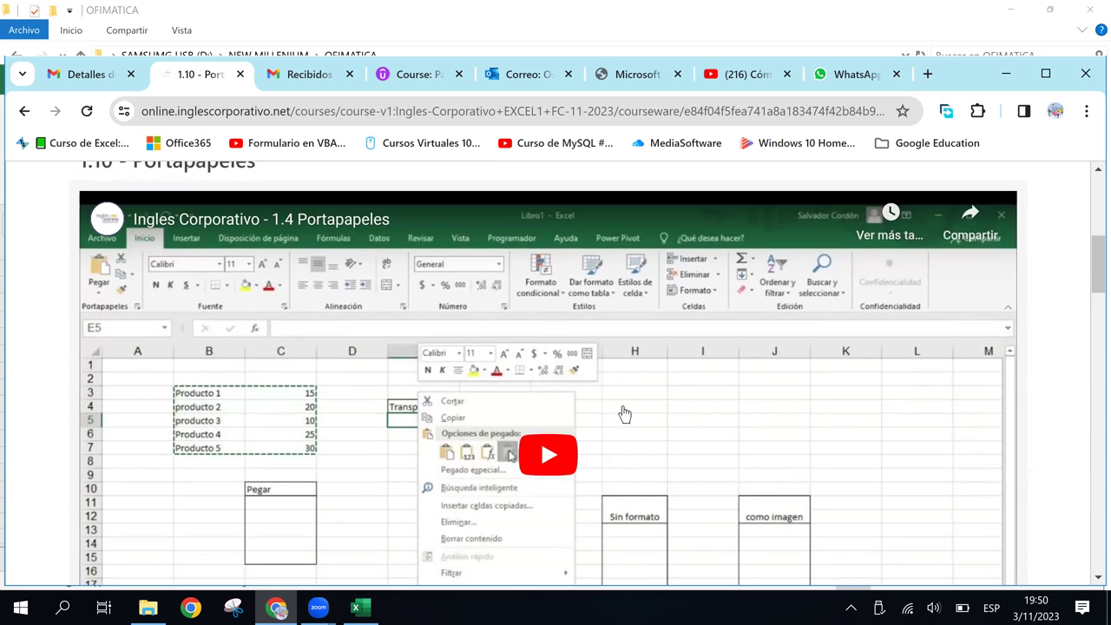
pyautogui.scroll(-3, 624, 414)
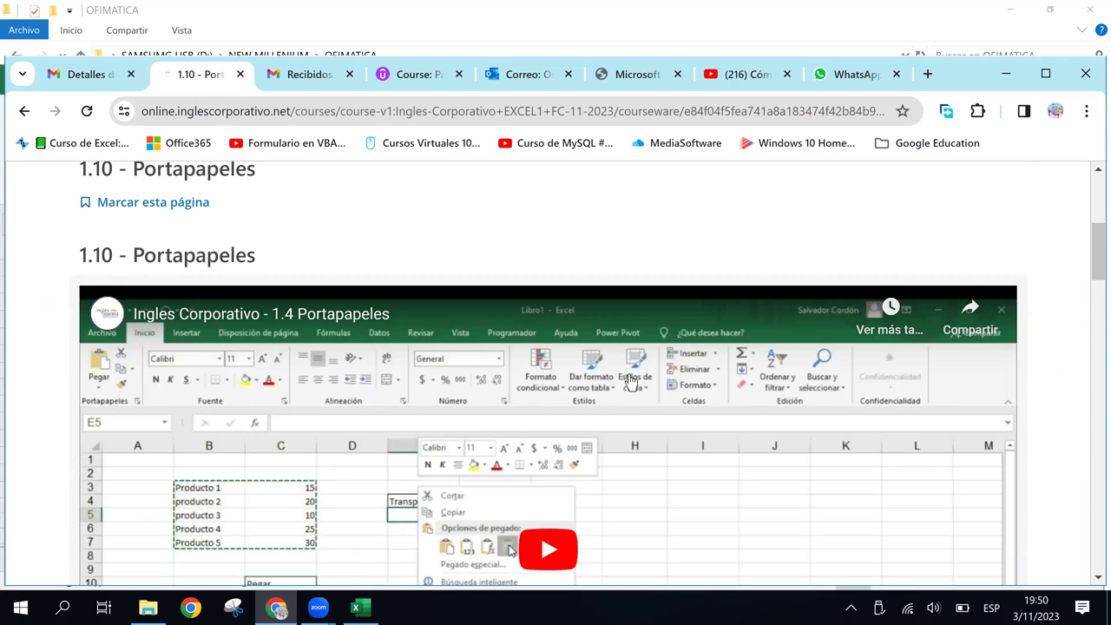
pyautogui.scroll(4, 631, 381)
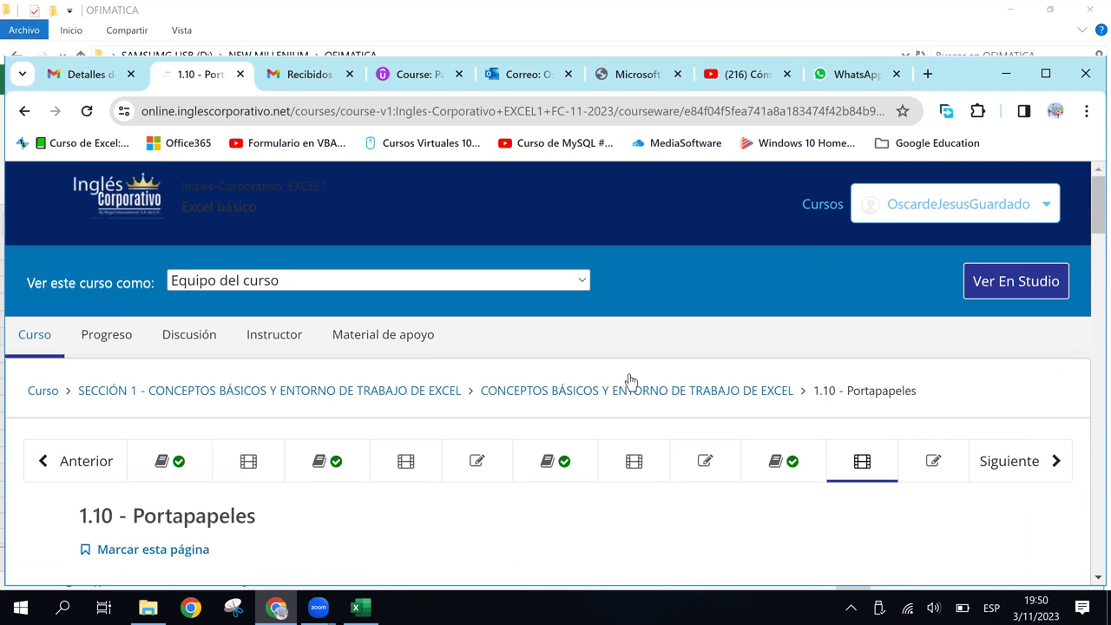
# Scroll through unit 1.10 - Portapapeles, then back up to select the Progreso tab.
pyautogui.scroll(-2, 631, 381)
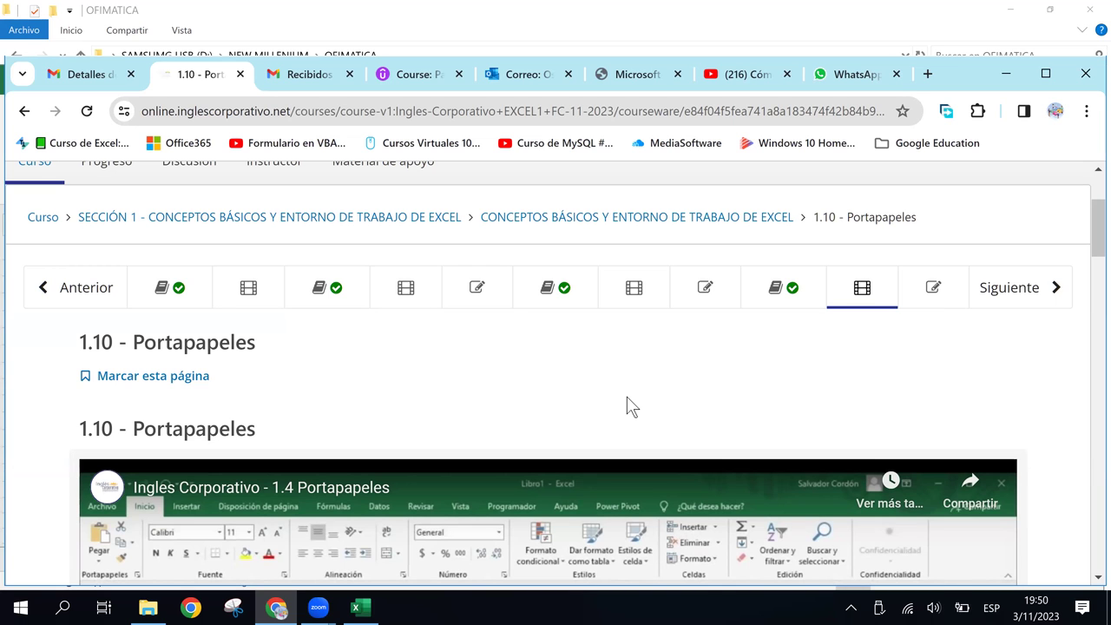
pyautogui.scroll(-1, 625, 398)
pyautogui.scroll(-2, 626, 397)
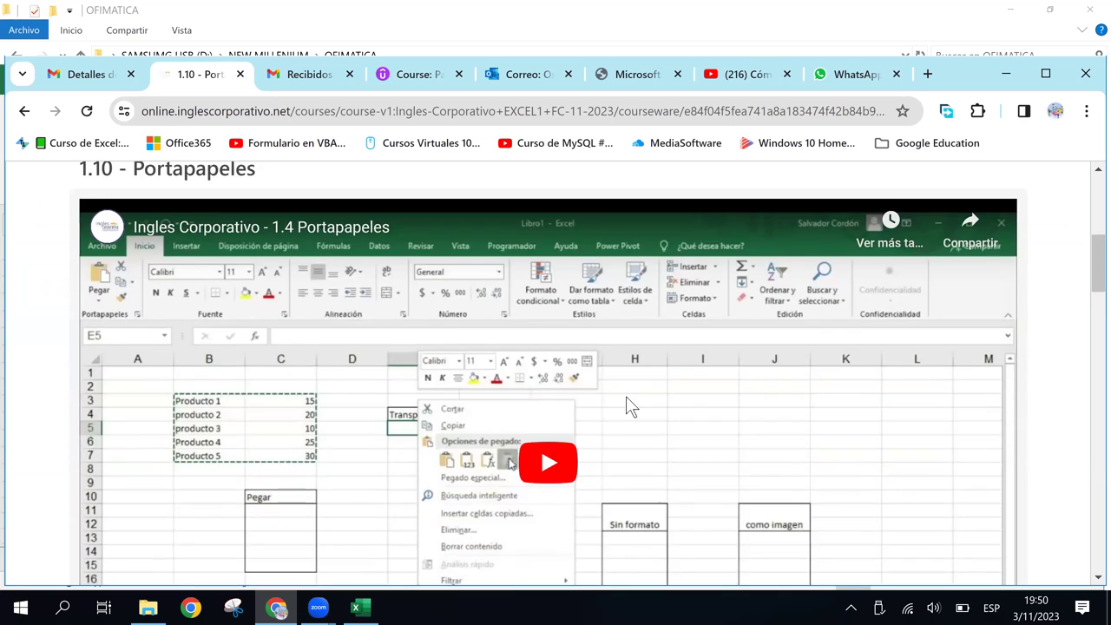
pyautogui.scroll(-1, 626, 400)
pyautogui.scroll(-2, 626, 404)
pyautogui.scroll(-1, 626, 405)
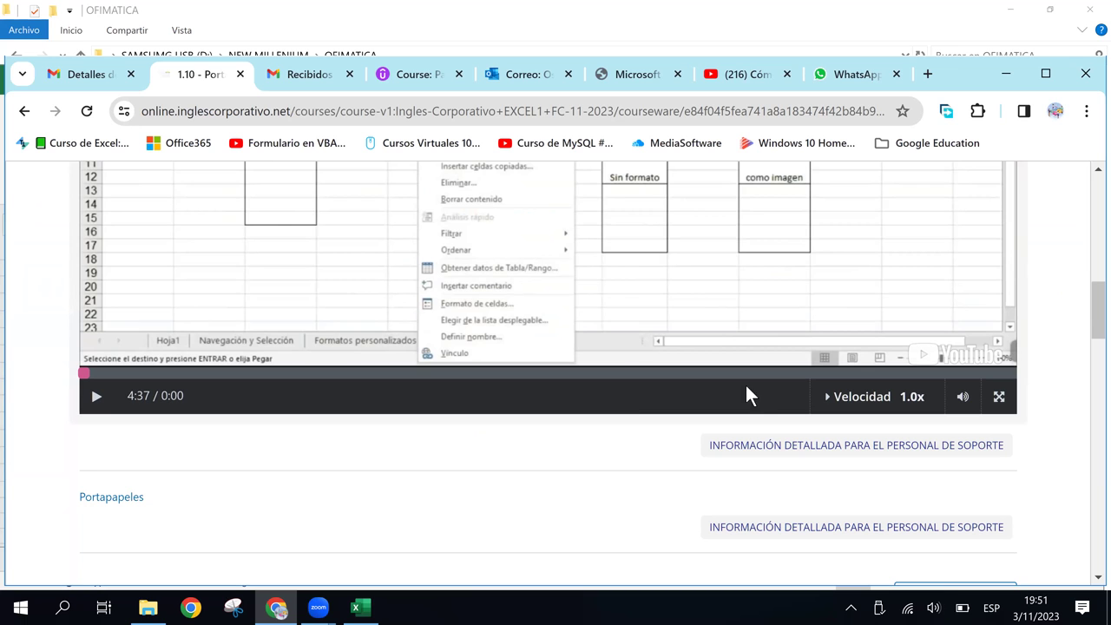
pyautogui.scroll(3, 764, 393)
pyautogui.scroll(3, 764, 399)
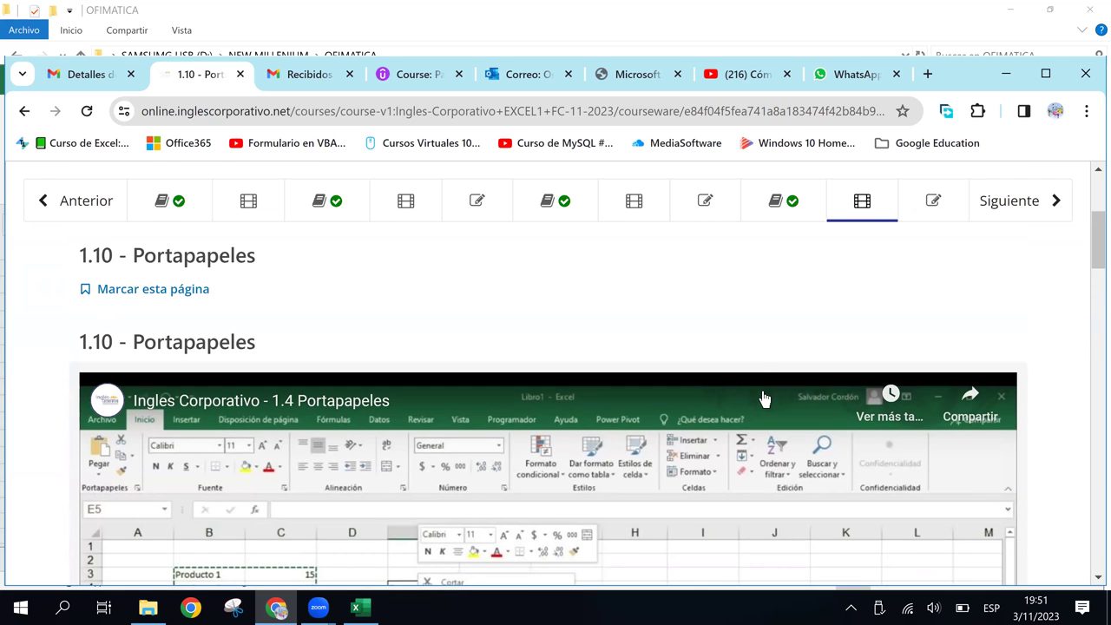
pyautogui.scroll(2, 764, 398)
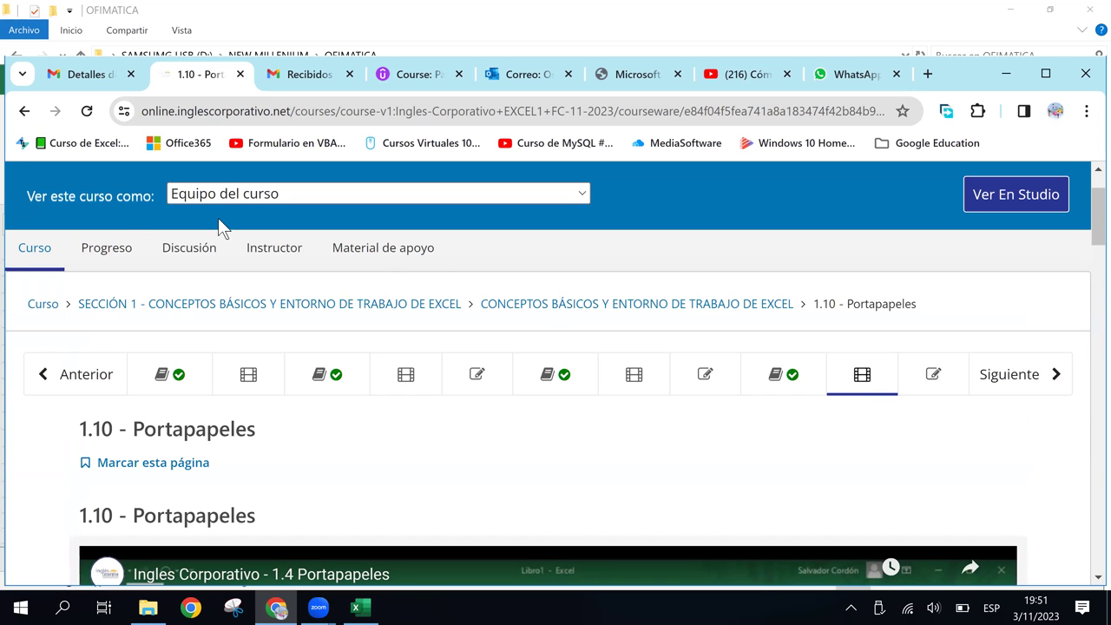
pyautogui.click(274, 254)
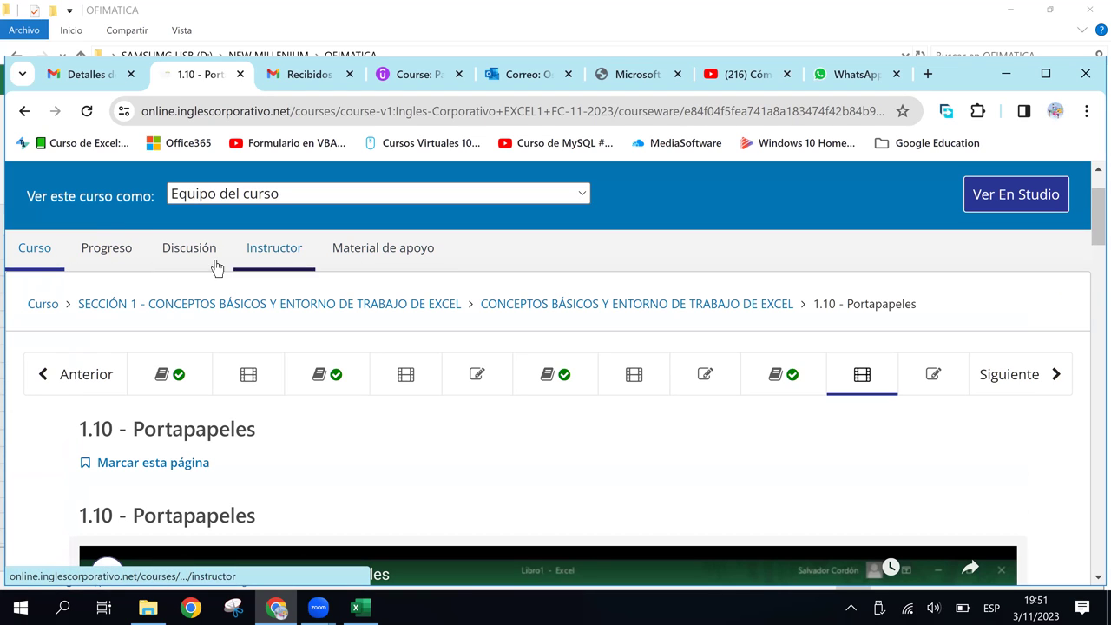
pyautogui.click(124, 256)
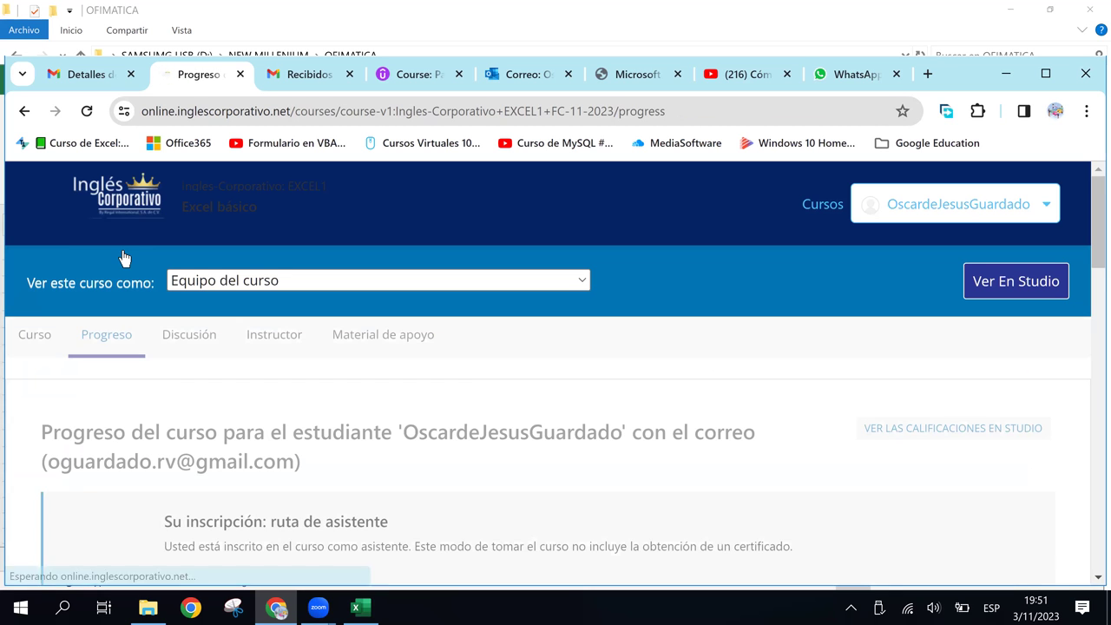
pyautogui.scroll(-3, 539, 451)
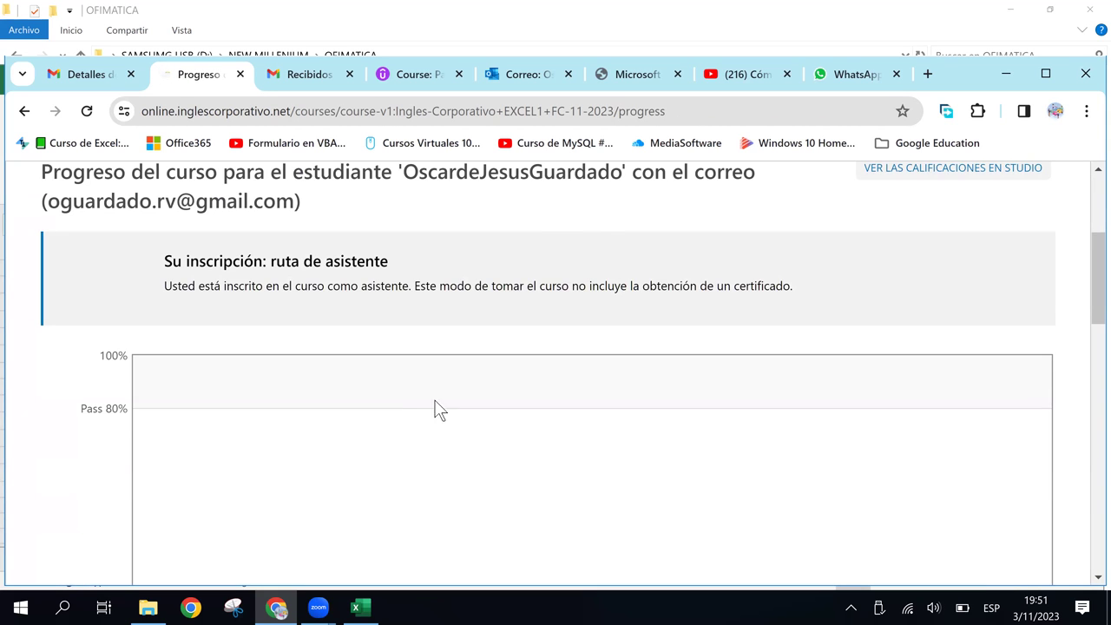
pyautogui.scroll(-5, 416, 394)
pyautogui.scroll(-1, 416, 403)
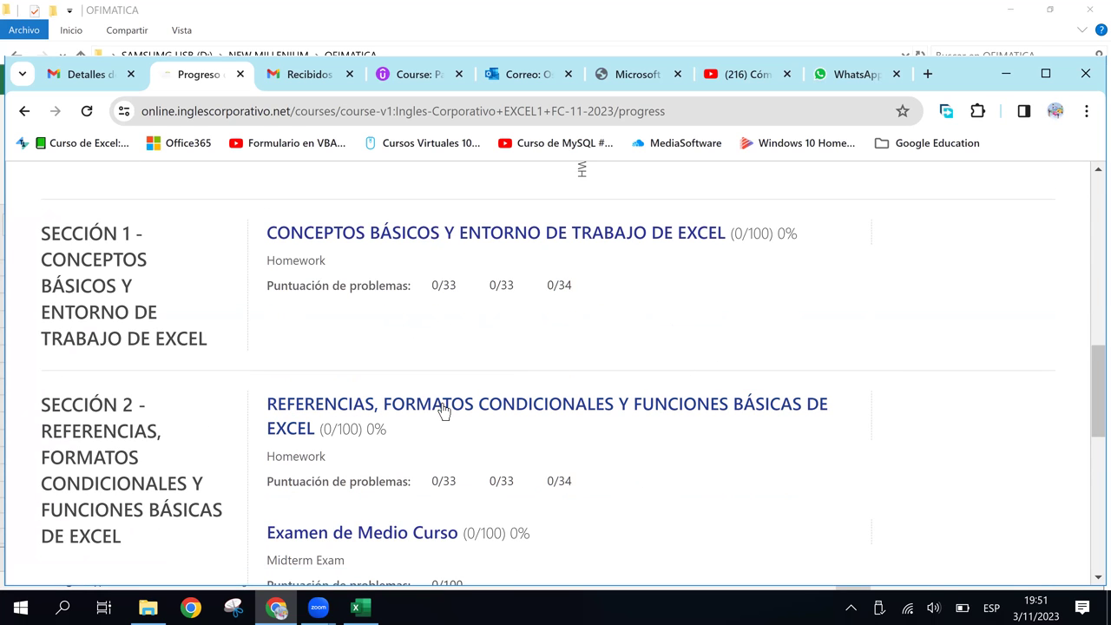
pyautogui.scroll(-1, 442, 409)
pyautogui.scroll(-1, 441, 410)
pyautogui.scroll(-1, 443, 415)
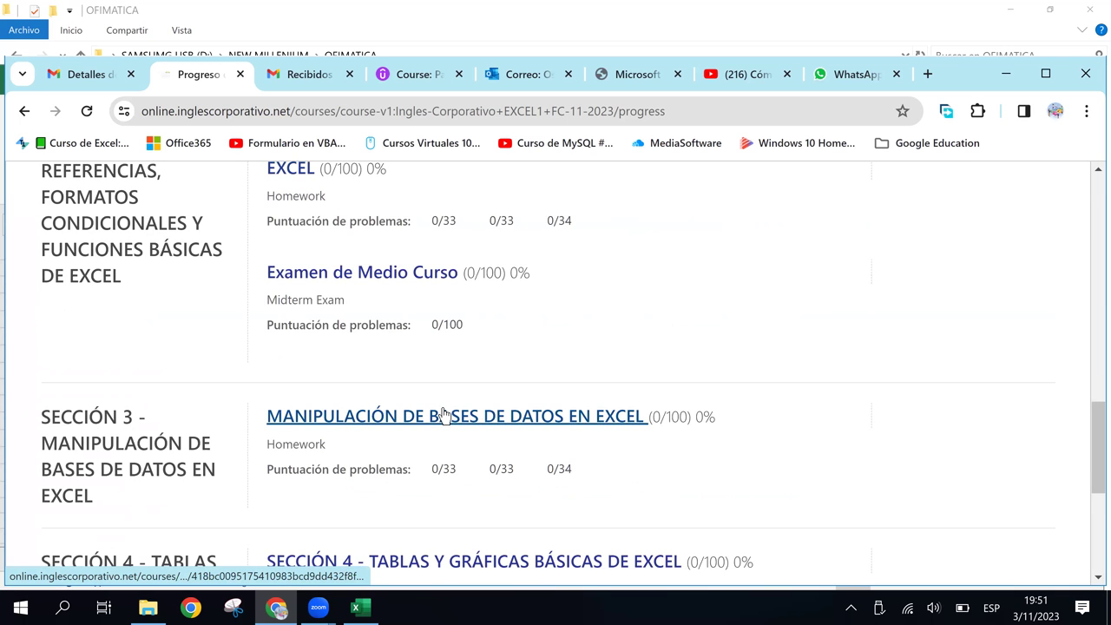
pyautogui.scroll(3, 442, 415)
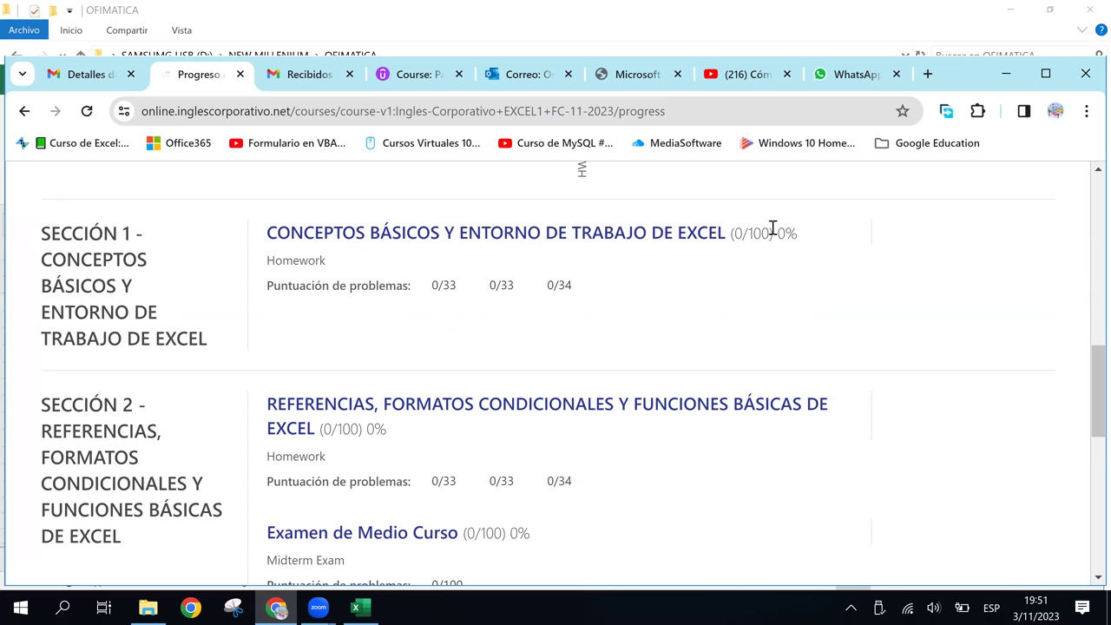
pyautogui.scroll(-1, 738, 443)
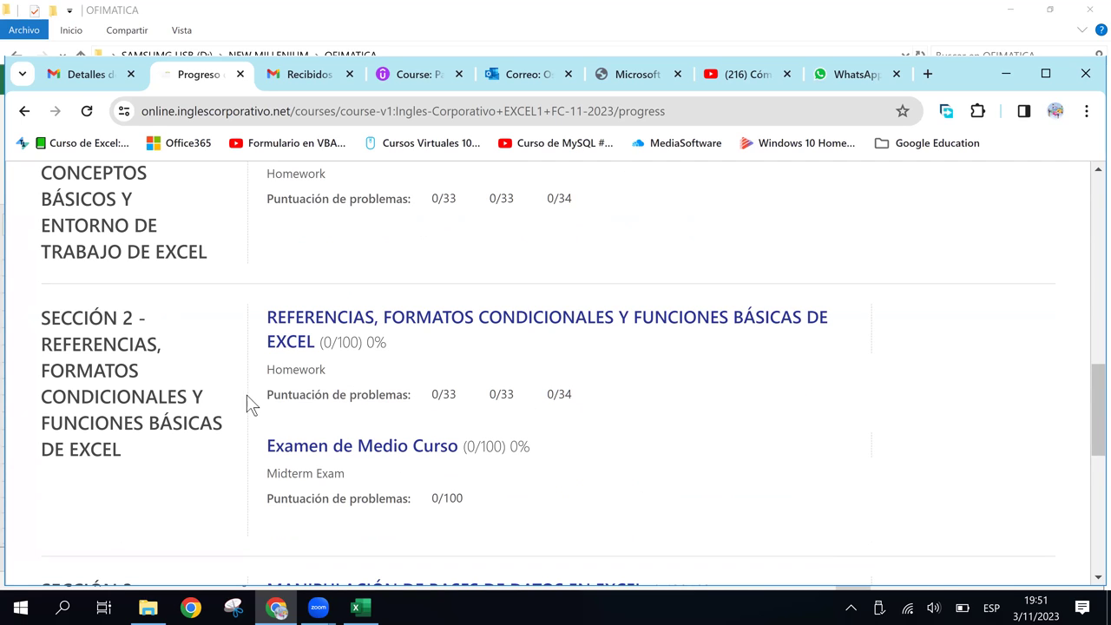
pyautogui.moveTo(269, 397)
pyautogui.mouseDown()
pyautogui.moveTo(565, 399)
pyautogui.moveTo(442, 399)
pyautogui.mouseUp()
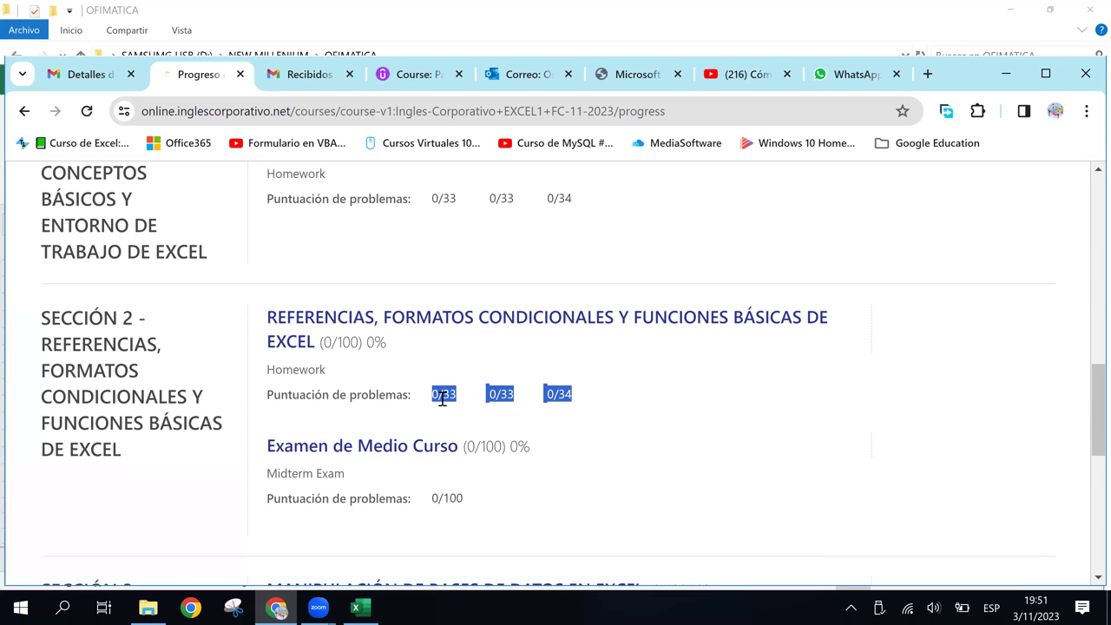
pyautogui.click(586, 404)
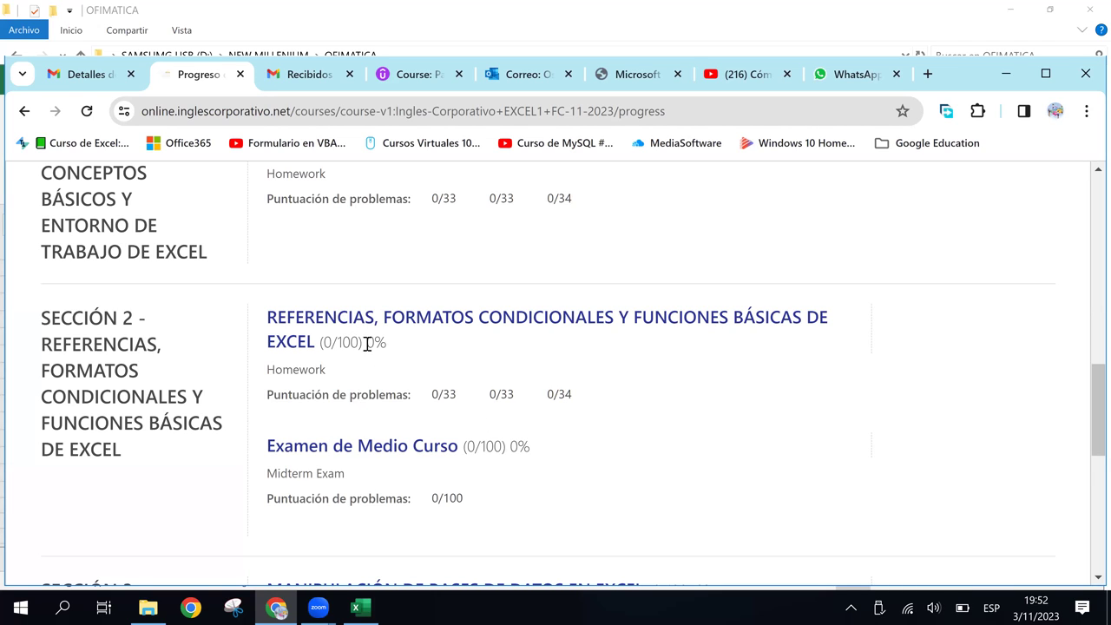
pyautogui.moveTo(448, 397); pyautogui.dragTo(512, 396)
pyautogui.doubleClick(503, 395)
pyautogui.click(560, 399)
pyautogui.doubleClick(563, 395)
pyautogui.click(576, 402)
pyautogui.scroll(6, 532, 416)
pyautogui.scroll(4, 532, 416)
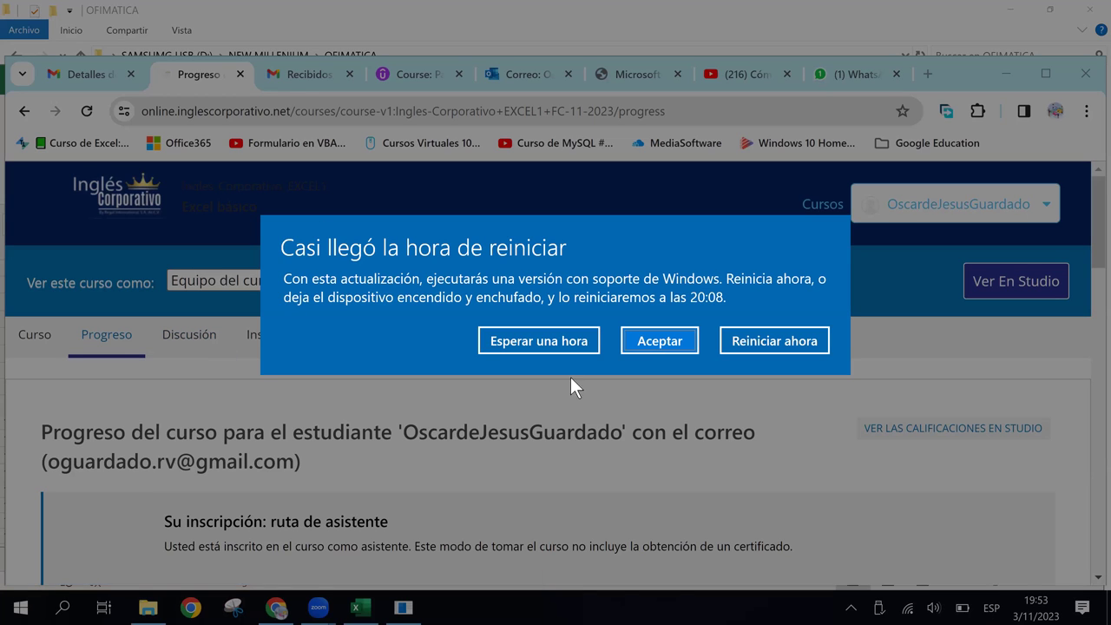
pyautogui.click(543, 344)
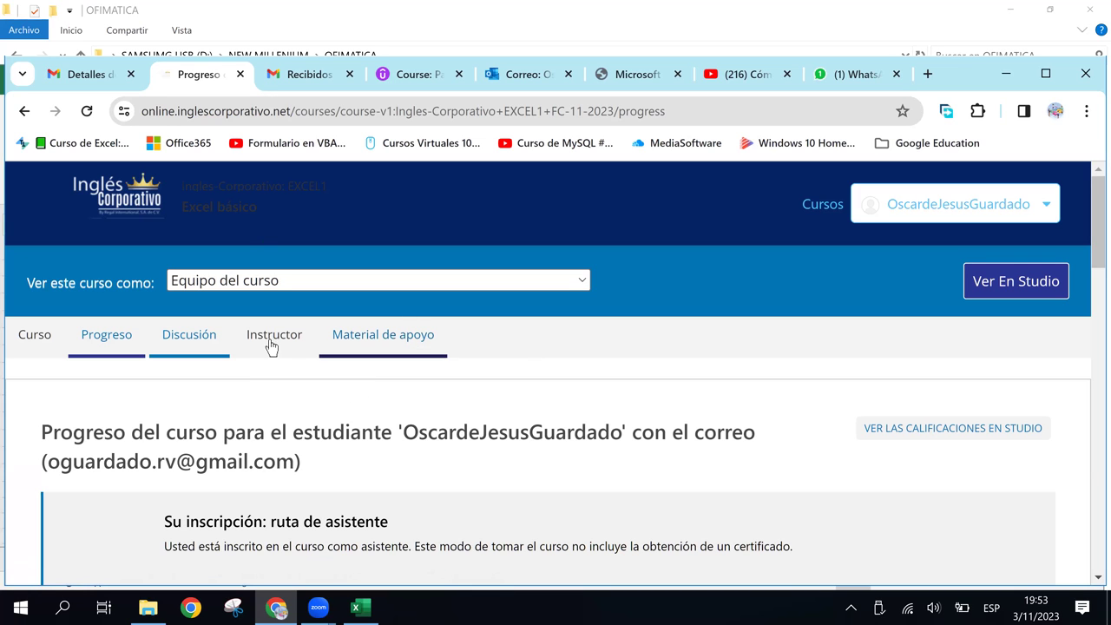
pyautogui.scroll(-3, 186, 423)
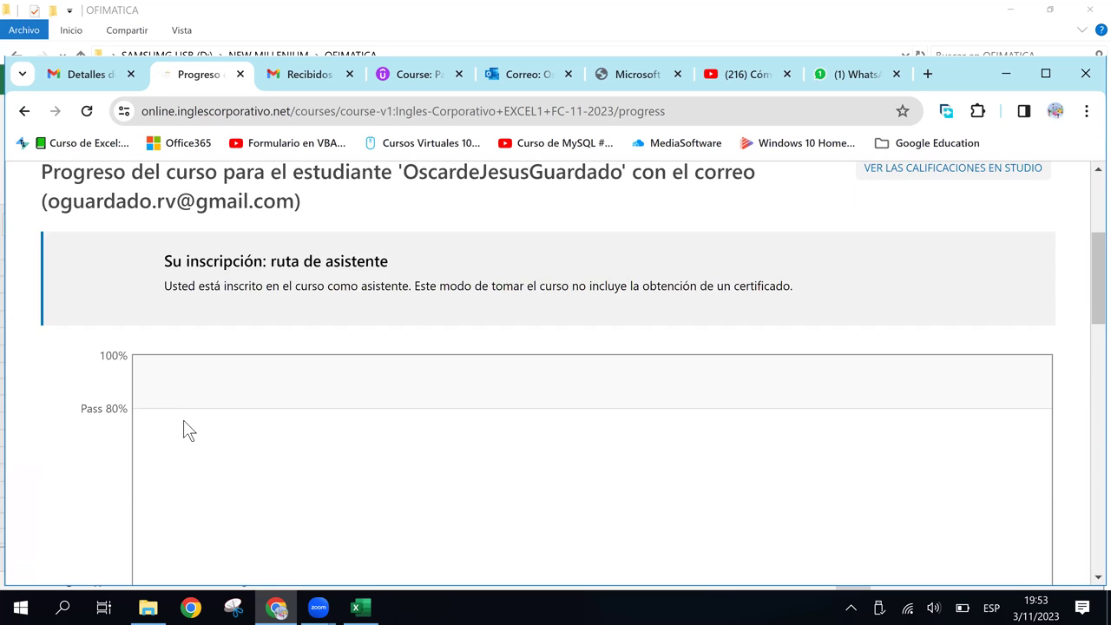
pyautogui.scroll(-4, 188, 430)
pyautogui.scroll(-3, 186, 428)
pyautogui.scroll(4, 186, 429)
pyautogui.scroll(2, 187, 427)
pyautogui.scroll(4, 186, 416)
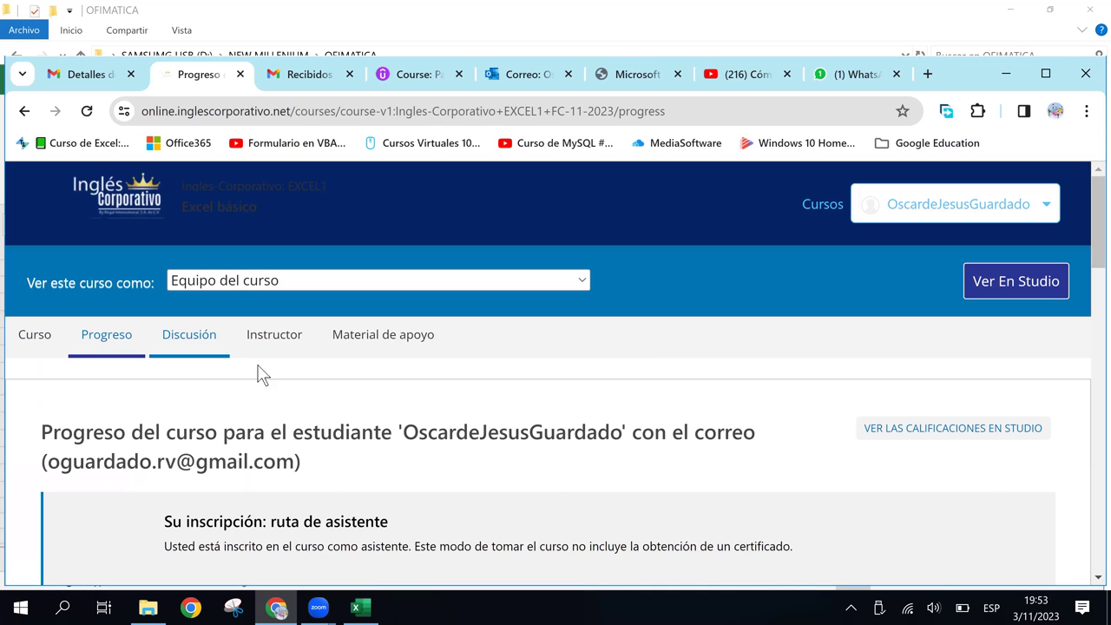
pyautogui.click(278, 338)
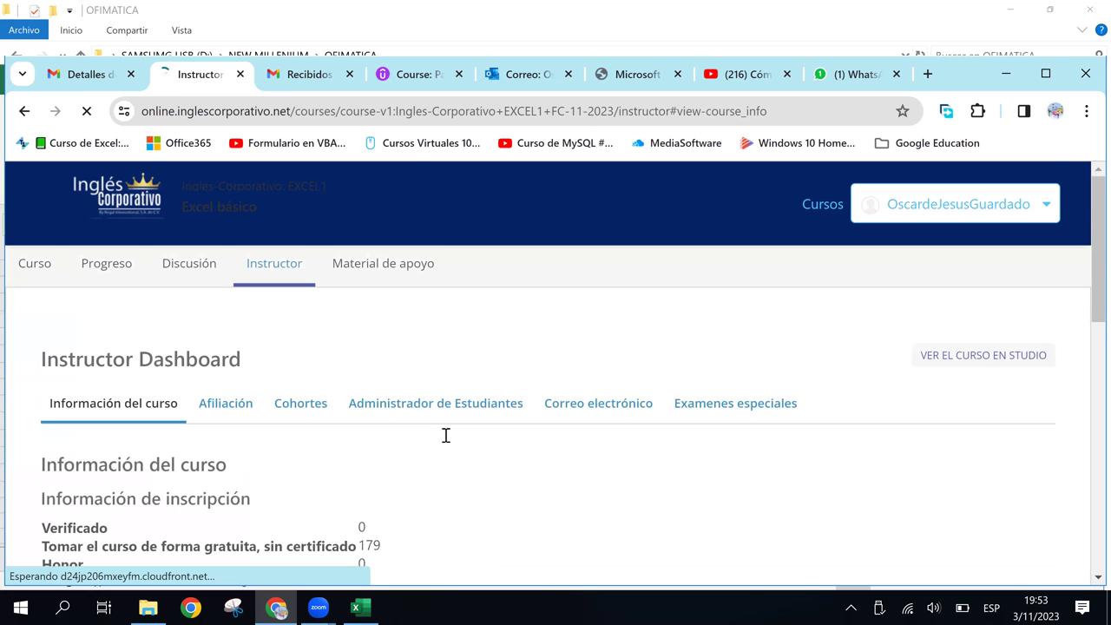
pyautogui.scroll(-3, 445, 435)
pyautogui.scroll(-4, 446, 435)
pyautogui.middleClick(445, 435)
pyautogui.scroll(7, 443, 430)
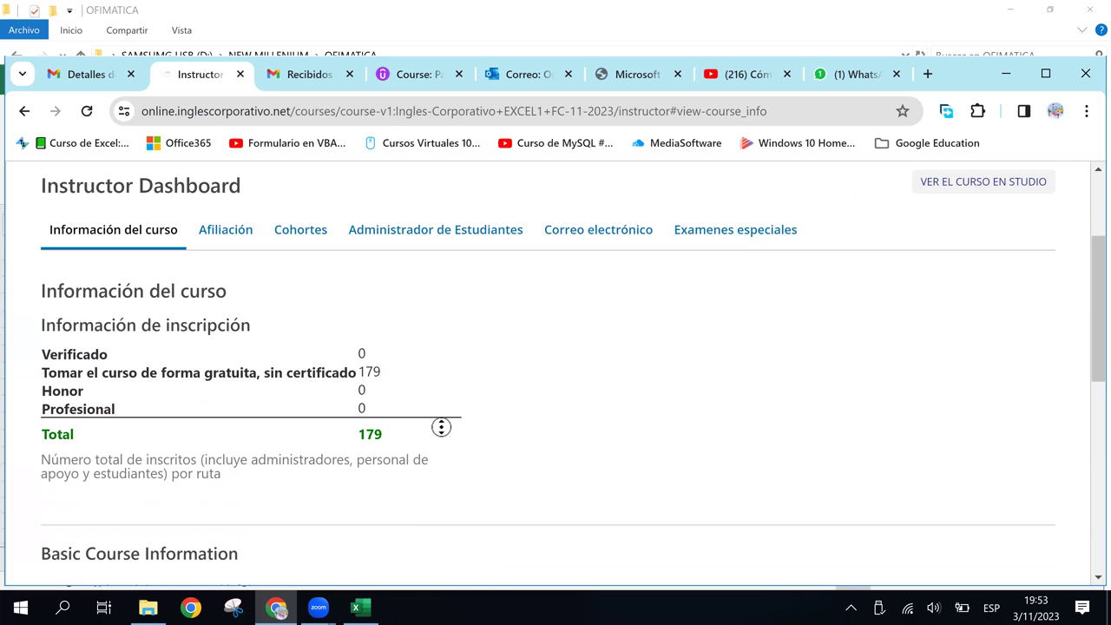
pyautogui.scroll(1, 227, 364)
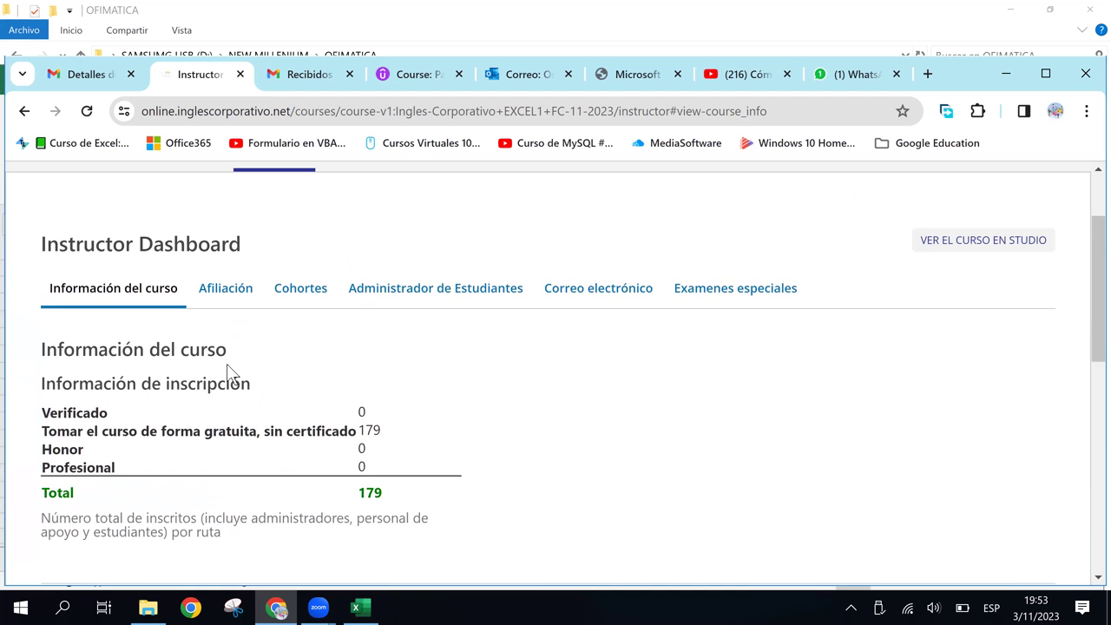
pyautogui.scroll(-5, 227, 364)
pyautogui.scroll(-2, 226, 362)
pyautogui.scroll(10, 226, 362)
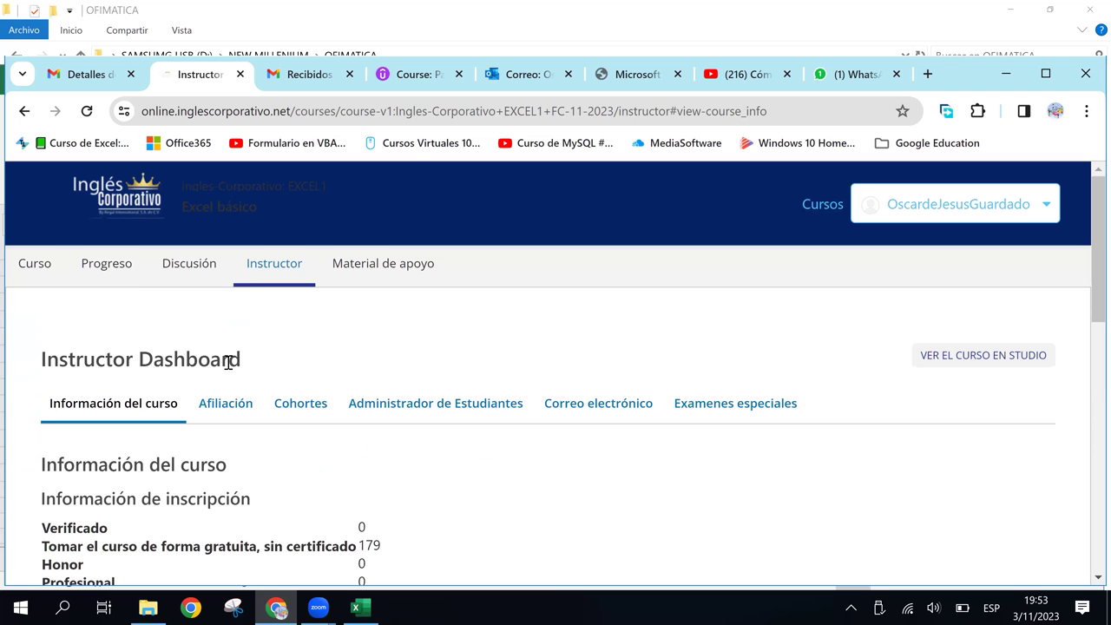
pyautogui.click(117, 278)
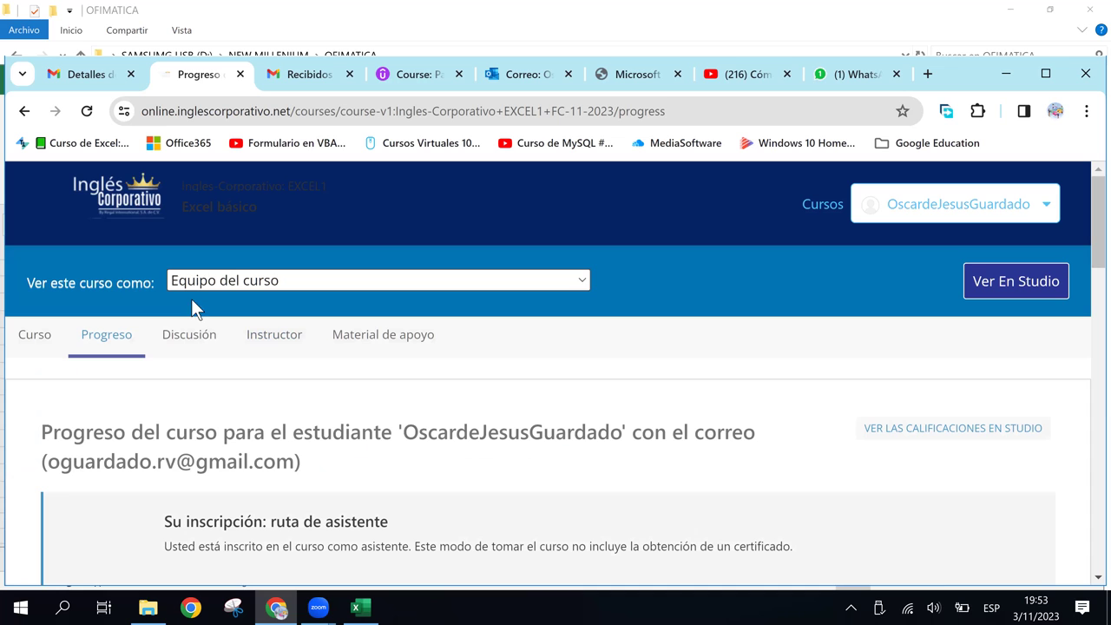
pyautogui.click(216, 348)
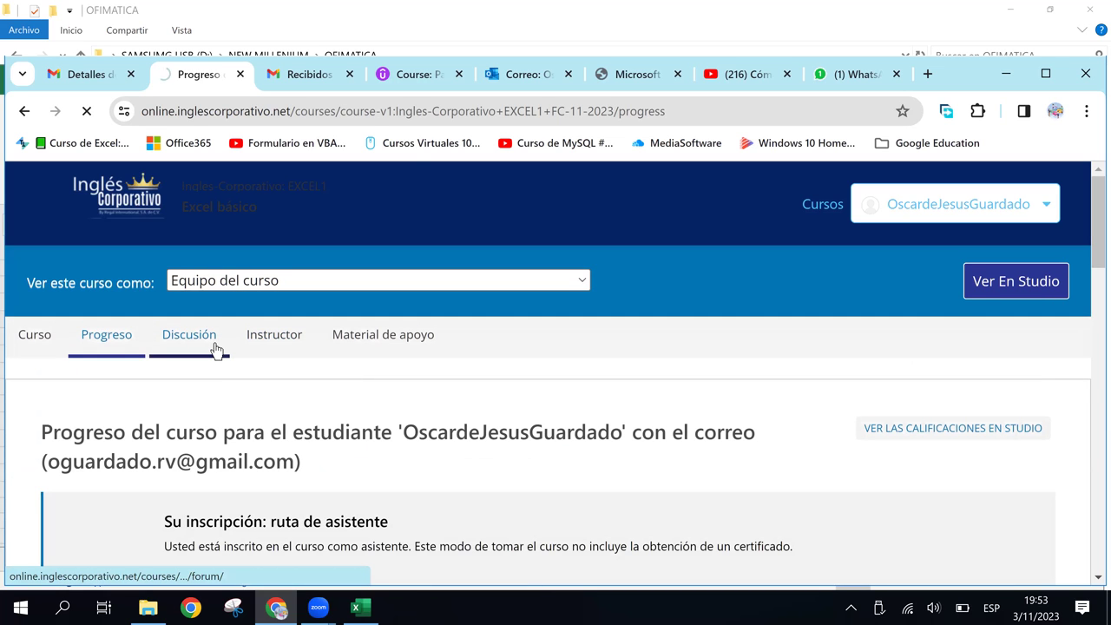
pyautogui.scroll(-1, 156, 354)
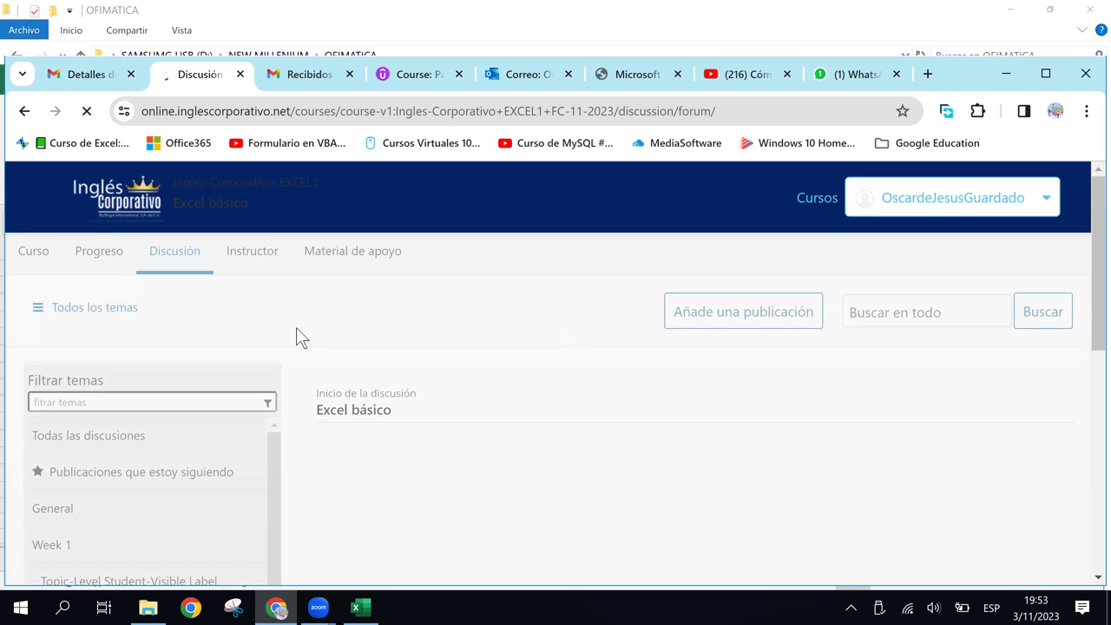
pyautogui.click(106, 258)
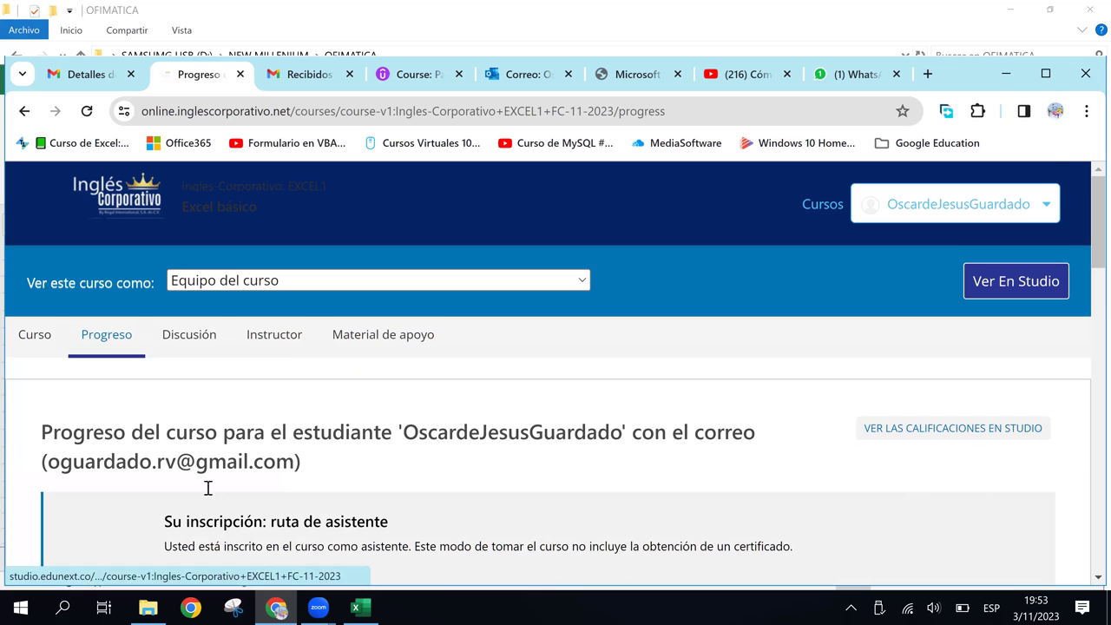
pyautogui.scroll(-1, 134, 521)
pyautogui.scroll(-3, 134, 521)
pyautogui.scroll(-2, 135, 521)
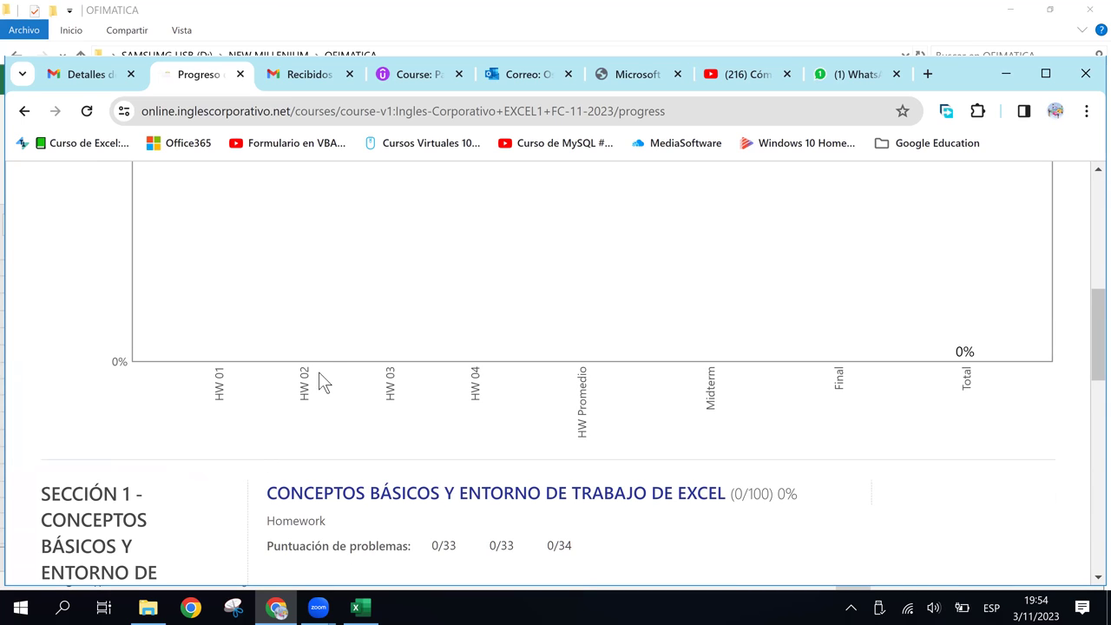
pyautogui.scroll(2, 289, 408)
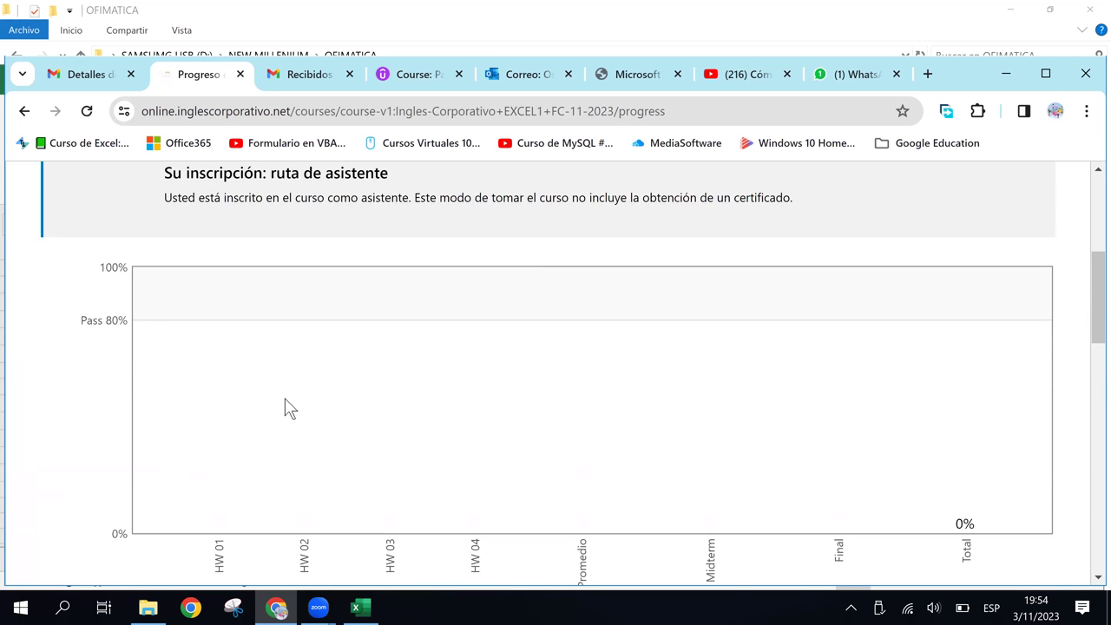
pyautogui.scroll(3, 289, 408)
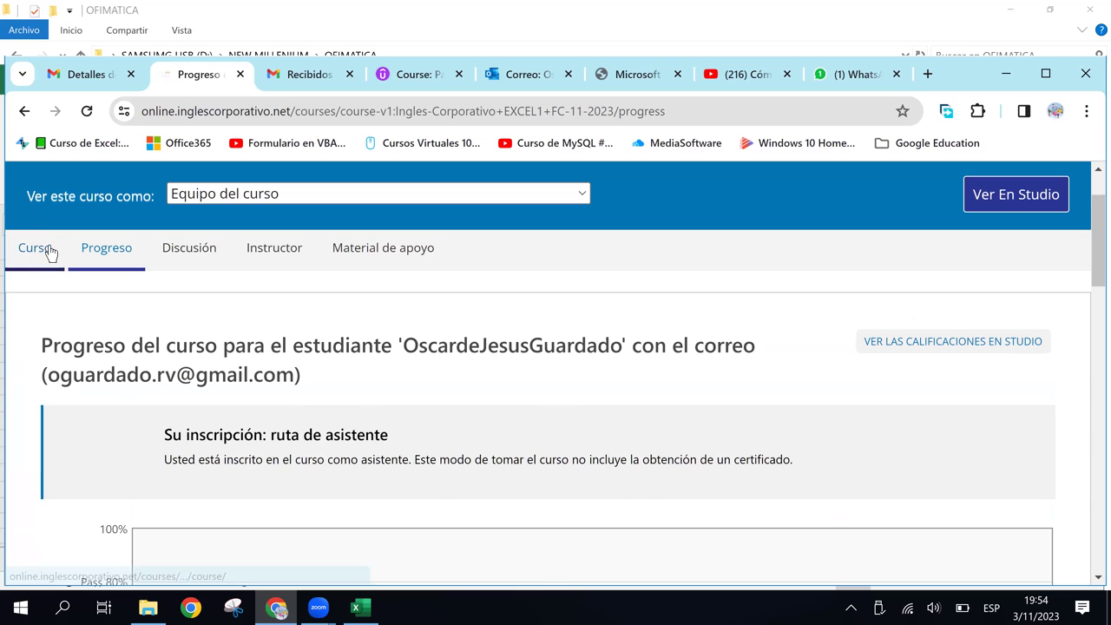
pyautogui.click(198, 253)
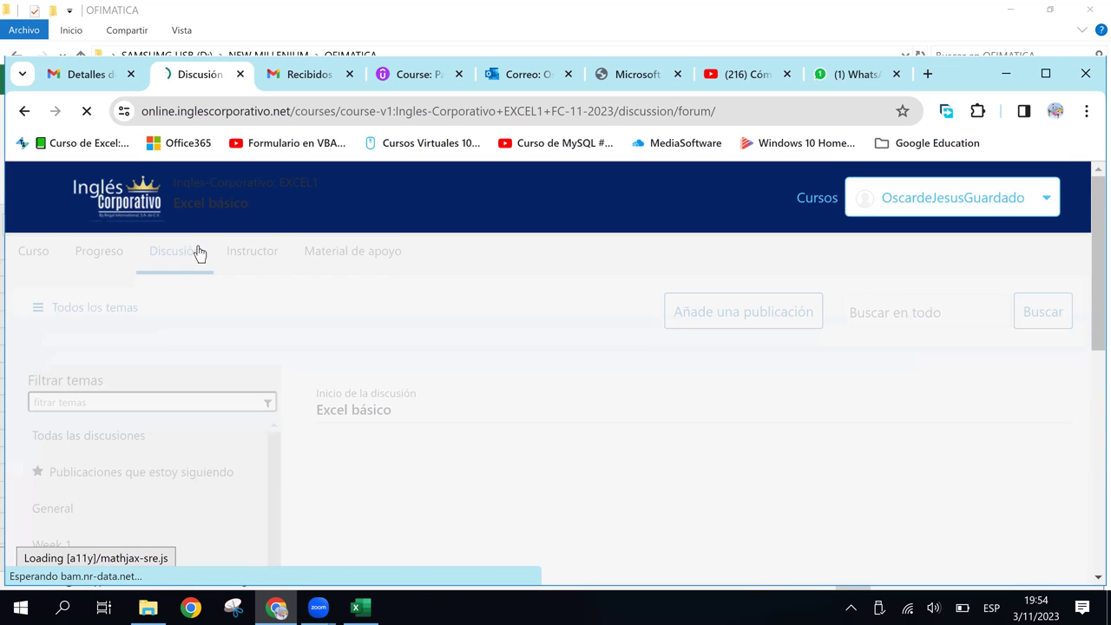
pyautogui.scroll(-2, 427, 343)
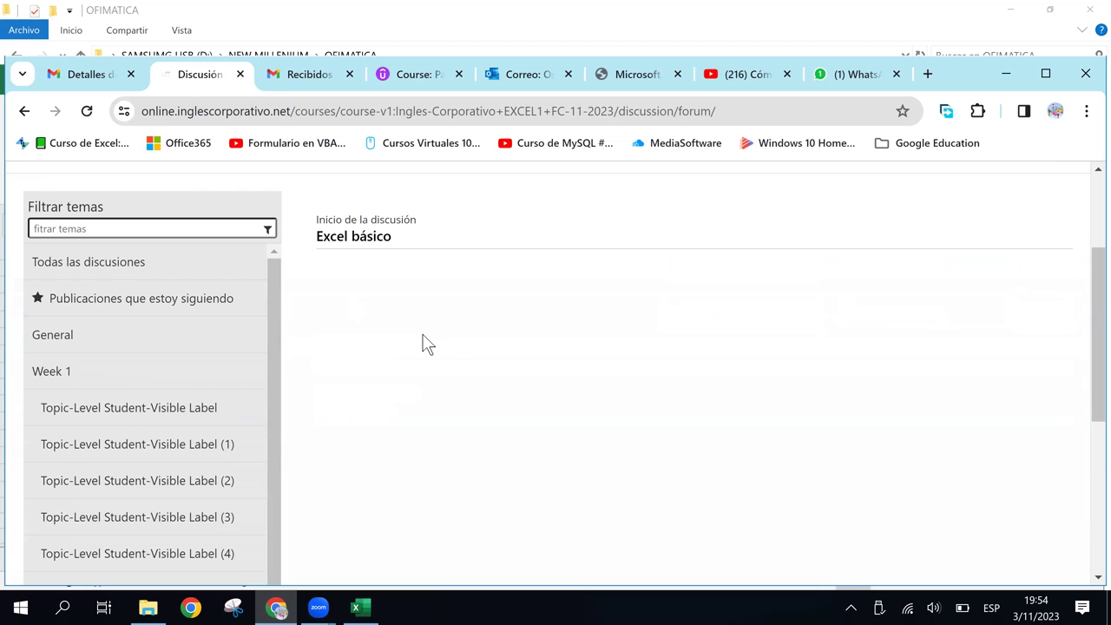
pyautogui.scroll(-1, 427, 344)
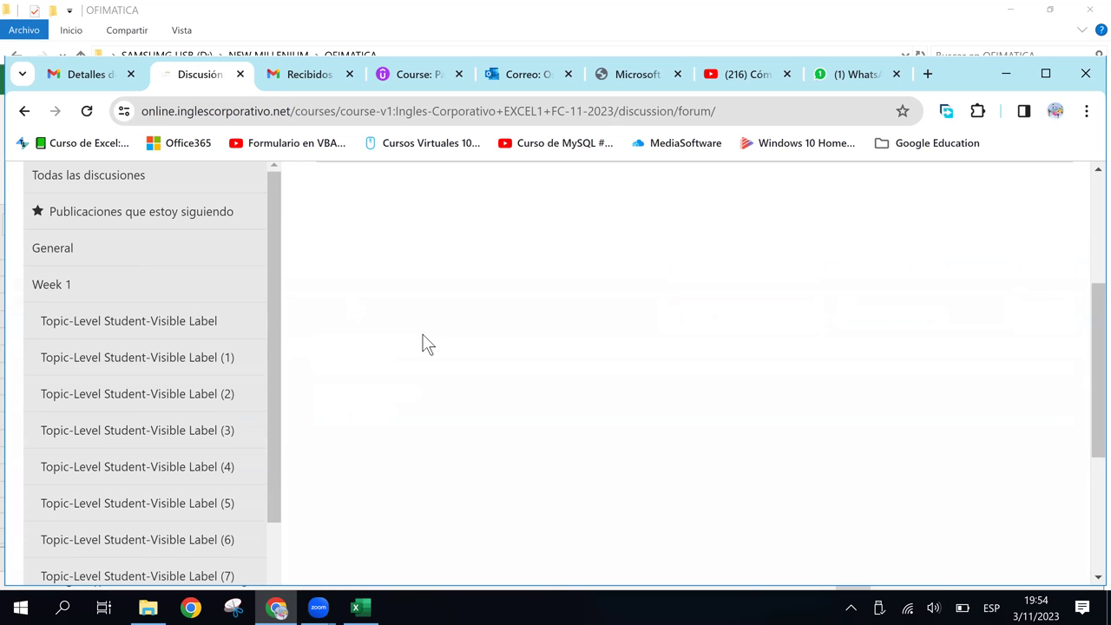
pyautogui.click(207, 359)
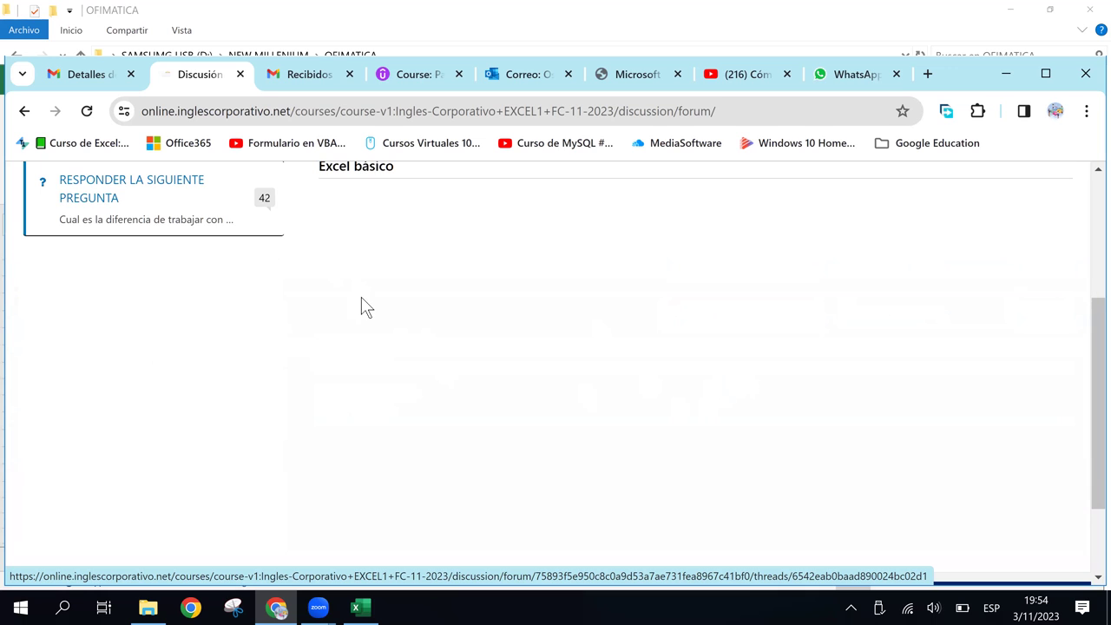
pyautogui.scroll(3, 365, 308)
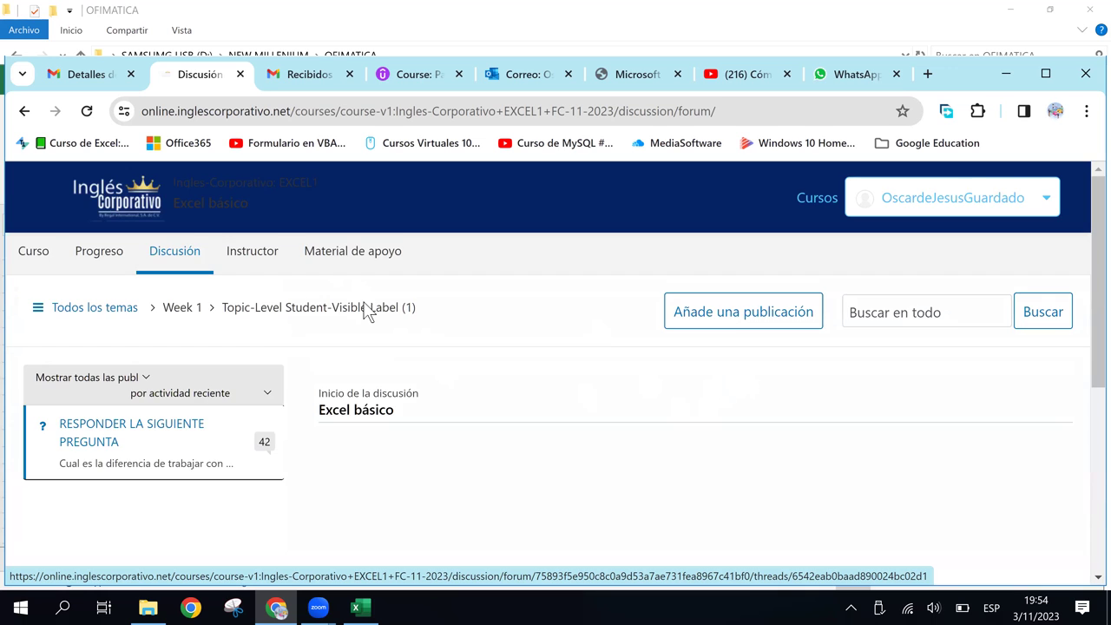
pyautogui.click(75, 258)
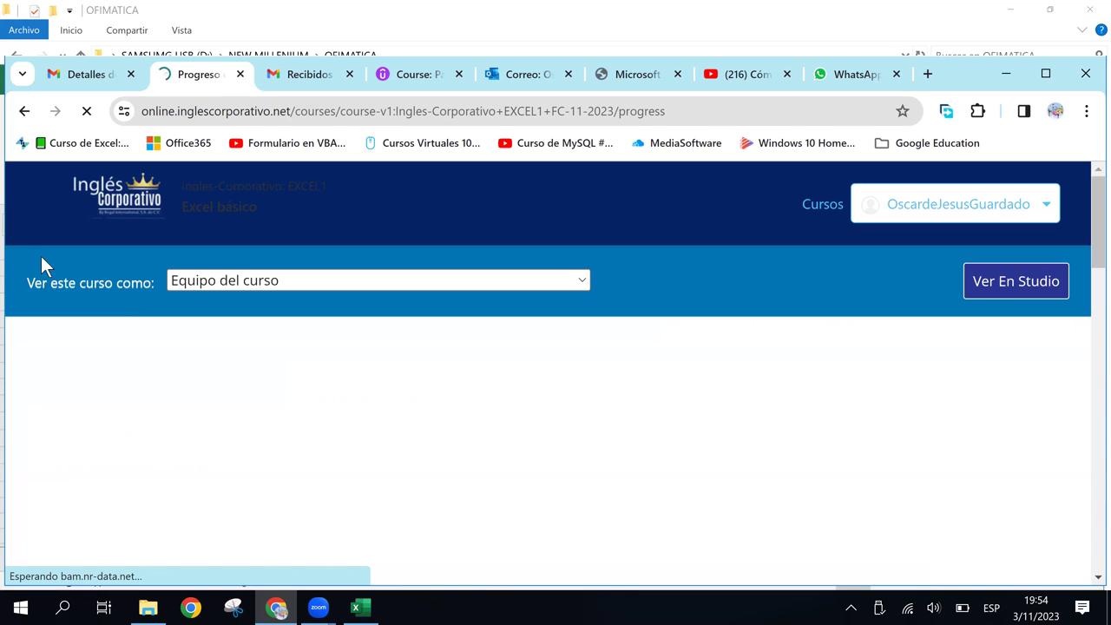
pyautogui.scroll(-4, 421, 436)
pyautogui.scroll(3, 402, 427)
pyautogui.scroll(1, 401, 427)
# Open the Curso outline, check today's date in the calendar, and open a Sección 1 lesson.
pyautogui.click(50, 342)
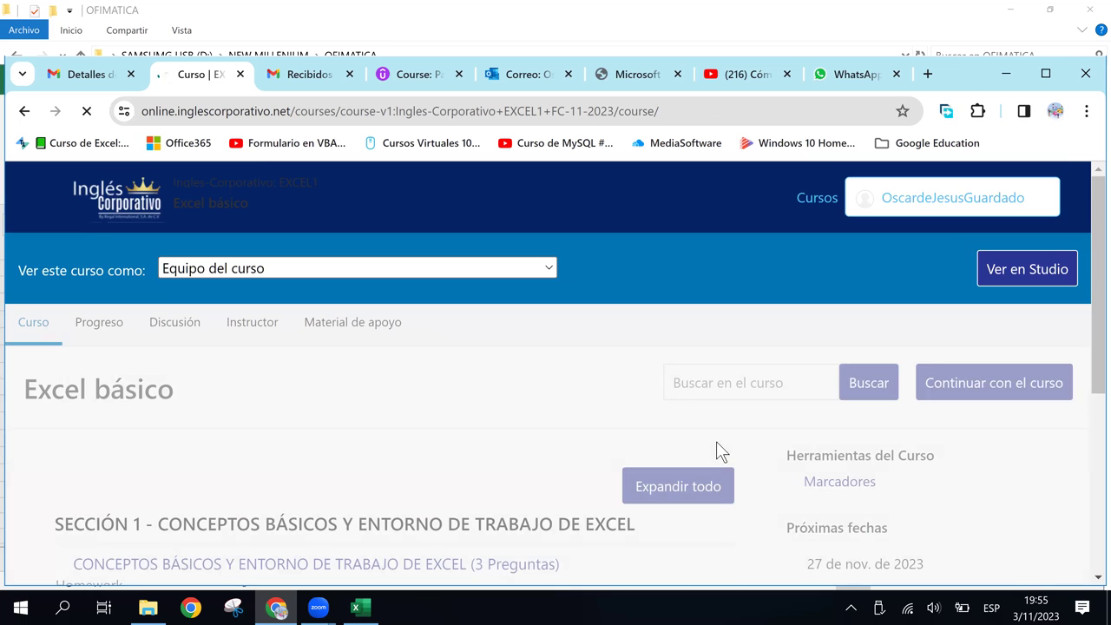
pyautogui.scroll(-2, 255, 448)
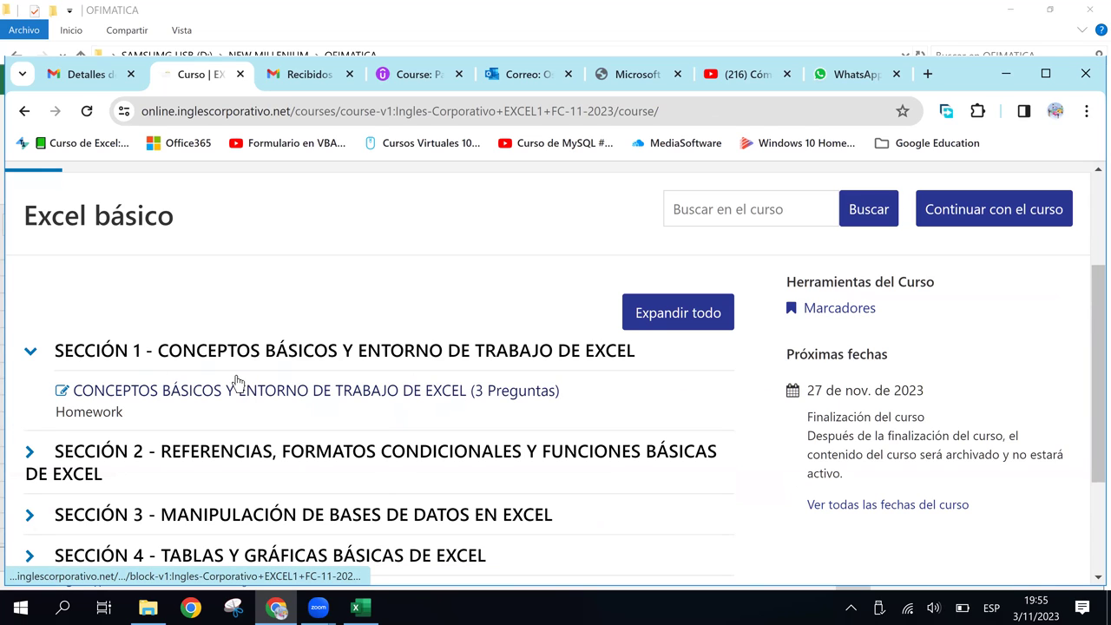
pyautogui.click(1037, 610)
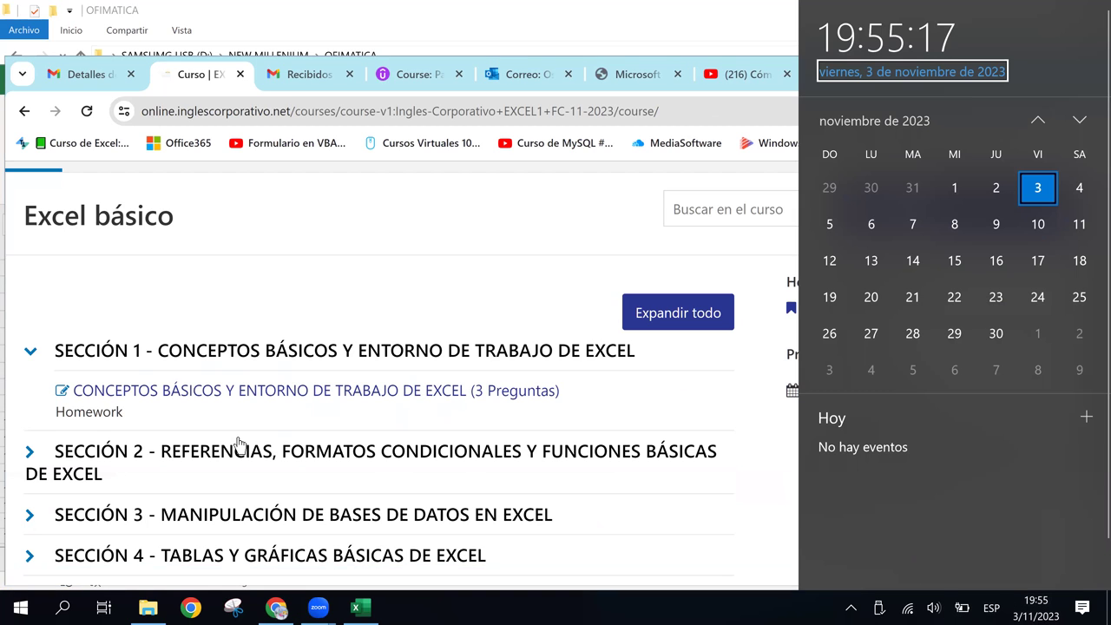
pyautogui.click(260, 395)
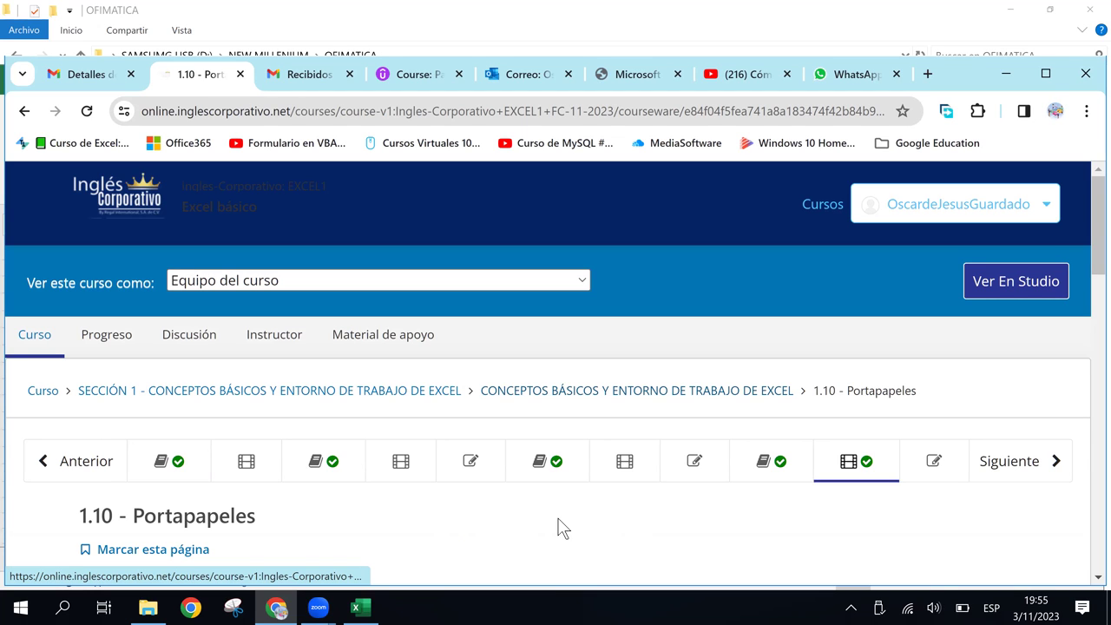
# Scroll down and back up the 1.10 - Portapapeles page to view its clipboard video.
pyautogui.scroll(-4, 528, 535)
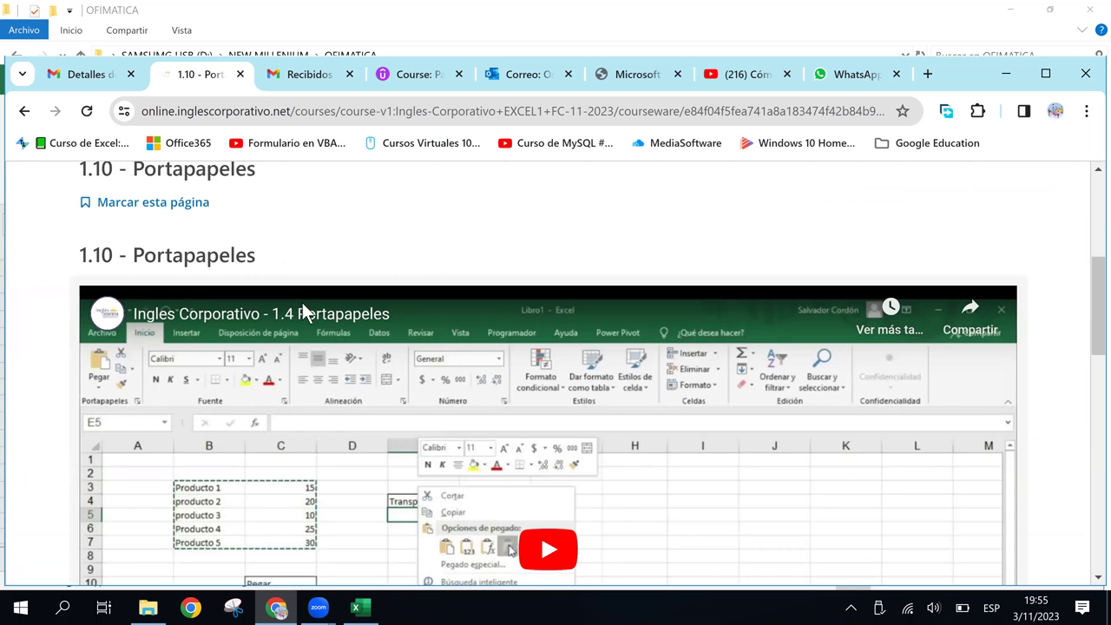
pyautogui.scroll(-4, 686, 464)
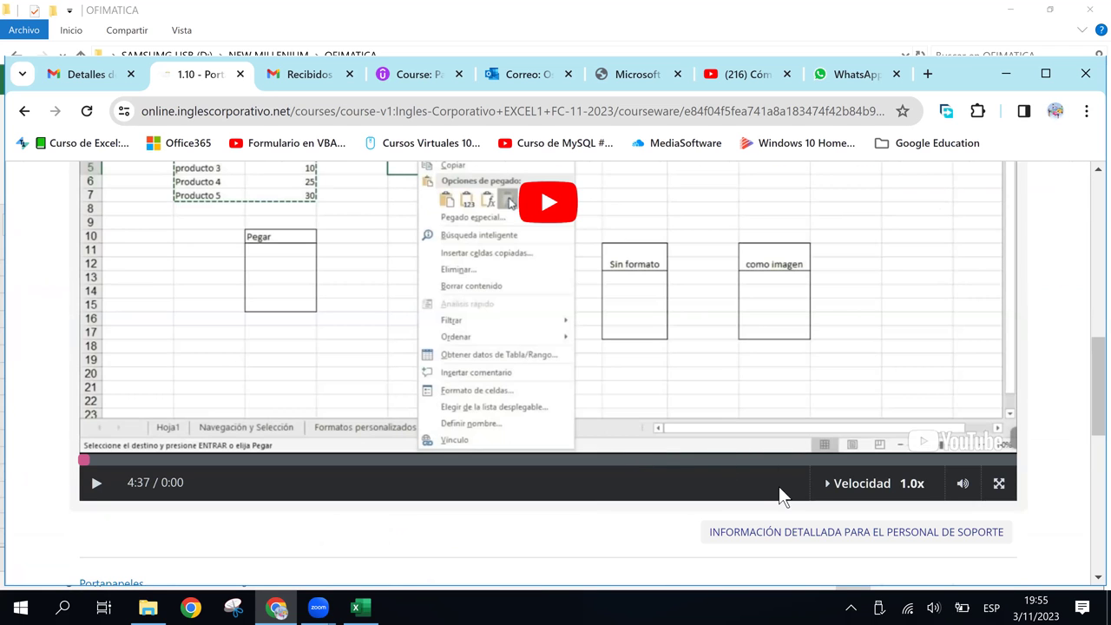
pyautogui.scroll(-2, 595, 494)
pyautogui.scroll(-3, 519, 296)
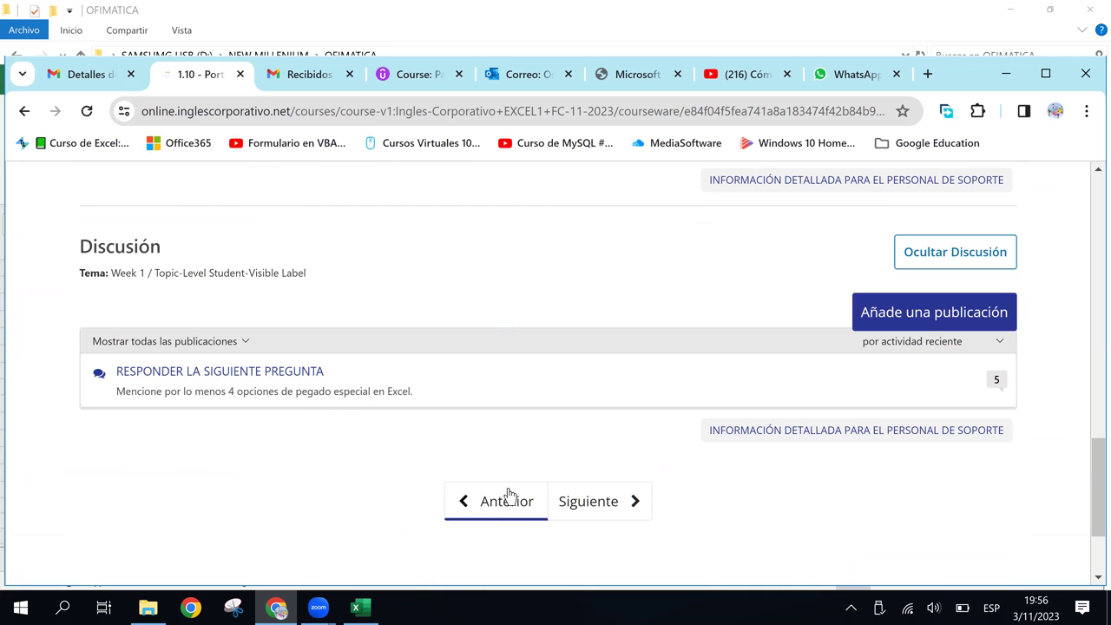
pyautogui.scroll(3, 618, 359)
pyautogui.scroll(1, 621, 359)
pyautogui.scroll(2, 621, 359)
pyautogui.scroll(2, 622, 359)
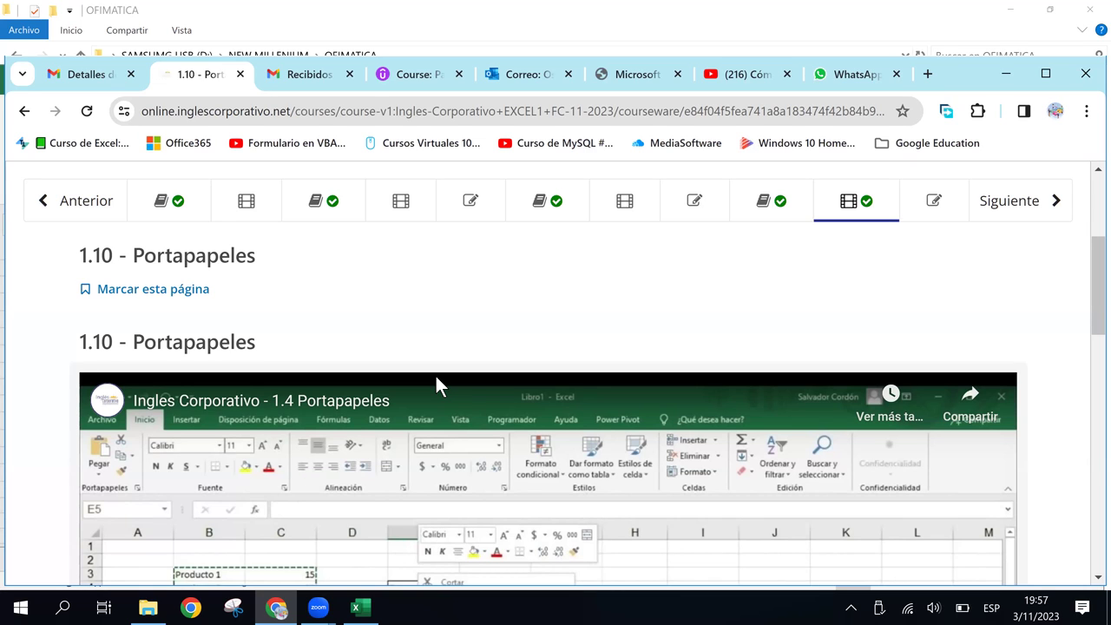
# Back in EJERCICIO1.xlsx, drag the lower-left table A9:E13 down to rows 18–22.
pyautogui.click(371, 610)
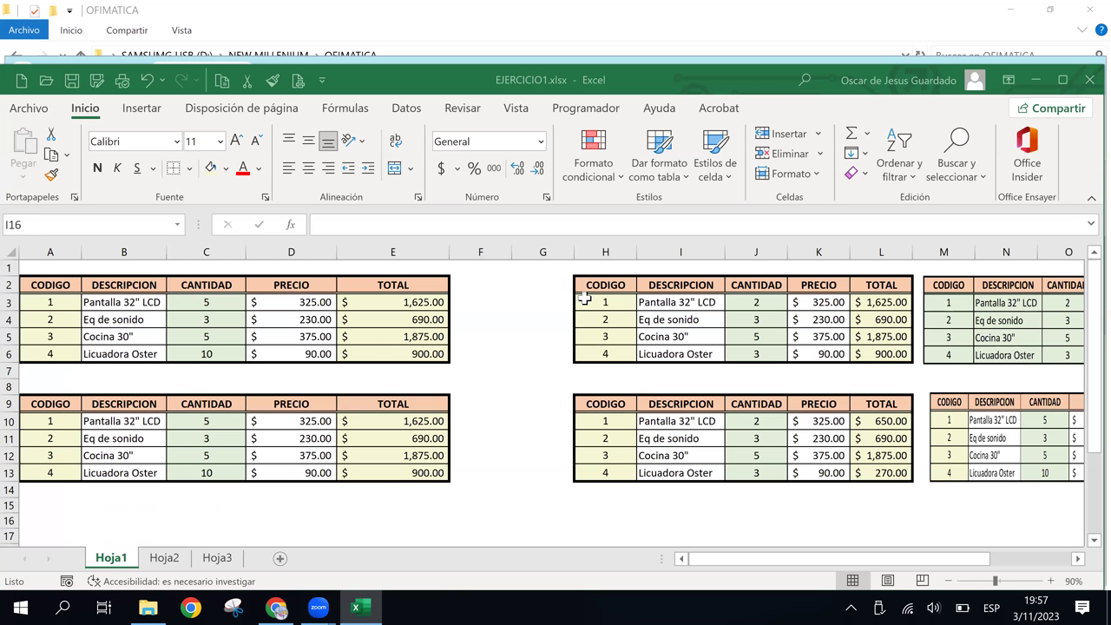
pyautogui.click(756, 354)
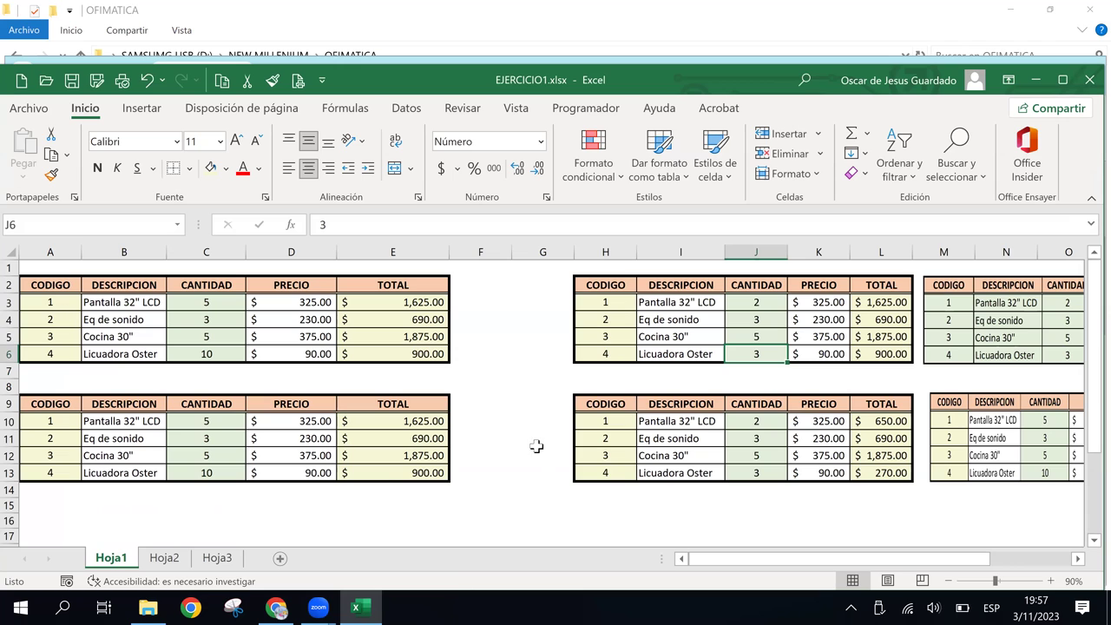
pyautogui.click(390, 404)
pyautogui.click(52, 404)
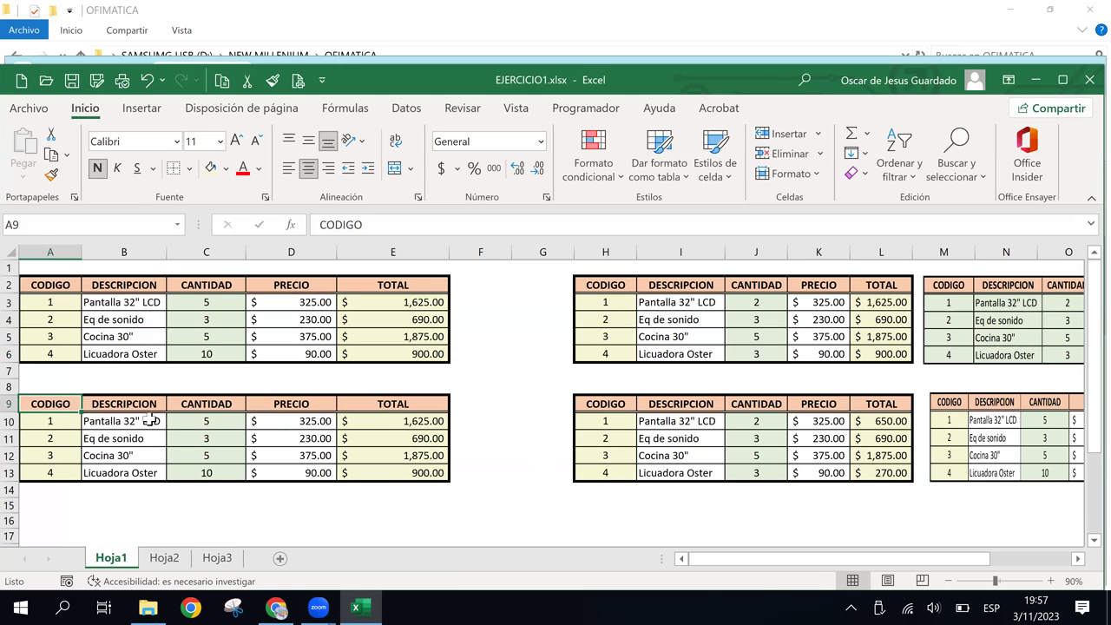
pyautogui.moveTo(150, 421); pyautogui.dragTo(446, 473)
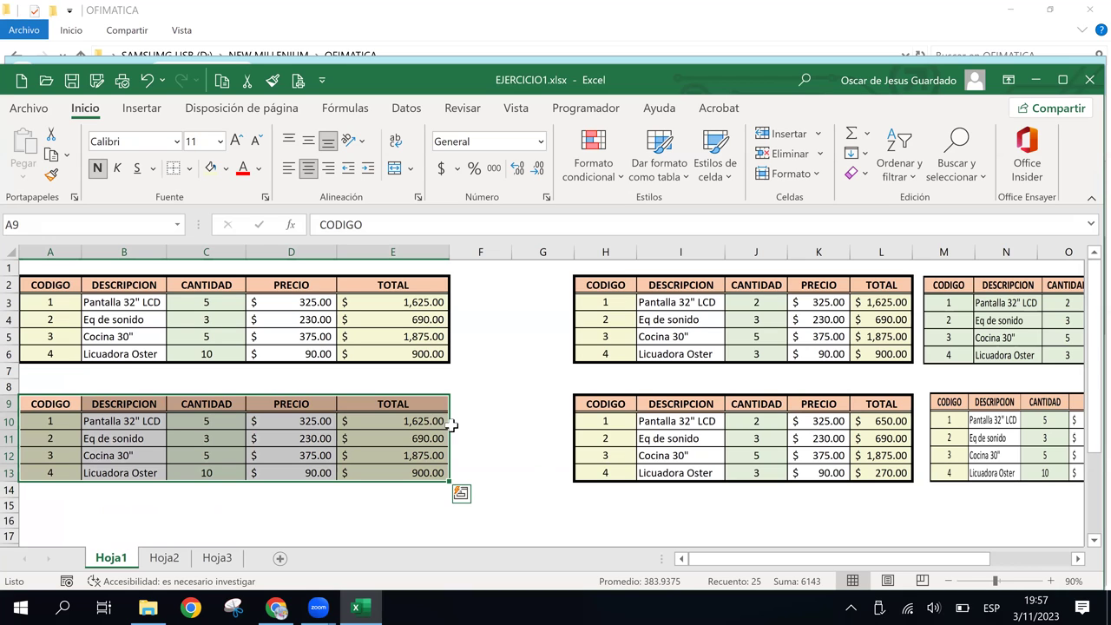
pyautogui.moveTo(450, 437); pyautogui.dragTo(426, 512)
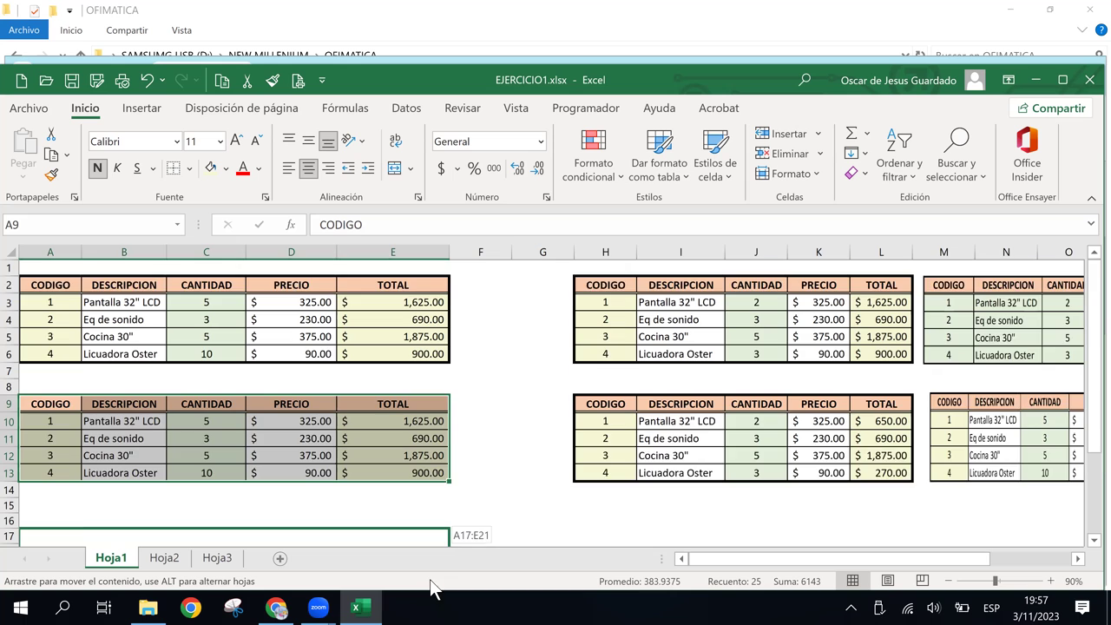
pyautogui.moveTo(426, 512)
pyautogui.mouseDown()
pyautogui.moveTo(458, 495)
pyautogui.moveTo(329, 426)
pyautogui.moveTo(337, 400)
pyautogui.moveTo(368, 396)
pyautogui.mouseUp()
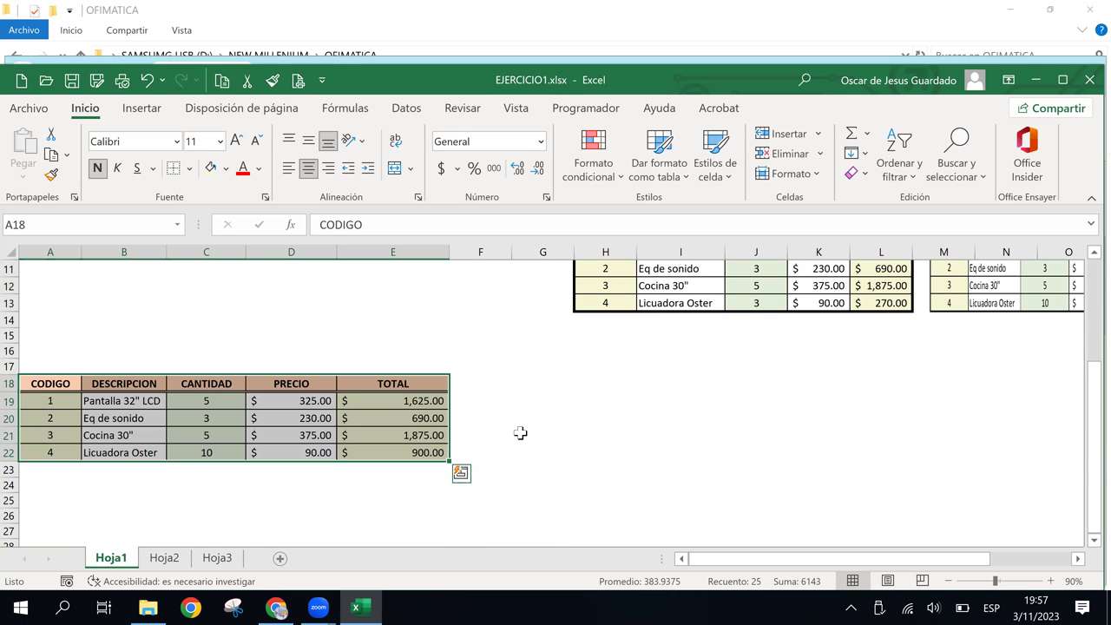
# Check the emptied cells in rows 8–12, then select the top-left table A2:E6.
pyautogui.scroll(3, 521, 434)
pyautogui.click(253, 416)
pyautogui.moveTo(50, 386); pyautogui.dragTo(385, 449)
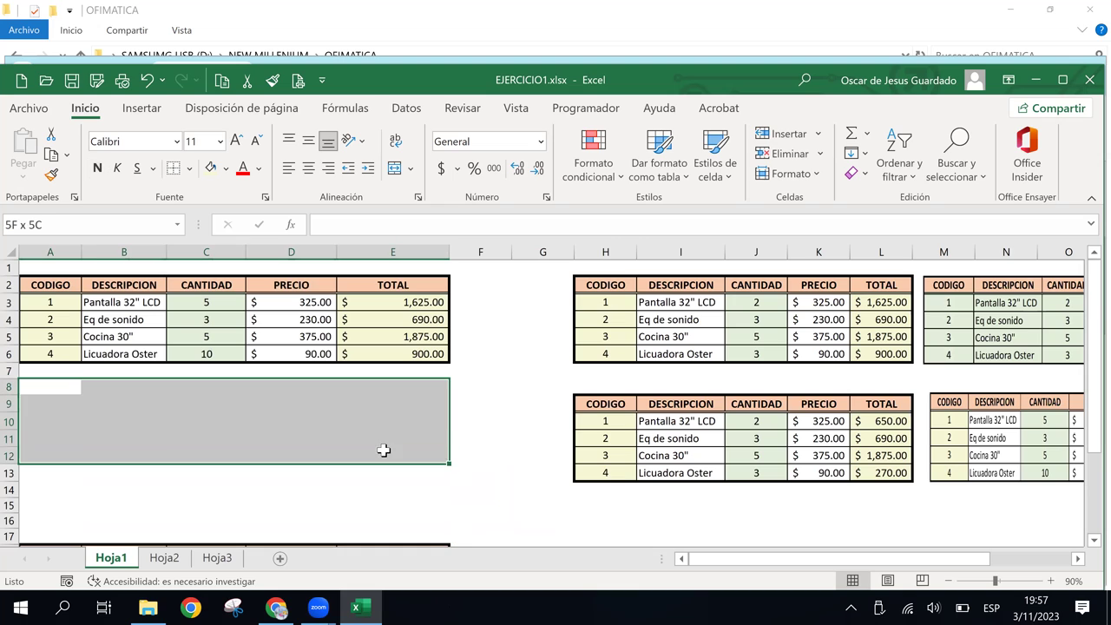
pyautogui.click(239, 438)
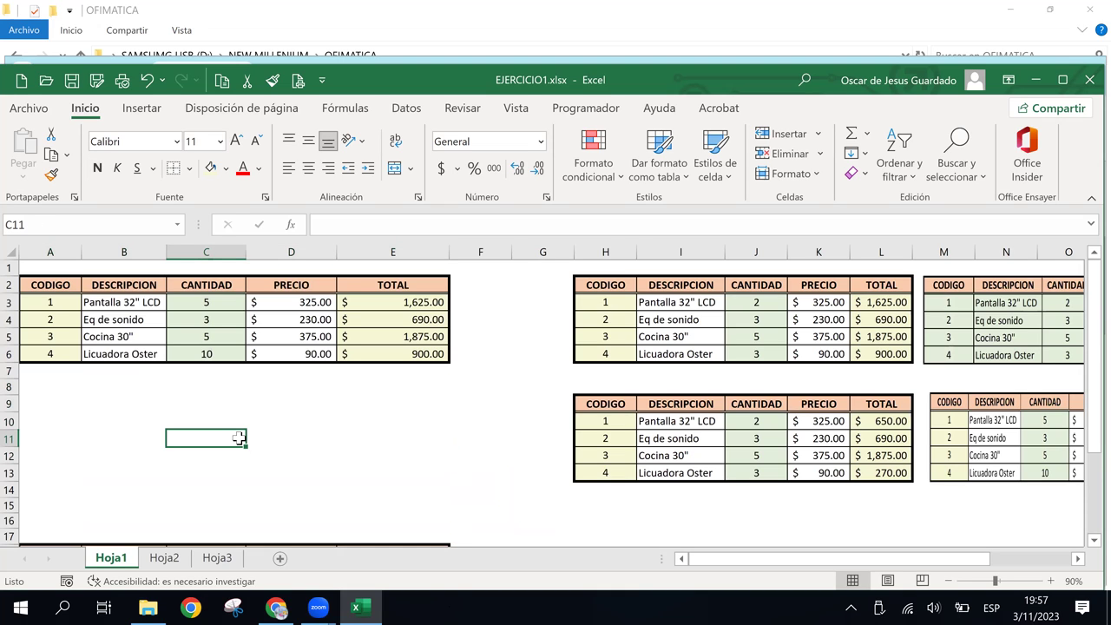
pyautogui.click(345, 471)
pyautogui.click(305, 422)
pyautogui.click(206, 420)
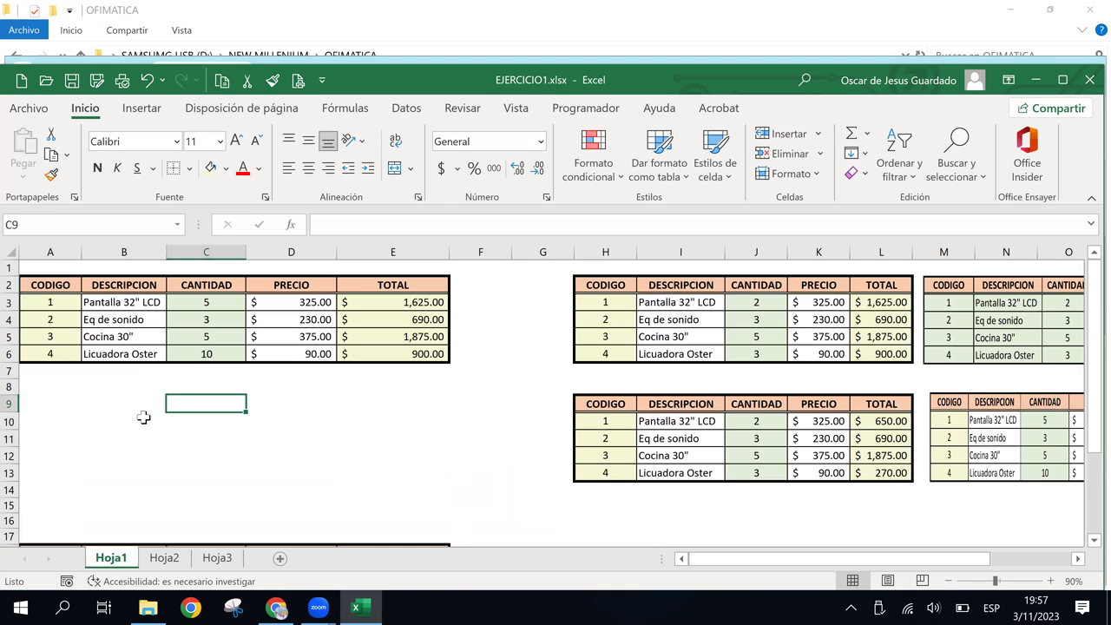
pyautogui.click(117, 423)
pyautogui.moveTo(44, 284); pyautogui.dragTo(441, 358)
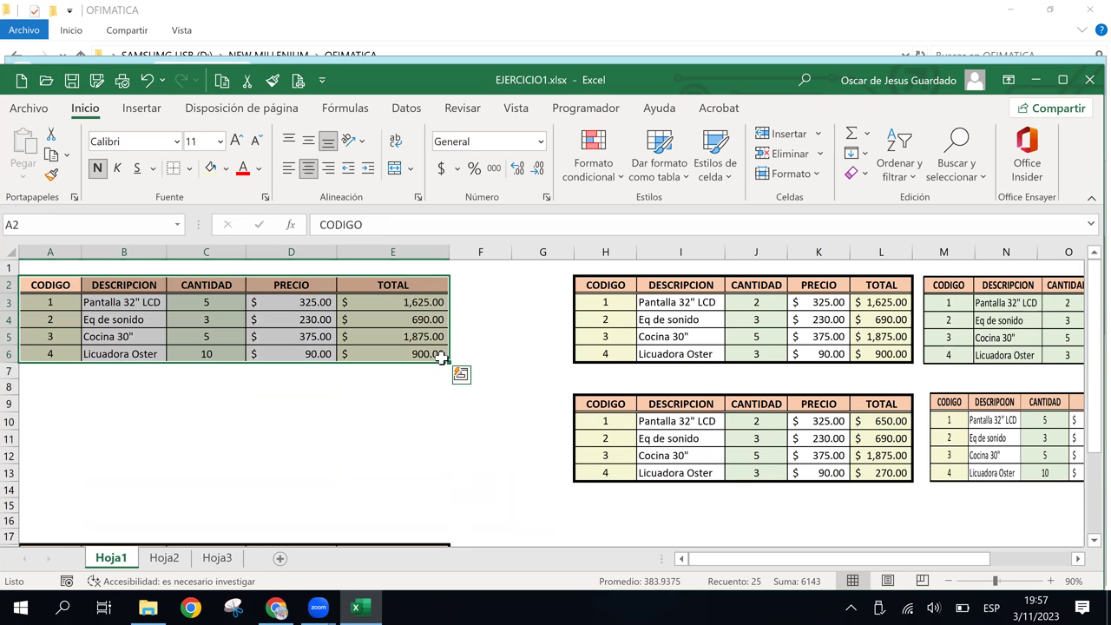
# Cut the A2:E6 table, paste it at A9, and check the emptied A2:E6 range.
pyautogui.click(53, 155)
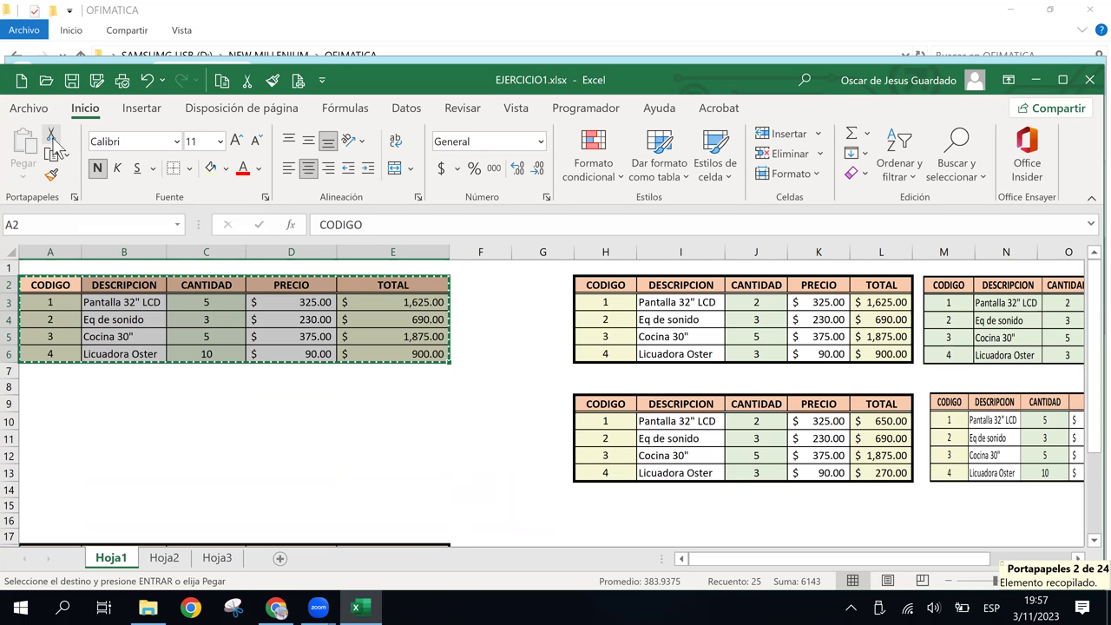
pyautogui.click(36, 405)
pyautogui.hotkey('ctrl', 'v')
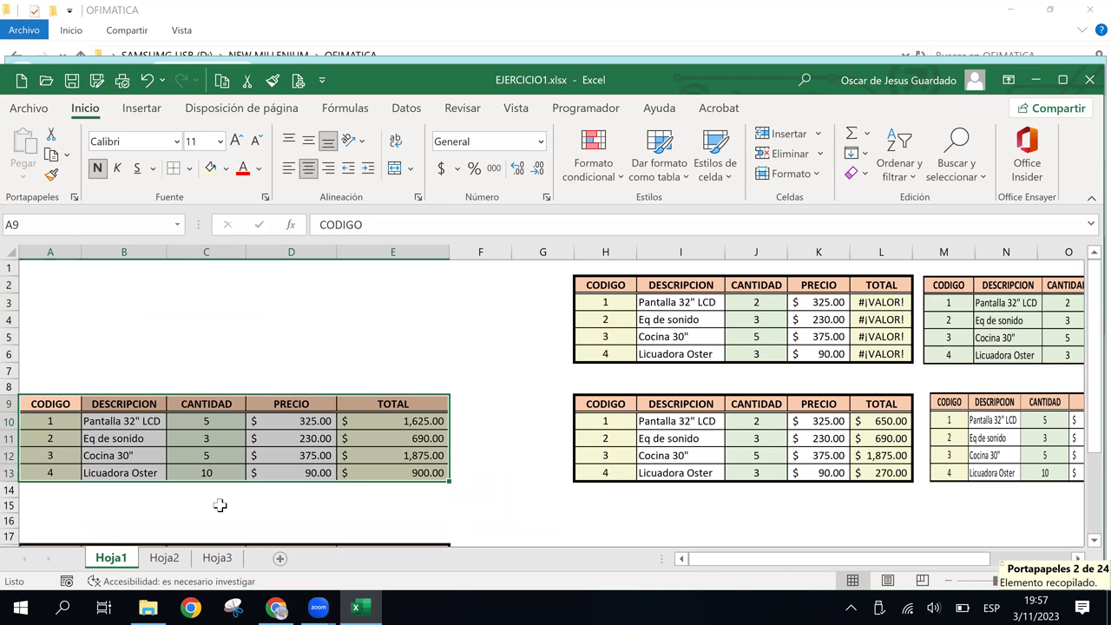
pyautogui.click(176, 297)
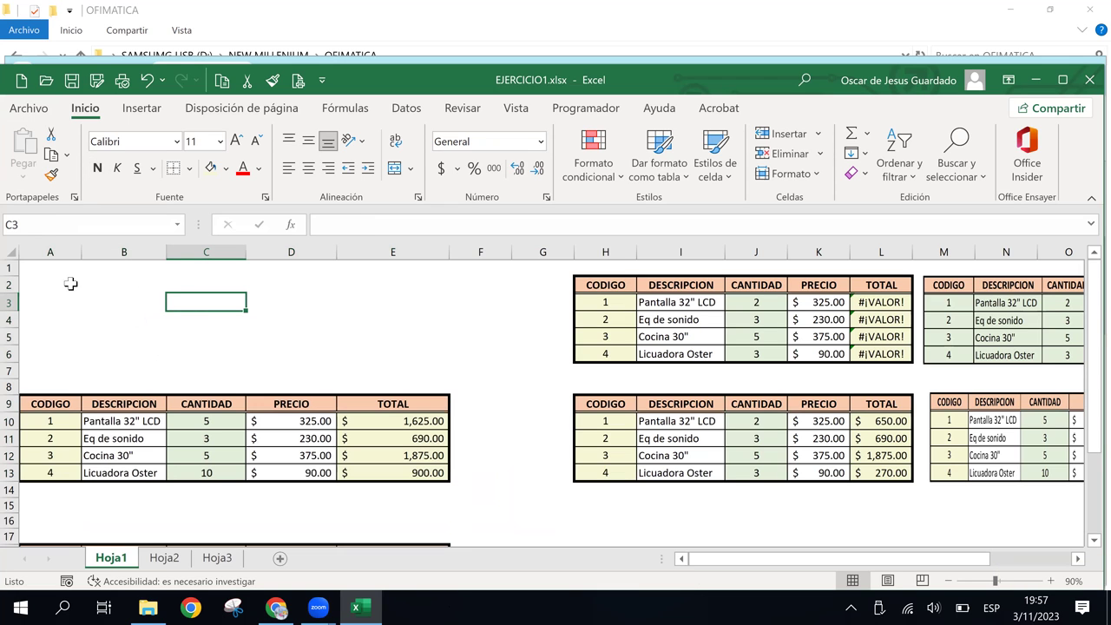
pyautogui.moveTo(26, 280); pyautogui.dragTo(412, 354)
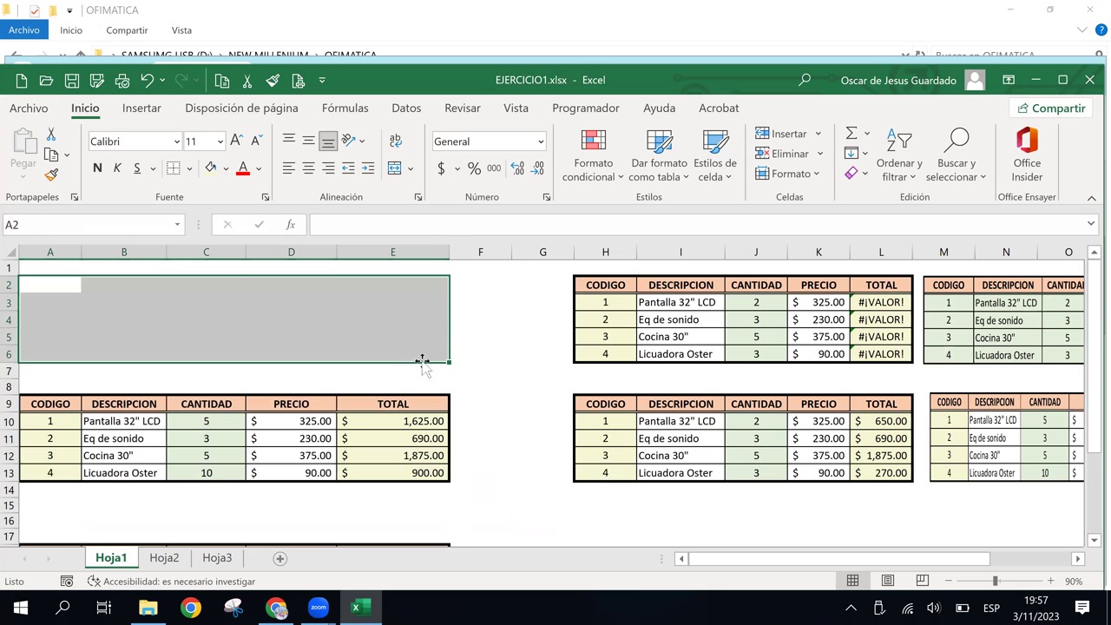
pyautogui.click(499, 368)
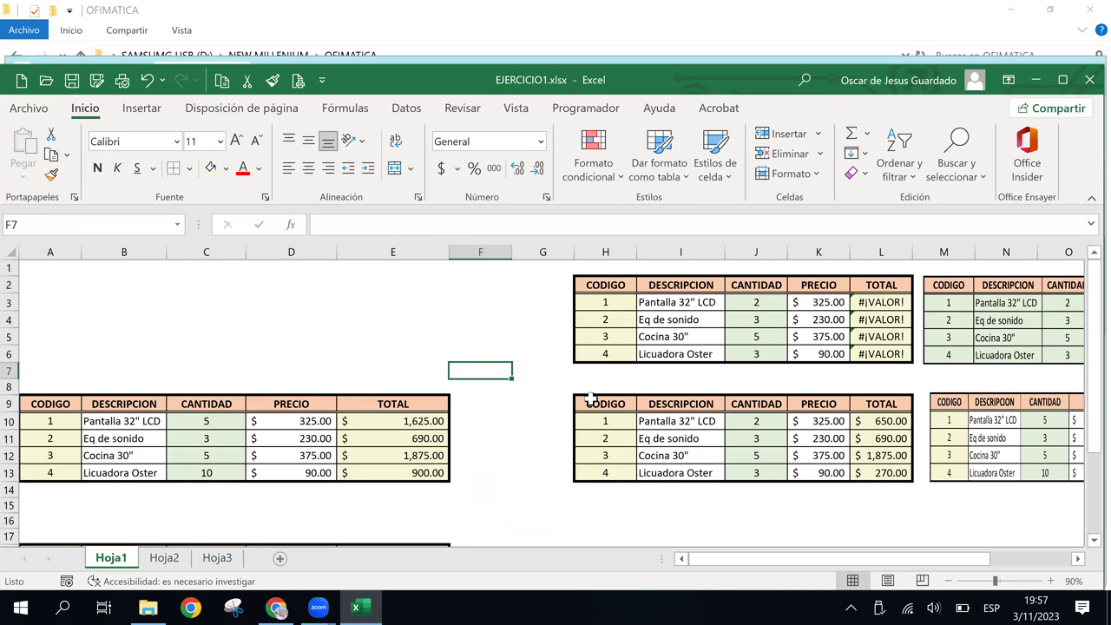
pyautogui.scroll(-2, 465, 414)
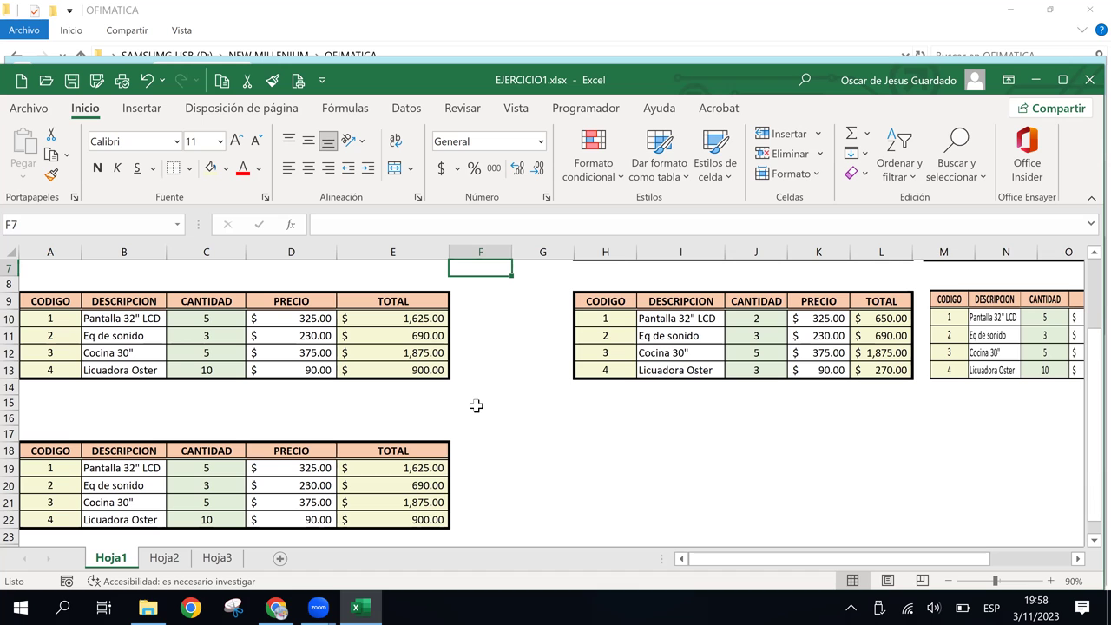
pyautogui.scroll(2, 475, 403)
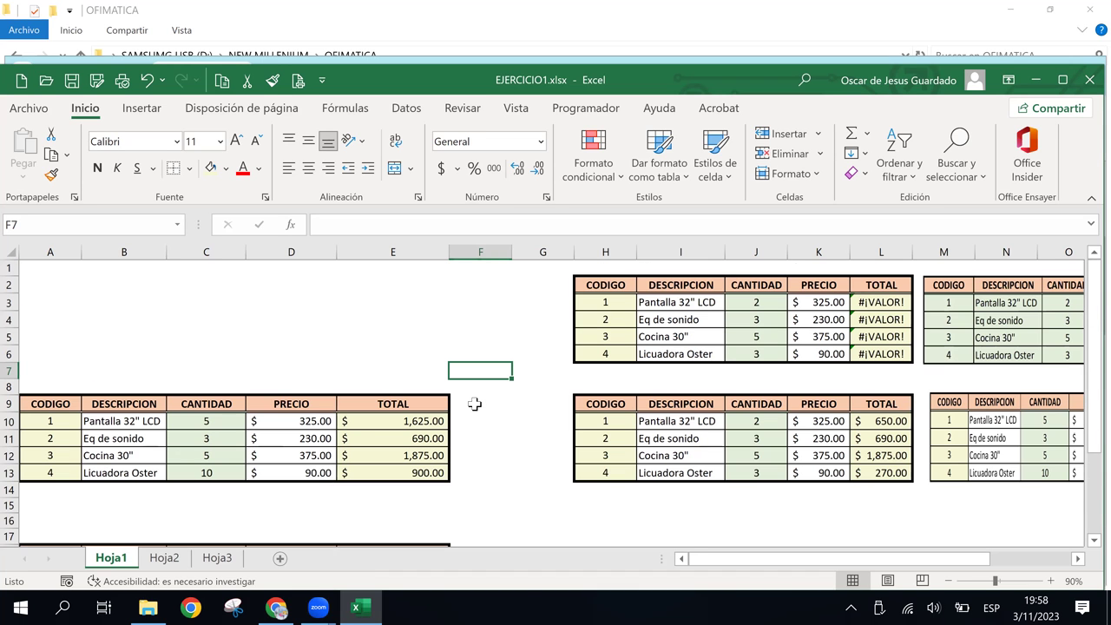
pyautogui.scroll(-3, 474, 403)
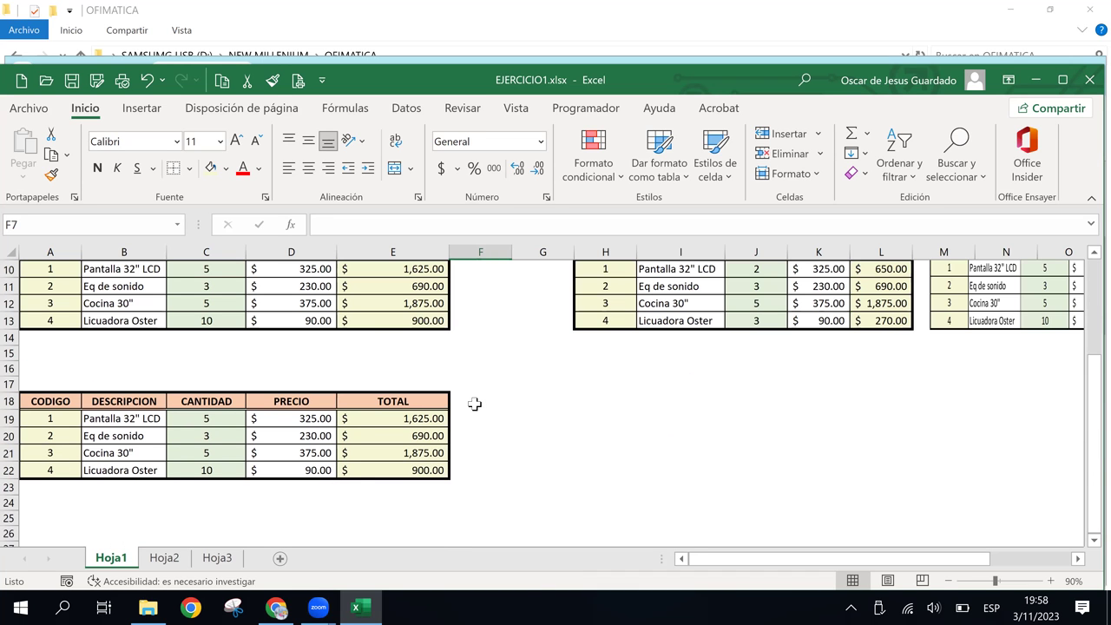
pyautogui.scroll(3, 475, 403)
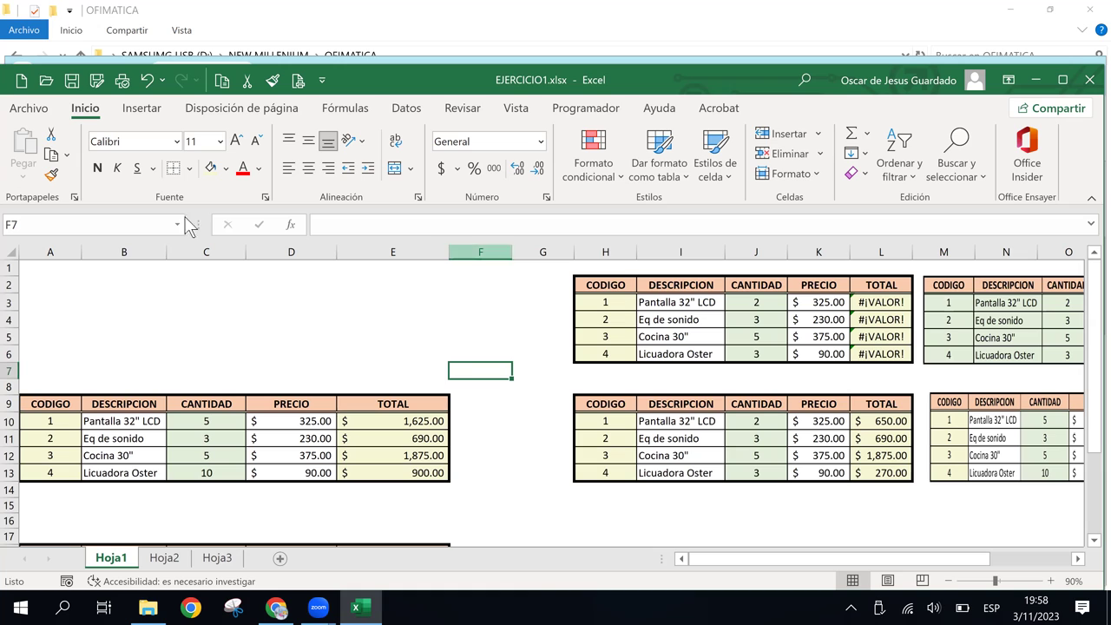
pyautogui.click(28, 267)
pyautogui.click(61, 291)
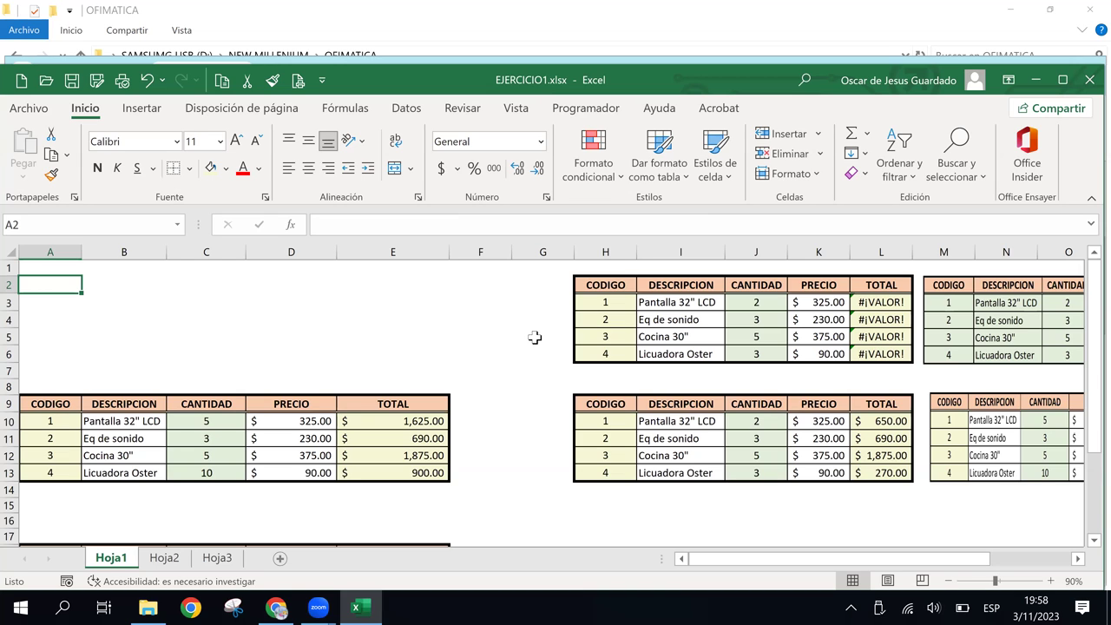
pyautogui.click(333, 607)
pyautogui.click(343, 539)
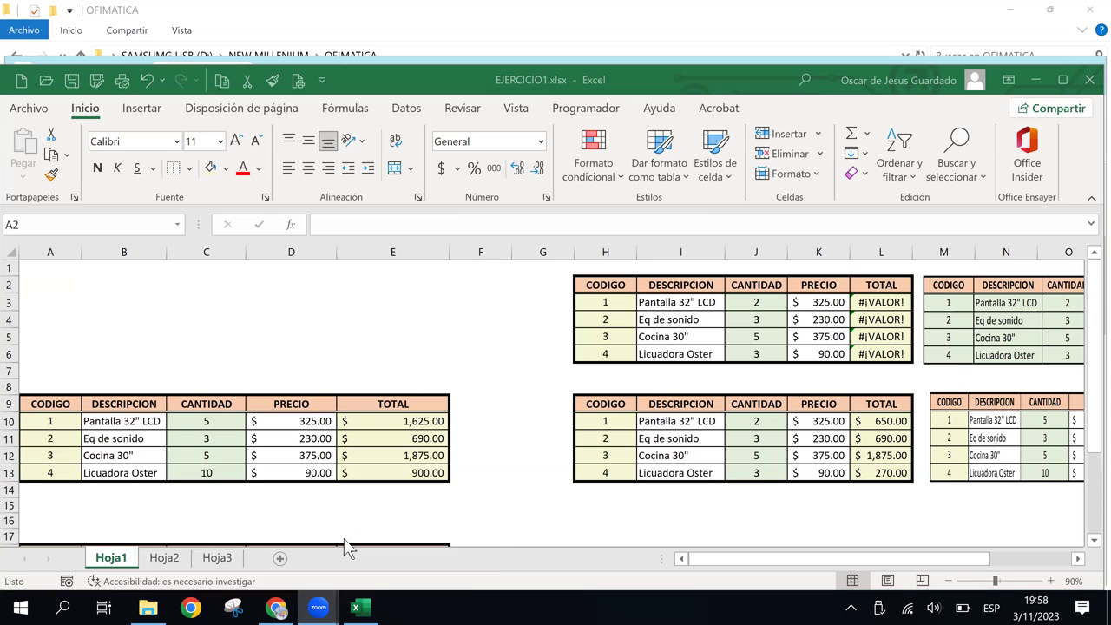